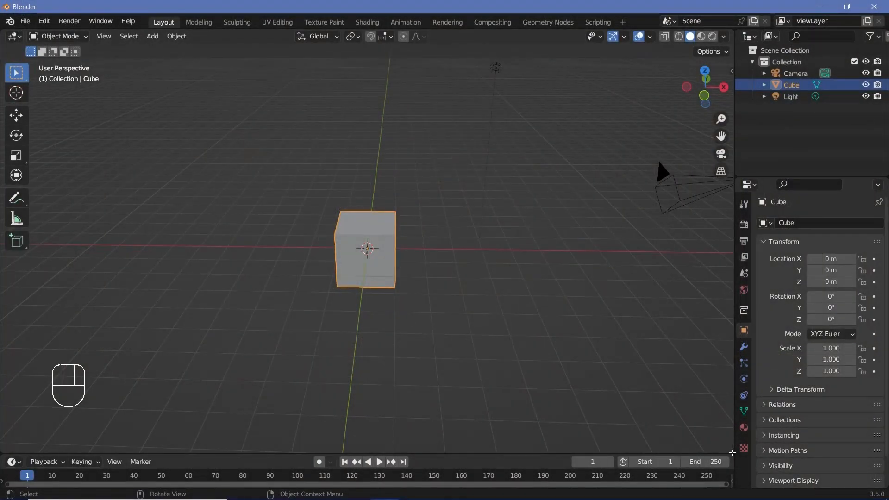
Split the 3D viewport side by side and turn the new area into a Geometry Node Editor with its sidebar hidden
left_click_drag(732, 453, 449, 448)
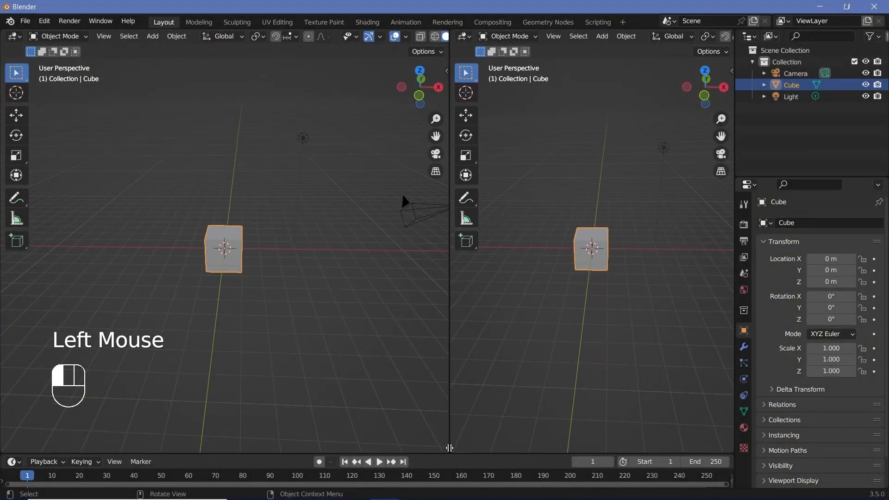
left_click(460, 37)
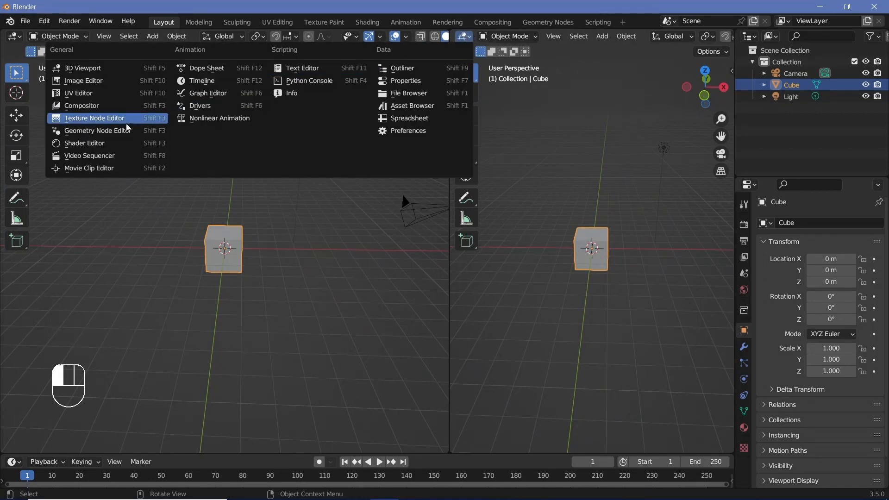
left_click(111, 132)
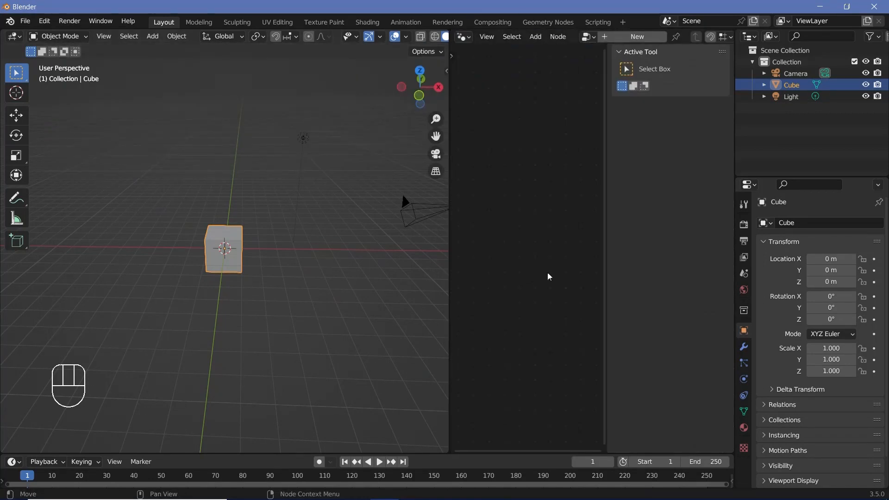
key("n")
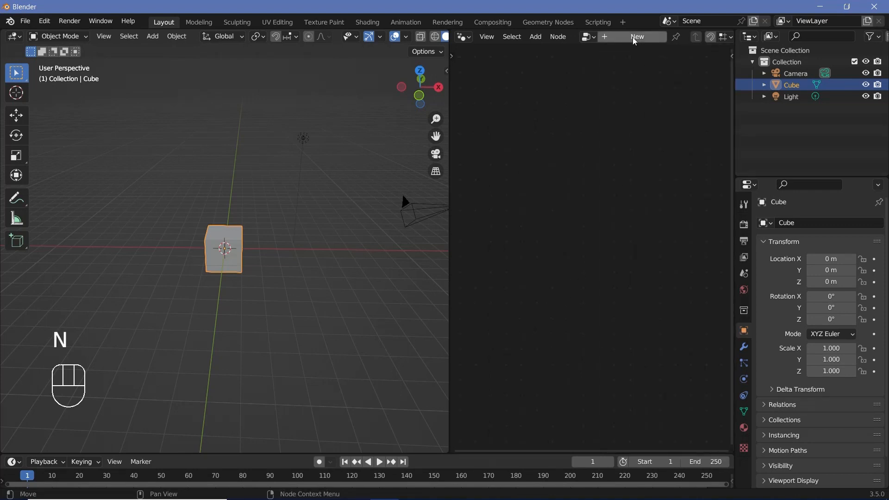
Create a new geometry node tree on the cube and delete its Group Input node
left_click(635, 39)
middle_click_drag(548, 275, 574, 243)
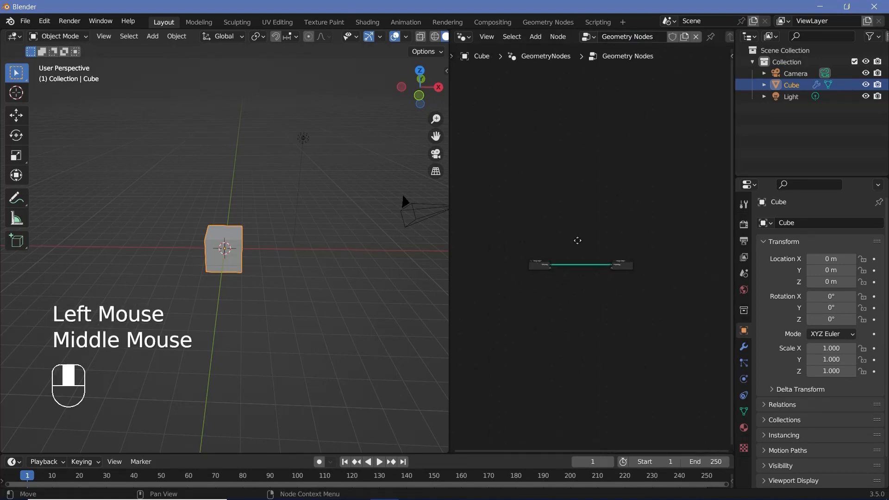
scroll(504, 282, "up", 5)
left_click(500, 283)
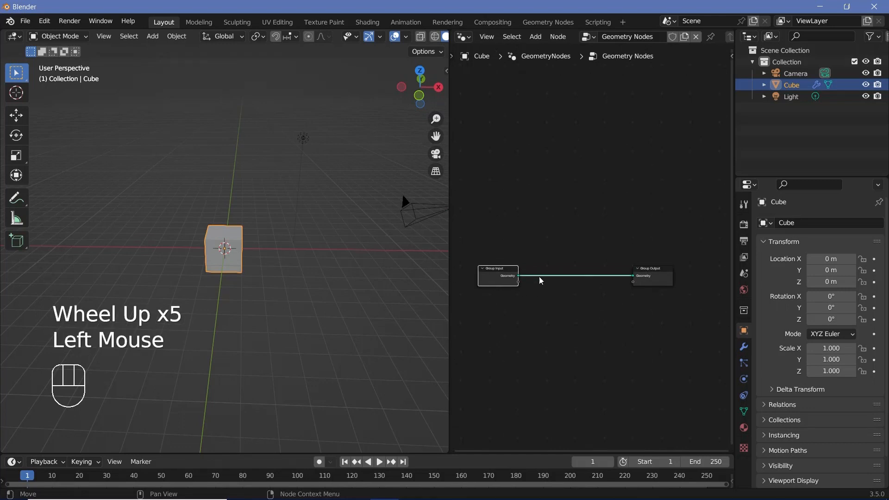
middle_click_drag(500, 283, 528, 270)
scroll(527, 272, "up", 3)
key("x")
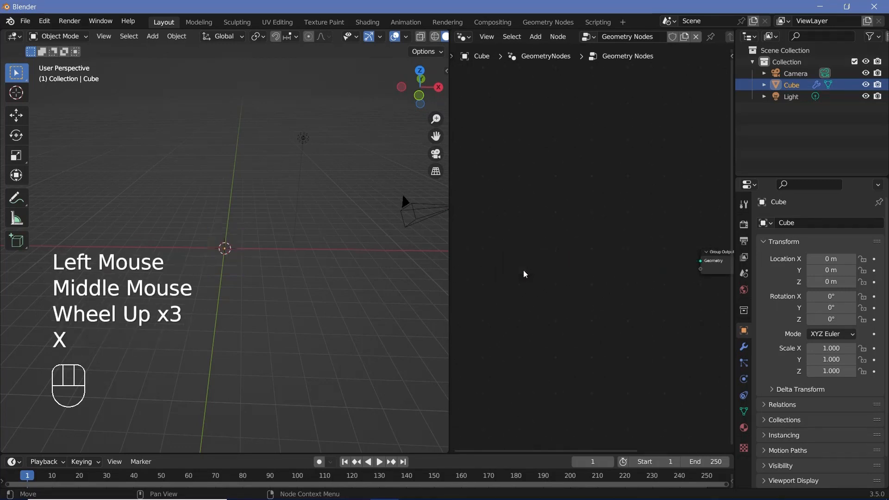
Add an Ico Sphere node, connect its Mesh output to the Group Output geometry, and align it with that node
key("shift+a")
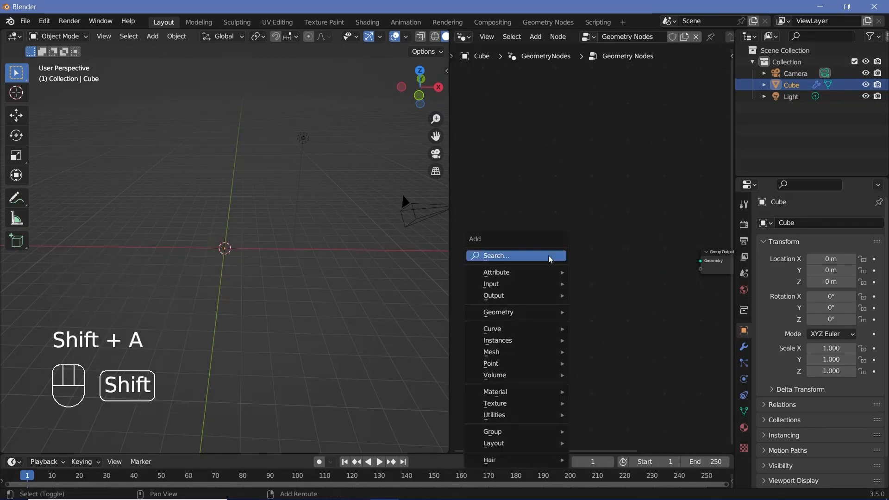
left_click(553, 255)
type("ico")
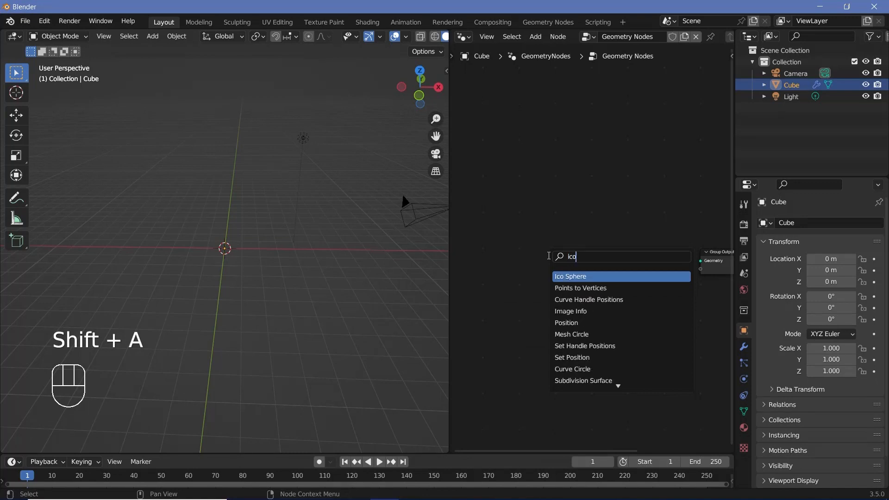
key("Return")
scroll(531, 269, "up", 2)
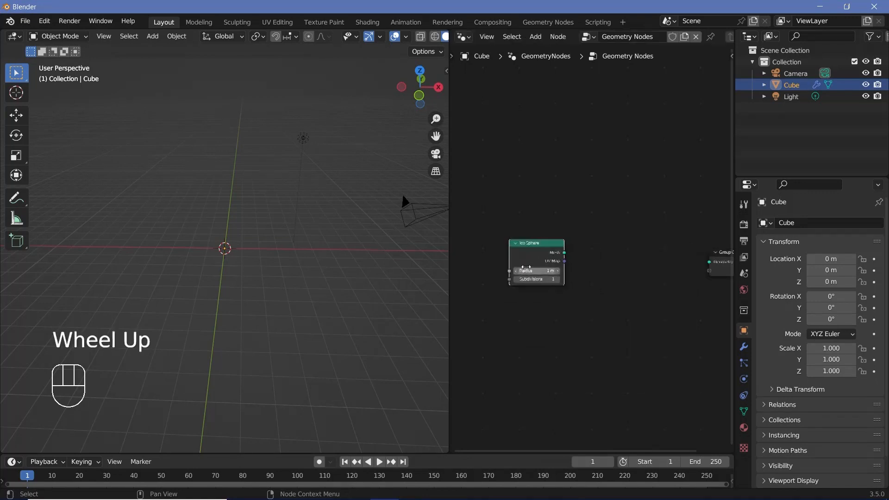
scroll(531, 269, "down", 2)
middle_click_drag(532, 268, 506, 264)
left_click_drag(523, 254, 672, 267)
scroll(217, 259, "up", 5)
middle_click_drag(214, 252, 222, 224)
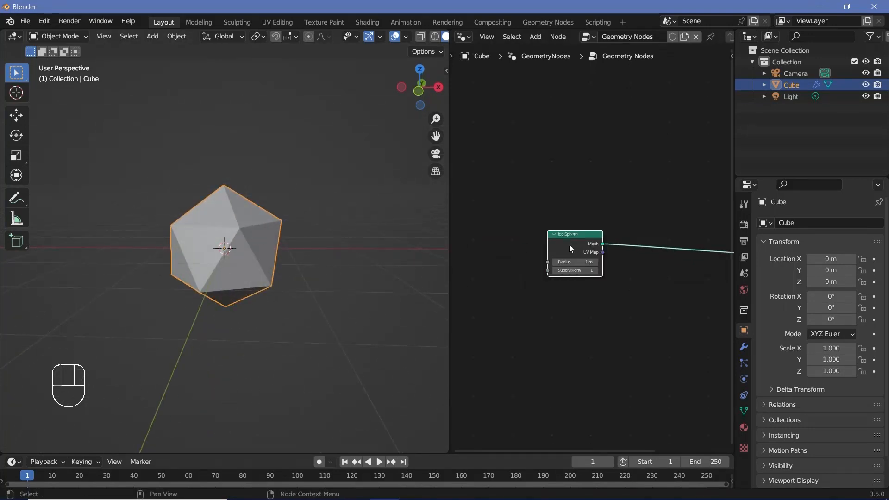
left_click_drag(568, 245, 566, 258)
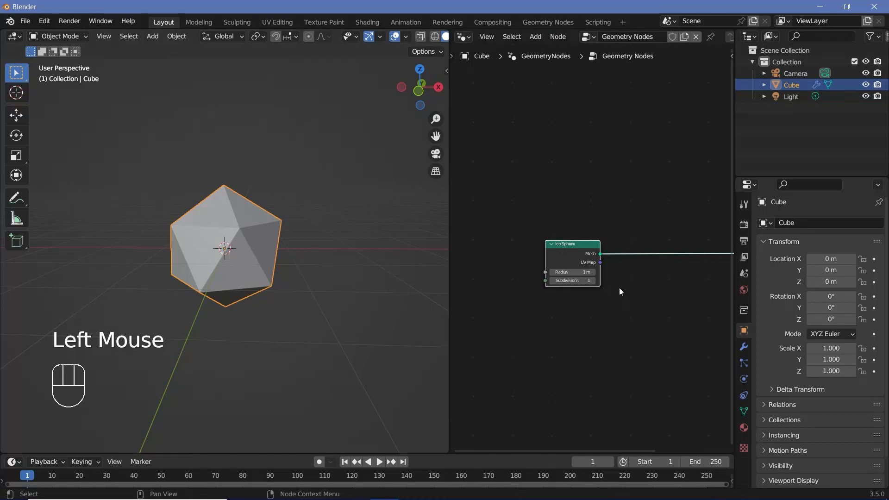
Try to rotate the ico sphere by inserting a Rotate Instances node with rotation X 29.1°, Y 2.8°, Z 20.4°
middle_click_drag(620, 291, 549, 271)
key("shift+a")
type("rotat")
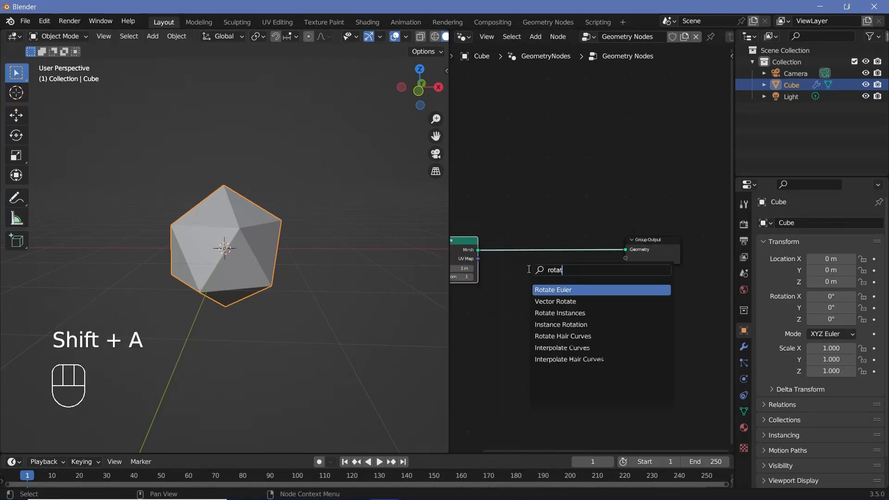
type("e")
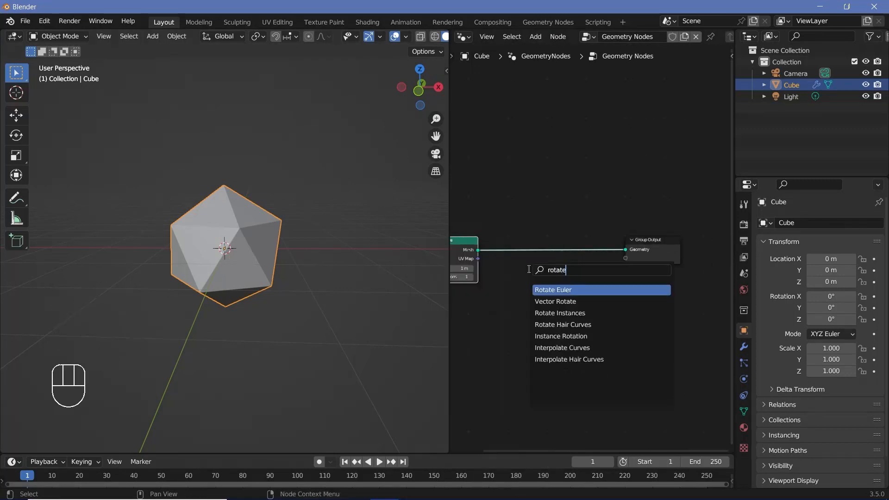
left_click(557, 313)
scroll(508, 354, "up", 2)
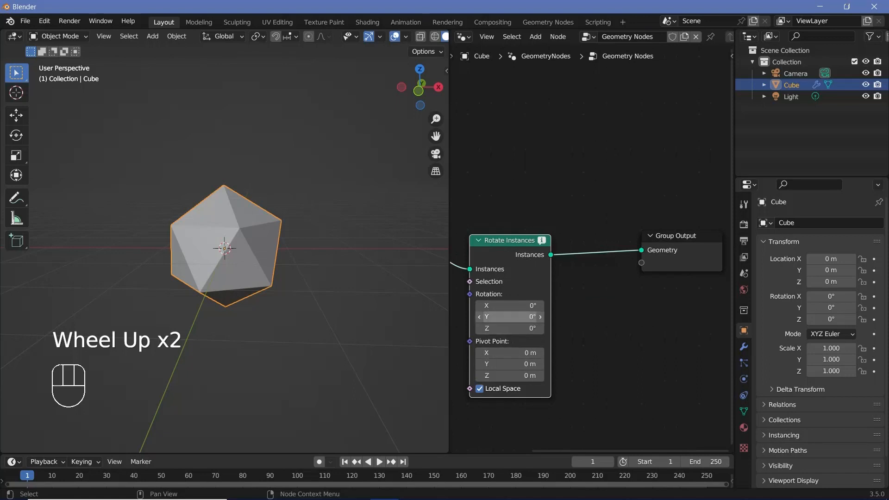
left_click_drag(508, 317, 529, 329)
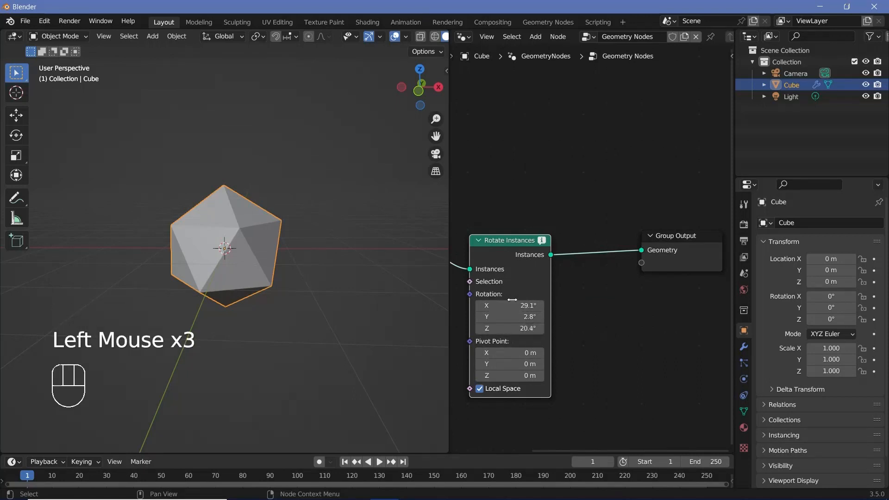
Connect the Ico Sphere mesh directly to the Group Output again and delete the Rotate Instances node
mouse_move(544, 242)
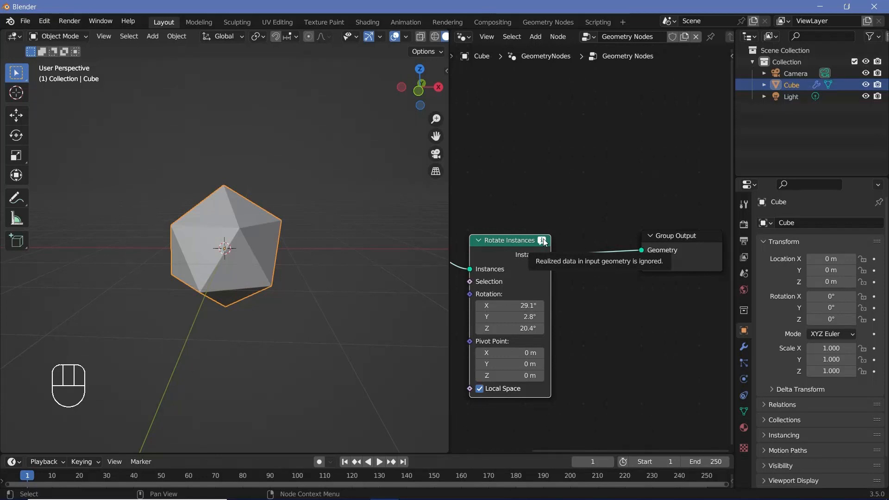
left_click(520, 242)
scroll(521, 243, "down", 2)
middle_click_drag(521, 242, 565, 259)
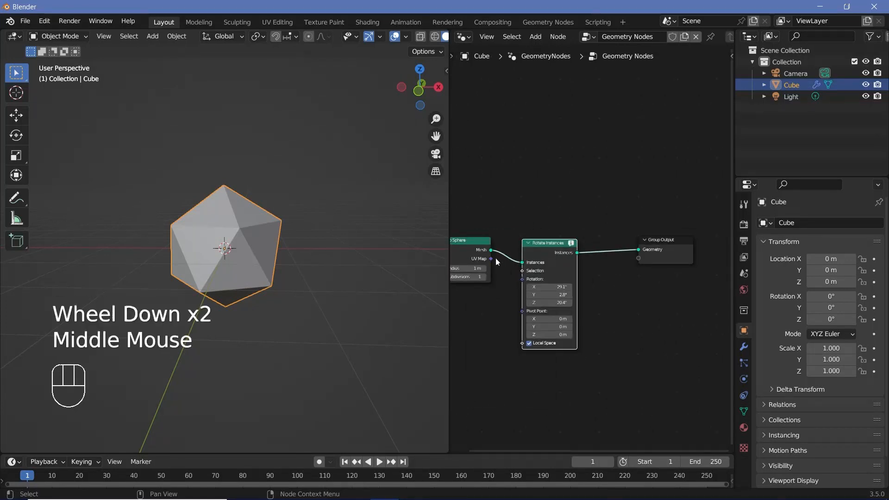
left_click_drag(491, 249, 630, 251)
left_click(573, 296)
key("x")
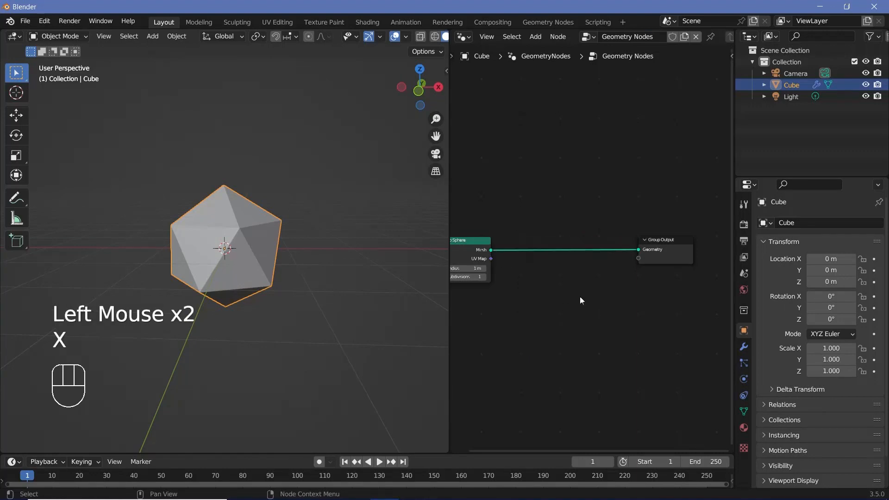
Add a Points node and place it ahead of the Ico Sphere node
middle_click_drag(508, 298, 525, 293)
key("shift+a")
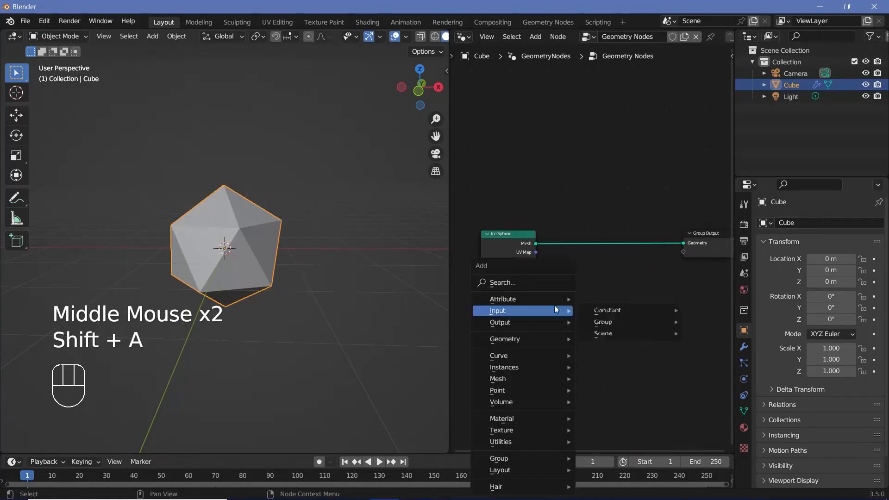
type("poin")
left_click(557, 308)
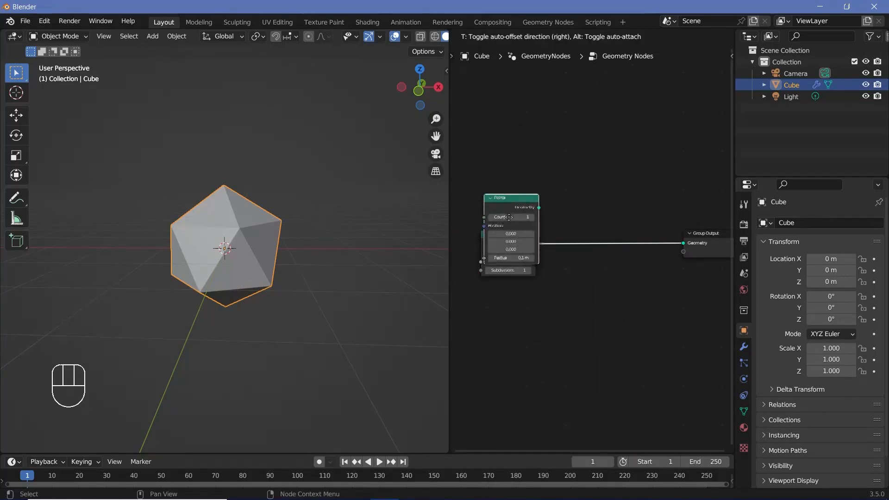
left_click(541, 228)
left_click(535, 221)
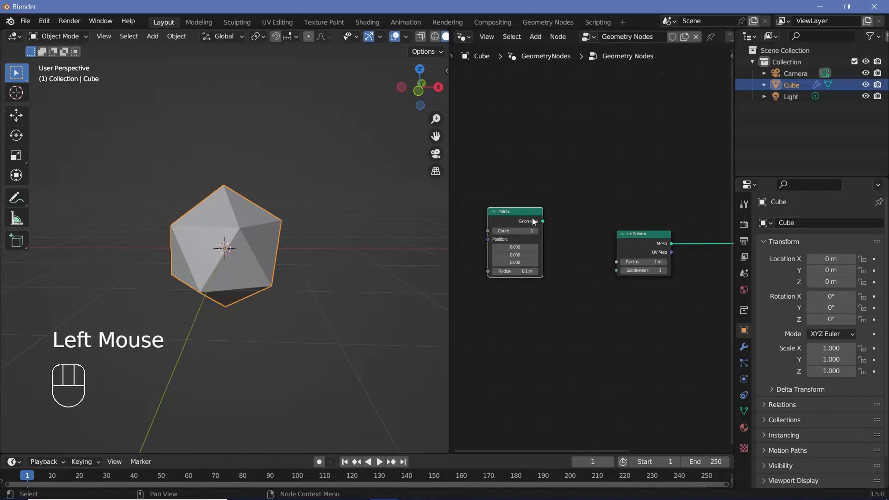
Add an Instance on Points node and connect the Points node's Geometry output to its Points input
left_click_drag(620, 234, 609, 276)
key("shift+a")
type("instance")
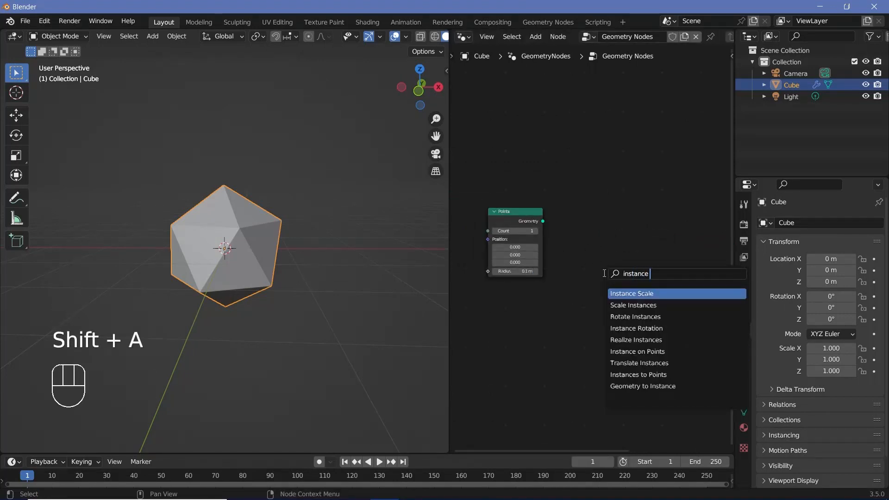
left_click(631, 352)
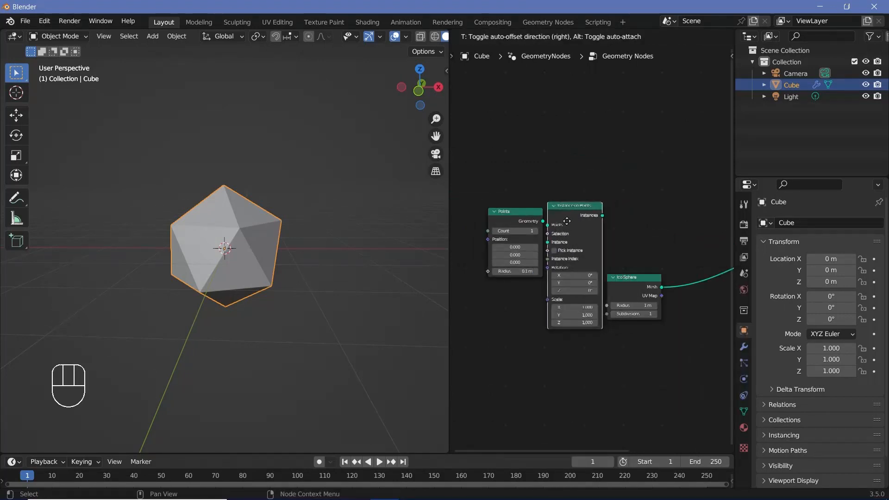
left_click(566, 220)
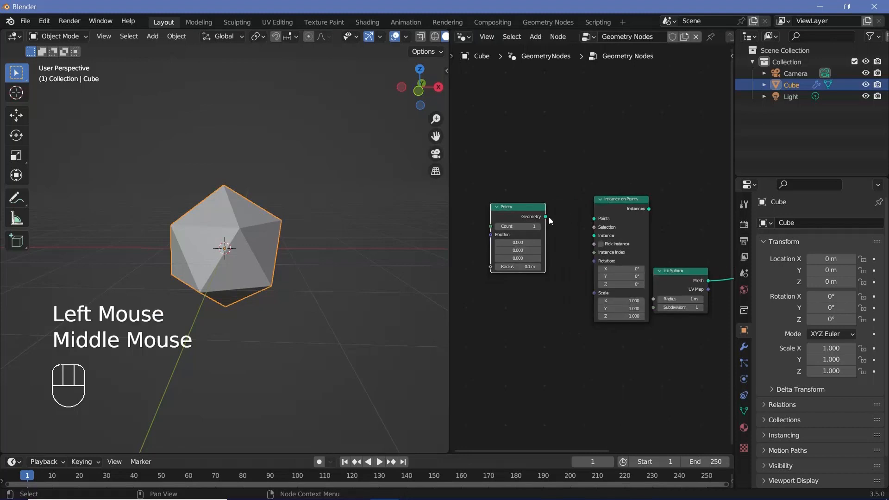
left_click_drag(546, 216, 596, 218)
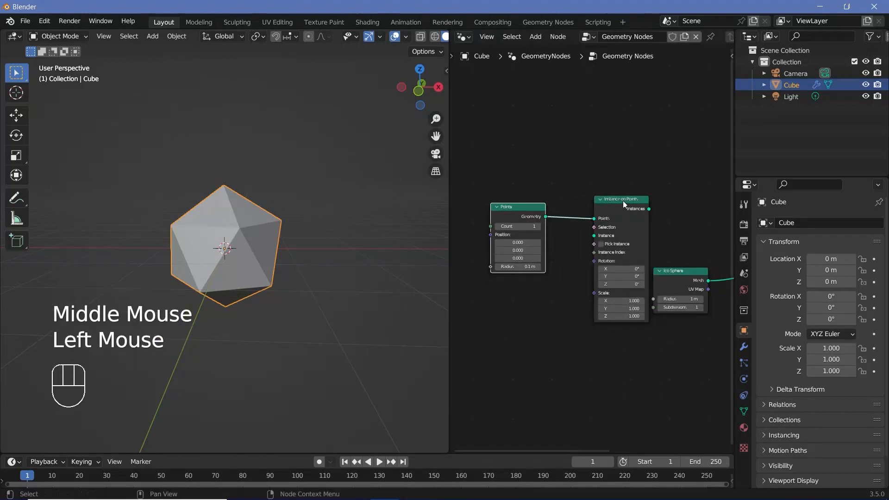
Move the Ico Sphere below the Points node, feed its Mesh into the Instance input, and link Instances to the Group Output
left_click(623, 201)
left_click(680, 284)
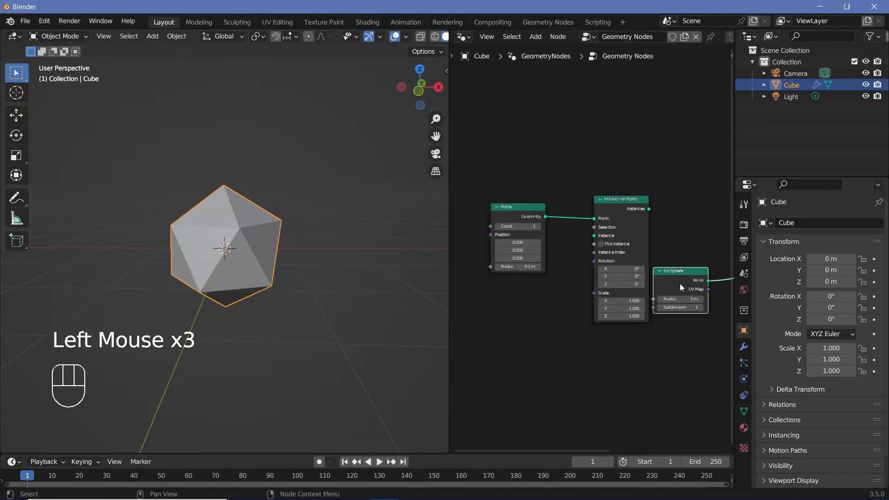
left_click_drag(679, 284, 594, 235)
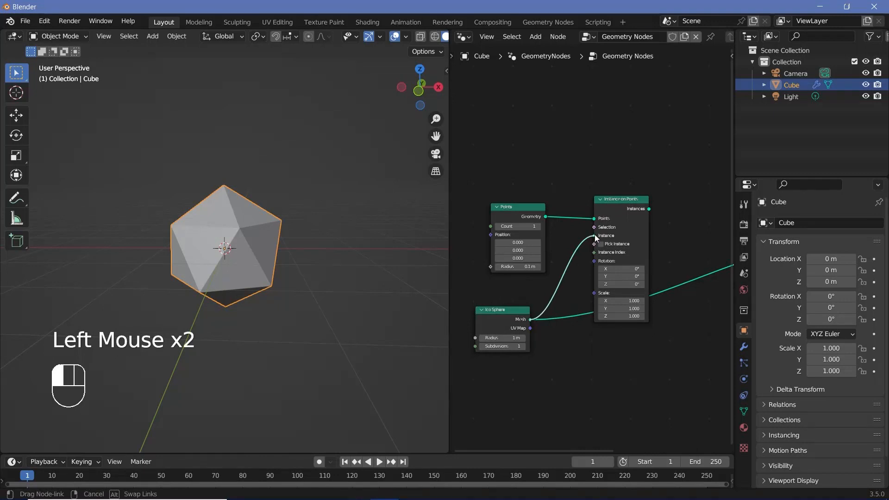
scroll(645, 223, "down", 2)
middle_click_drag(644, 223, 582, 246)
left_click_drag(575, 241, 615, 263)
Try changing the Z rotation of the instance in the Instance on Points node
middle_click_drag(615, 263, 678, 328)
scroll(579, 338, "up", 2)
middle_click_drag(580, 338, 636, 312)
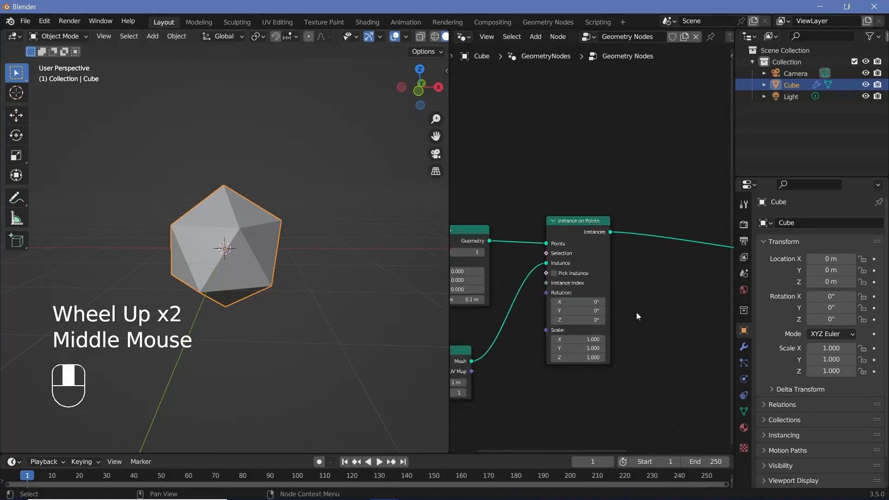
mouse_move(578, 320)
left_mouse_down()
mouse_move(597, 320)
mouse_move(578, 320)
left_mouse_up()
Insert a Mesh to Curve node between Instance on Points and the Group Output
scroll(590, 248, "down", 3)
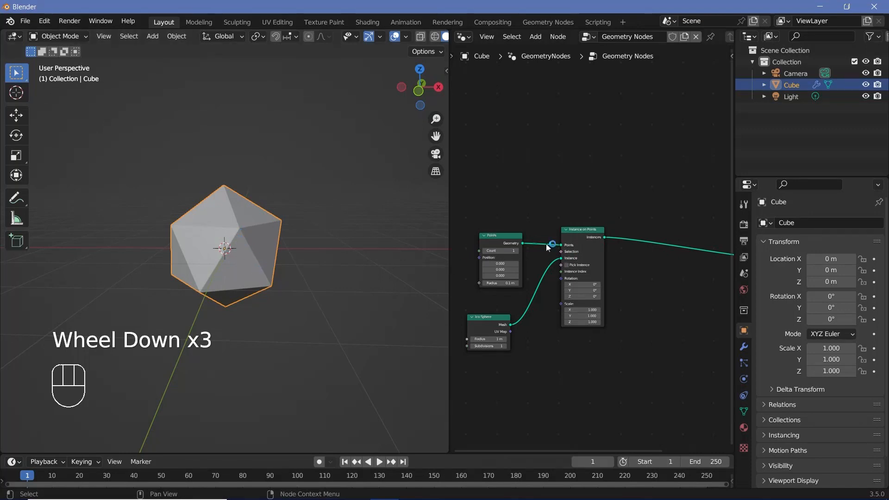
middle_click_drag(594, 307, 507, 312)
key("shift+a")
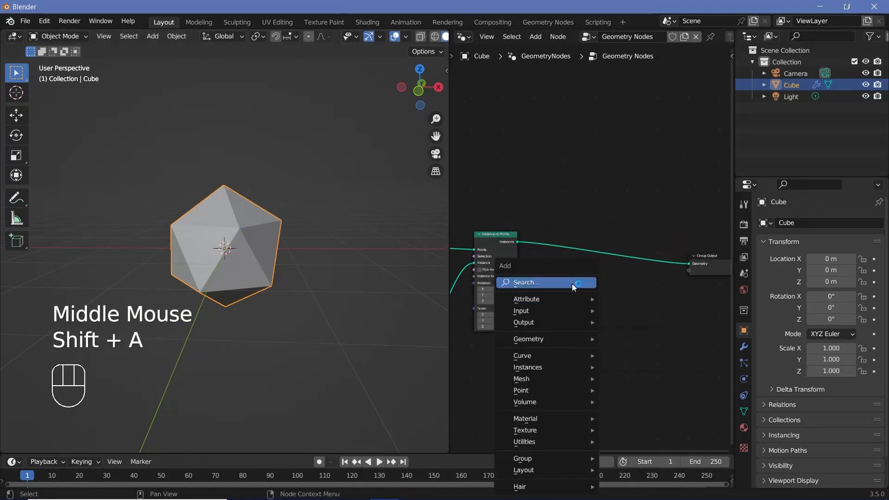
type("mesh to cu")
middle_click_drag(602, 280, 554, 305)
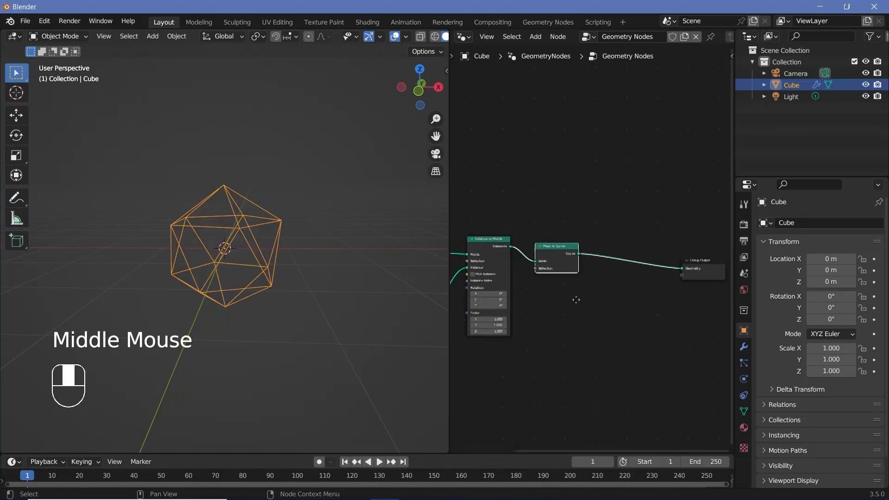
Insert a Curve to Mesh node between Mesh to Curve and the Group Output
scroll(554, 305, "up", 2)
key("shift+a")
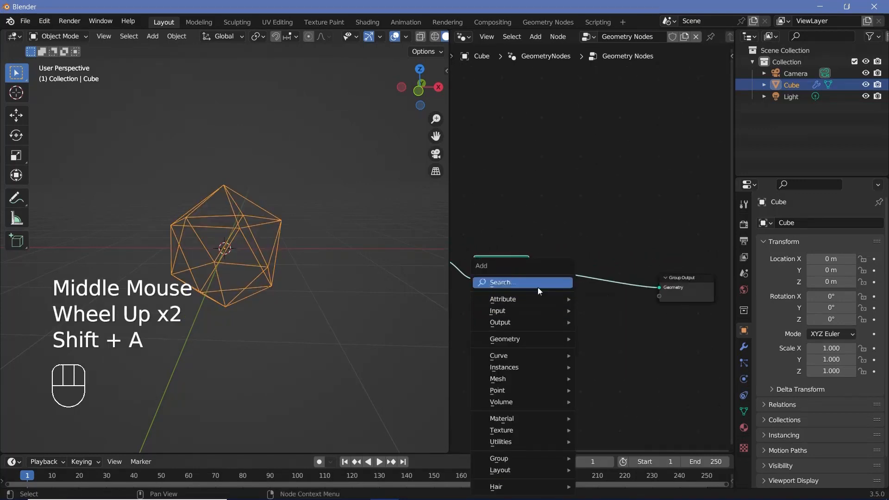
left_click(538, 283)
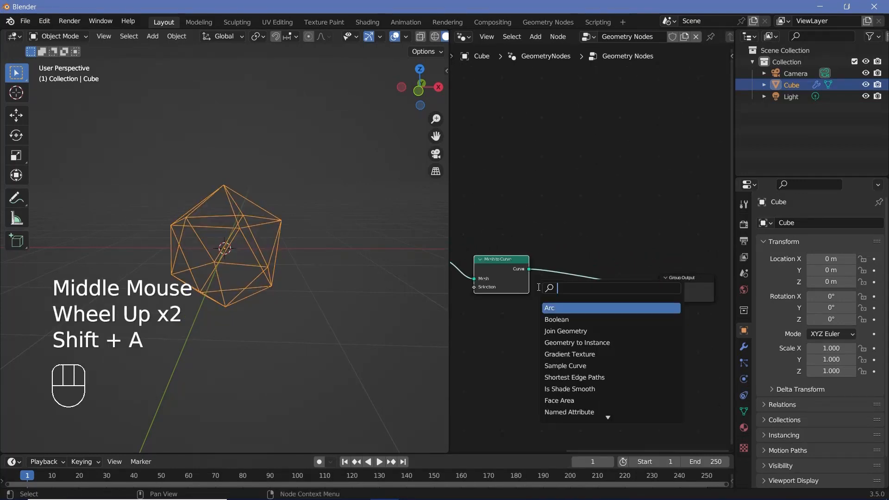
type("curve to")
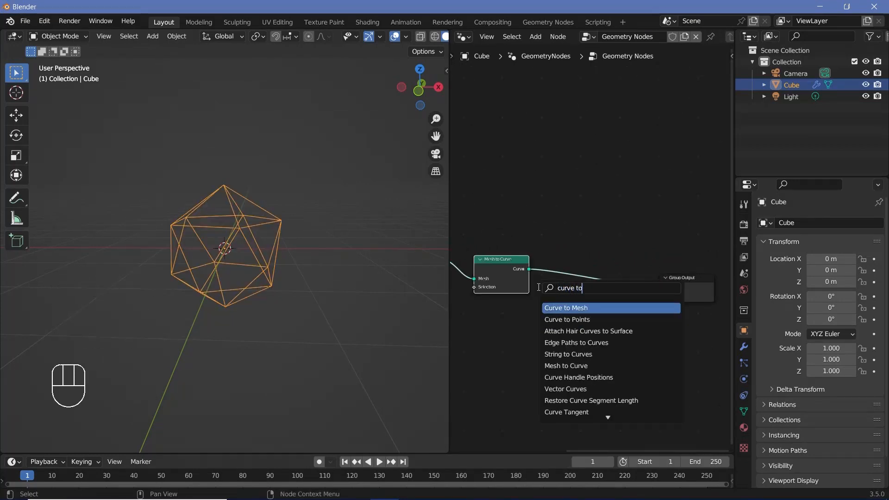
key("Return")
left_click(562, 324)
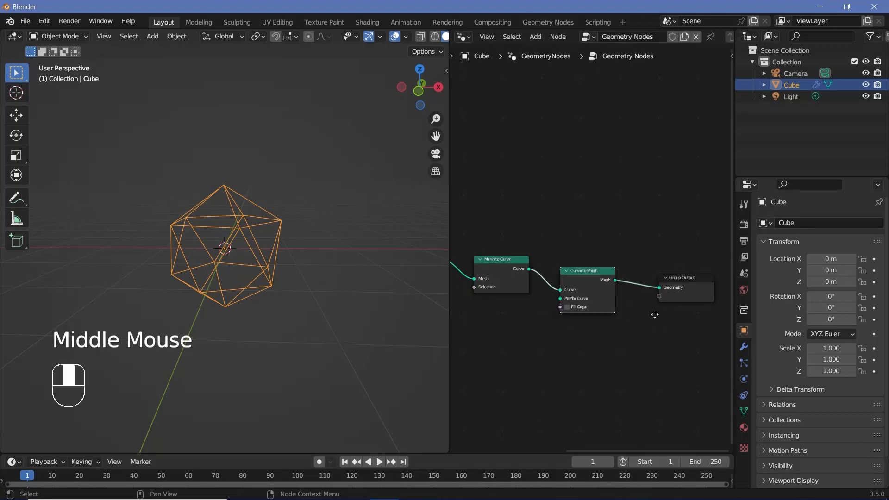
Add a Curve Circle node and place it just below the Mesh to Curve node
middle_click_drag(656, 311, 596, 322)
scroll(596, 322, "up", 2)
scroll(520, 367, "down", 2)
middle_click_drag(520, 367, 605, 326)
key("shift+a")
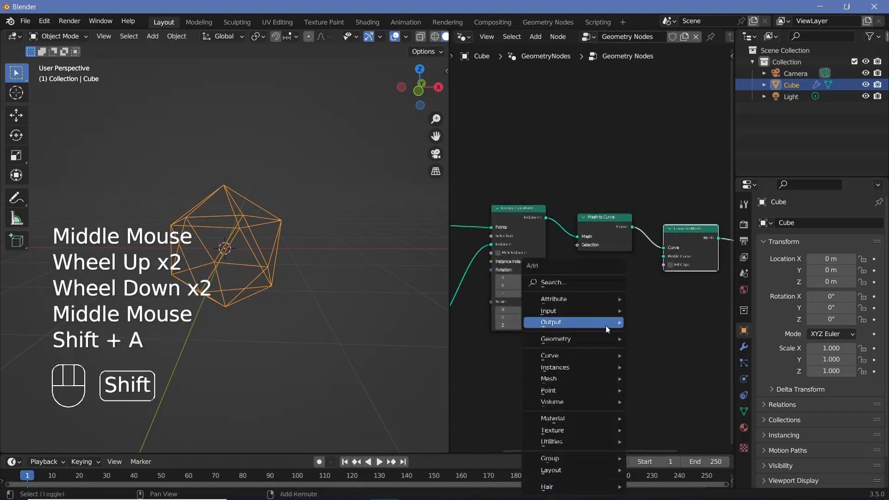
left_click(576, 279)
type("curve c")
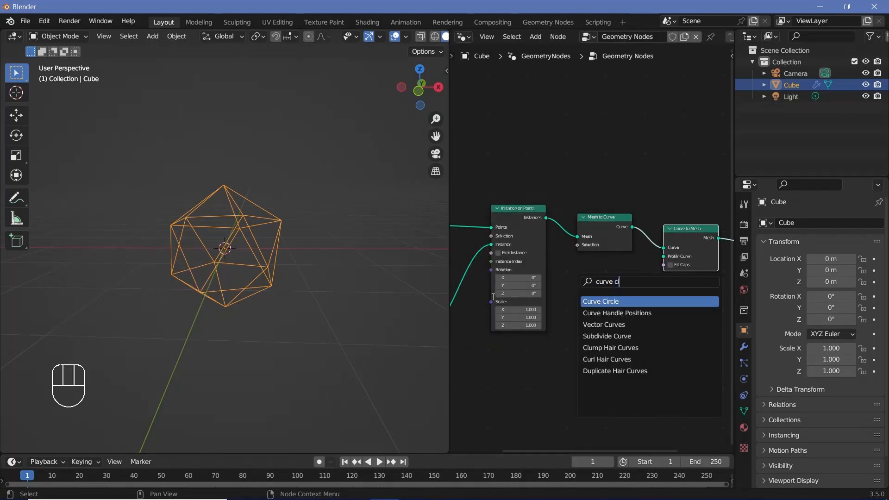
left_click(593, 301)
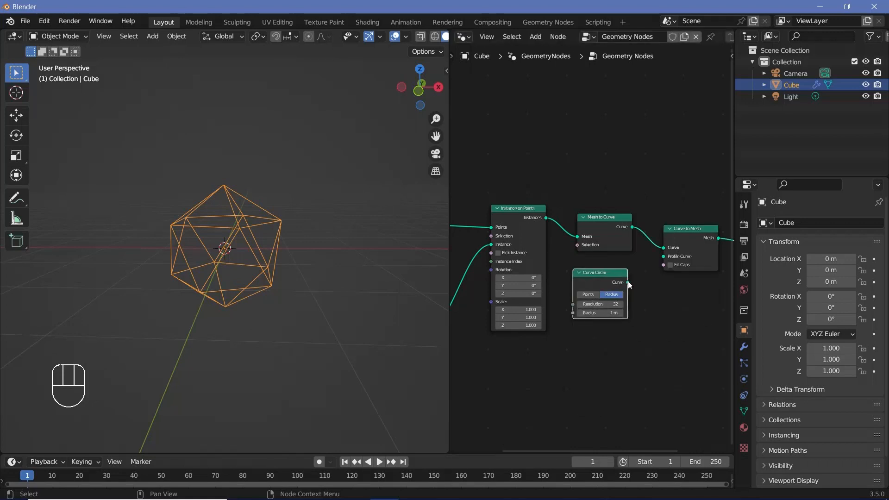
Set the Curve Circle's radius to 0.01 m and its resolution to 16
scroll(629, 285, "up", 2)
middle_click_drag(629, 285, 611, 268)
left_click(558, 325)
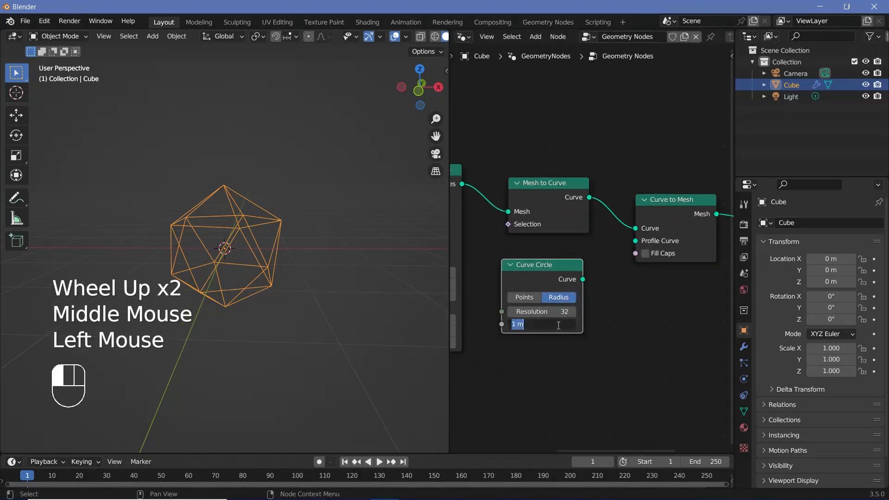
type("0.01")
key("Return")
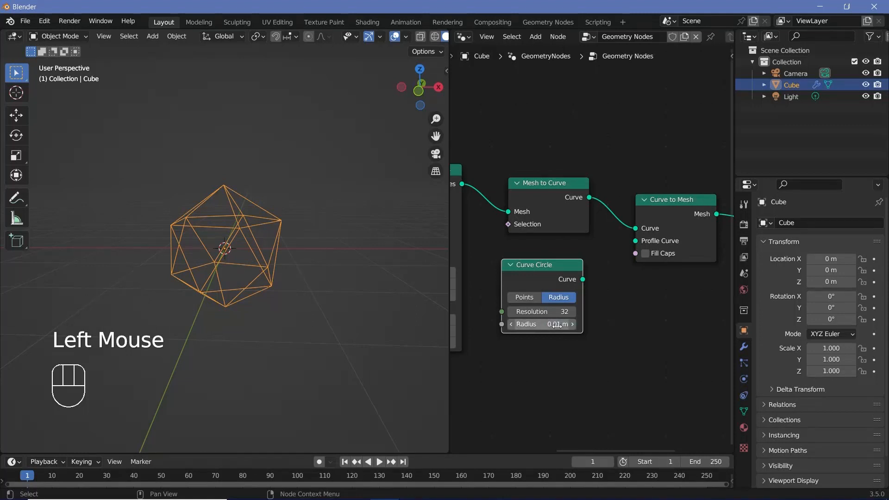
left_click(557, 311)
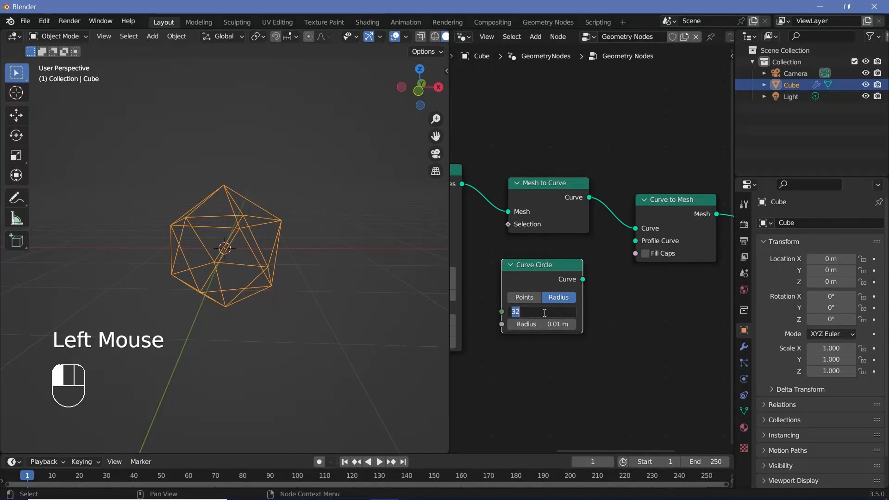
type("16")
key("Return")
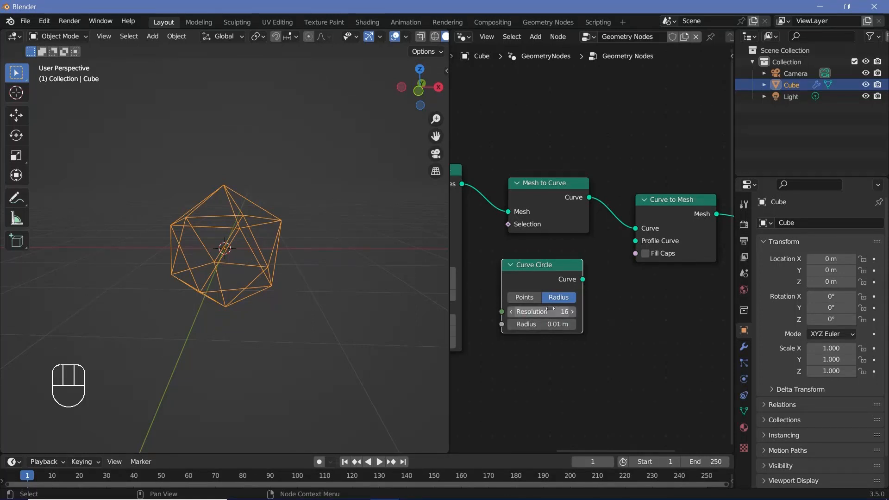
Connect the Curve Circle's Curve output to the Profile Curve input of Curve to Mesh and inspect the tube joints up close
left_click_drag(583, 279, 640, 240)
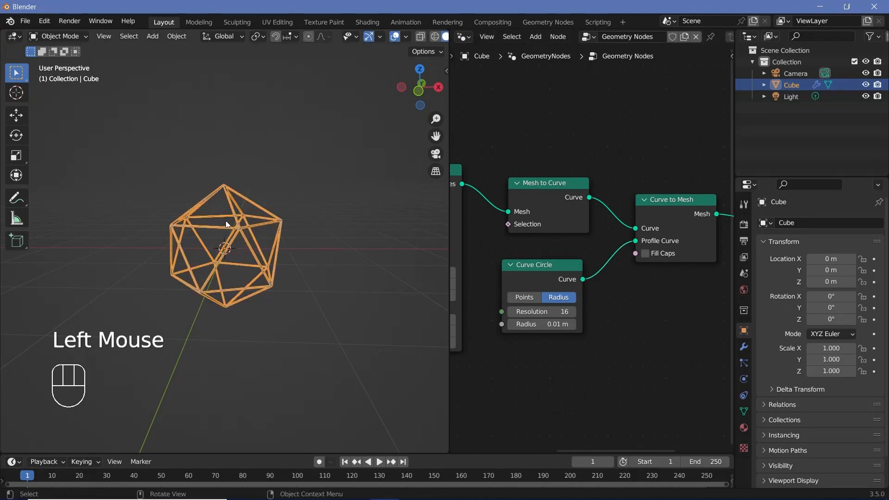
scroll(226, 220, "up", 3)
middle_click_drag(264, 201, 197, 172)
scroll(243, 243, "up", 2)
scroll(198, 176, "up", 2)
scroll(199, 180, "down", 1)
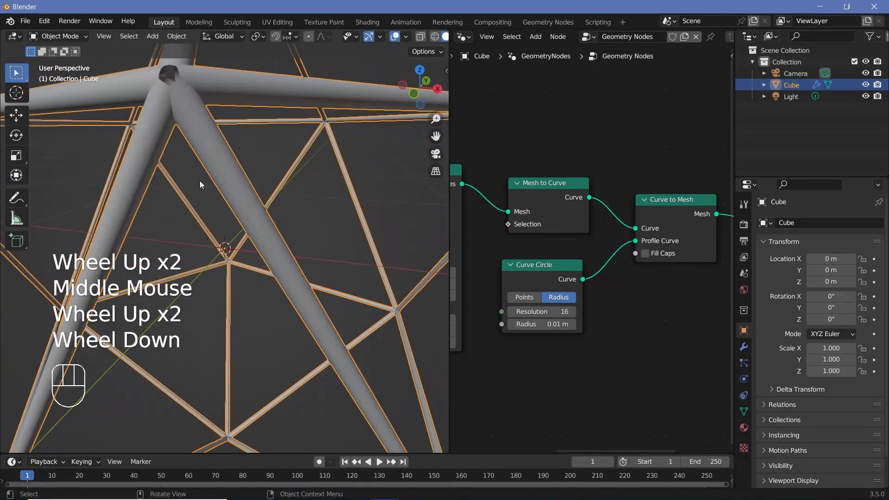
middle_click_drag(192, 125, 206, 157)
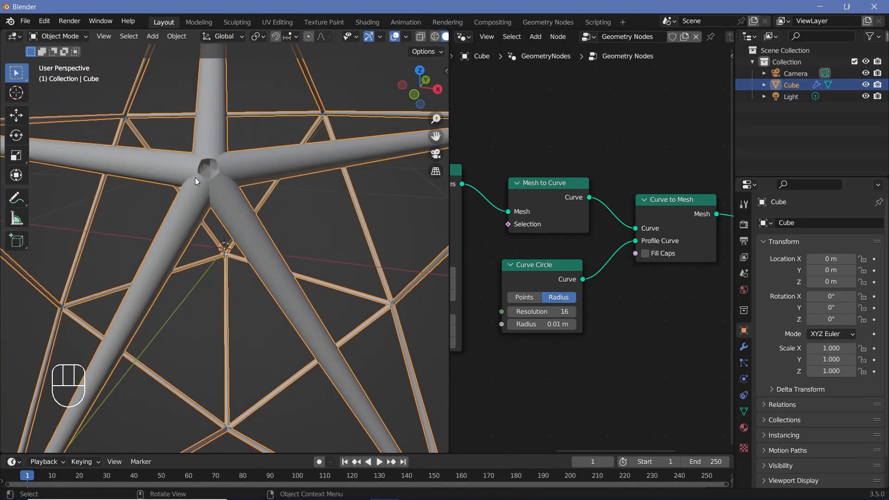
Duplicate the Ico Sphere node and place the copy below the Curve Circle node
scroll(509, 260, "down", 4)
mouse_move(509, 259)
middle_mouse_down()
mouse_move(488, 264)
mouse_move(490, 273)
mouse_move(502, 268)
middle_mouse_up()
scroll(488, 264, "down", 2)
scroll(543, 290, "up", 2)
left_click(502, 269)
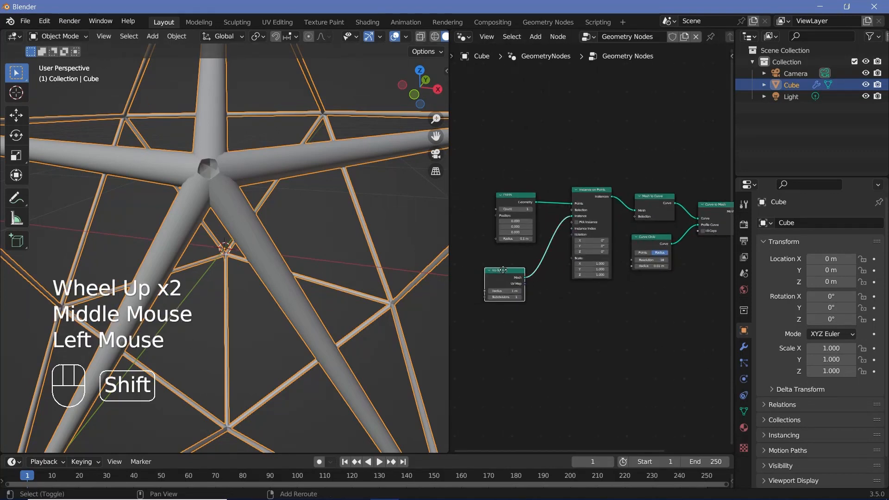
key("shift+d")
left_click(645, 307)
Duplicate the Instance on Points node below Curve to Mesh and move the copied Ico Sphere slightly lower beside it
middle_click_drag(599, 204, 510, 183)
left_click(497, 181)
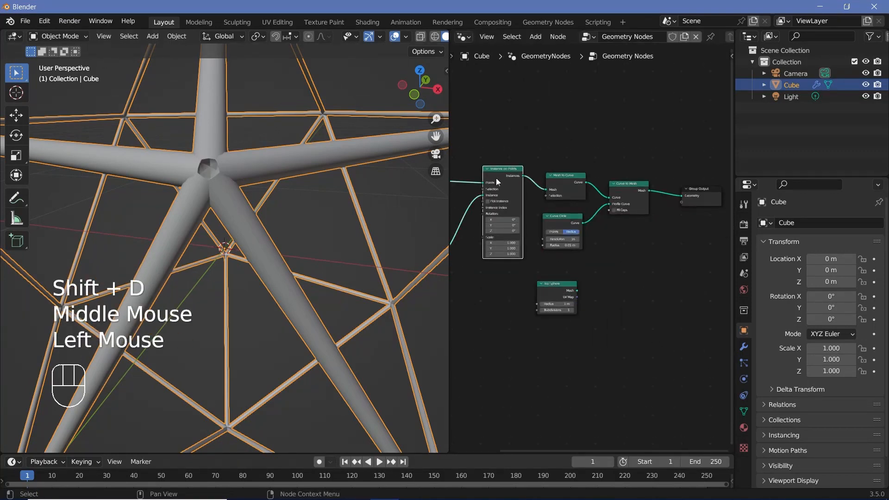
key("shift+d")
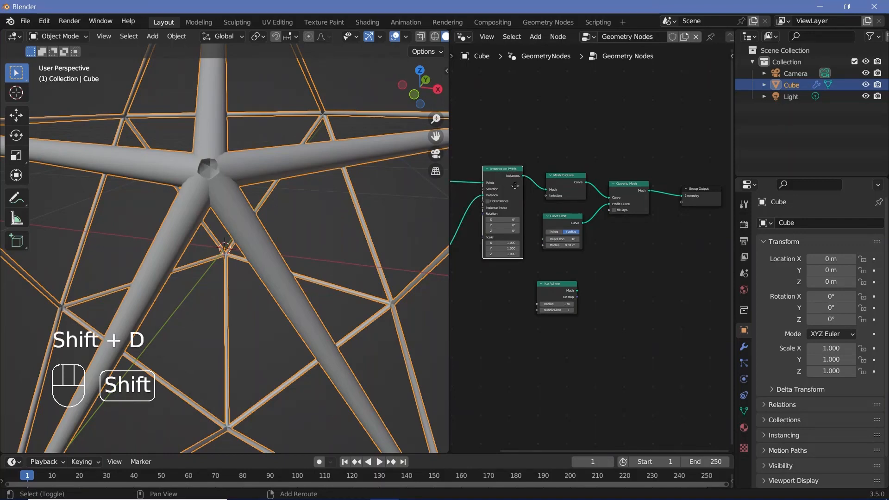
left_click(635, 289)
left_click_drag(557, 286, 541, 330)
Link the original Ico Sphere's Mesh to the copied Instance on Points node's Points input and the copied Ico Sphere's Mesh to its Instance input
middle_click_drag(509, 298, 598, 299)
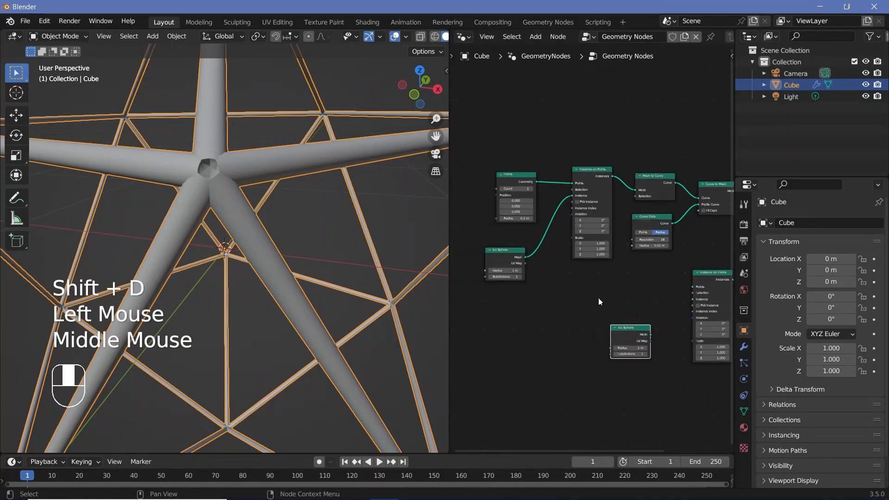
left_click(504, 255)
left_click(620, 333)
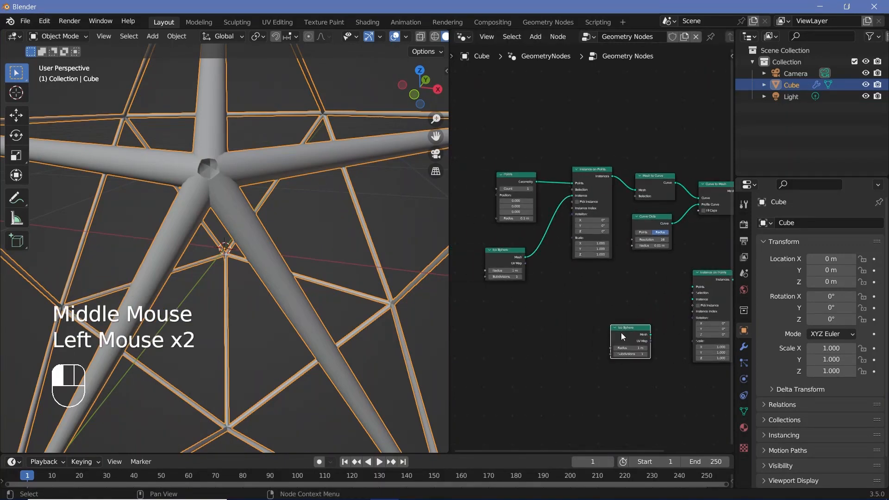
left_click_drag(526, 257, 690, 288)
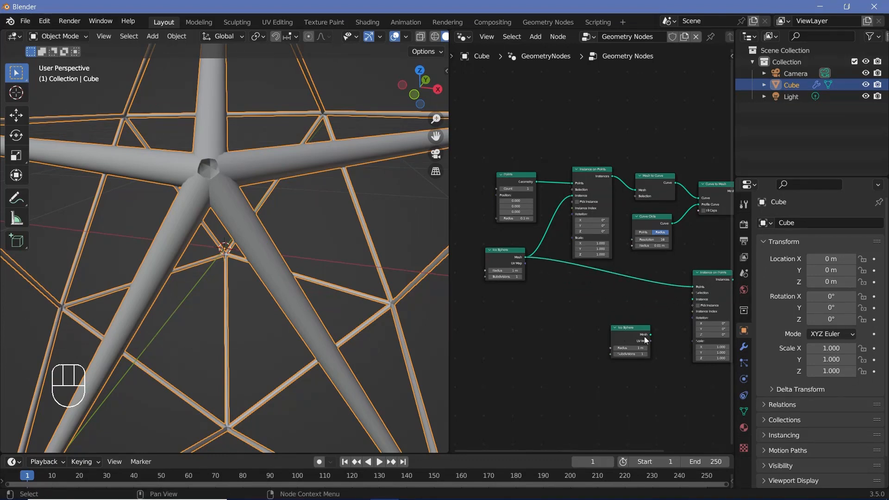
middle_click_drag(648, 324, 573, 318)
scroll(582, 338, "up", 2)
left_click_drag(579, 338, 635, 296)
Move the Group Output farther from Curve to Mesh and insert a Join Geometry node between them
middle_click_drag(651, 199, 609, 219)
left_click(618, 177)
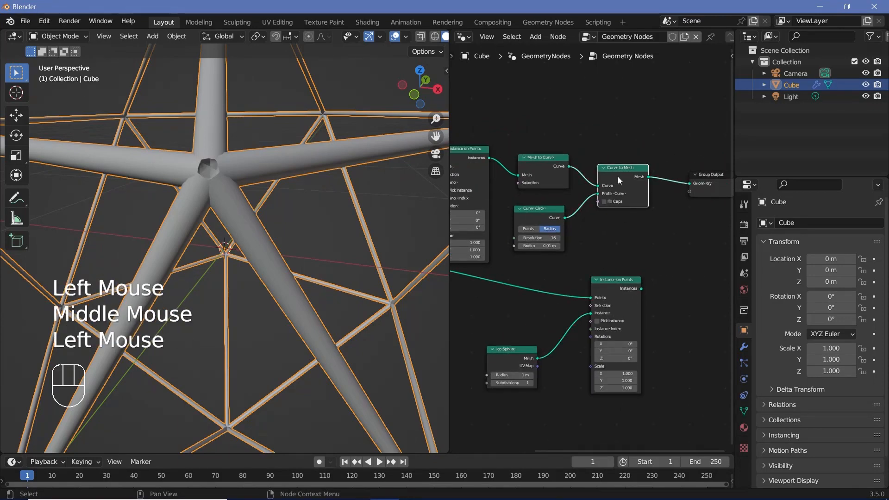
double_click(504, 360)
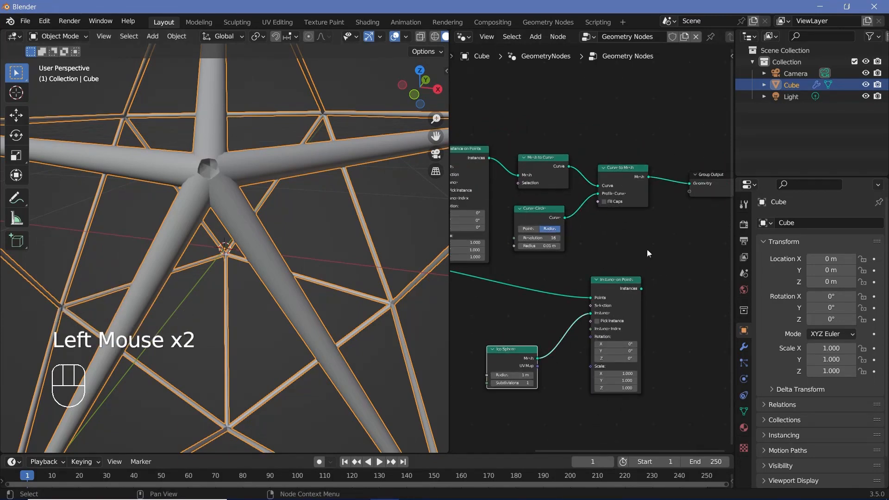
middle_click_drag(722, 187, 626, 234)
left_click_drag(626, 235, 692, 247)
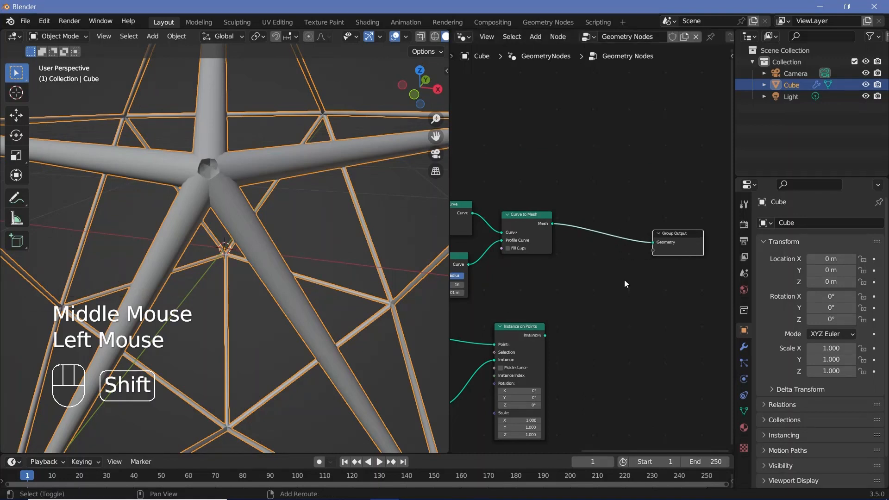
key("shift+a")
mouse_move(621, 276)
type("join")
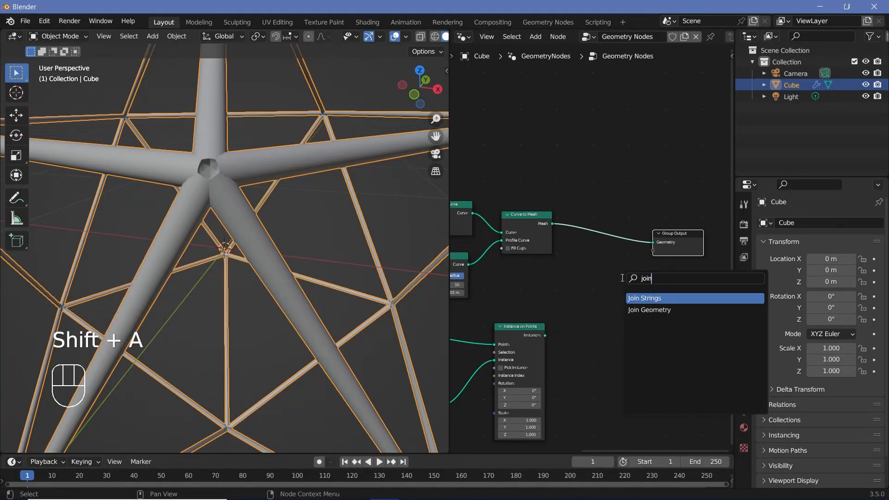
left_click(648, 309)
left_click(652, 295)
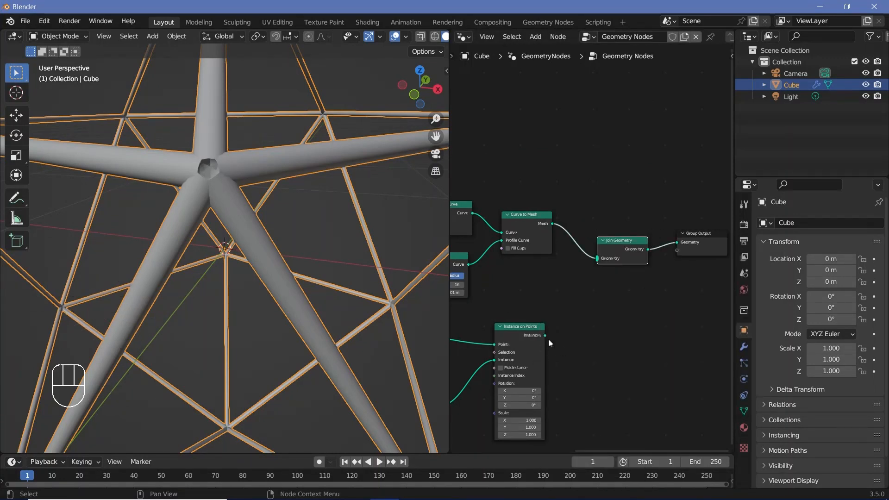
Connect the copied Instance on Points node's Instances output to Join Geometry and view the combined result
left_click_drag(545, 336, 597, 258)
scroll(570, 322, "down", 2)
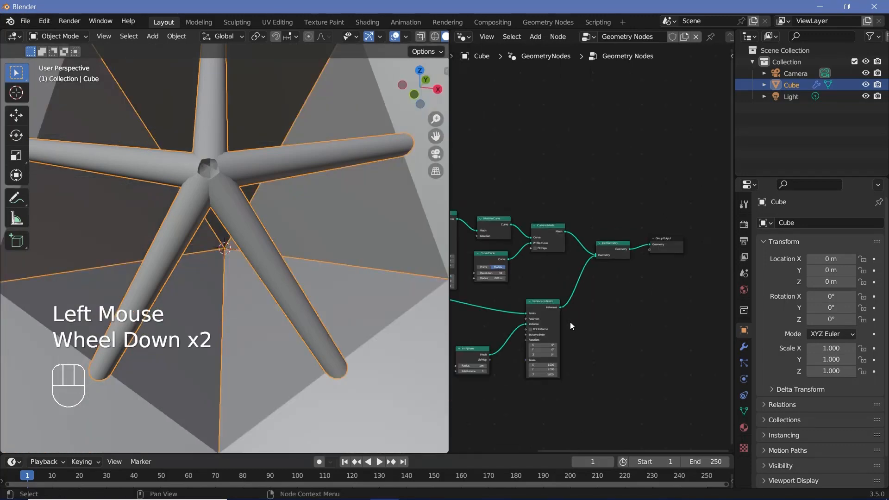
middle_click_drag(591, 321, 622, 323)
scroll(280, 231, "down", 4)
middle_click_drag(279, 230, 285, 253)
scroll(597, 315, "up", 3)
Set the copied Ico Sphere's radius to 0.1 m and check the spheres at the wireframe's vertices
middle_click_drag(569, 334, 605, 310)
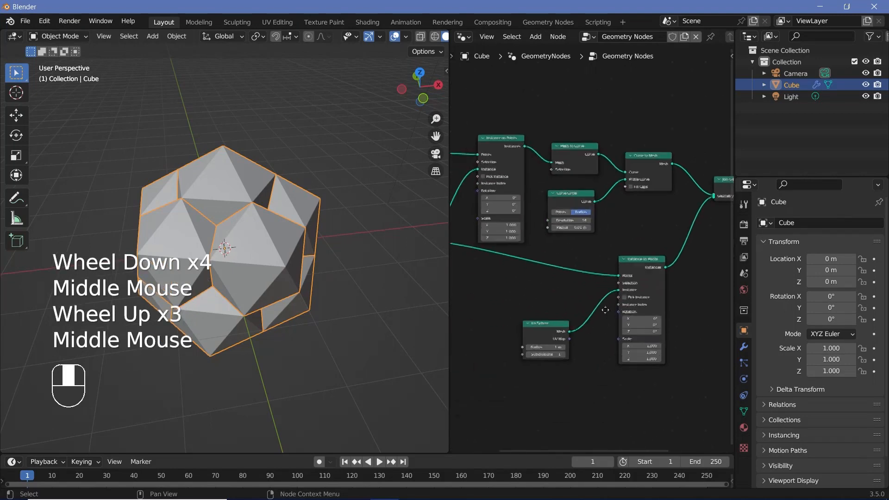
scroll(605, 309, "up", 4)
middle_click_drag(517, 373, 571, 359)
left_click(571, 357)
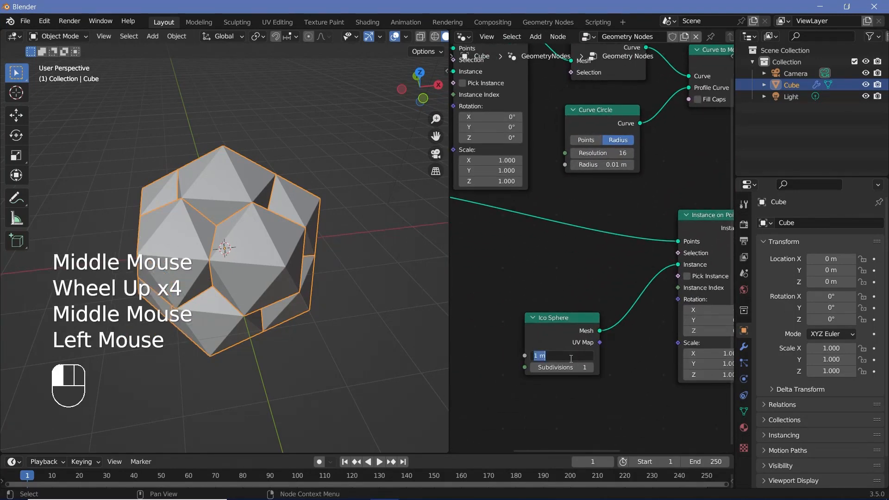
type(".1")
key("Return")
scroll(222, 254, "up", 2)
middle_click_drag(221, 254, 227, 234)
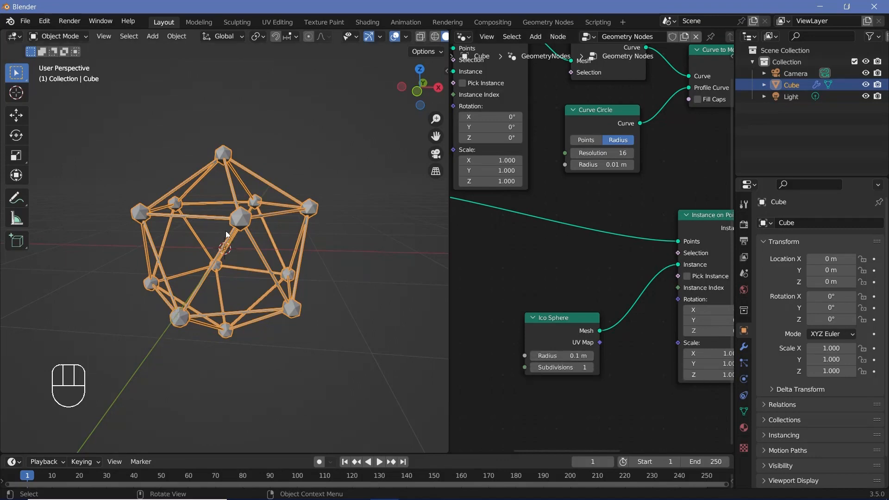
scroll(227, 234, "up", 4)
scroll(224, 230, "down", 1)
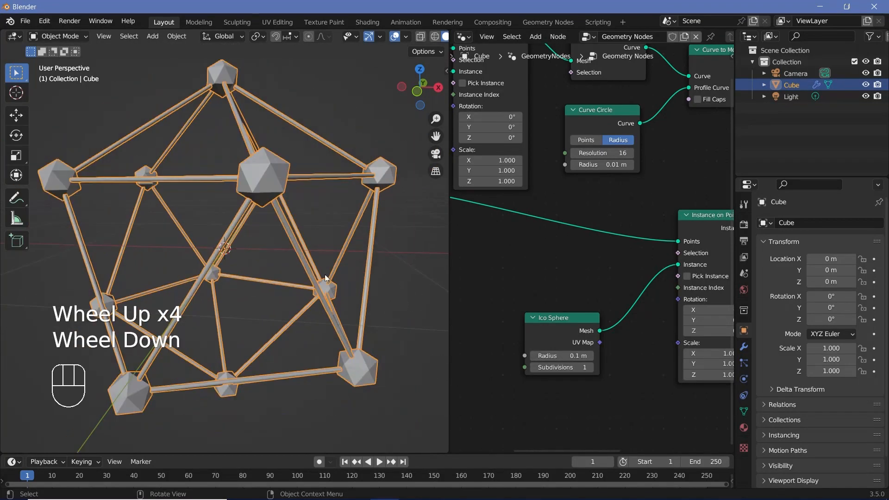
Reduce the copied Ico Sphere's radius to 0.05 m
left_click(555, 355)
key("BackSpace")
key("BackSpace")
key("BackSpace")
type("05")
key("Return")
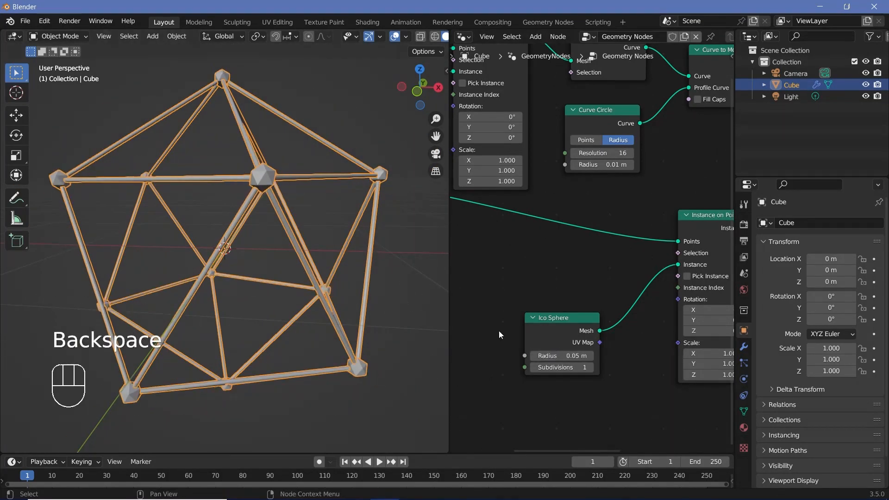
Raise the copied Ico Sphere's subdivisions to 4 and inspect a vertex sphere up close
middle_click_drag(290, 182, 269, 176)
scroll(207, 124, "up", 2)
scroll(215, 143, "down", 2)
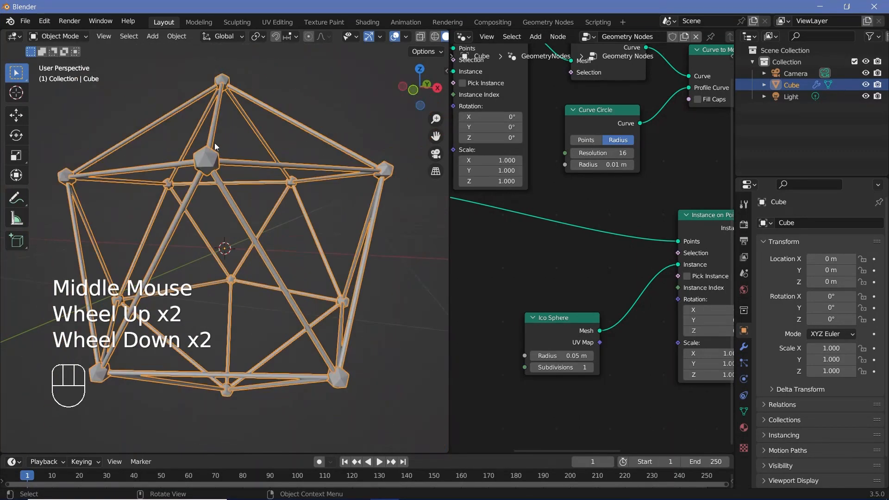
left_click(590, 367)
left_click(589, 368)
left_click(589, 367)
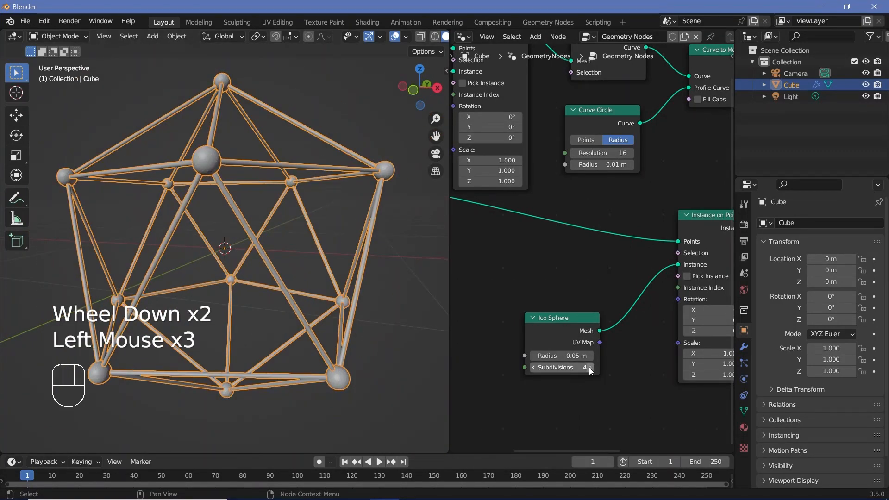
scroll(224, 170, "up", 2)
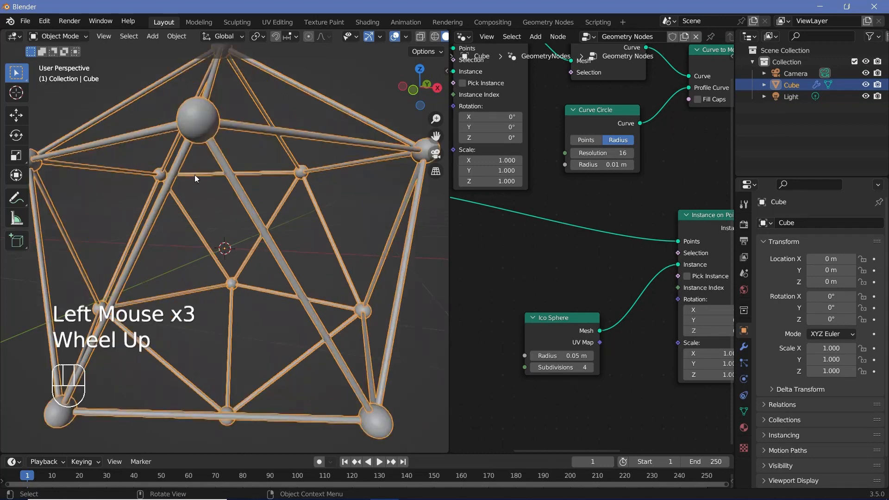
middle_click_drag(211, 162, 247, 218, "shift")
scroll(246, 216, "up", 1)
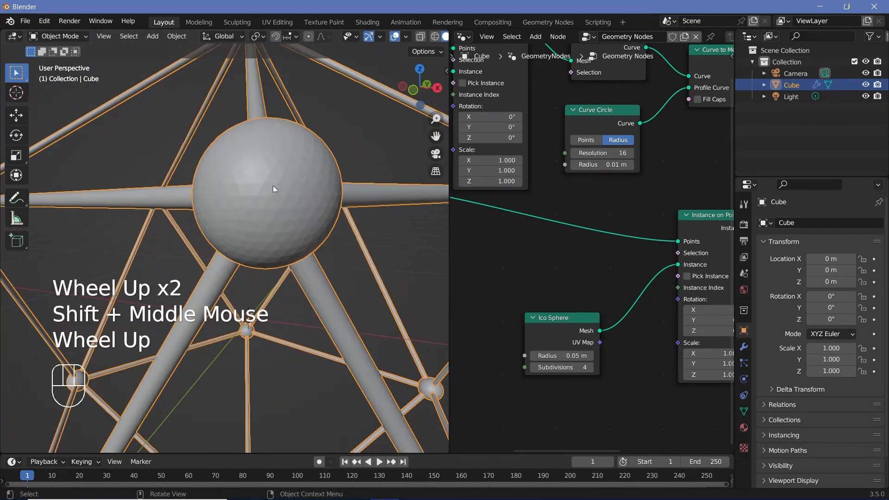
Insert a Set Shade Smooth node between the copied Instance on Points and Join Geometry, and check the smoothed vertex spheres
scroll(553, 282, "down", 2)
middle_click_drag(553, 282, 377, 302)
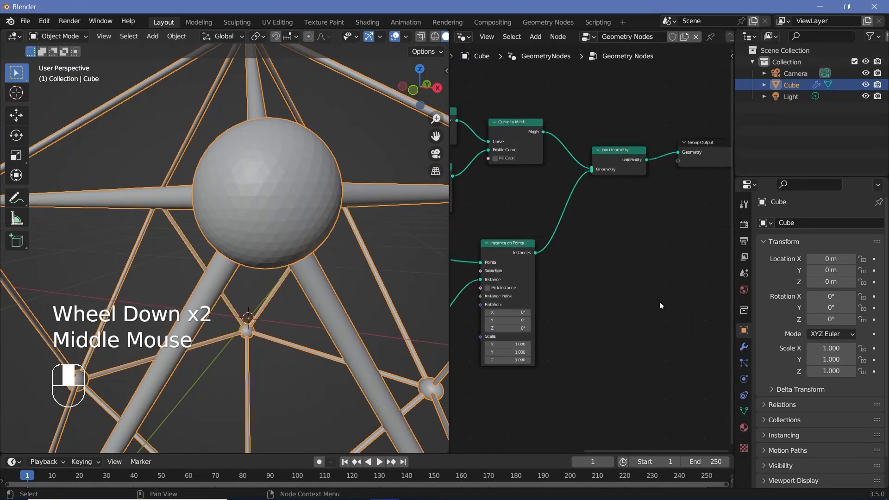
key("shift+a")
type("set smo")
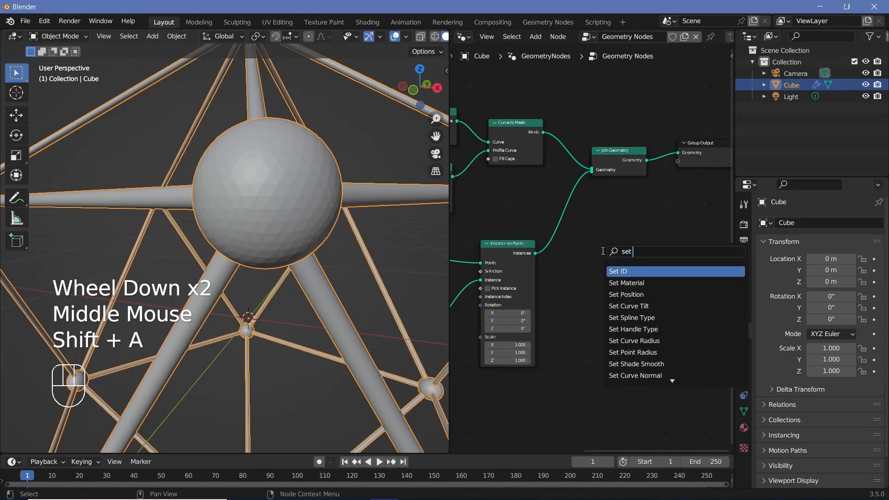
key("Return")
left_click(573, 240)
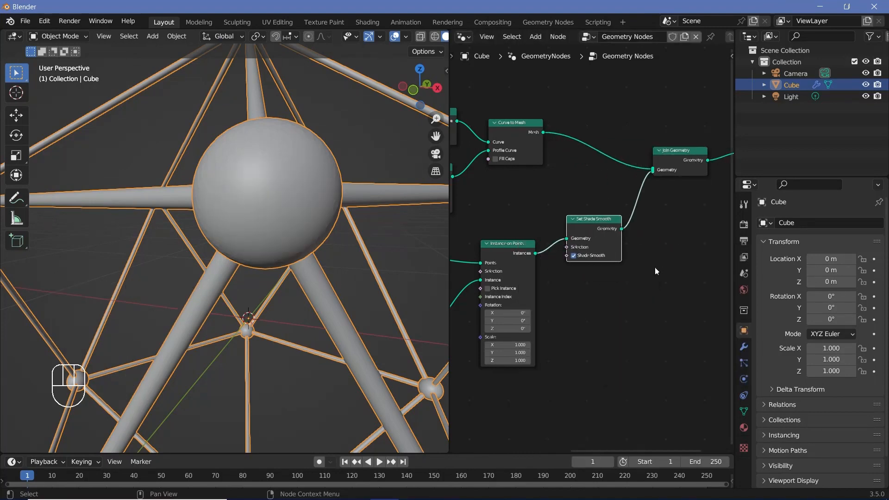
scroll(216, 191, "down", 3)
middle_click_drag(222, 199, 231, 169)
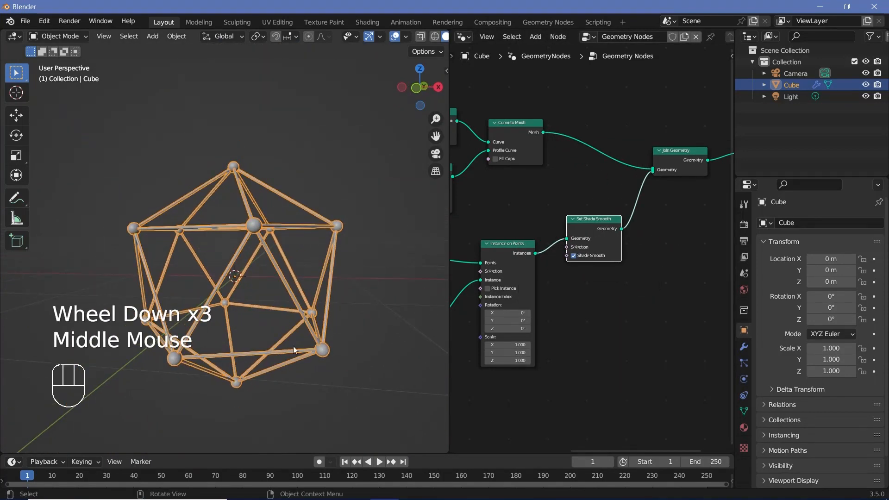
scroll(273, 208, "up", 3)
scroll(293, 194, "down", 2)
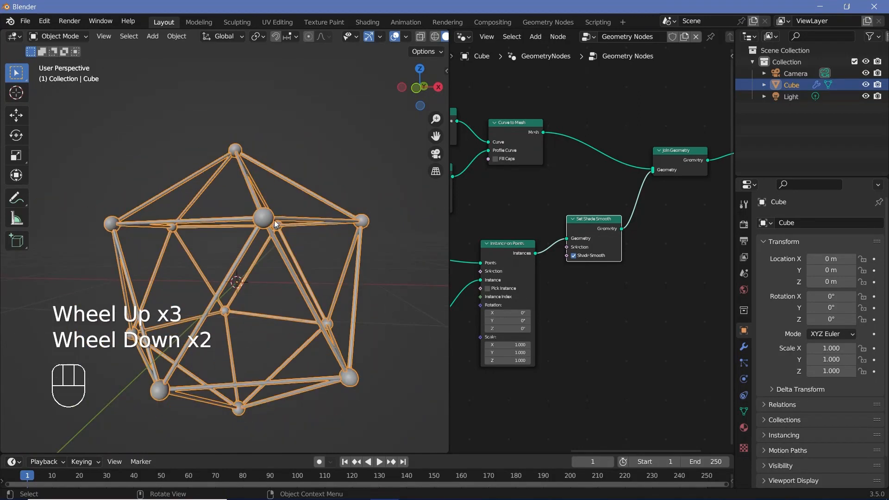
Try a Z rotation of -14.6° on the wireframe's Instance on Points node to test whether the vertex spheres follow
middle_click_drag(471, 210, 635, 221)
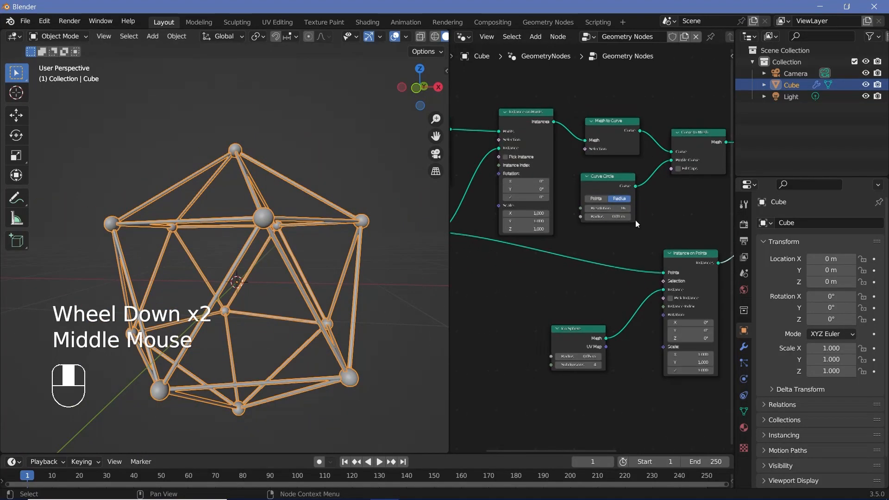
mouse_move(527, 197)
left_mouse_down()
mouse_move(546, 197)
mouse_move(516, 197)
left_mouse_up()
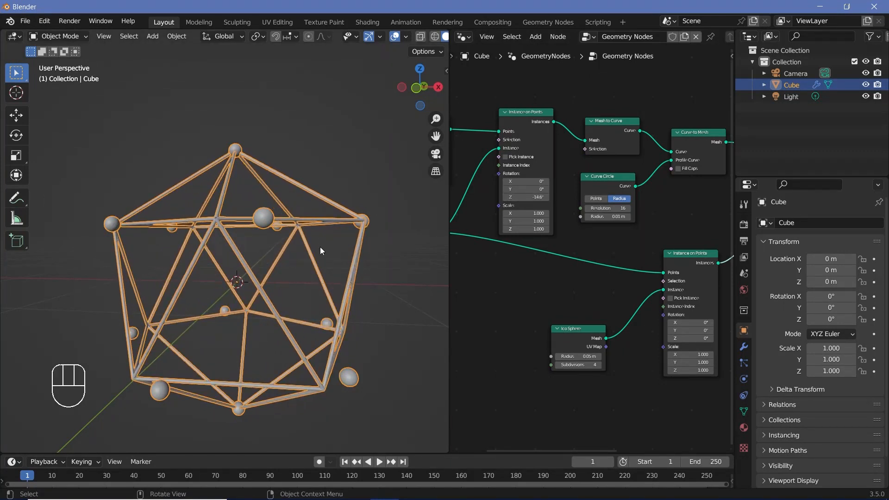
Feed the vertex spheres' Instance on Points node's Points input from the wireframe Instance on Points node's Instances output instead of the Ico Sphere
scroll(527, 268, "down", 2)
middle_click_drag(527, 269, 526, 284)
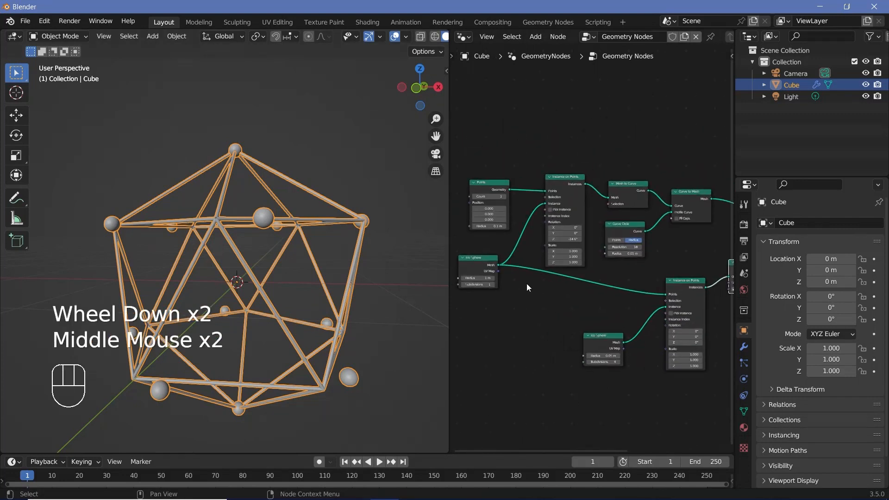
left_click(477, 259)
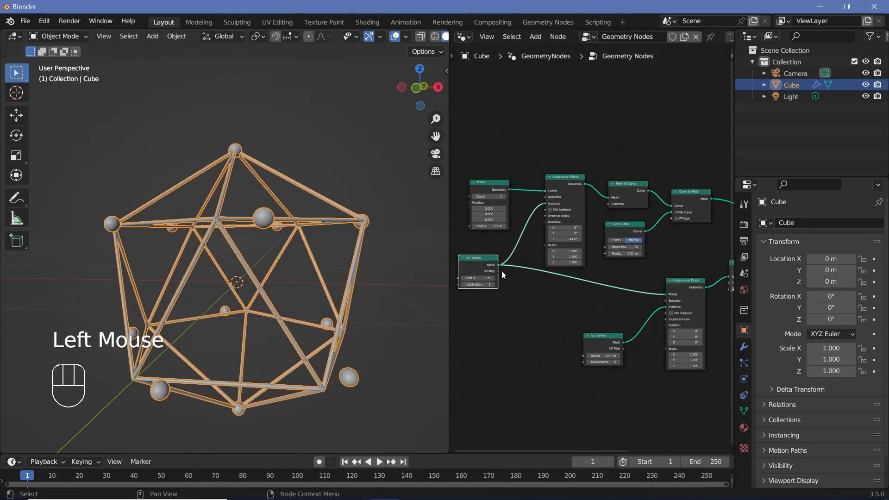
left_click(565, 186)
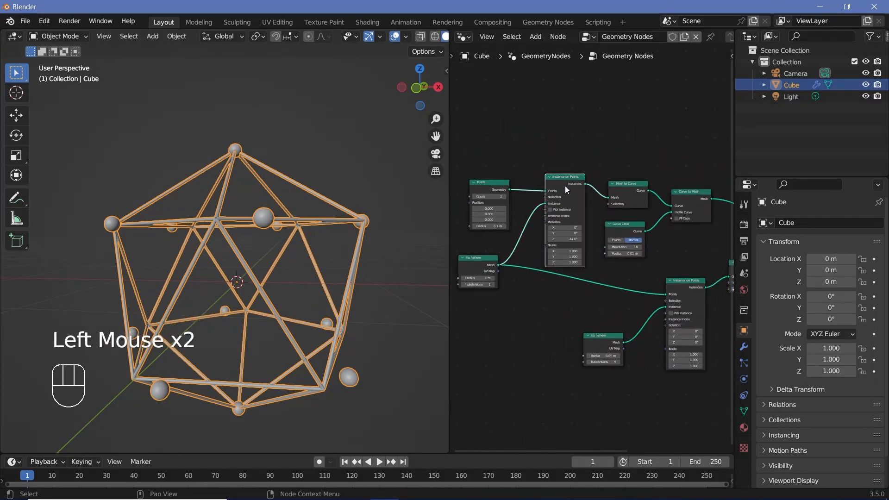
left_click_drag(584, 185, 605, 216)
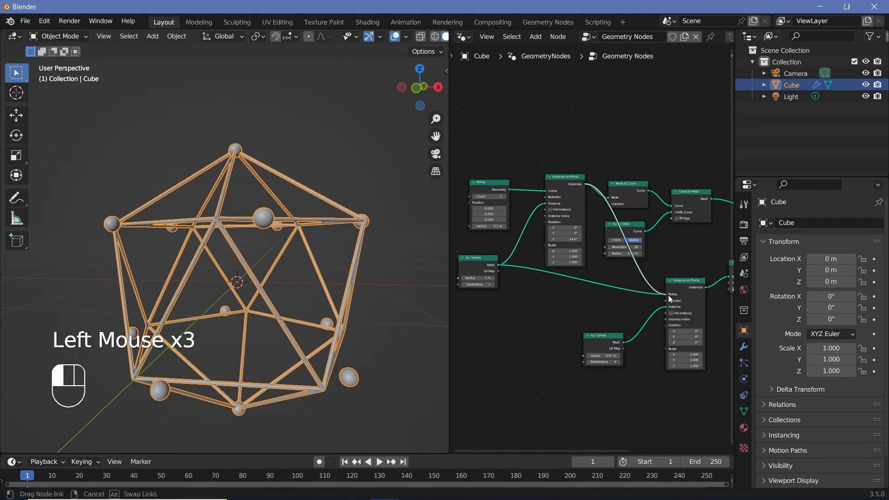
left_click_drag(668, 295, 667, 294)
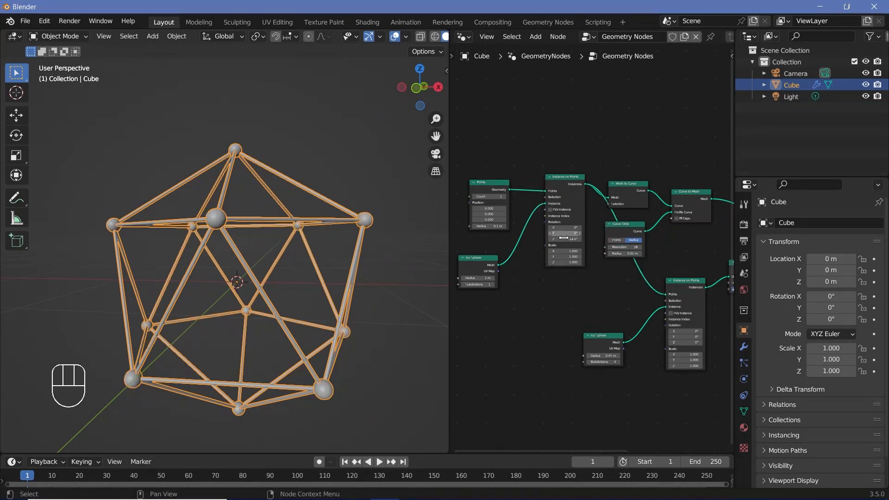
Test the wireframe Instance on Points node's Z rotation, return it to 0°, and inspect the model from another angle
left_click_drag(563, 237, 530, 238)
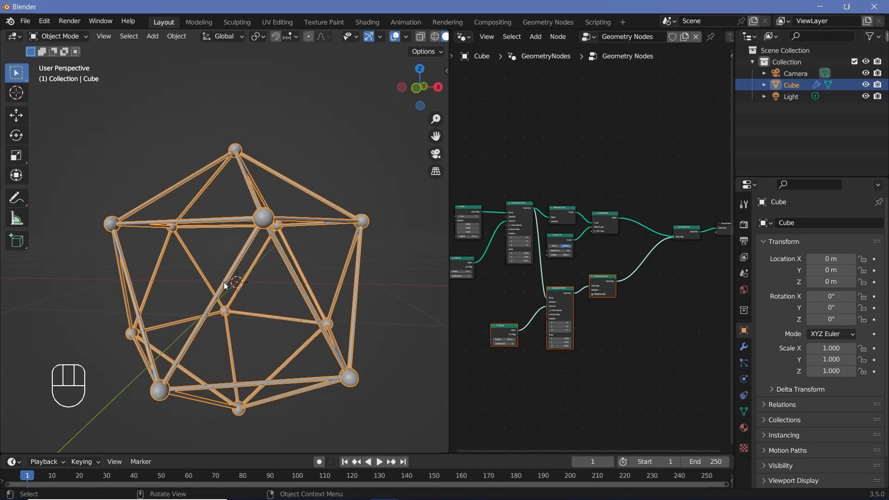
scroll(226, 281, "down", 2)
middle_click_drag(225, 282, 262, 253)
scroll(240, 254, "up", 1)
middle_click_drag(239, 254, 267, 298)
Move the vertex spheres' Ico Sphere, Instance on Points and Set Shade Smooth nodes up closer to the wireframe nodes
middle_click_drag(493, 281, 544, 296)
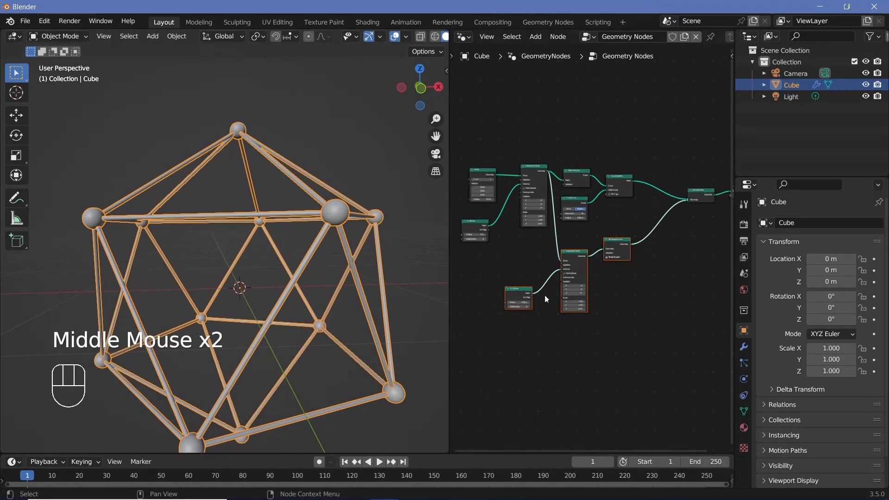
scroll(586, 292, "up", 3)
left_click_drag(495, 252, 647, 347)
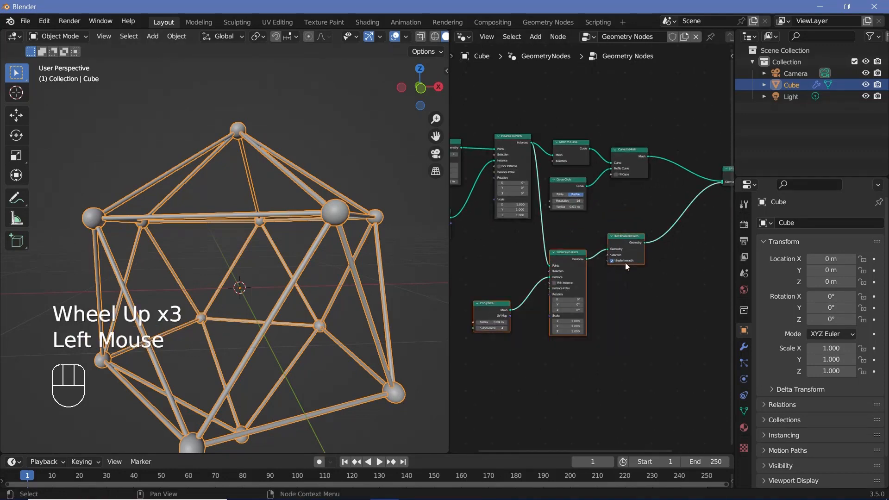
left_click_drag(628, 246, 634, 233)
middle_click_drag(618, 298, 623, 265)
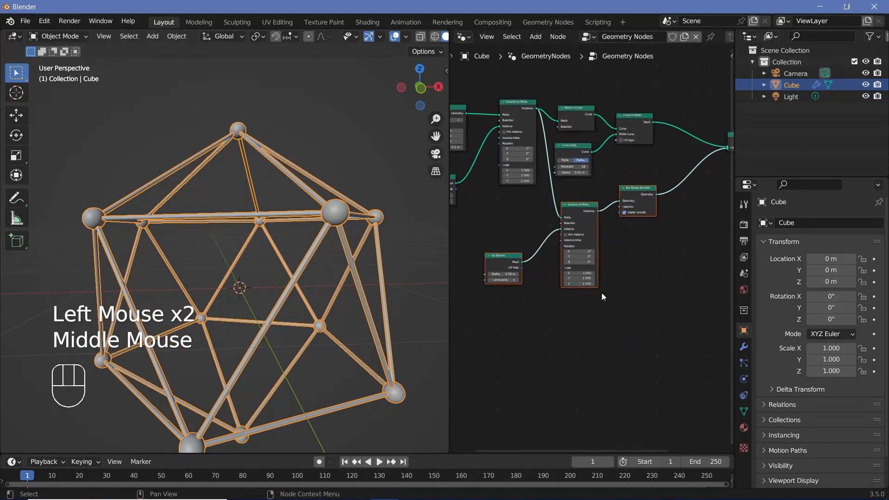
Add a UV Sphere node below the existing nodes and connect its Mesh output to Join Geometry
key("shift+a")
left_click(519, 281)
type("UV")
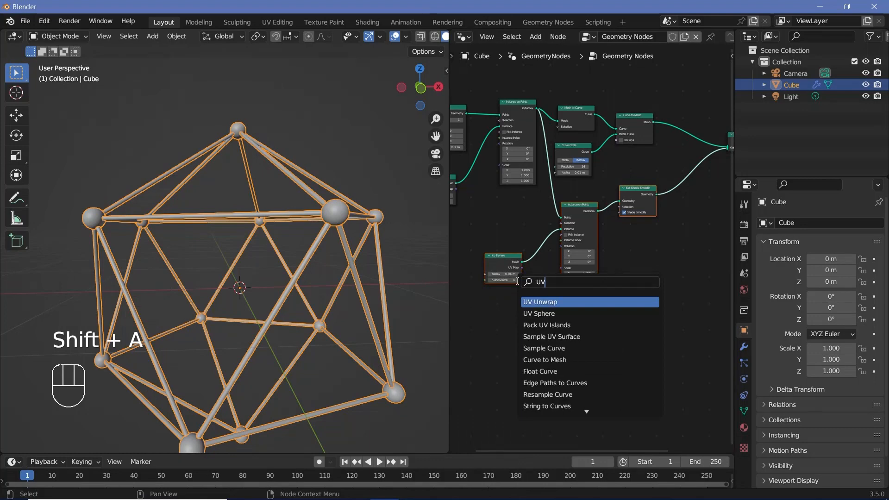
left_click(535, 314)
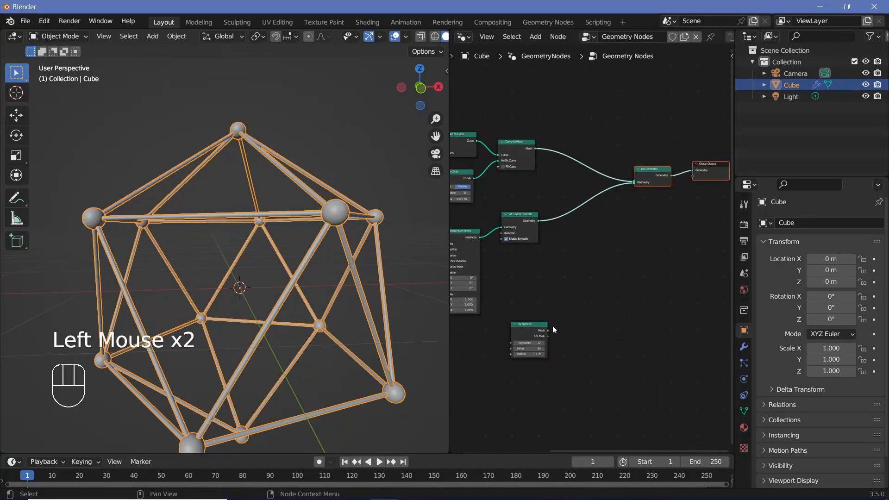
left_click_drag(548, 330, 611, 214)
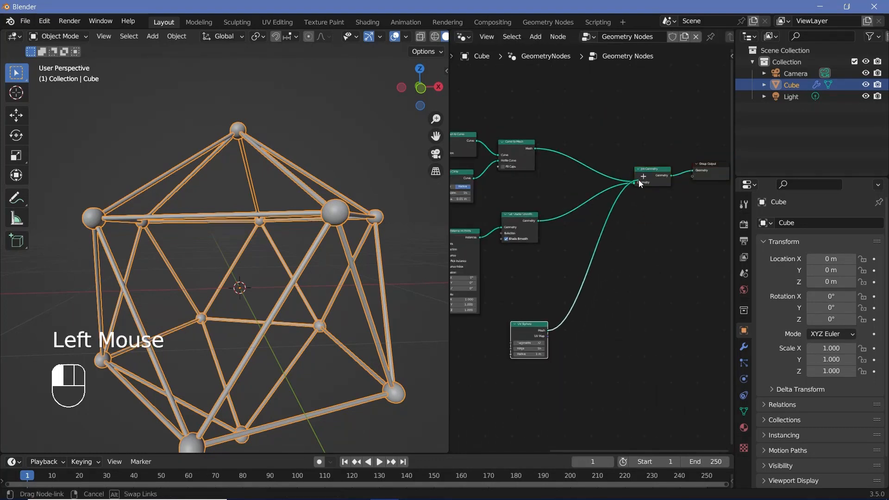
left_click_drag(638, 180, 637, 181)
Set the UV Sphere's radius to 0.35 m and check its size inside the wireframe
scroll(541, 379, "up", 2)
middle_click_drag(541, 378, 500, 340)
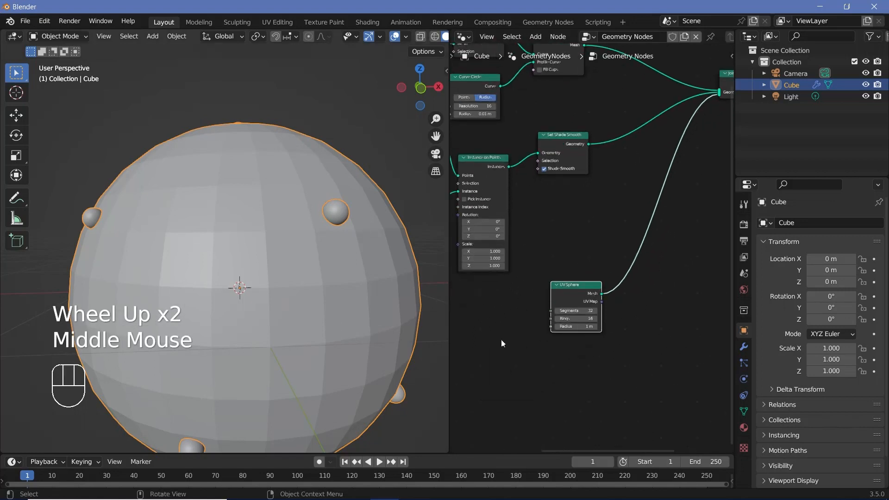
mouse_move(584, 326)
left_mouse_down("shift")
mouse_move(564, 327)
mouse_move(584, 326)
left_mouse_up("shift")
left_click(587, 327)
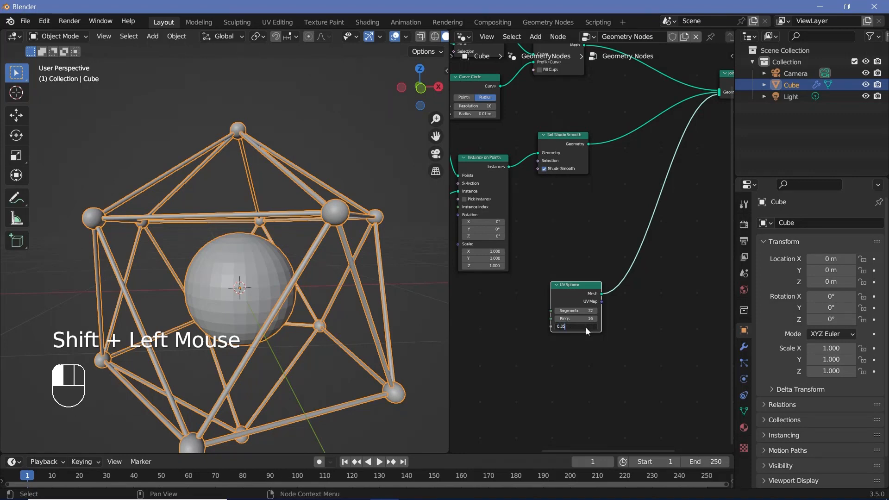
type("0.35")
key("Return")
scroll(587, 331, "up", 2)
scroll(246, 293, "up", 5)
scroll(238, 272, "down", 3)
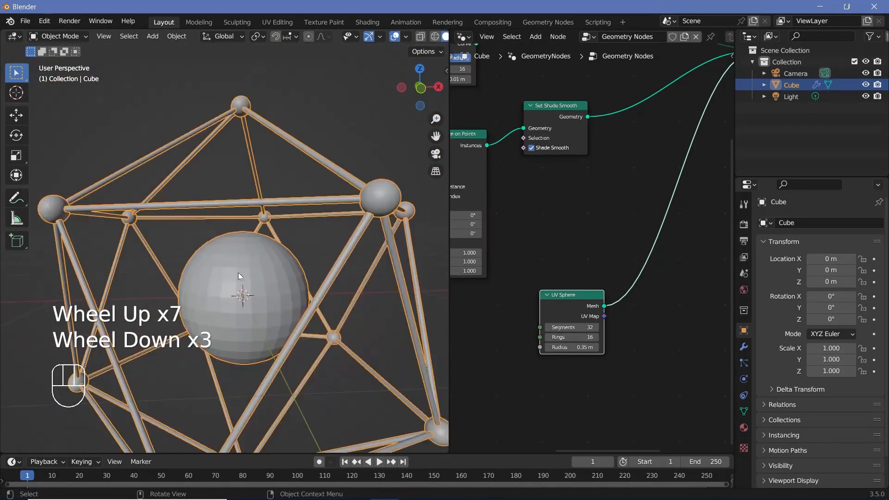
Insert a Subdivision Surface node after the UV Sphere and set its level to 2
middle_click_drag(621, 293, 590, 298)
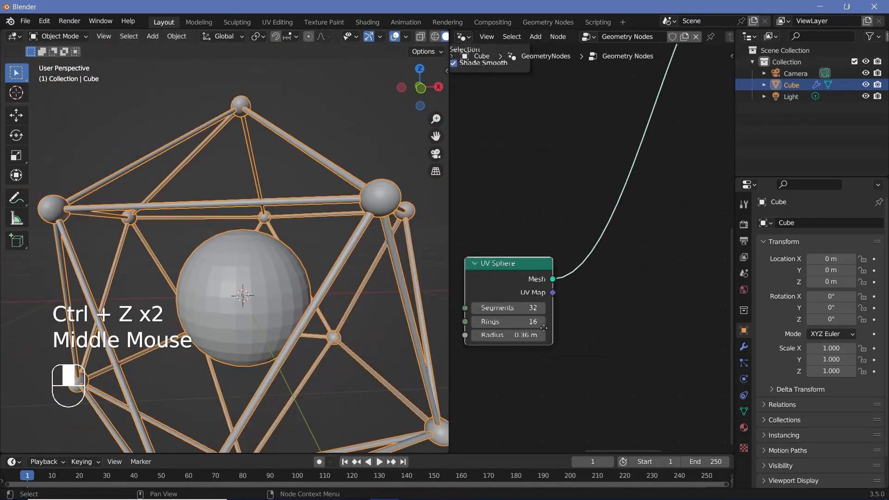
scroll(578, 288, "down", 2)
key("shift+a")
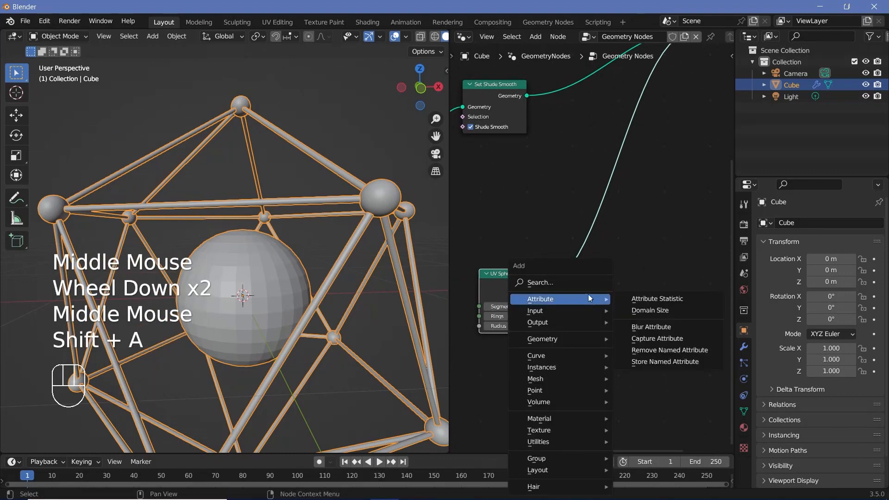
left_click(581, 282)
type("seub")
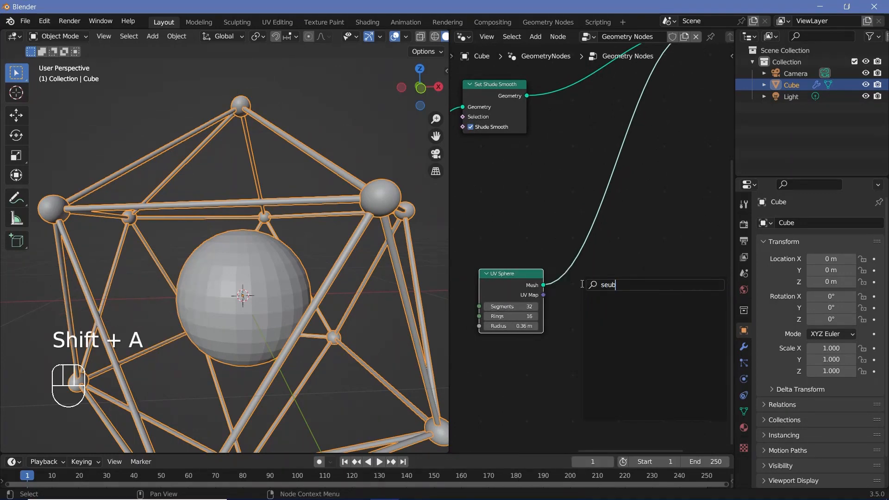
key("Return")
left_click(590, 291)
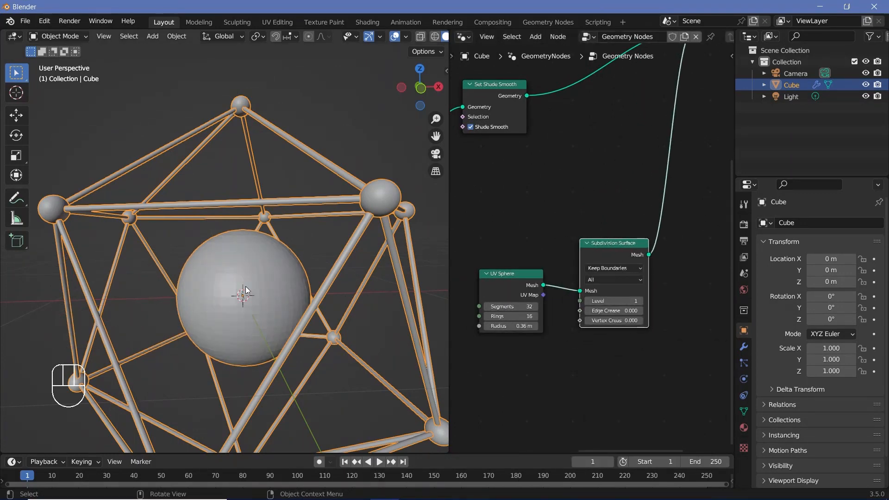
left_click(640, 301)
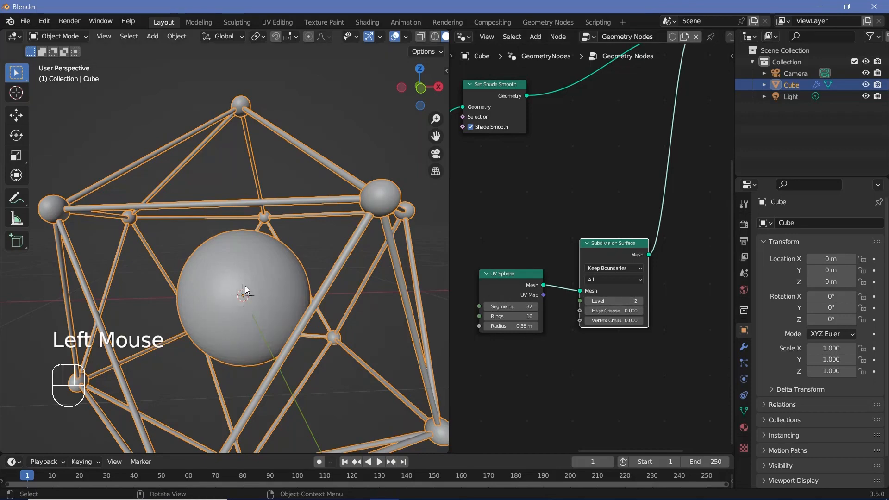
scroll(245, 285, "up", 3)
scroll(249, 287, "down", 3)
Make room beside the UV Sphere nodes and insert a duplicate of Set Shade Smooth between Subdivision Surface and Join Geometry
left_click_drag(480, 240, 621, 299)
left_click_drag(614, 252, 542, 250)
middle_click_drag(610, 216, 671, 250)
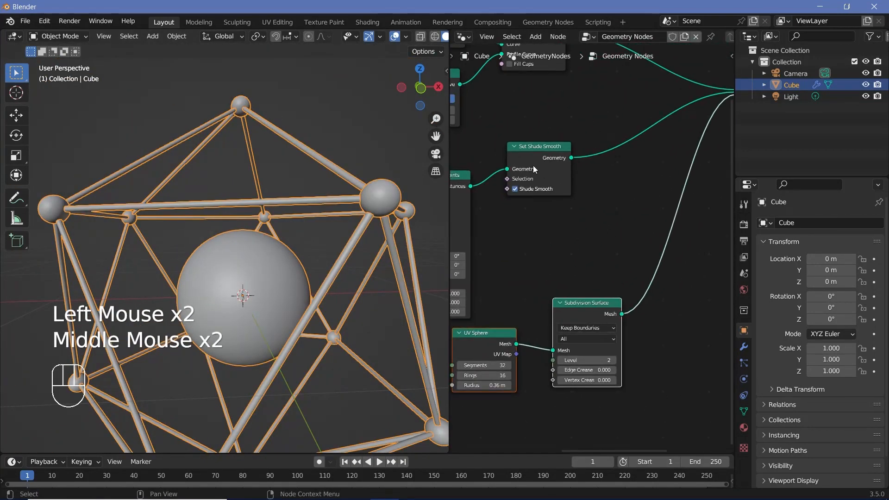
left_click(548, 157)
key("shift+d")
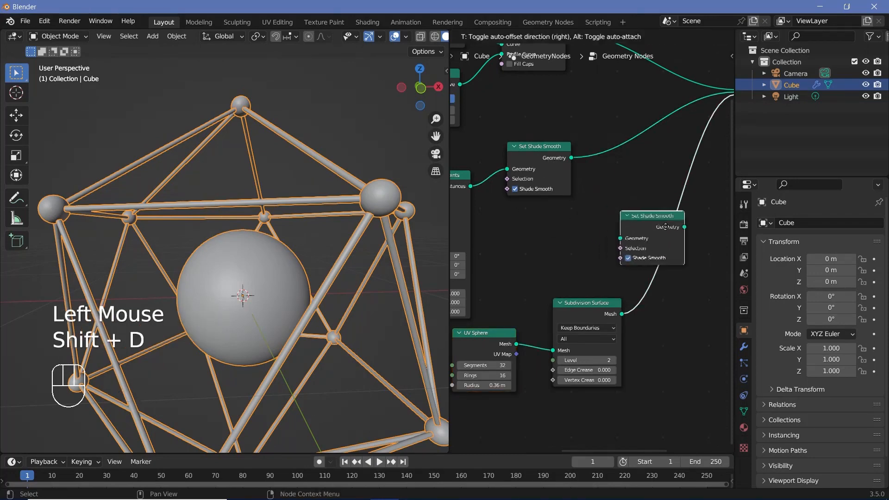
left_click_drag(676, 225, 668, 288)
Move the UV Sphere, Subdivision Surface and new Set Shade Smooth nodes together beneath the other nodes, and view the whole model
scroll(592, 270, "down", 2)
middle_click_drag(593, 271, 559, 283)
scroll(628, 359, "down", 1)
left_click_drag(494, 307, 668, 375)
left_click_drag(626, 298, 526, 343)
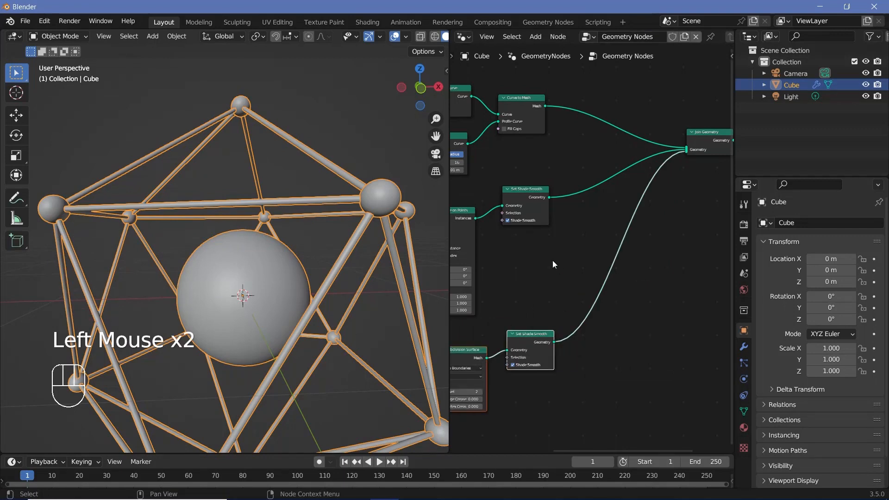
scroll(549, 262, "down", 1)
middle_click_drag(576, 254, 659, 229)
scroll(270, 258, "down", 2)
middle_click_drag(270, 258, 266, 256)
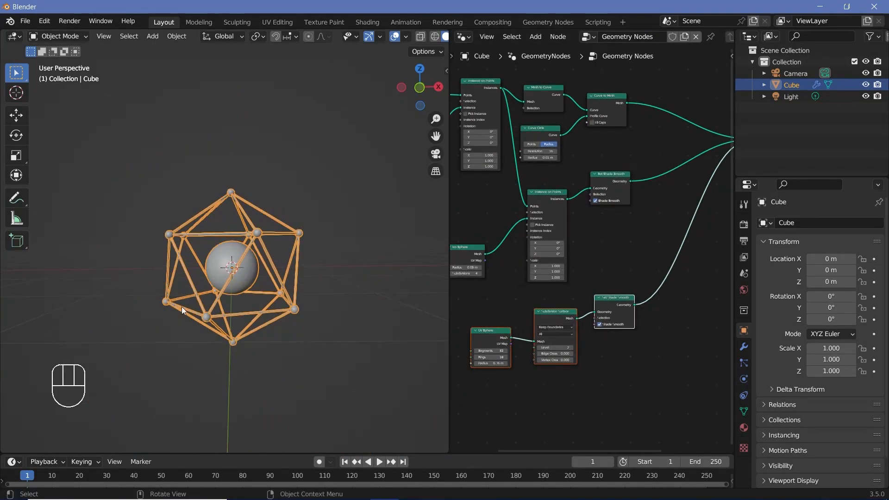
Add a Curve Line node beneath the other nodes and connect its Curve output to Join Geometry
scroll(549, 303, "down", 3)
middle_click_drag(549, 303, 627, 247)
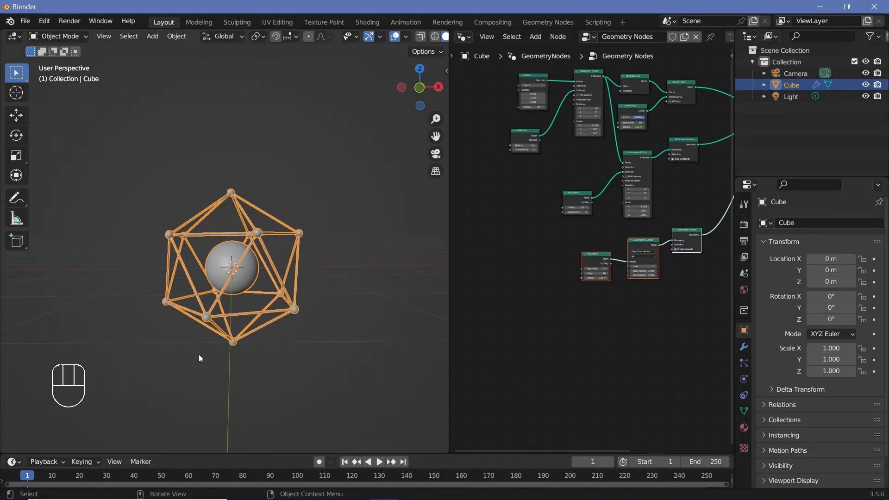
scroll(566, 324, "up", 1)
key("shift+a")
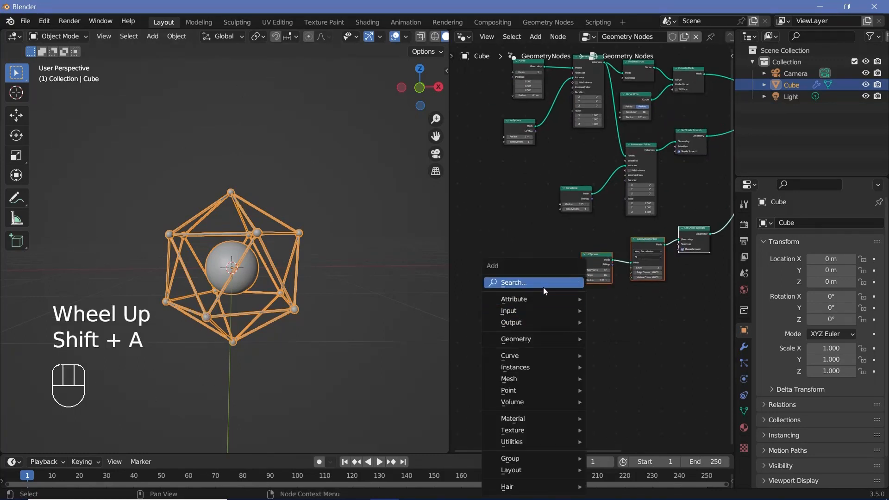
left_click(543, 287)
type("curve")
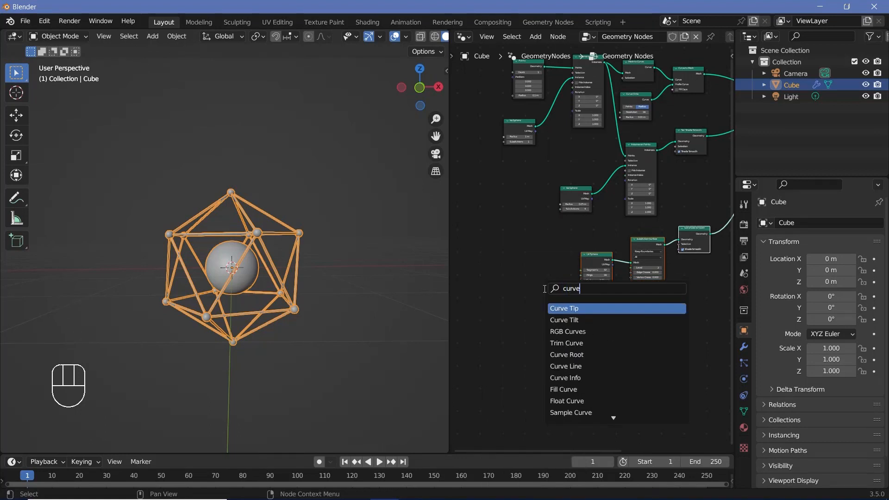
type(" lin")
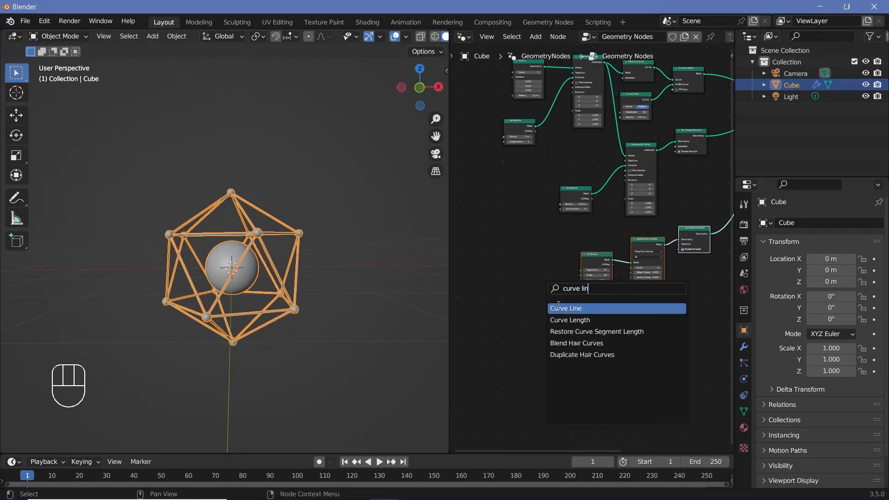
left_click(558, 305)
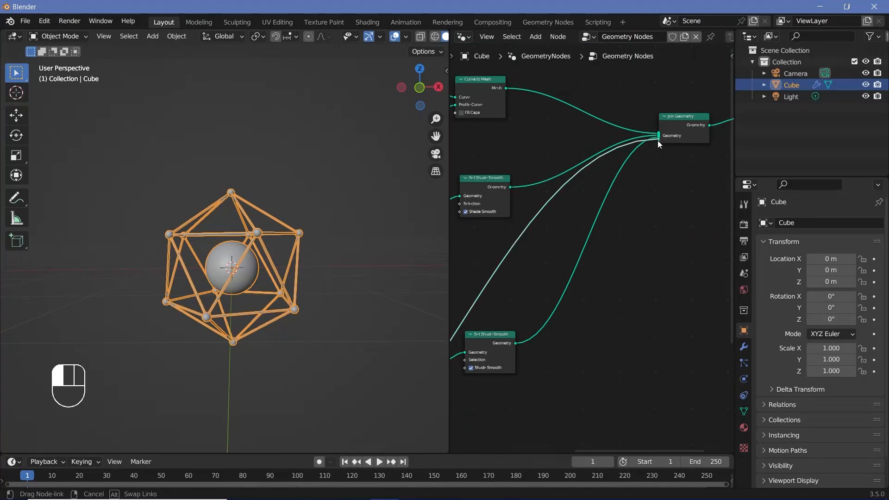
left_click_drag(658, 141, 658, 141)
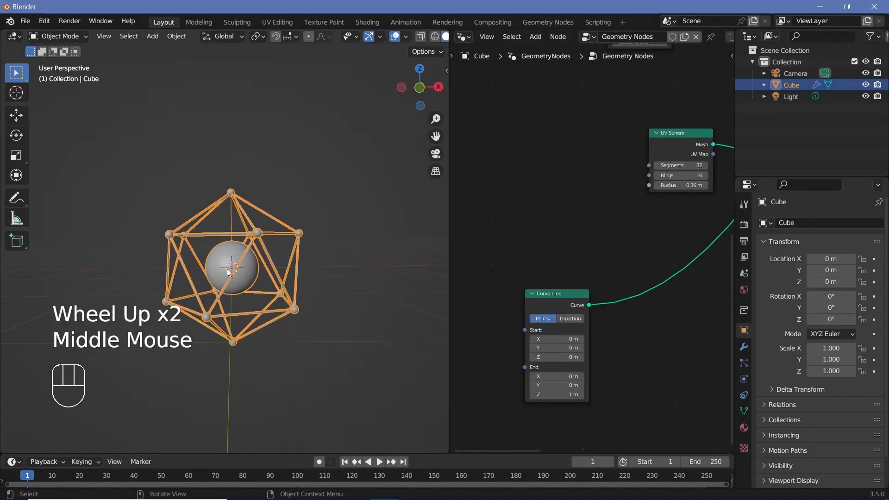
Set the Curve Line's end Z to 2 m and start Z to -2 m, and check the line around the wireframe
left_click(565, 394)
type("2")
key("Return")
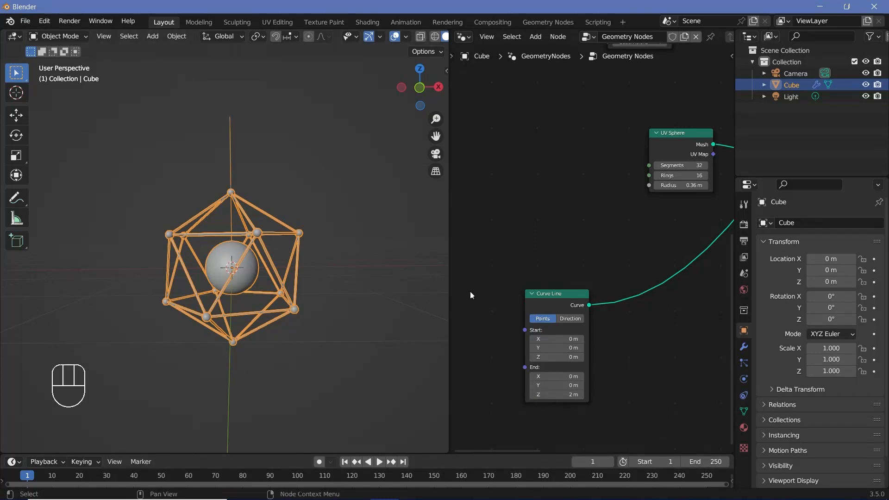
left_click_drag(573, 357, 568, 357)
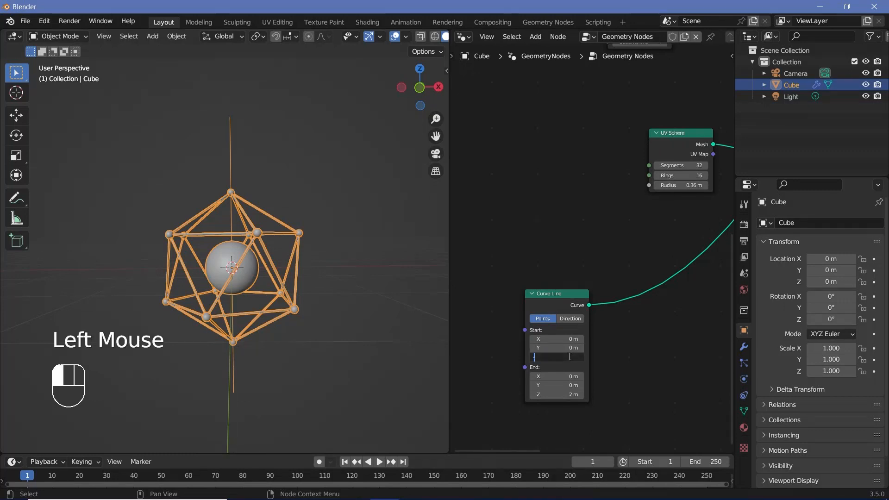
type("-2")
key("Return")
middle_click_drag(274, 291, 258, 356)
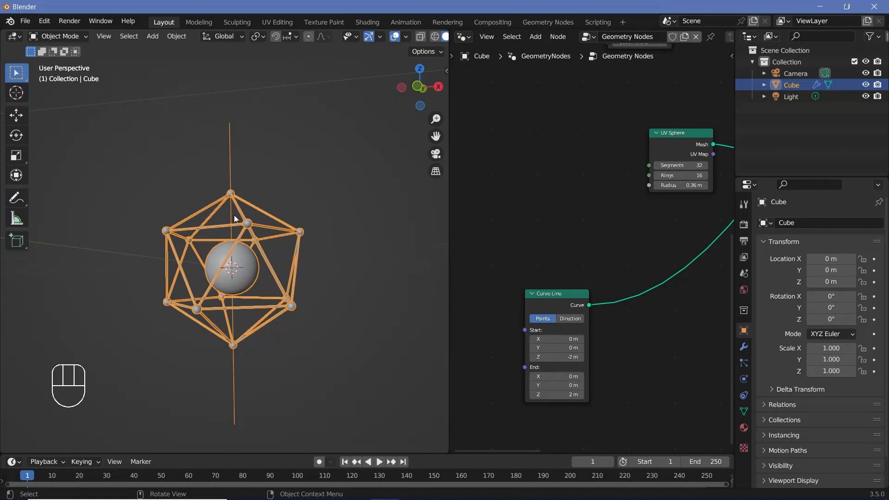
scroll(212, 204, "down", 3)
middle_click_drag(212, 204, 238, 291)
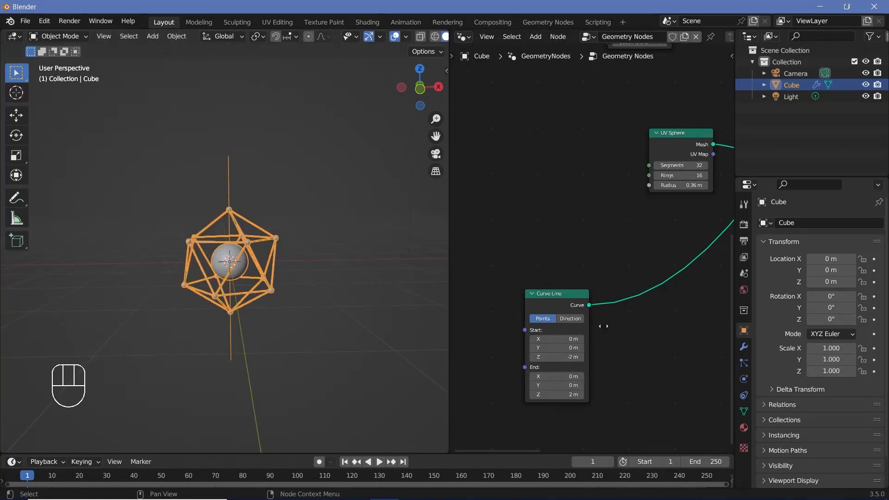
Insert an Instance on Points node between Curve Line and Join Geometry, with the curve feeding its Points input
middle_click_drag(638, 343, 601, 343)
key("shift+a")
type("insan")
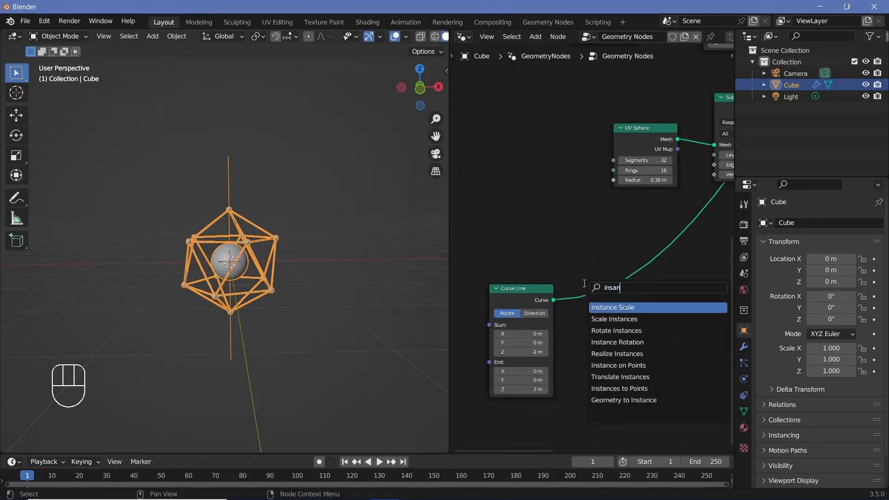
left_click(613, 365)
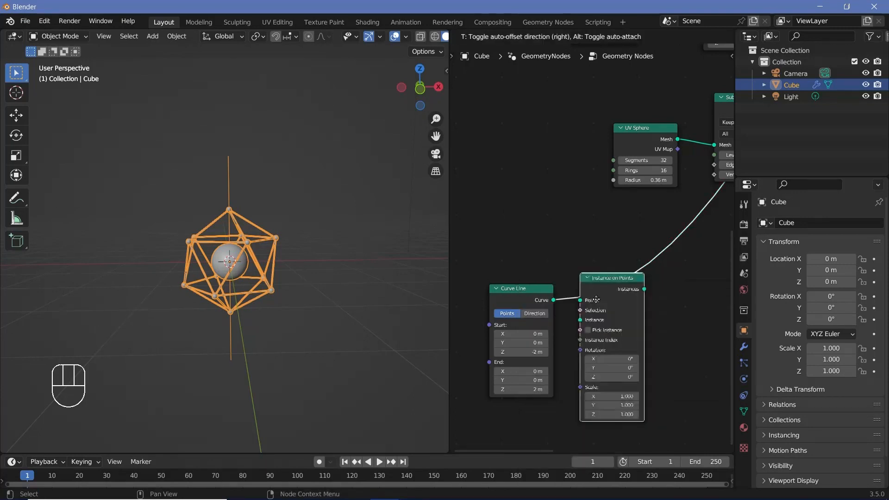
left_click(607, 365)
left_click_drag(632, 298, 654, 350)
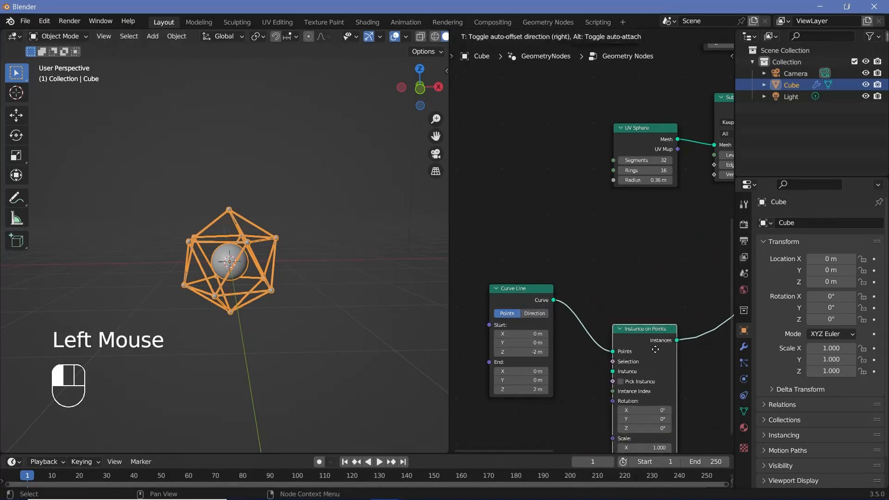
middle_click_drag(451, 367, 489, 320)
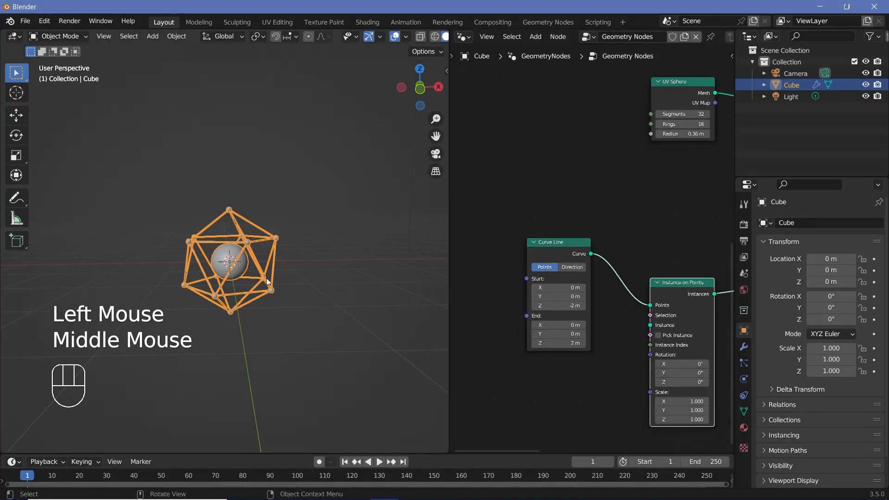
Add a Curve Circle node below Curve Line and connect it to the Instance input of Instance on Points
middle_click_drag(507, 365, 496, 340)
key("shift+a")
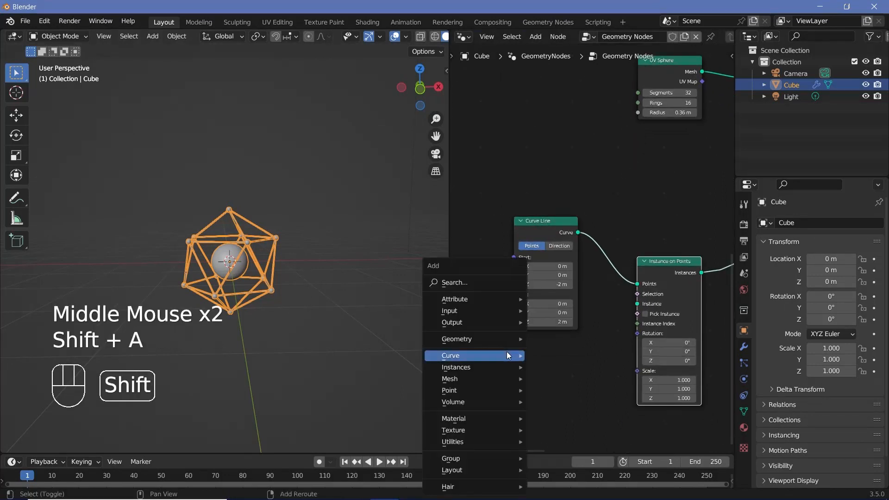
left_click(469, 279)
type("curve ci")
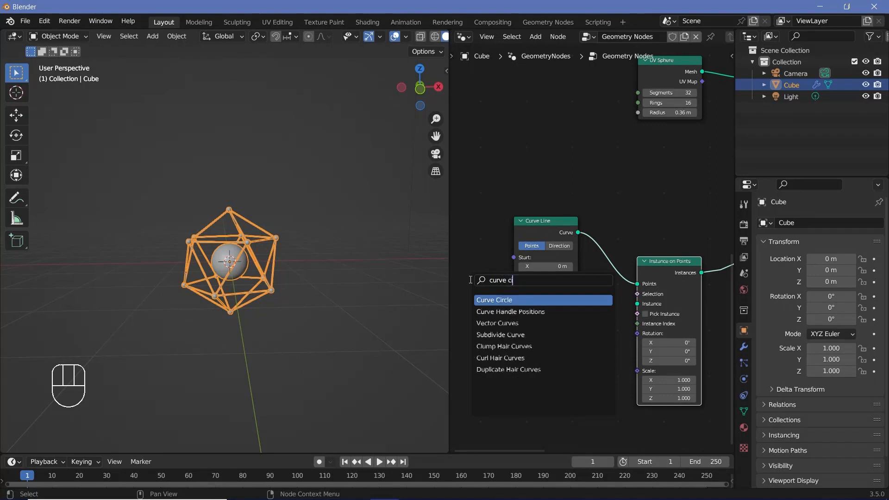
key("Return")
left_click(487, 355)
left_click_drag(551, 368, 643, 307)
middle_click_drag(301, 285, 237, 157)
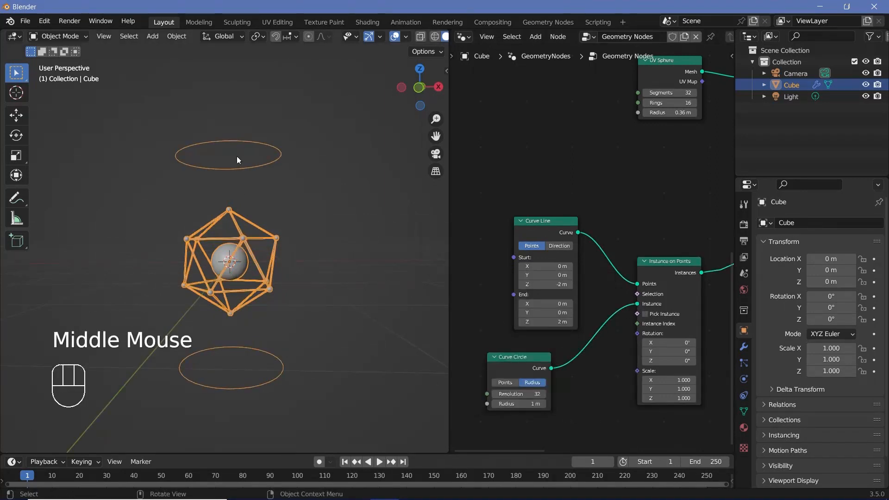
Set the Curve Circle's resolution to 128
scroll(235, 345, "down", 2)
scroll(235, 345, "up", 2)
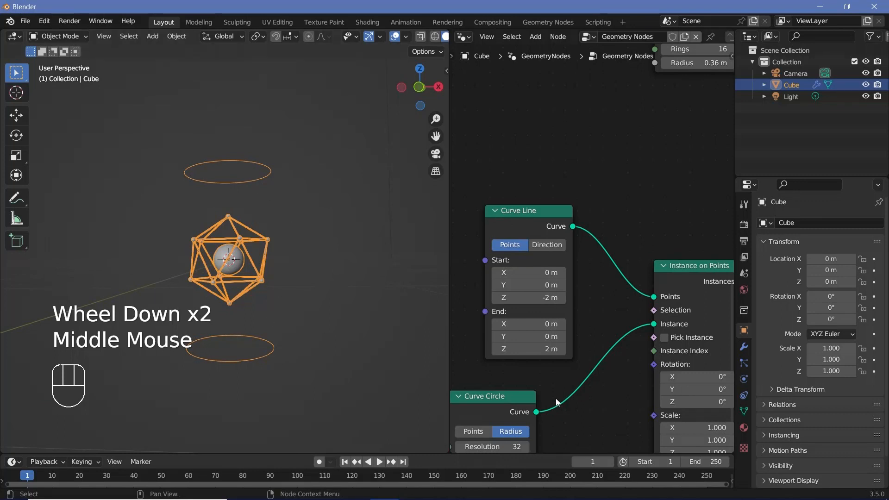
scroll(554, 400, "down", 2)
middle_click_drag(543, 413, 562, 351)
scroll(559, 352, "up", 2)
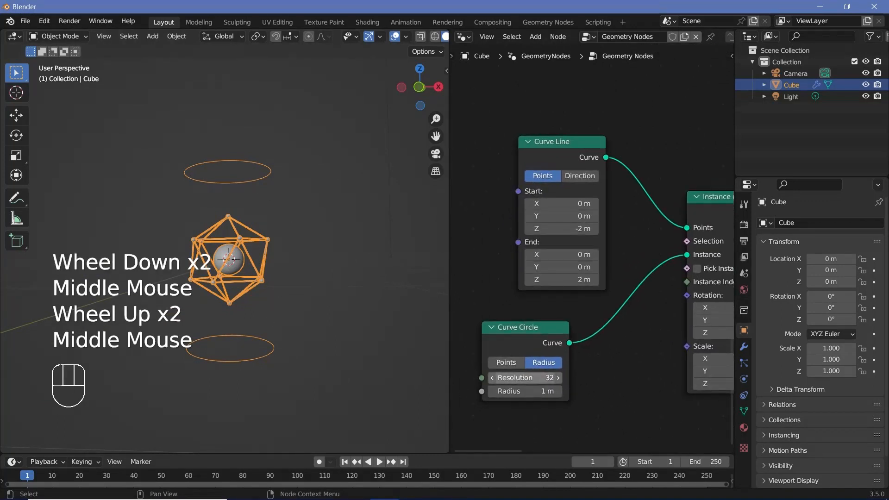
left_click(520, 377)
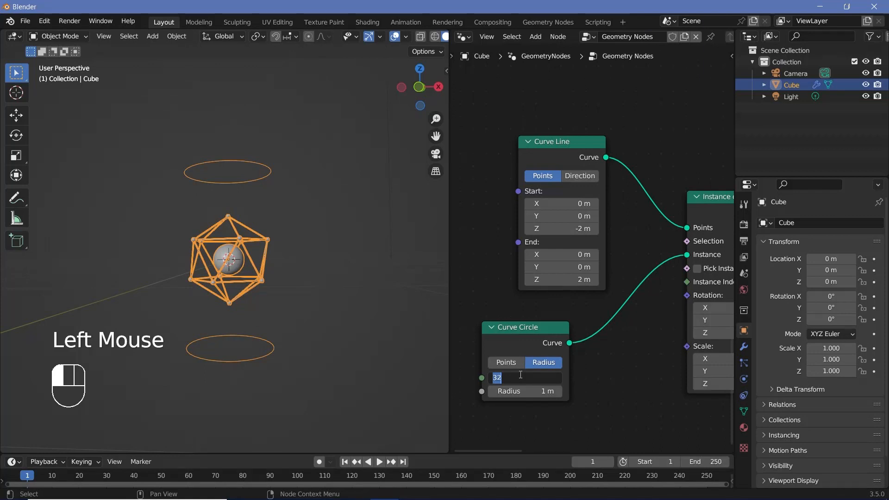
type("128")
key("Return")
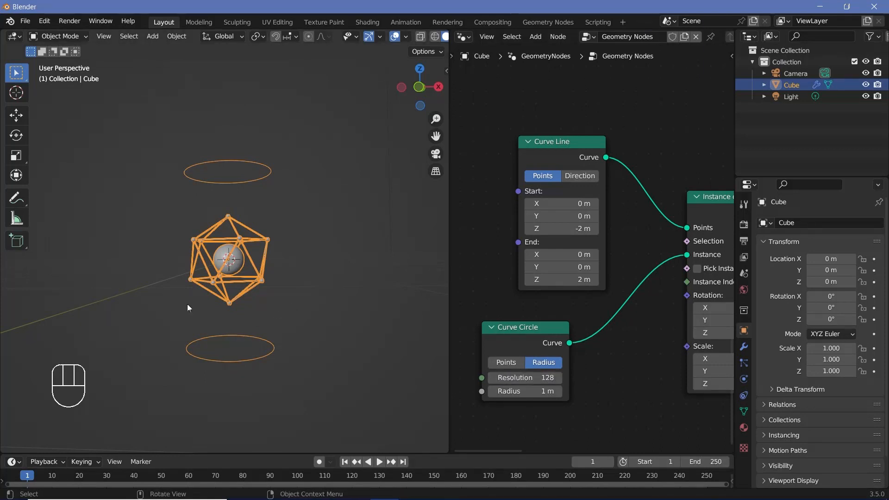
Set the Curve Circle's radius to 2.5 m
left_click(557, 391)
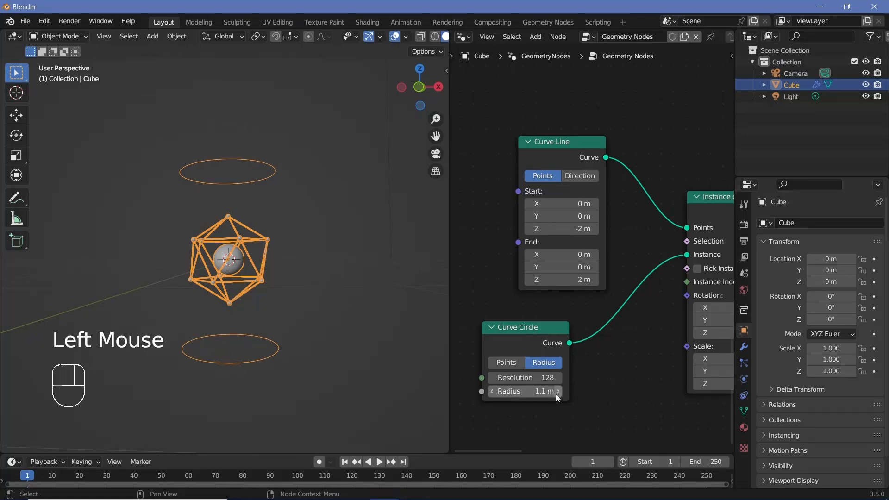
left_click_drag(533, 391, 589, 391)
left_click(534, 391)
type("2.5")
key("Return")
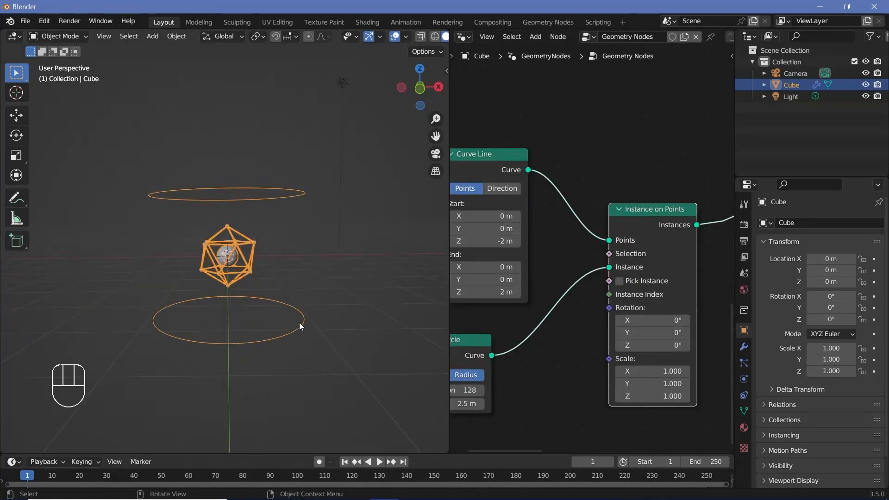
Insert a second Instance on Points node after the one that instances the Curve Circle
scroll(569, 207, "down", 2)
middle_click_drag(692, 255, 599, 274)
key("shift+a")
left_click(599, 274)
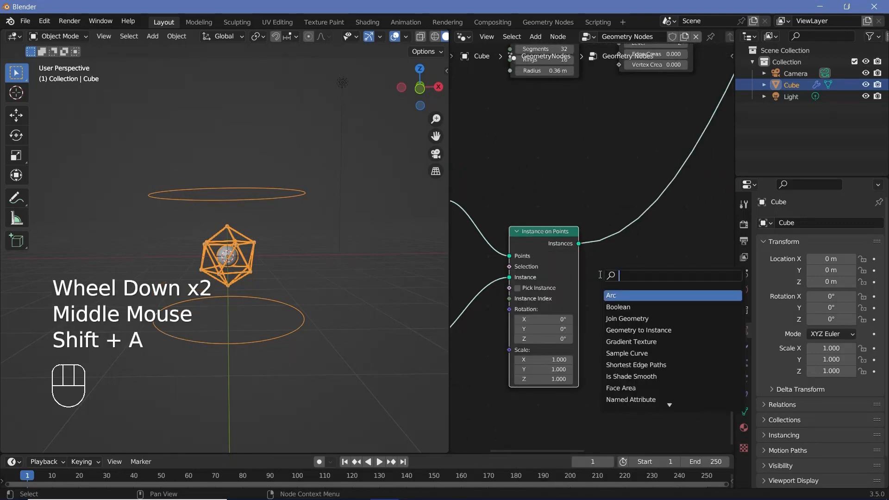
type("inst on")
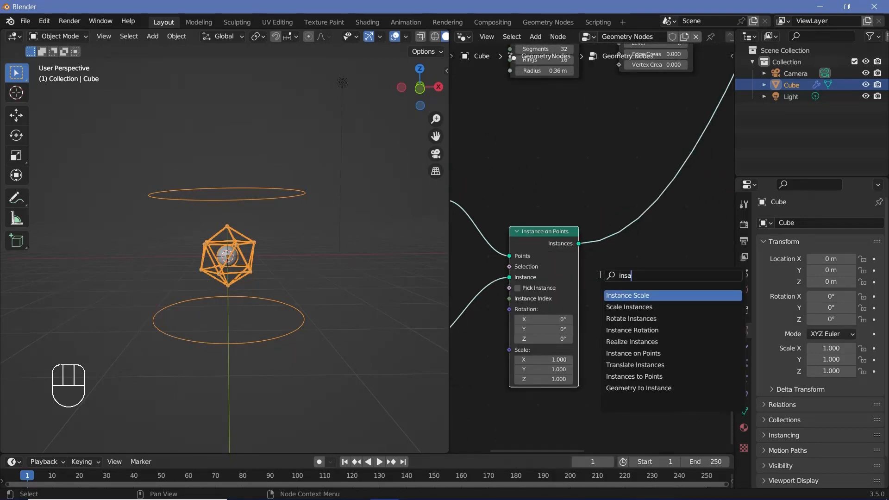
key("Return")
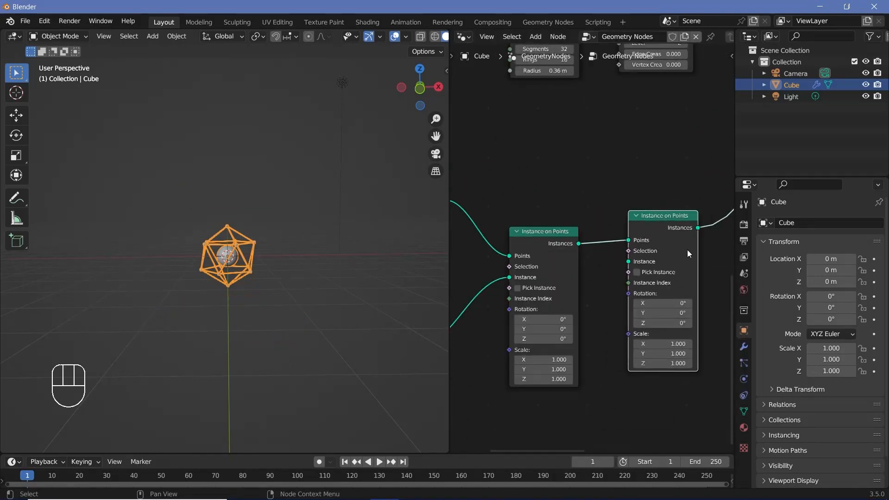
left_click(706, 263)
Add a Cube mesh node, connect its Mesh to the second Instance on Points node's Instance input, and inspect the rings
middle_click_drag(595, 418, 606, 366)
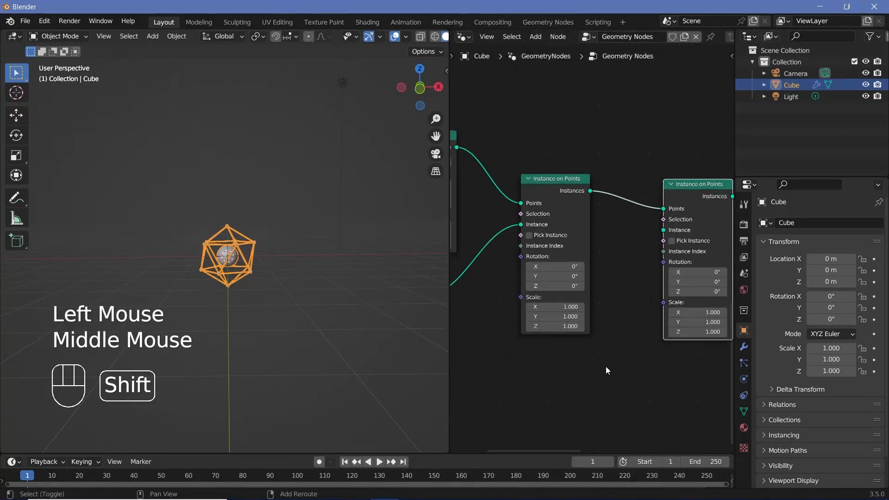
key("shift+a")
left_click(572, 286)
type("c")
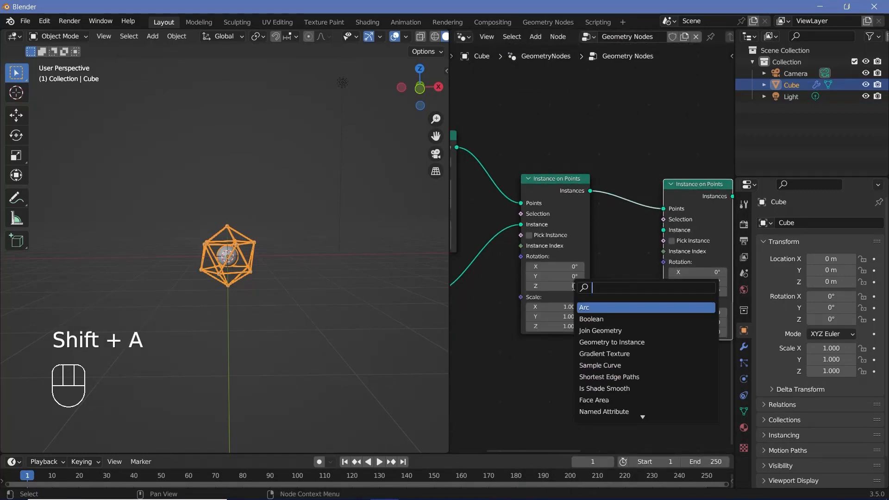
type("ube")
key("Return")
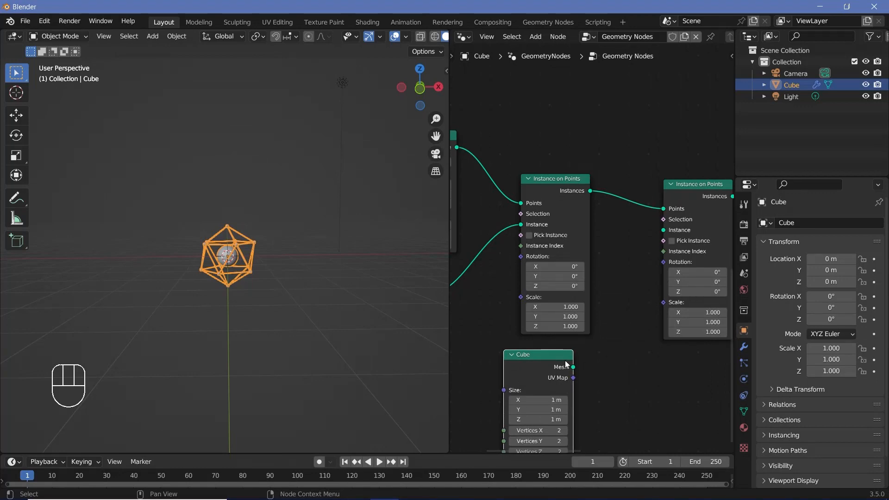
left_click_drag(573, 366, 603, 341)
left_click_drag(658, 234, 663, 229)
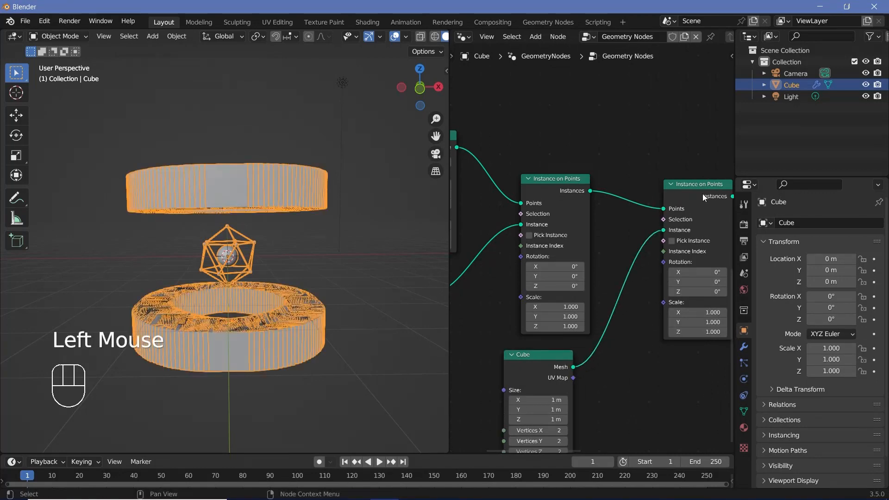
scroll(264, 343, "up", 3)
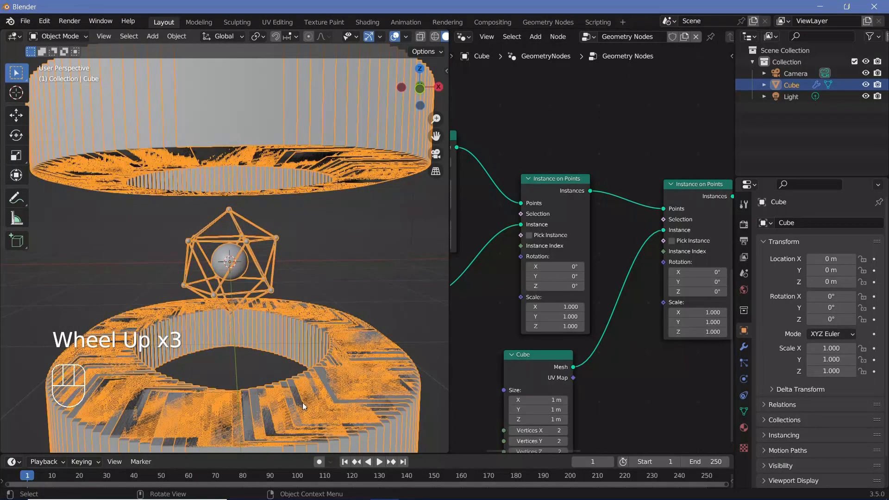
middle_click_drag(302, 402, 280, 346, "shift")
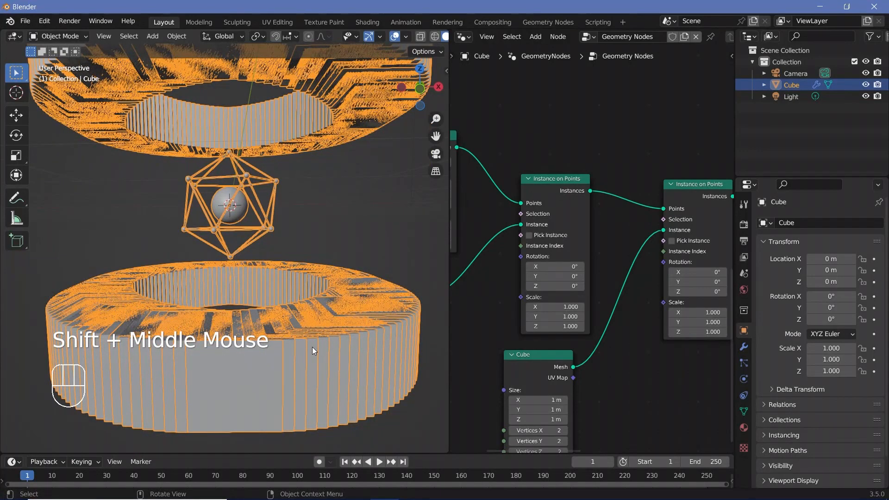
Add a Random Value node below the second Instance on Points node
middle_click_drag(686, 332, 615, 324)
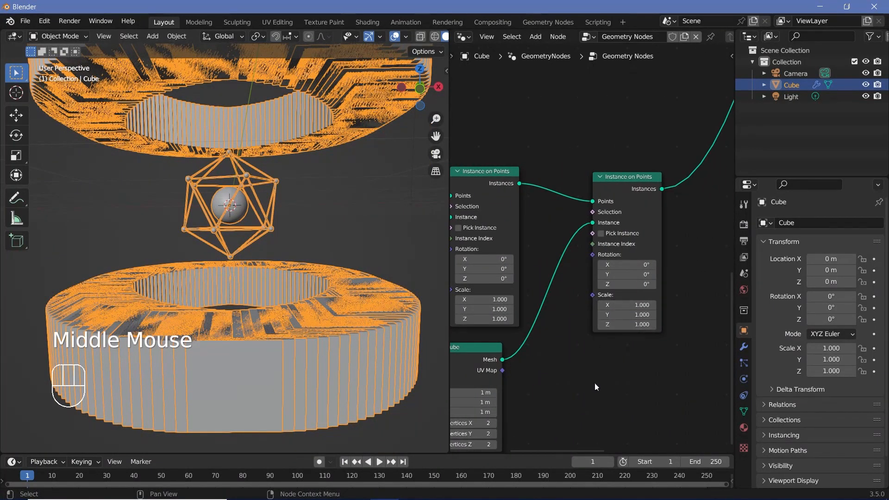
key("shift+a")
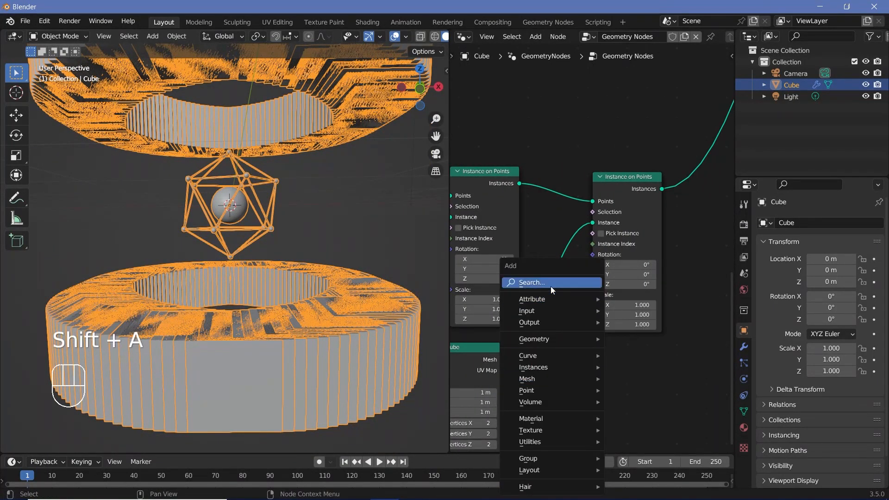
left_click(551, 286)
type("randon")
key("Return")
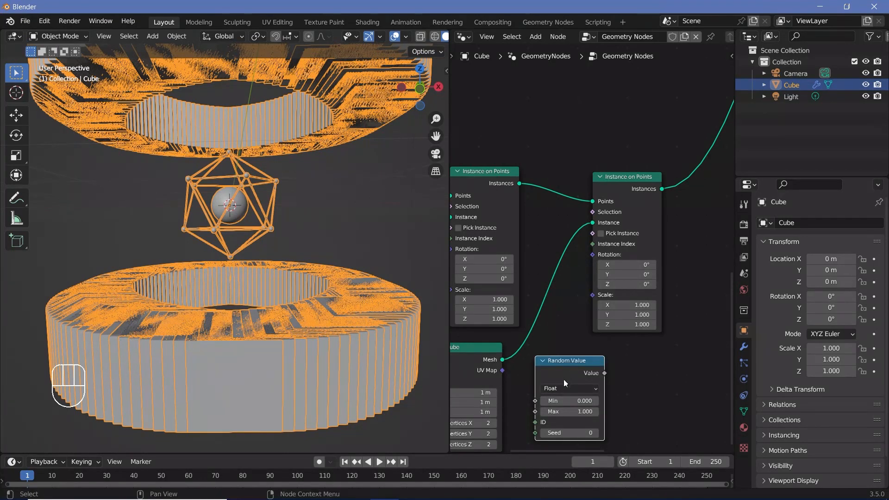
Set the Random Value node to Vector and connect its Value to the Scale input of the second Instance on Points node
left_click(567, 385)
left_click(566, 385)
left_click(565, 419)
middle_click_drag(565, 420, 574, 365)
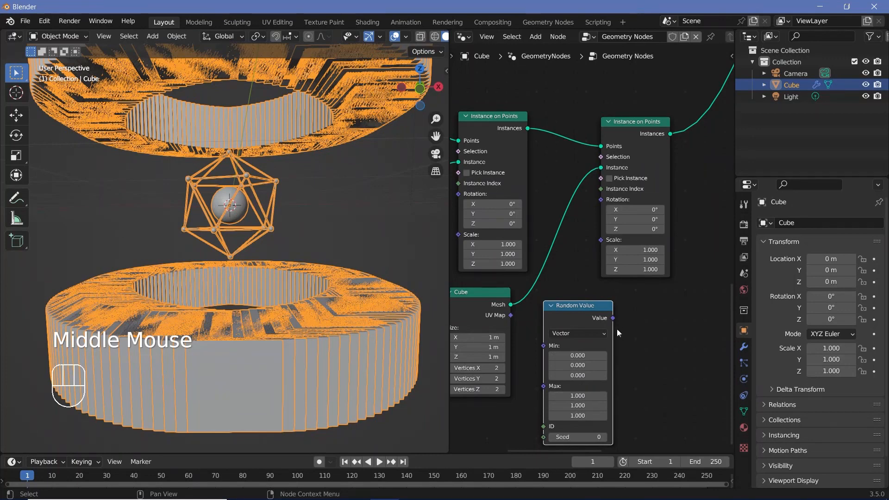
left_click_drag(613, 318, 600, 240)
left_click_drag(640, 136, 643, 134)
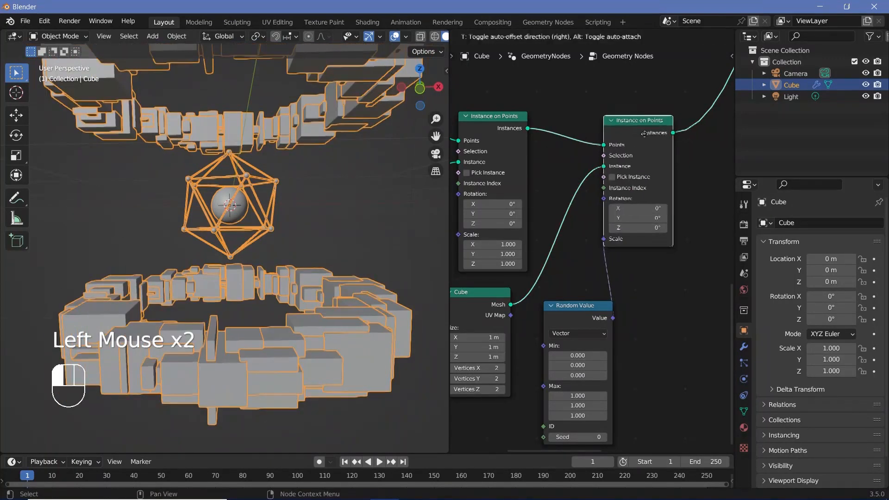
Set the Curve Circle's resolution to 150
scroll(304, 291, "down", 3)
scroll(517, 313, "up", 2)
middle_click_drag(517, 313, 567, 298)
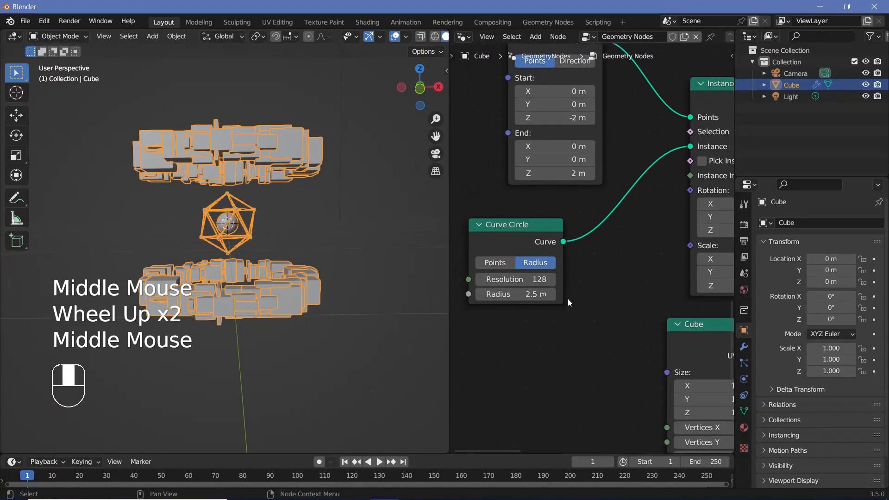
left_click_drag(532, 279, 152, 284)
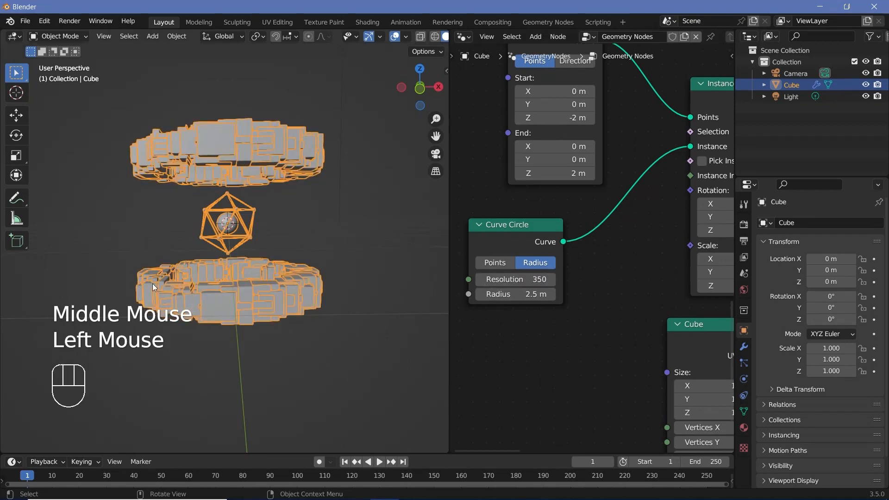
scroll(154, 283, "up", 2)
middle_click_drag(188, 291, 221, 326, "shift")
left_click(529, 279)
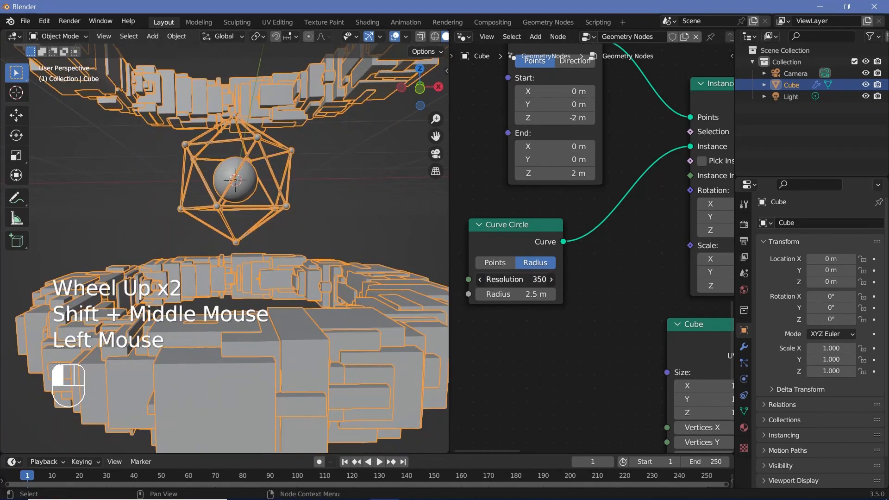
type("150")
key("Return")
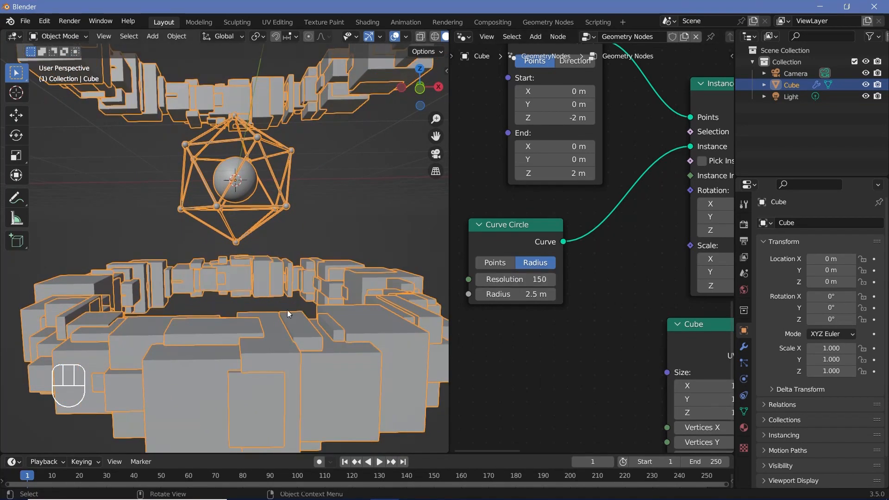
scroll(252, 287, "down", 3)
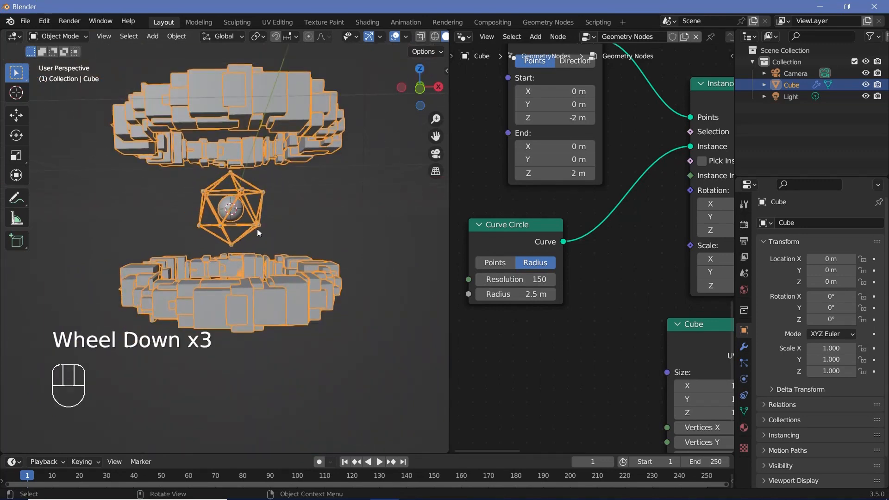
middle_click_drag(257, 228, 254, 135)
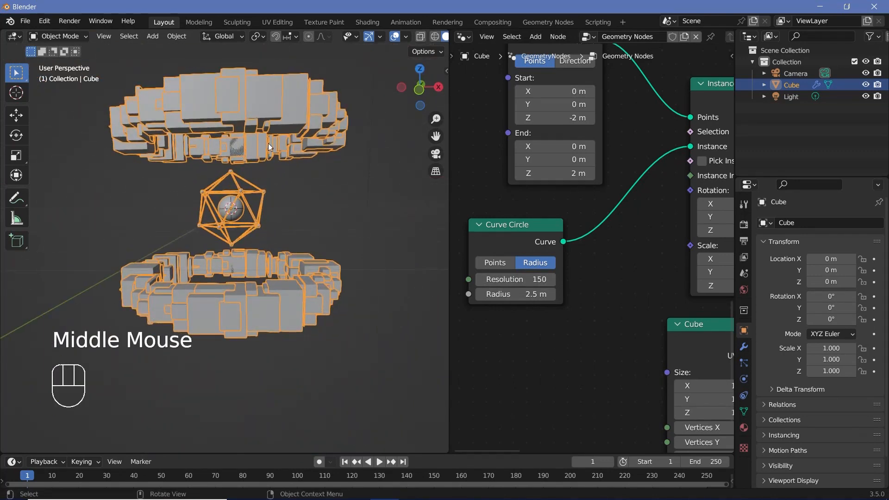
Try spacing the rings with the Curve Line's Start Z at -1 m and End Z at 1 m
left_click(561, 118)
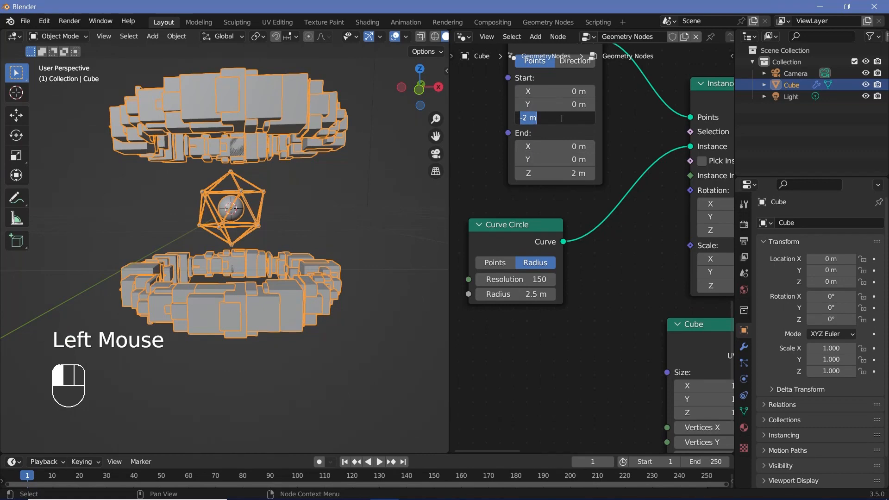
type("-1")
key("Return")
left_click(561, 173)
type("1")
key("Return")
scroll(270, 196, "up", 3)
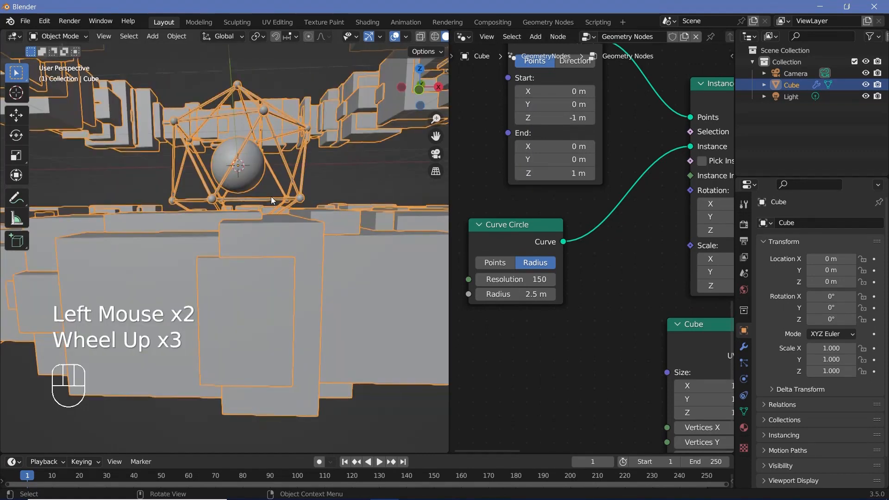
scroll(268, 185, "down", 2)
middle_click_drag(269, 185, 268, 190)
Set the Curve Line's Start Z to -1.5 m and End Z to 1.5 m
left_click(568, 120)
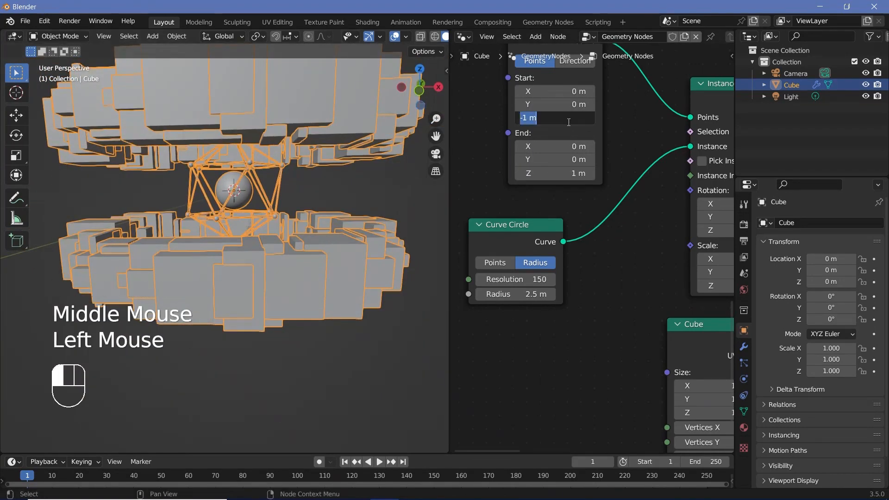
type("-1.5")
key("Return")
left_click(558, 174)
type("1.5")
key("Return")
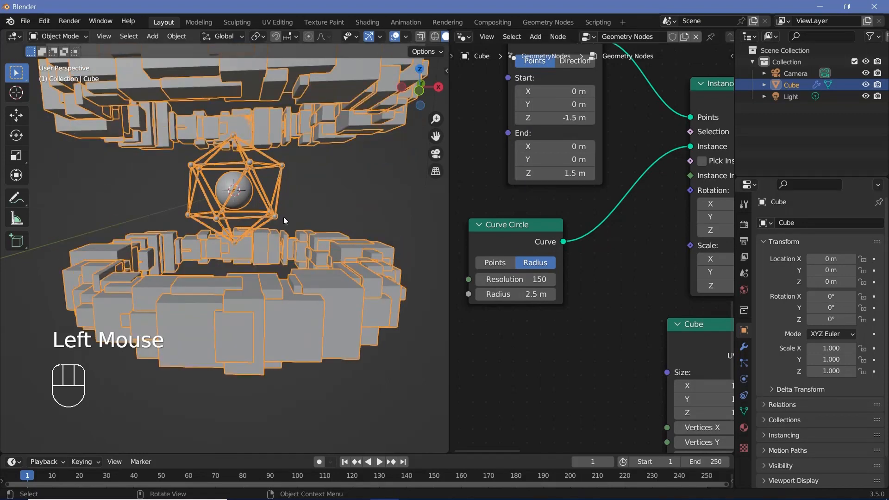
Examine the spacing of the upper and lower cube rings around the ico sphere from several angles
scroll(260, 215, "down", 3)
middle_click_drag(252, 215, 242, 206)
scroll(242, 206, "up", 3)
scroll(685, 253, "down", 2)
middle_click_drag(685, 253, 590, 257)
scroll(231, 183, "down", 1)
middle_click_drag(231, 183, 226, 177)
scroll(217, 191, "up", 2)
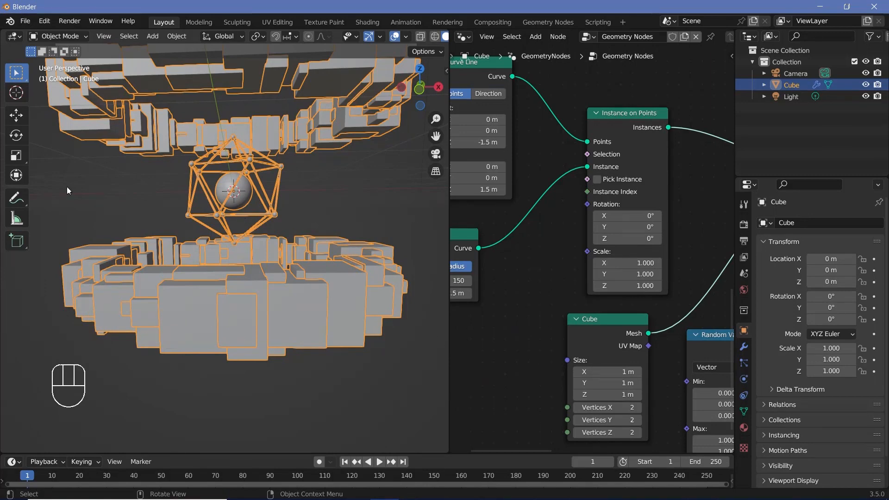
scroll(224, 212, "down", 3)
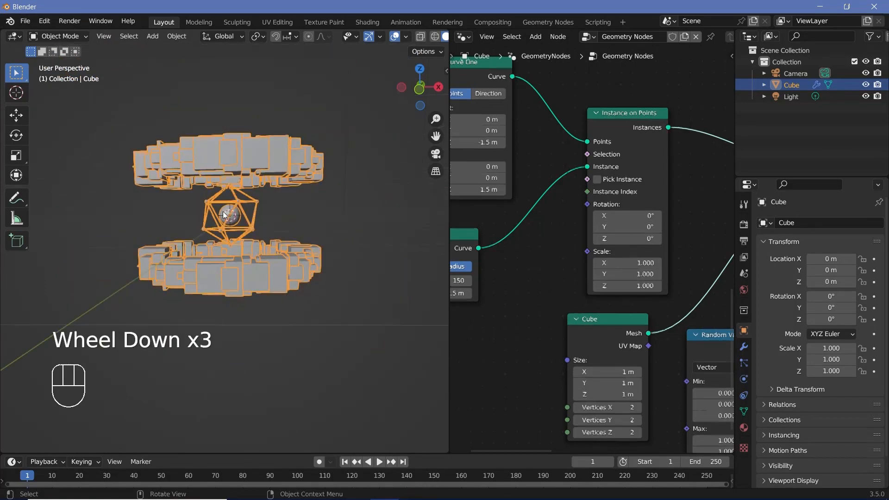
Move the Join Geometry and Group Output nodes farther along the tree to make room for new nodes
scroll(643, 199, "down", 2)
middle_click_drag(644, 199, 523, 175)
scroll(623, 179, "down", 3)
left_click_drag(569, 220, 657, 273)
left_click_drag(625, 268, 690, 396)
middle_click_drag(629, 366, 608, 125)
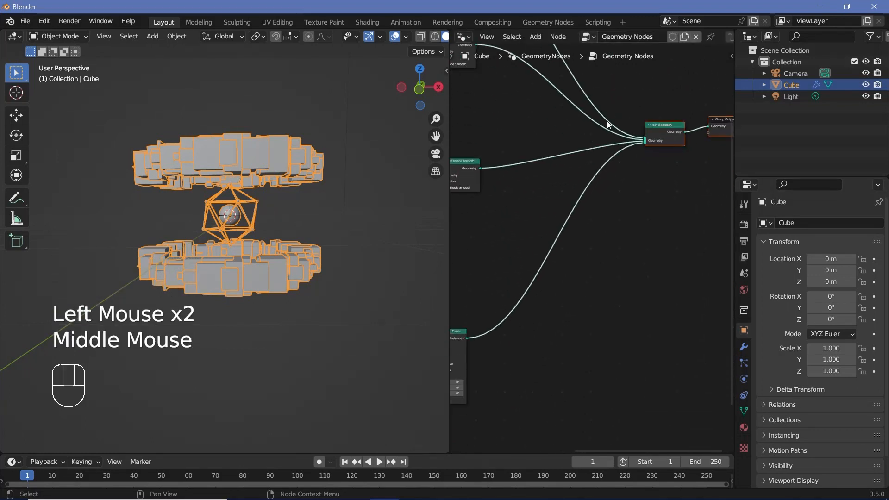
Add a Grid mesh node and connect its Mesh to the Join Geometry node
key("shift+a")
type("gri")
key("Return")
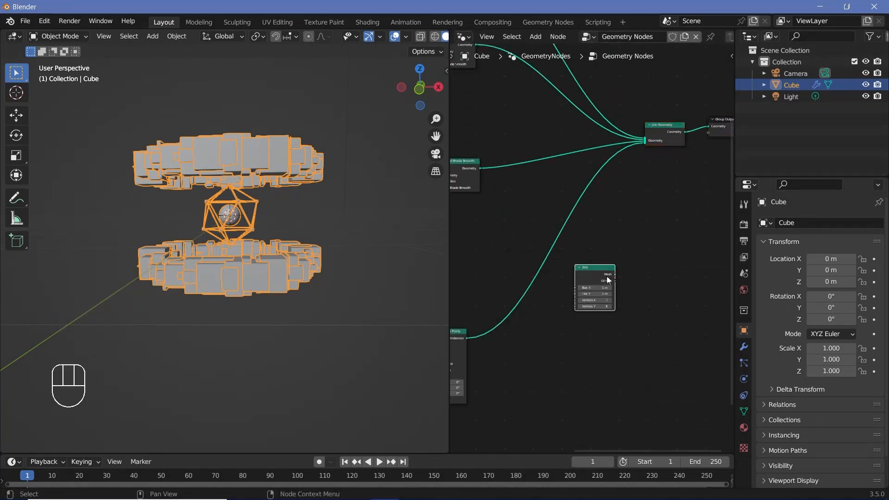
left_click_drag(614, 274, 647, 145)
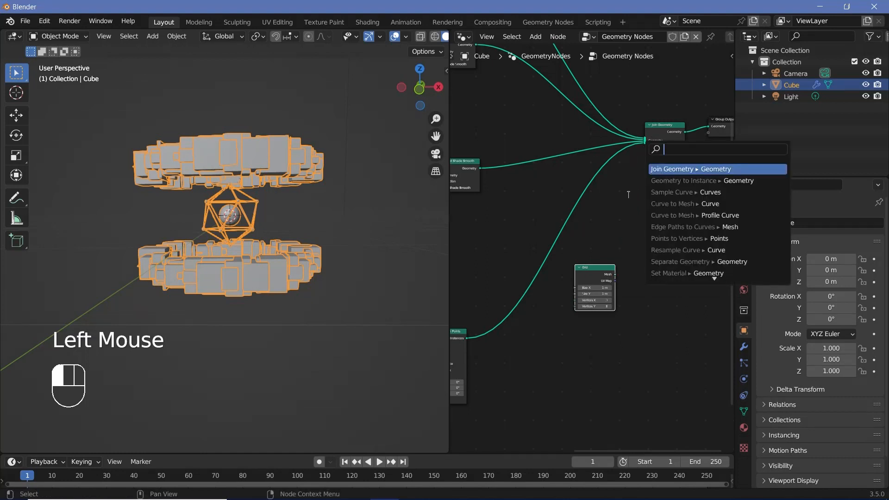
key("Return")
Set the Grid's Size X and Size Y to 20 m
scroll(628, 194, "up", 3)
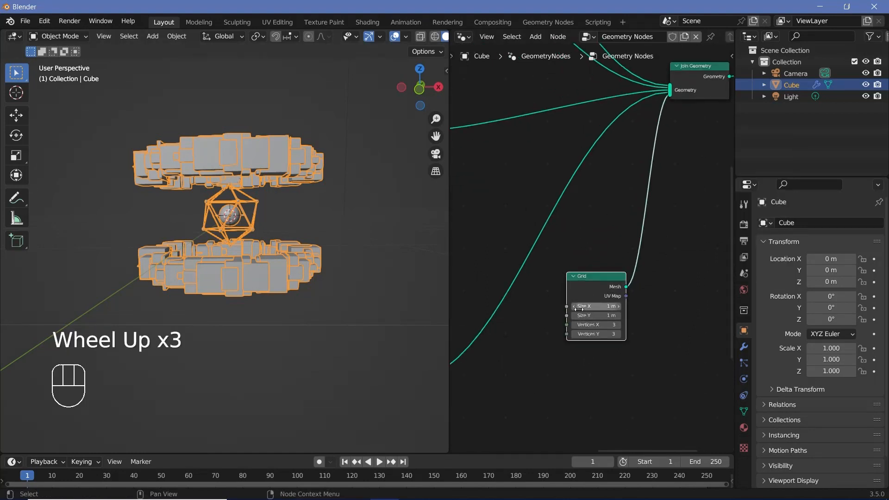
left_click_drag(592, 309, 592, 316, "shift")
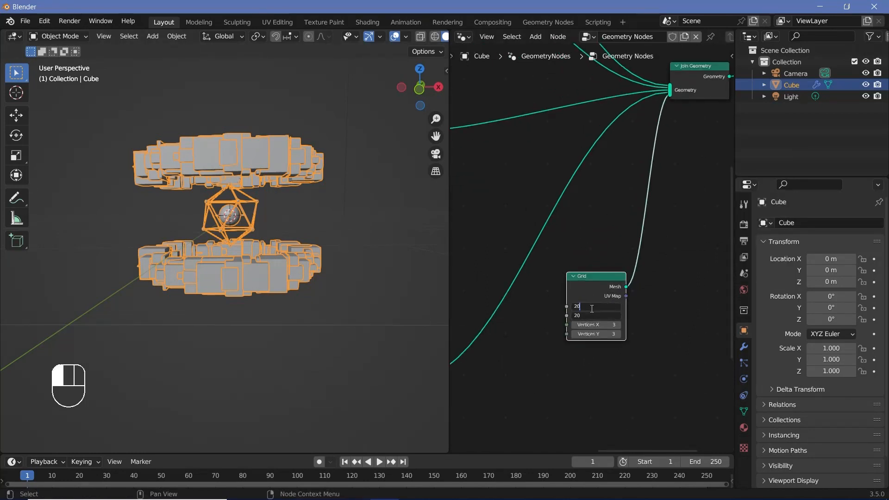
type("20")
key("Return")
scroll(257, 230, "down", 2)
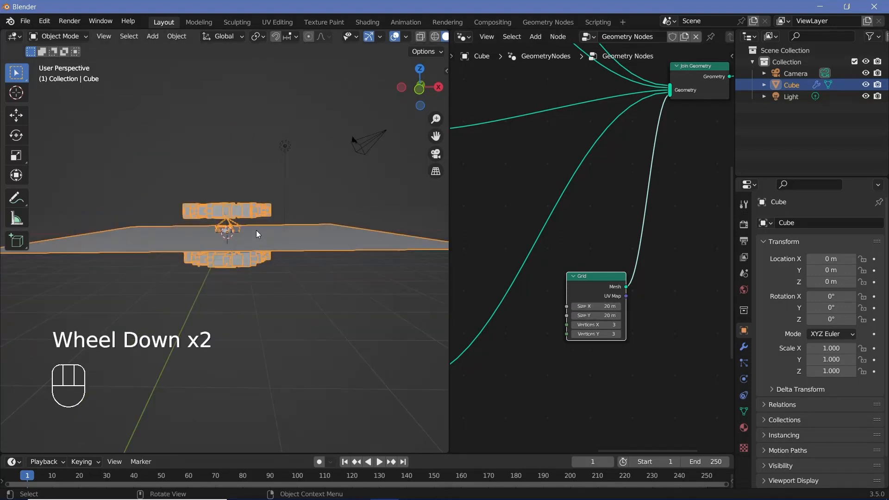
middle_click_drag(257, 229, 270, 257)
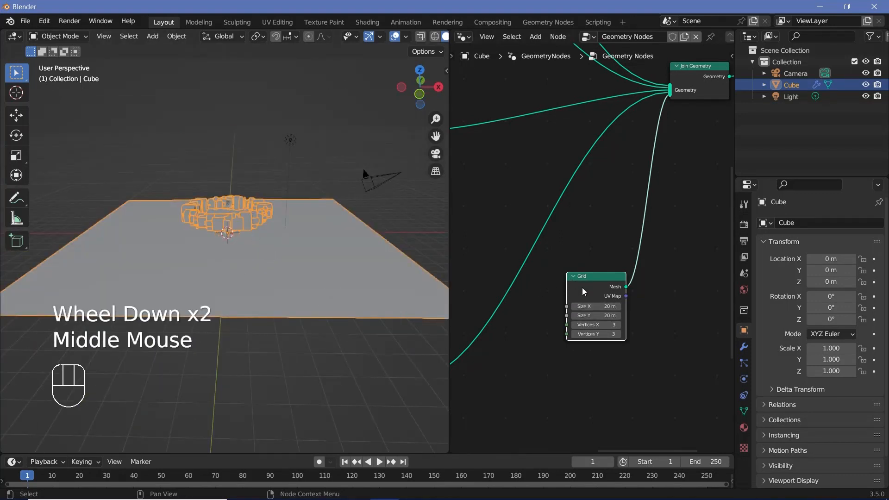
Move the Grid node down clear of the other links and add a Points node beside it
left_click_drag(583, 292, 590, 338)
scroll(556, 304, "down", 2)
middle_click_drag(584, 276, 604, 263)
left_click_drag(612, 298, 591, 301)
scroll(554, 302, "down", 1)
key("shift+a")
mouse_move(546, 286)
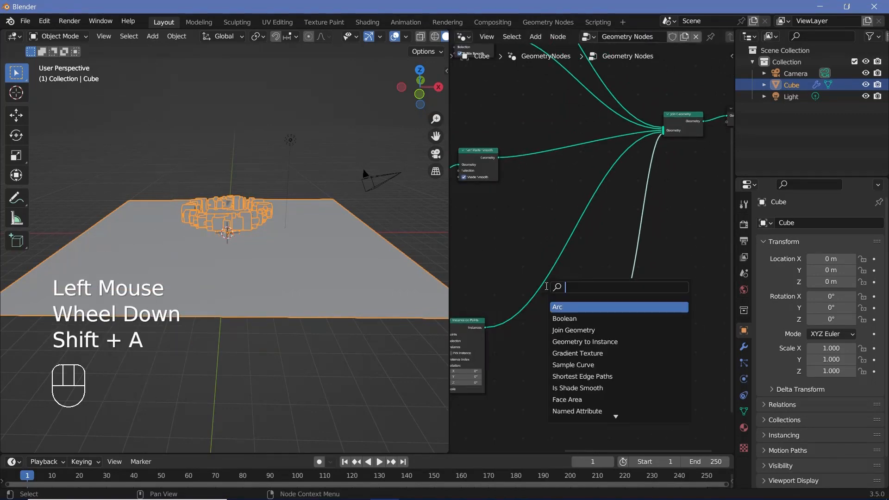
type("poin")
key("Return")
left_click(578, 334)
Add an Instance on Points node next to the Points and Grid nodes
key("shift+a")
left_click(573, 281)
type("insa")
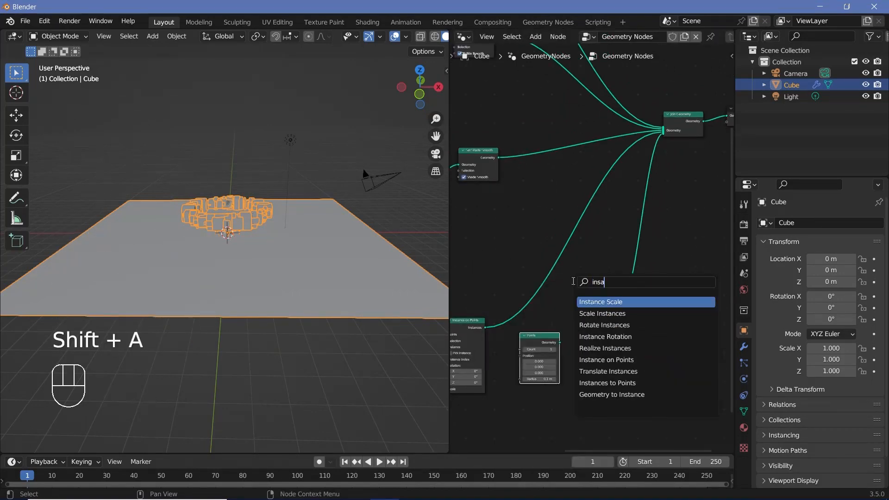
left_click(606, 360)
left_click(639, 330)
Connect Points and Grid to the new node's Points and Instance inputs, and link its Instances to Join Geometry instead of the Grid
left_click_drag(584, 336, 619, 355)
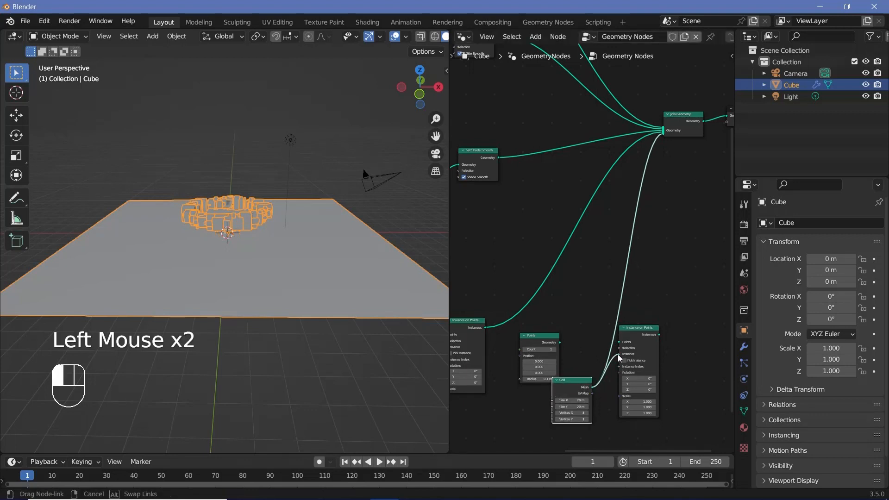
left_click_drag(559, 342, 621, 344)
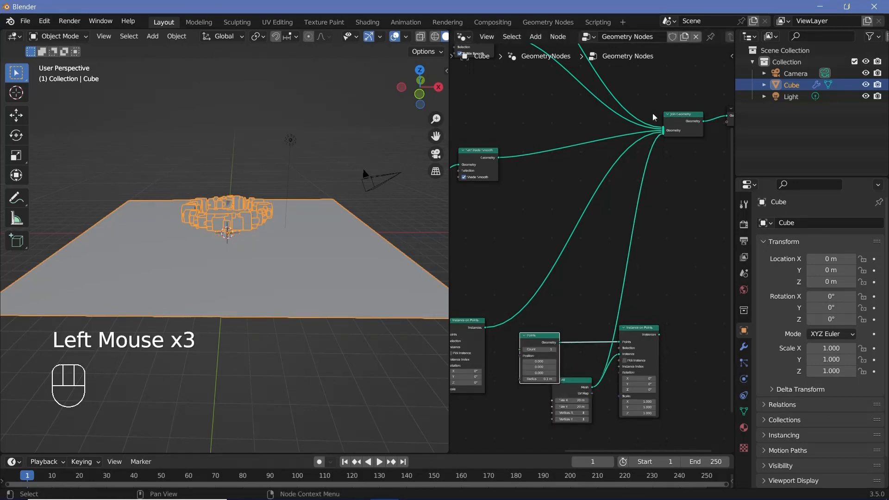
left_click_drag(662, 135, 633, 283)
left_click_drag(659, 334, 664, 130)
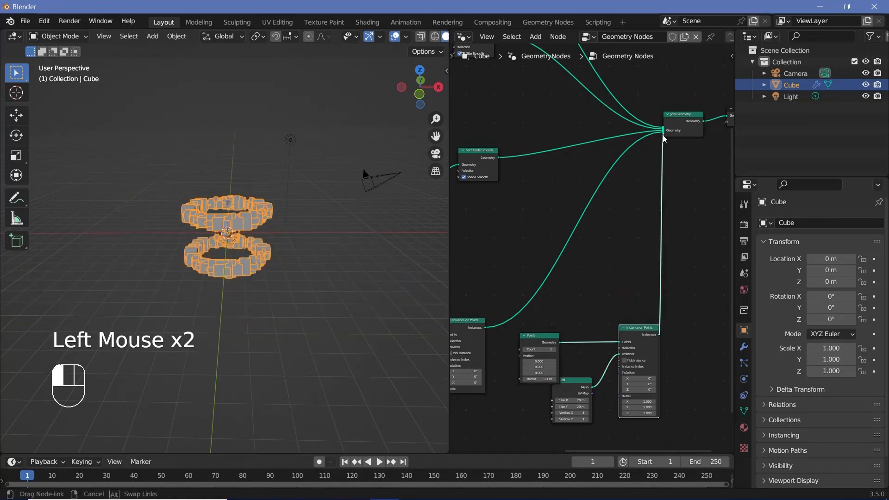
Set the X rotation of the grid's Instance on Points node to 90°
scroll(657, 360, "up", 1)
middle_click_drag(635, 300, 632, 281)
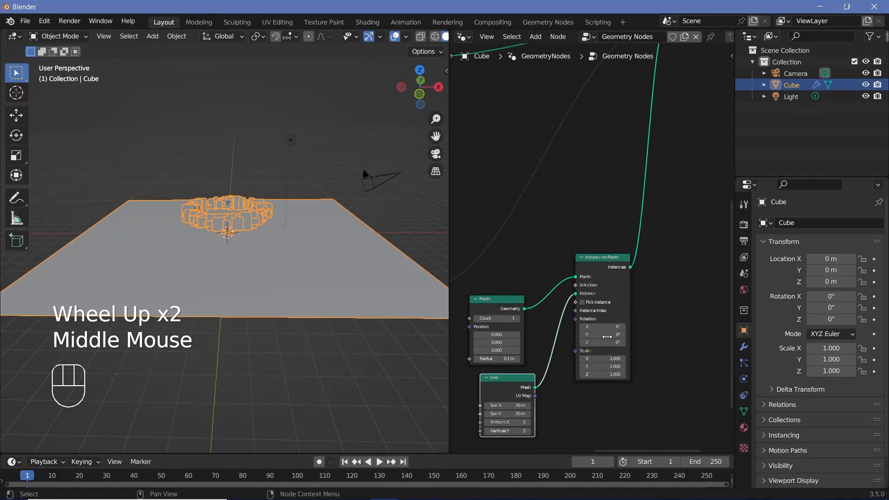
left_click_drag(602, 326, 623, 326)
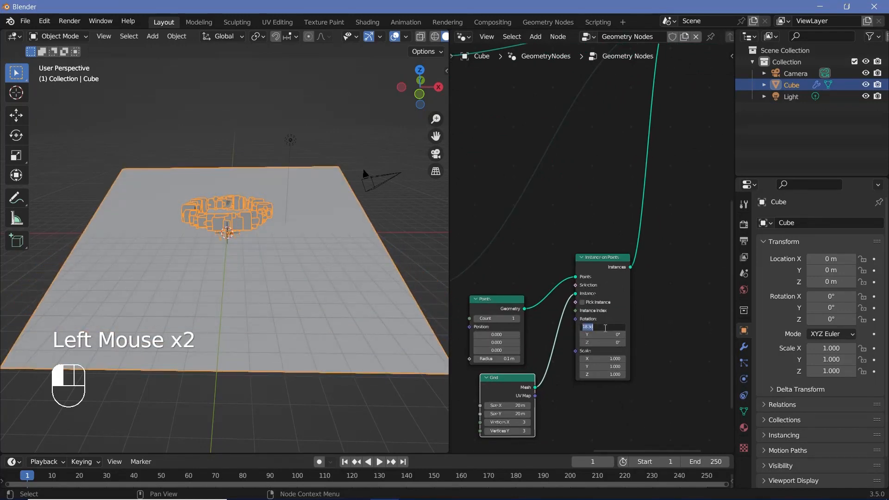
type("90")
key("Return")
middle_click_drag(292, 271, 282, 264)
Move the Join Geometry and Group Output nodes away and insert a Set Position node after the grid's Instance on Points node
scroll(664, 190, "down", 1)
middle_click_drag(665, 190, 575, 322)
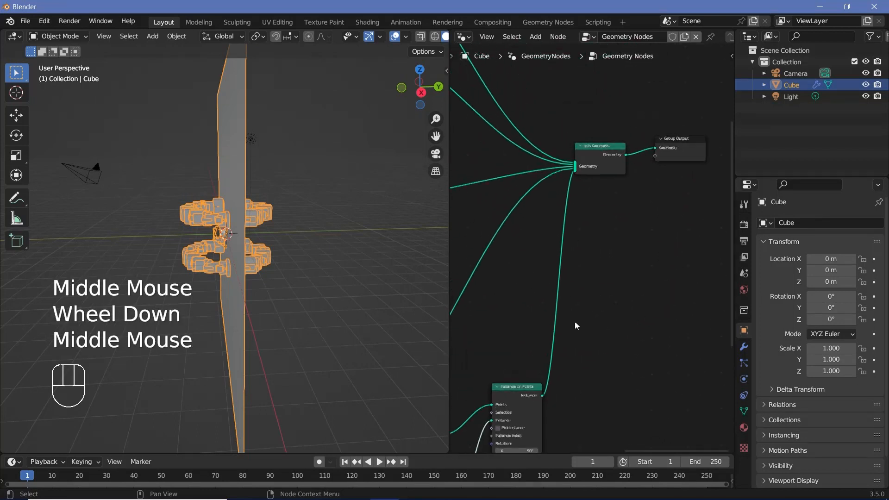
left_click_drag(572, 113, 733, 205)
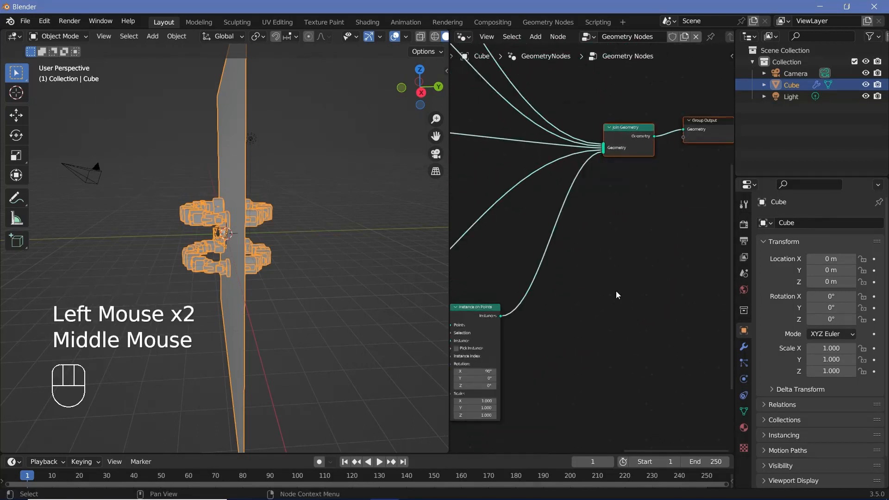
key("shift+a")
left_click(611, 282)
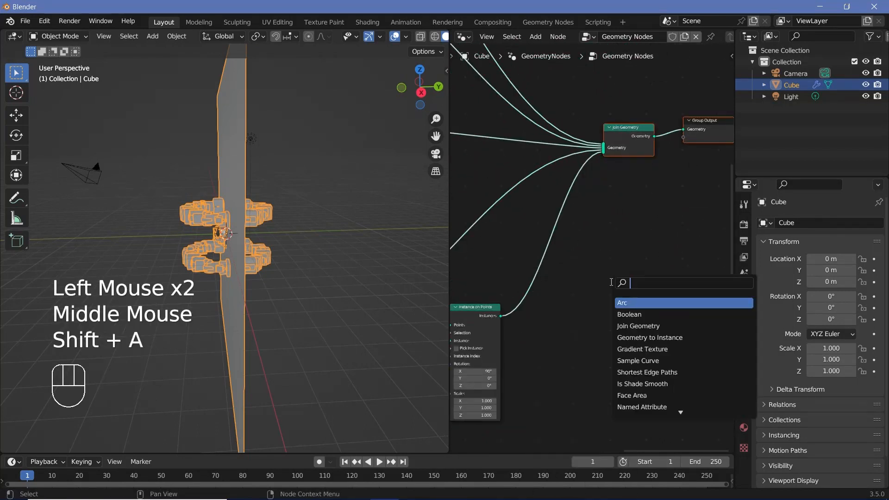
type("set")
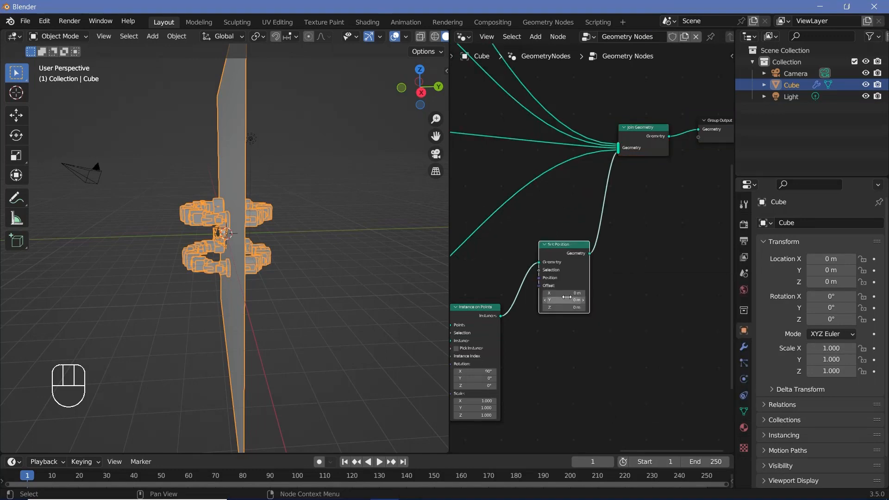
Set the Set Position node's Y offset to about 14.9 m so the grid forms a wall behind the rings
left_click_drag(566, 300, 635, 300)
scroll(231, 250, "up", 1)
middle_click_drag(178, 245, 274, 238)
scroll(288, 181, "up", 6)
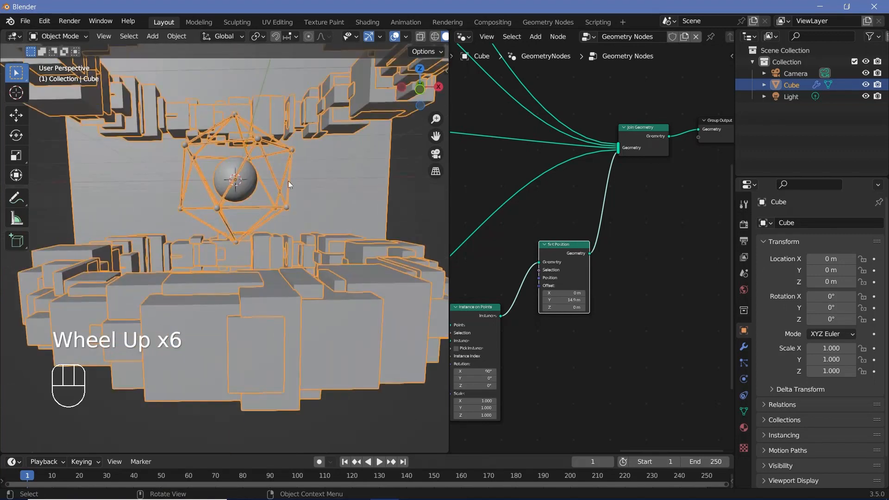
middle_click_drag(280, 167, 266, 198, "shift")
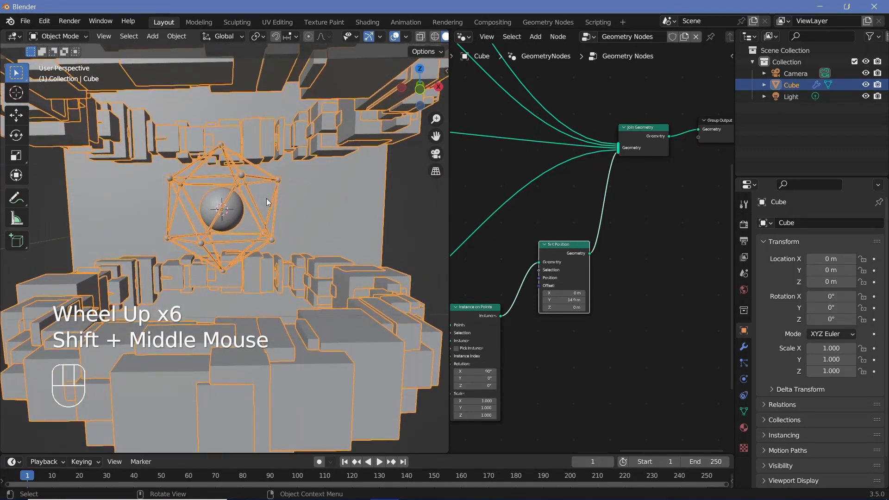
Move the Join Geometry and Group Output nodes farther away to make room for material nodes
scroll(618, 222, "down", 3)
middle_click_drag(618, 222, 624, 292)
left_click_drag(611, 178, 708, 234)
left_click_drag(647, 225, 697, 191)
Add a Set Material node and insert it after the wireframe's Curve to Mesh node
middle_click_drag(571, 204, 623, 215)
key("shift+a")
left_click(622, 215)
type("set mat")
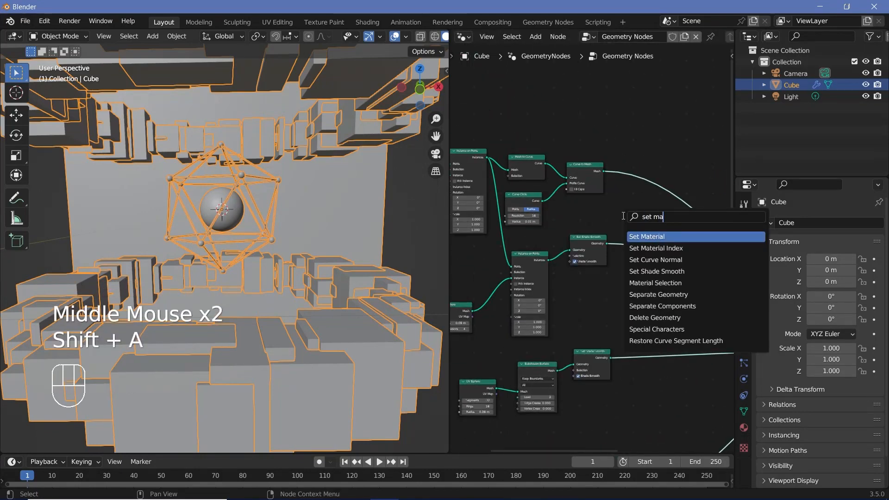
key("Return")
left_click(646, 196)
Choose Material in the new Set Material node and open the cube object's material properties
middle_click_drag(646, 196, 656, 204)
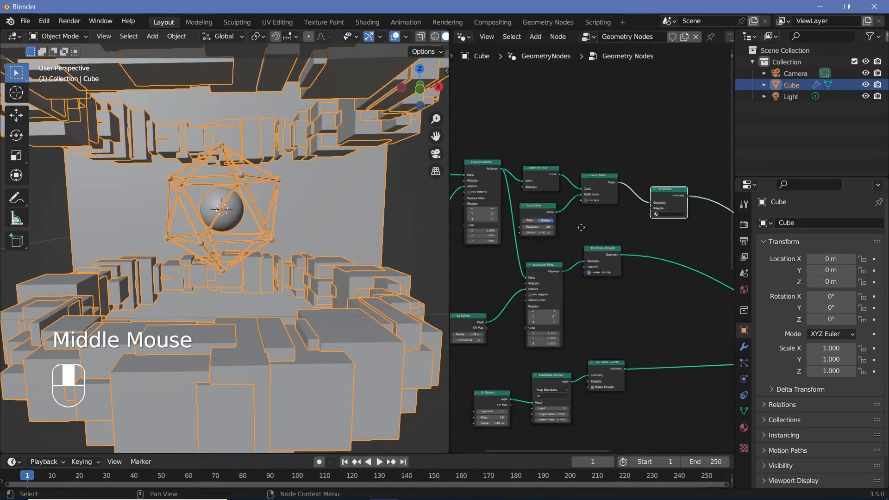
scroll(607, 203, "up", 4)
left_click(602, 205)
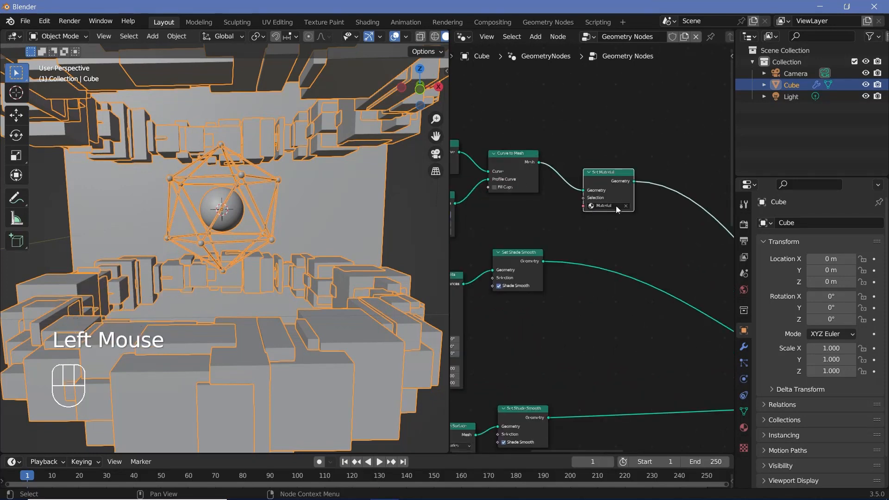
left_click(595, 228)
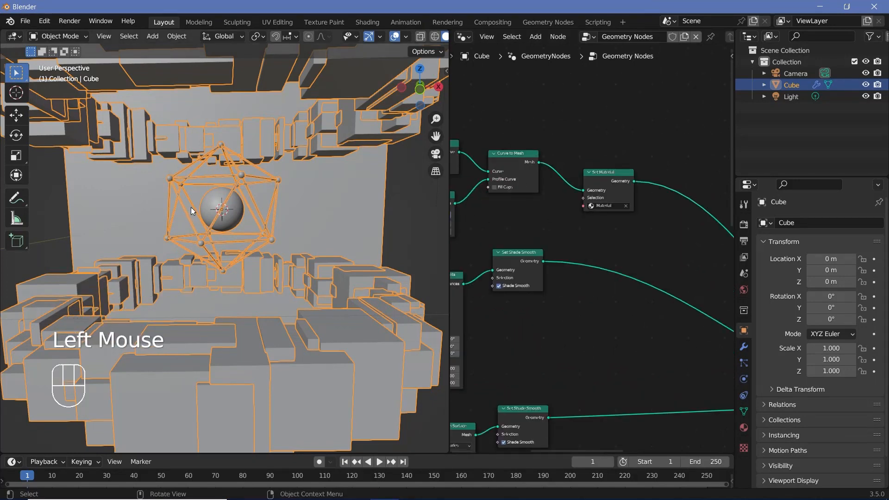
left_click(743, 429)
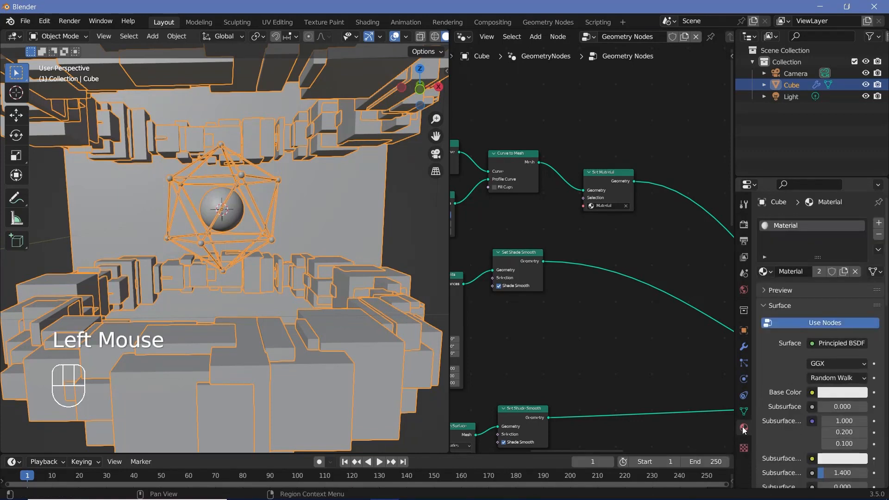
double_click(791, 271)
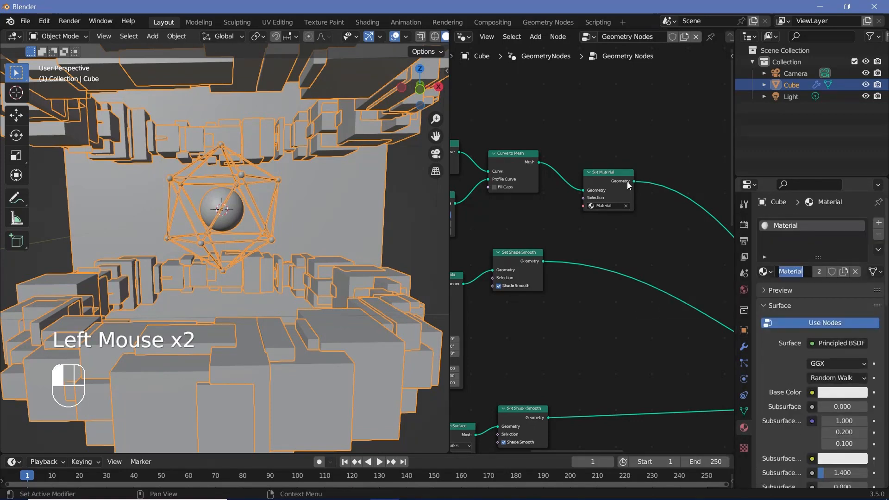
Examine the wireframe's node chain from Points through Instance on Points, Curve Circle and Curve to Mesh to Set Material
scroll(533, 201, "down", 2)
middle_click_drag(533, 201, 542, 199)
scroll(545, 198, "up", 3)
left_click(545, 199)
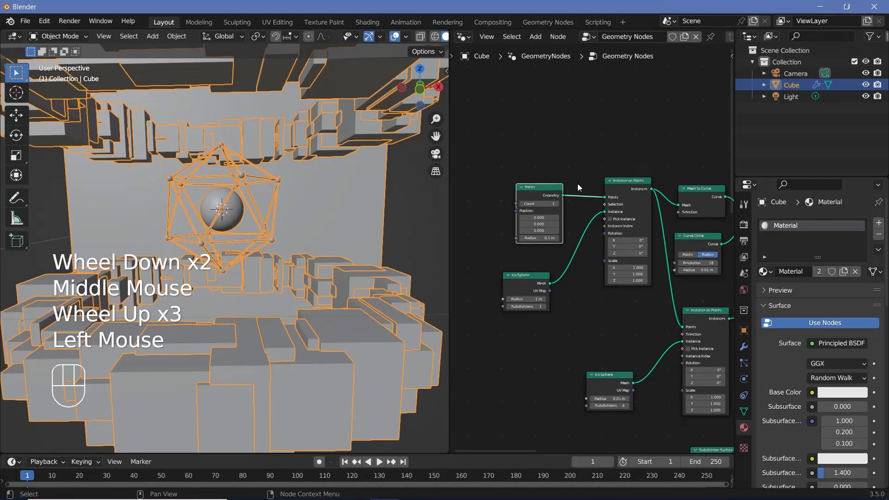
left_click(617, 181)
middle_click_drag(712, 227, 543, 220)
left_click(546, 235)
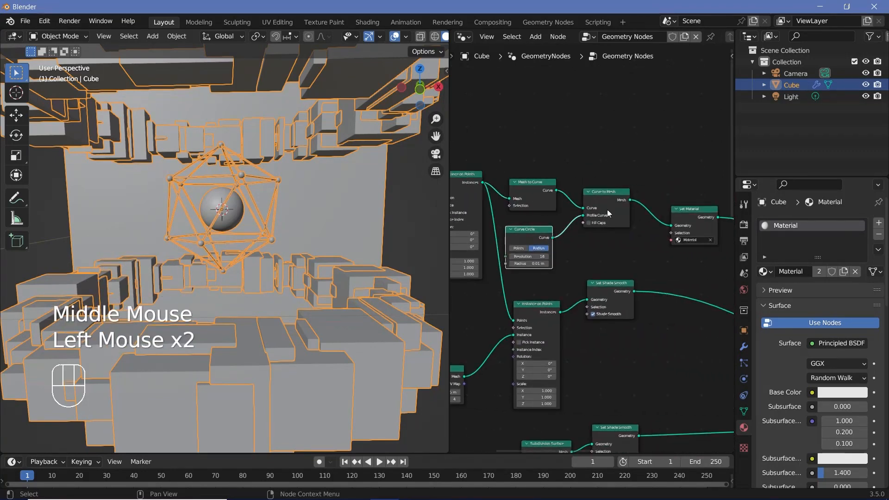
left_click(607, 209)
left_click(685, 218)
middle_click_drag(681, 282, 596, 265)
scroll(595, 265, "up", 1)
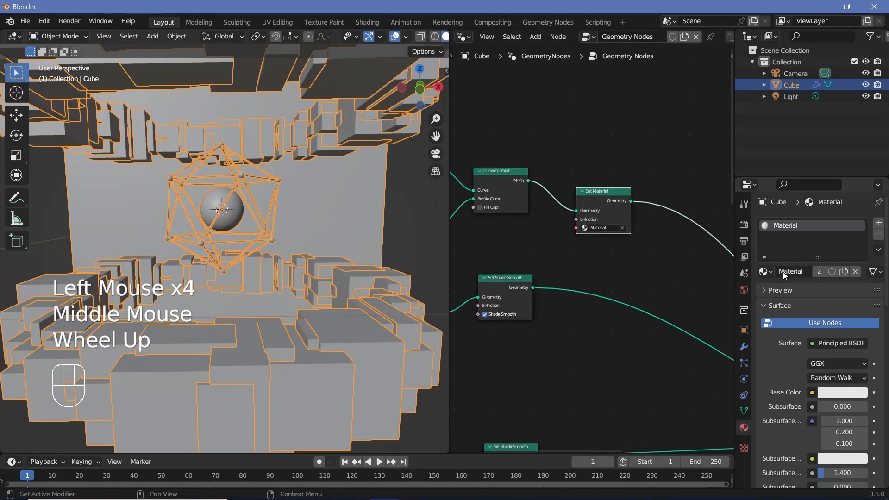
Rename the material used by the ico sphere's wire mesh as wireframe
left_click(791, 271)
type("wireframe")
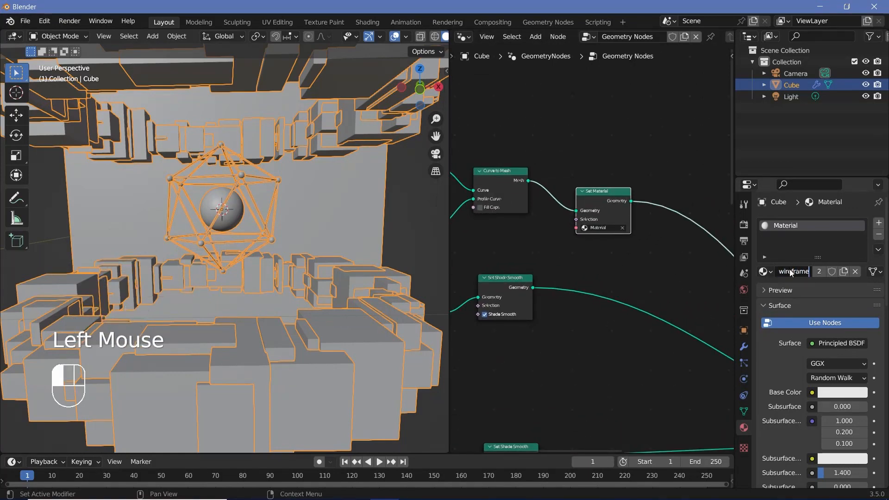
key("Return")
Duplicate the Set Material node and insert the copy after the Set Shade Smooth node of the small spheres
scroll(559, 259, "down", 1)
scroll(559, 259, "down", 1)
middle_click_drag(560, 259, 601, 242)
left_click(645, 191)
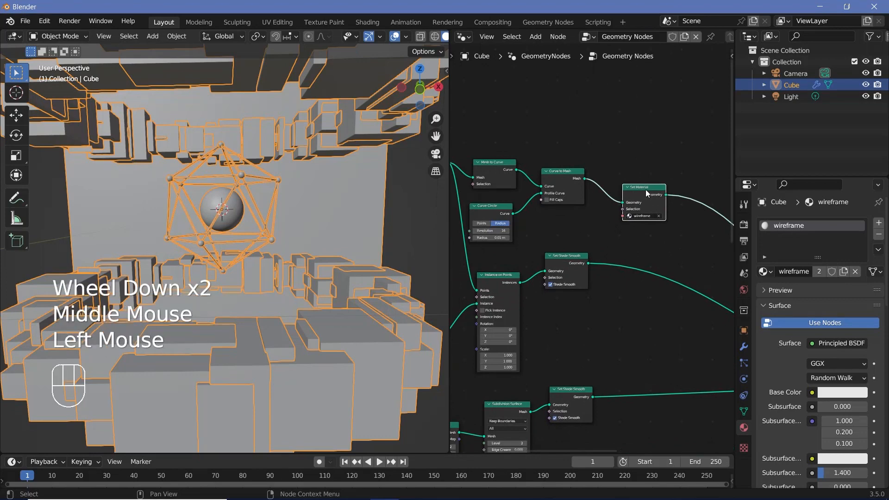
key("shift+d")
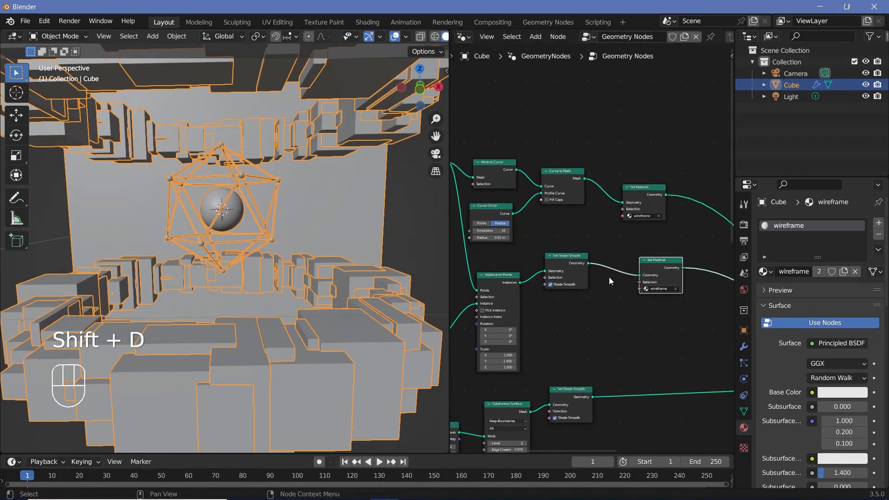
left_click(651, 263)
Add a second material slot to the cube object and create a new material in it
middle_click_drag(652, 262, 487, 317)
scroll(487, 317, "up", 2)
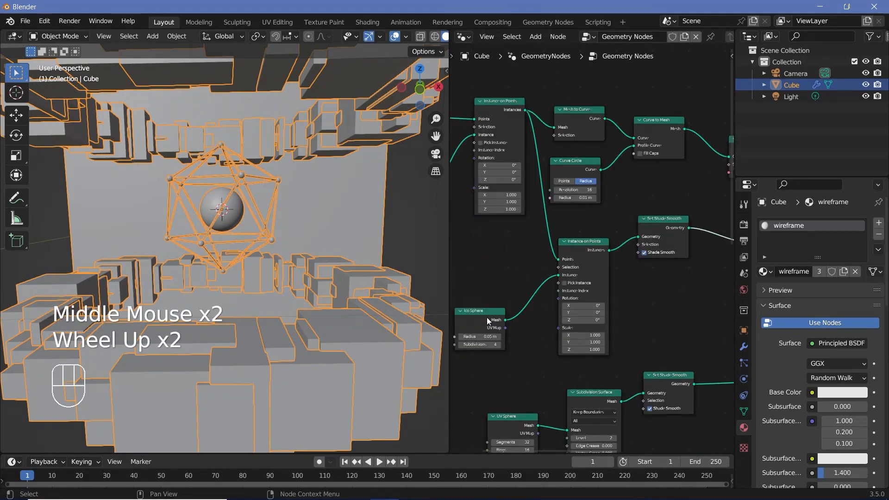
left_click(487, 318)
left_click(589, 251)
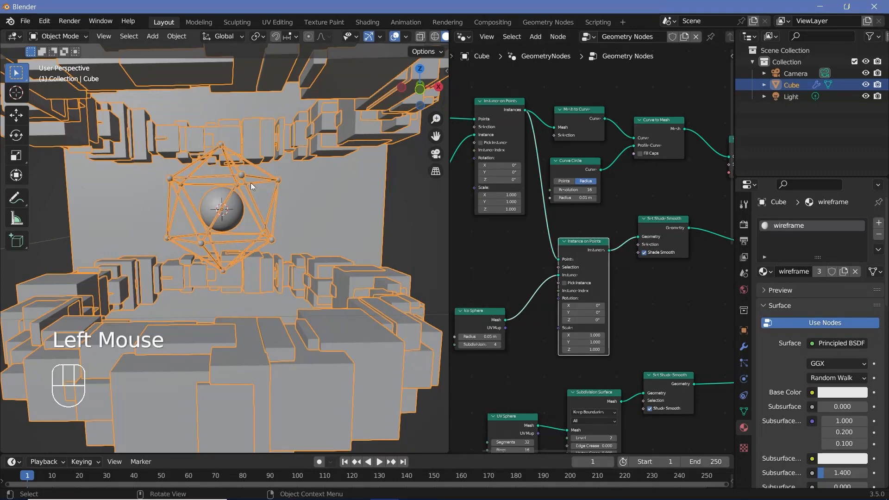
middle_click_drag(711, 271, 554, 252)
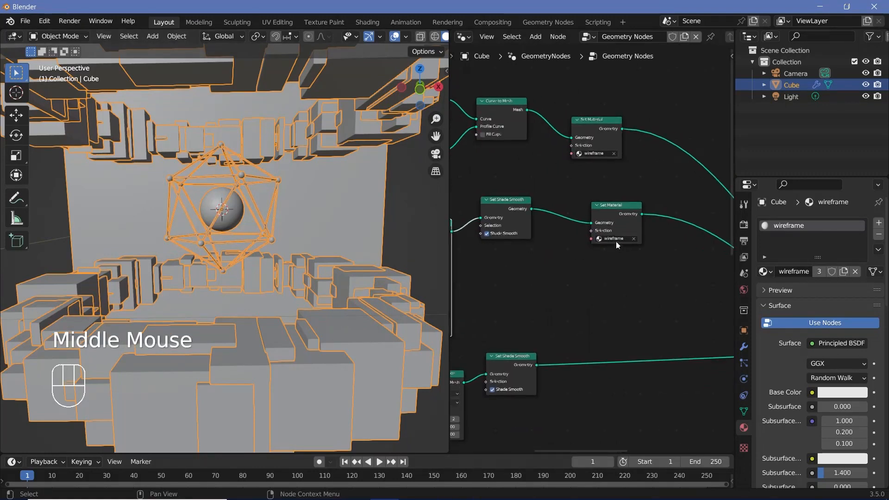
scroll(682, 195, "up", 2)
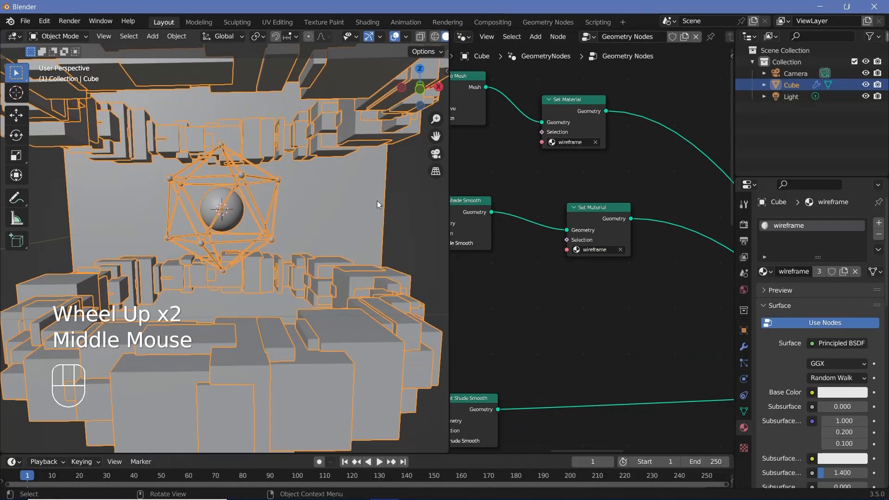
left_click(878, 224)
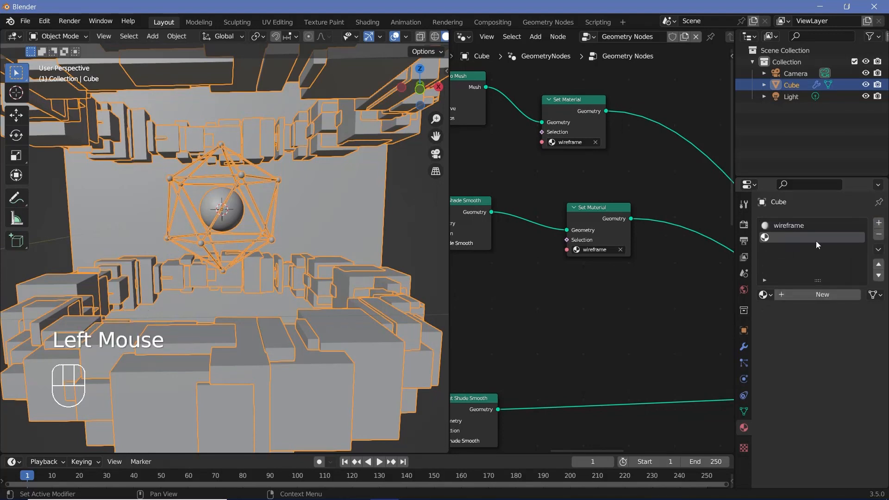
left_click(808, 295)
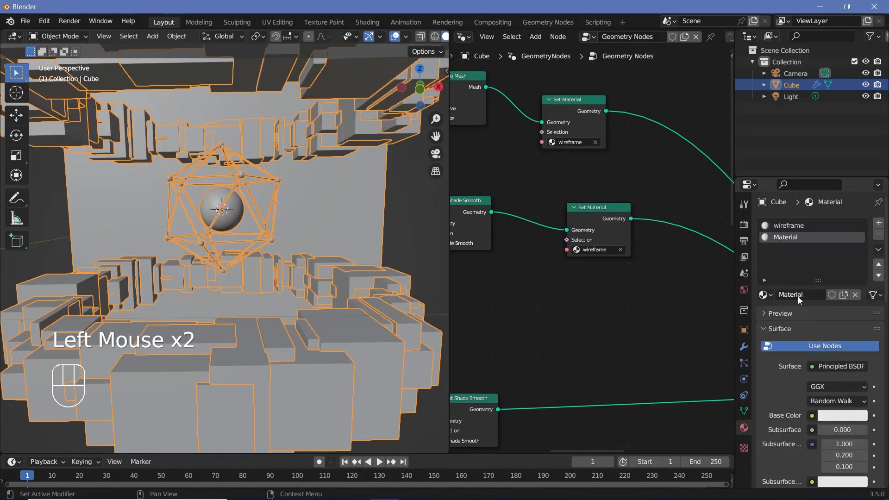
Assign the new material in the small spheres' Set Material node and rename it Smallspheres
scroll(600, 256, "up", 2)
left_click(602, 250)
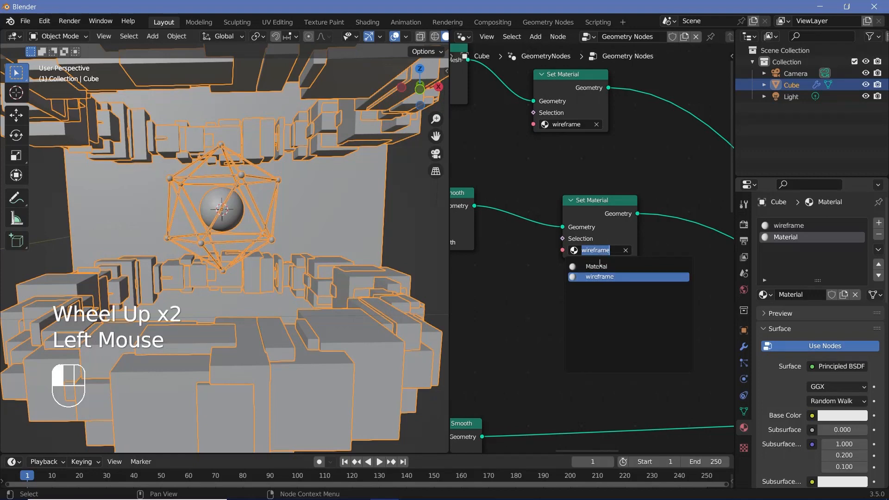
left_click(610, 267)
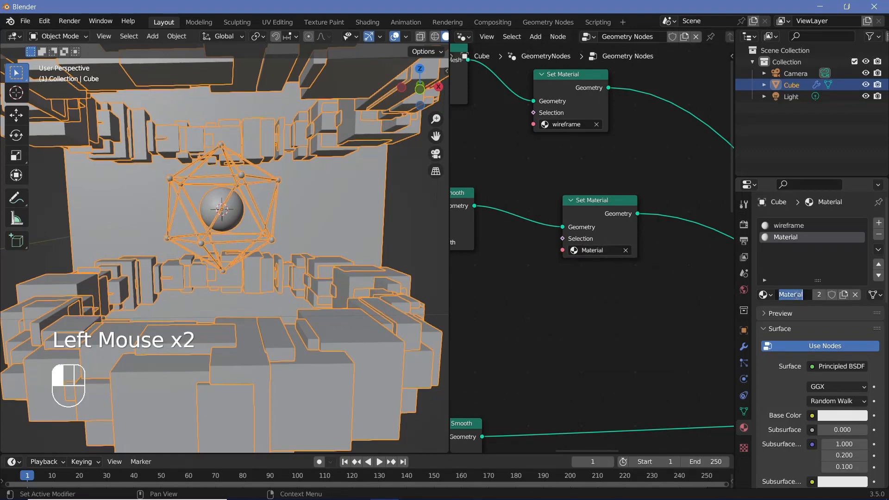
type("SmallSph")
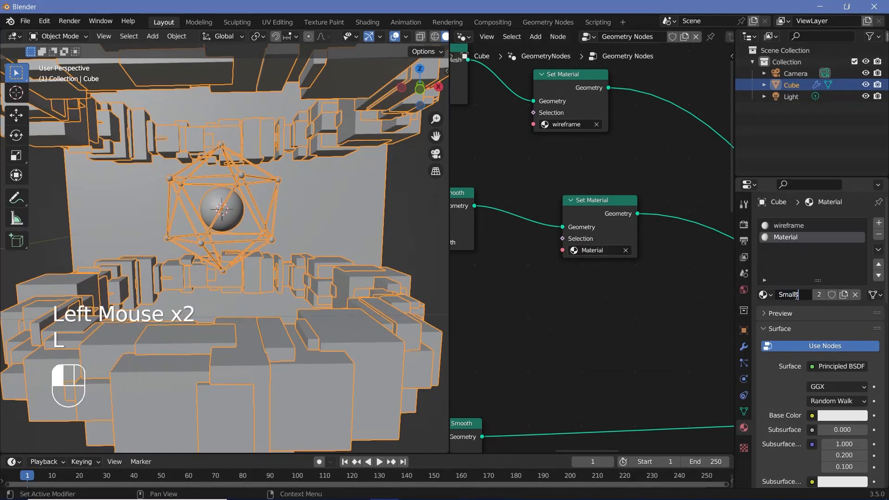
type("eres")
key("Return")
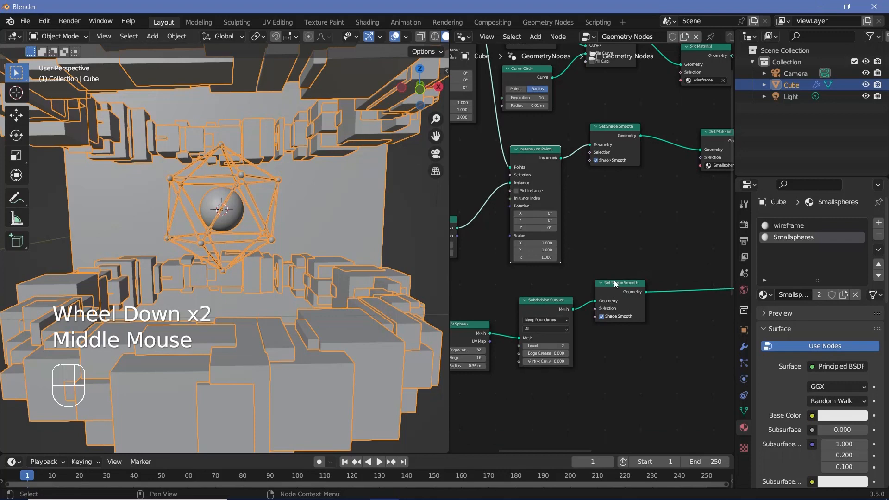
Duplicate the Smallspheres Set Material node and insert the copy after the UV sphere's Set Shade Smooth node
left_click(613, 280)
middle_click_drag(525, 304, 602, 278)
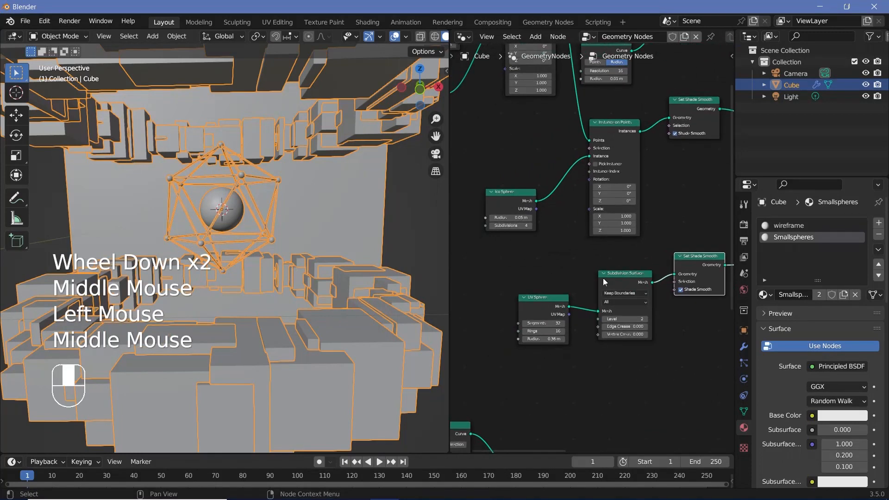
left_click(537, 298)
middle_click_drag(675, 135, 465, 164)
left_click(593, 140)
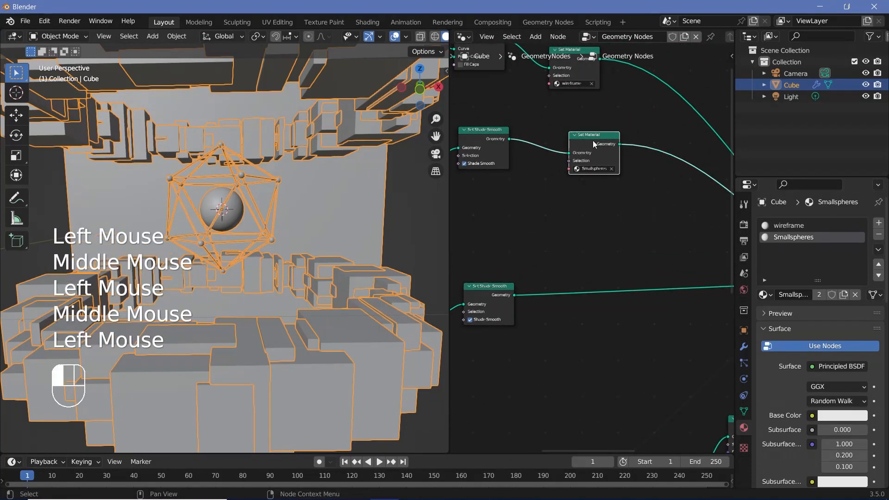
key("shift+d")
left_click(609, 274)
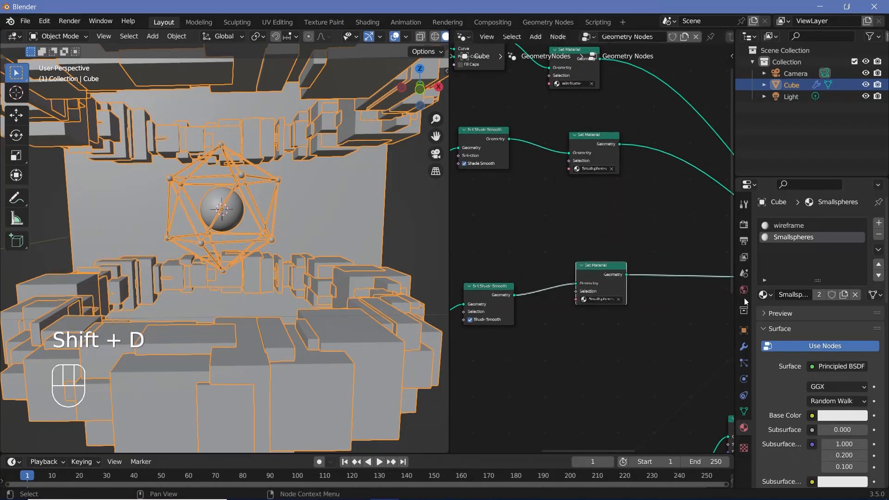
Create a material named mainSphere in a new slot and assign it in the UV sphere's Set Material node
left_click(878, 223)
left_click(788, 292)
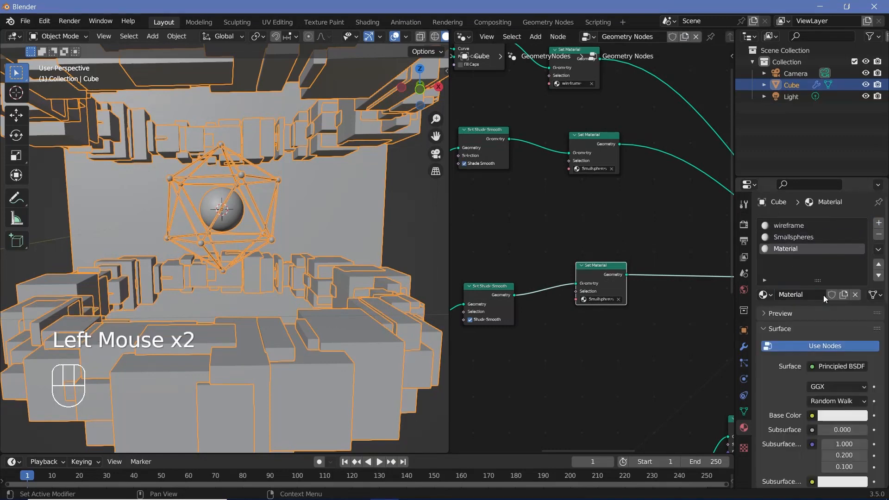
left_click(795, 295)
type("mainSphere")
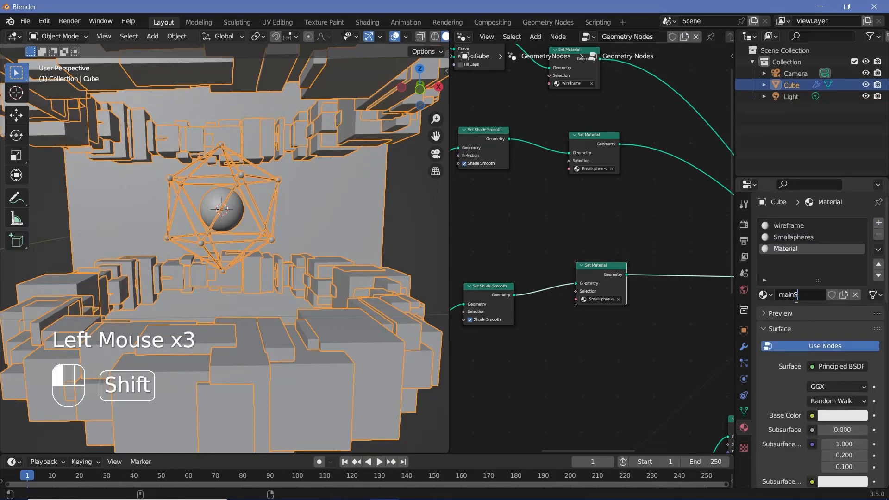
scroll(596, 268, "up", 2)
left_click(597, 318)
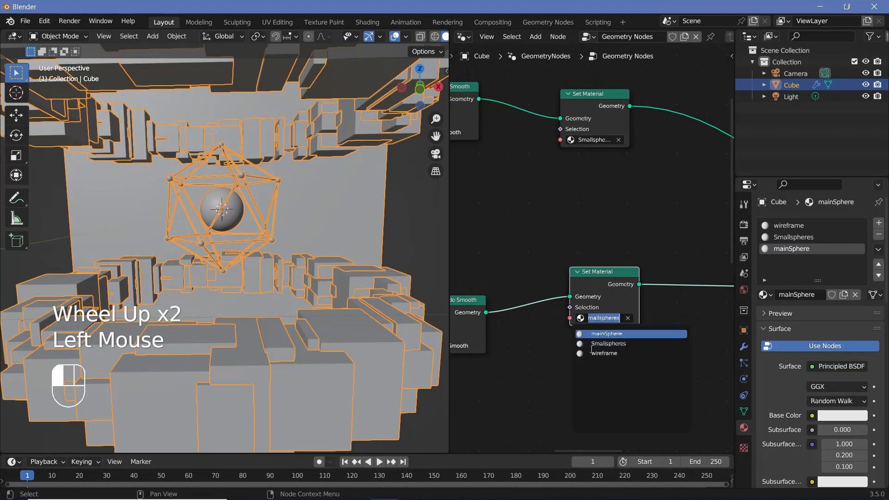
Duplicate the mainSphere Set Material node and place the copy near the link from the cube rings to Join Geometry
scroll(549, 318, "down", 3)
middle_click_drag(549, 318, 622, 211)
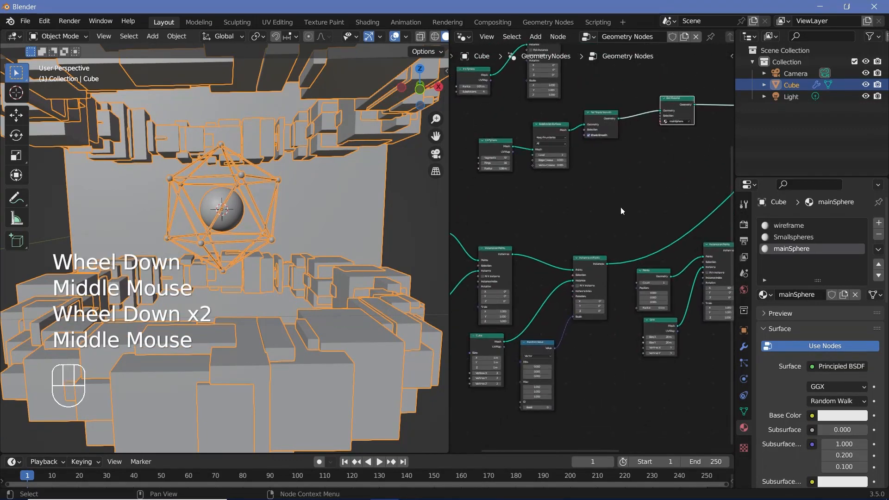
left_click(546, 241)
middle_click_drag(546, 240, 634, 206)
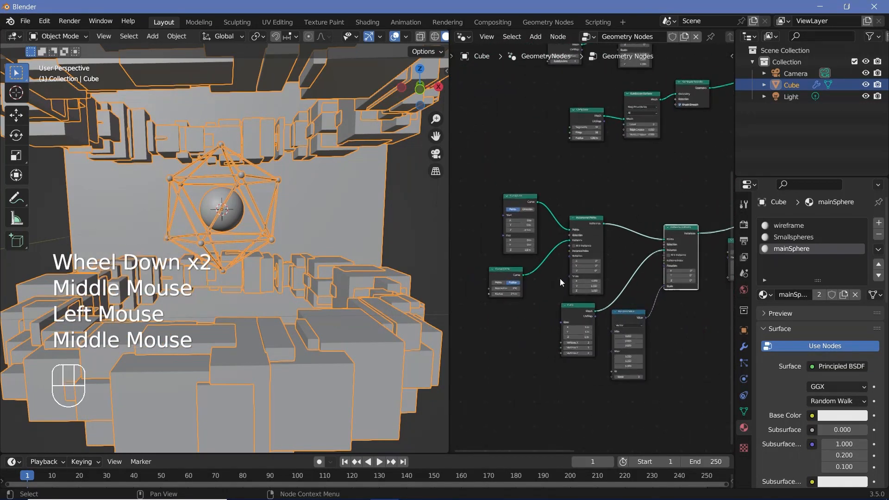
scroll(559, 279, "up", 2)
middle_click_drag(501, 211, 509, 179)
left_click(510, 179)
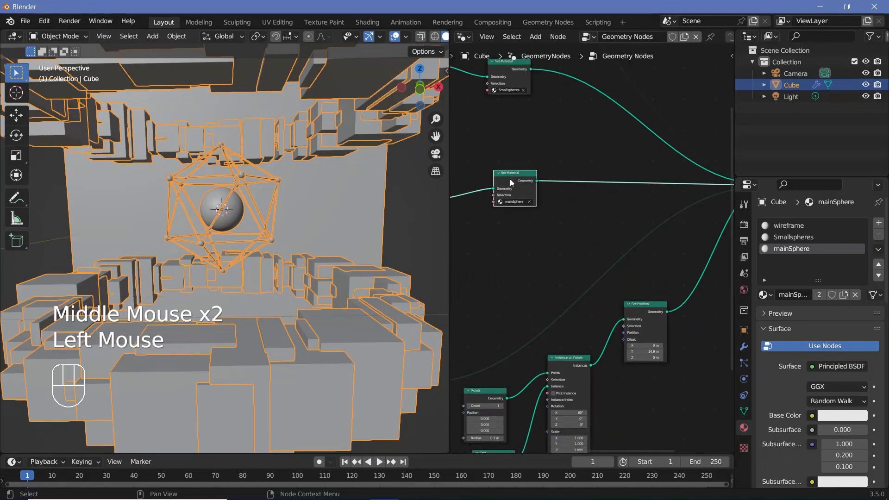
key("shift+d")
left_click(593, 256)
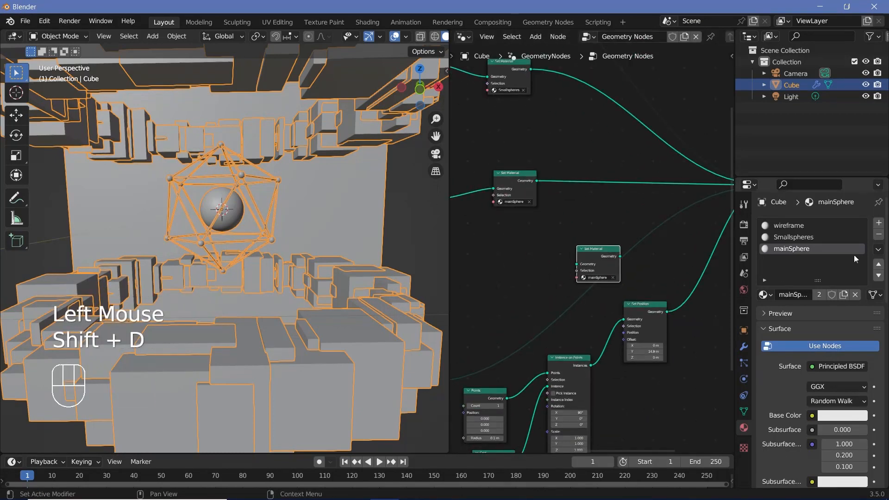
Create a material named cubes in a new slot and assign it in the Set Material node inserted on the cube rings' link
left_click(879, 224)
left_click(789, 300)
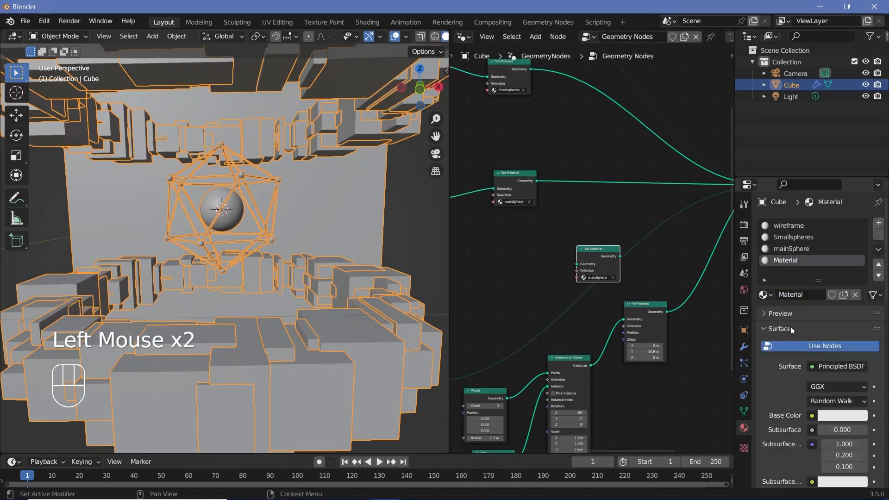
type("s")
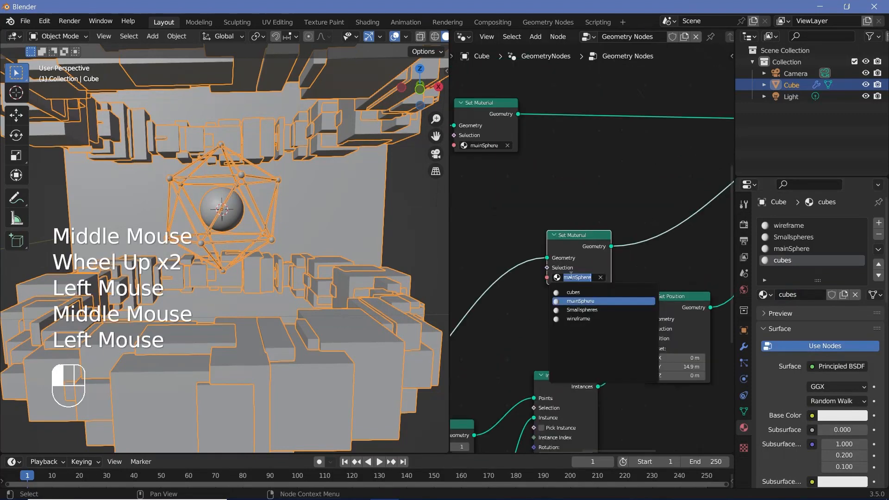
left_click(565, 291)
scroll(551, 290, "down", 2)
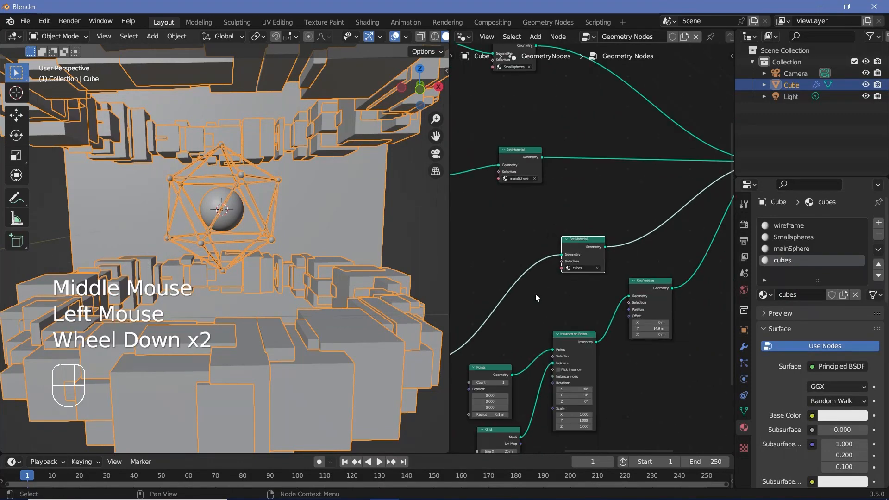
Duplicate the cubes Set Material node and insert the copy between the backdrop's Set Position node and Join Geometry
middle_click_drag(535, 294, 527, 339)
left_click(527, 346)
left_click(673, 260)
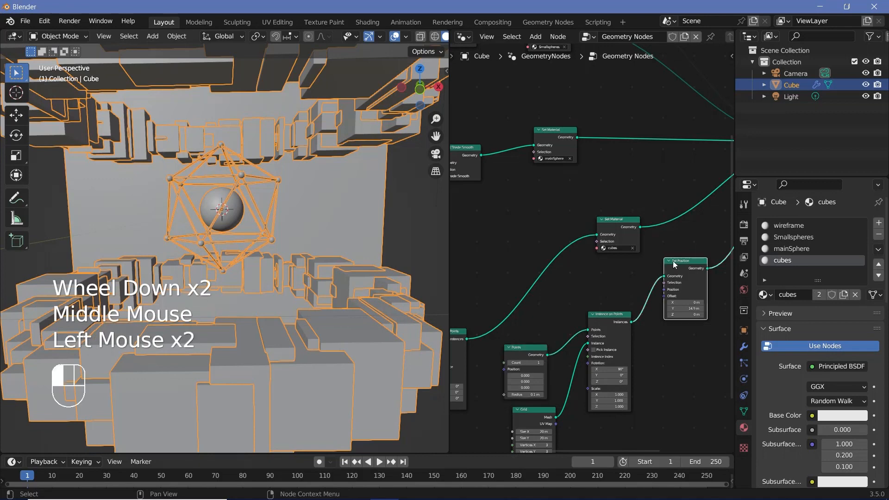
middle_click_drag(673, 260, 498, 265)
left_click(498, 265)
key("shift+d")
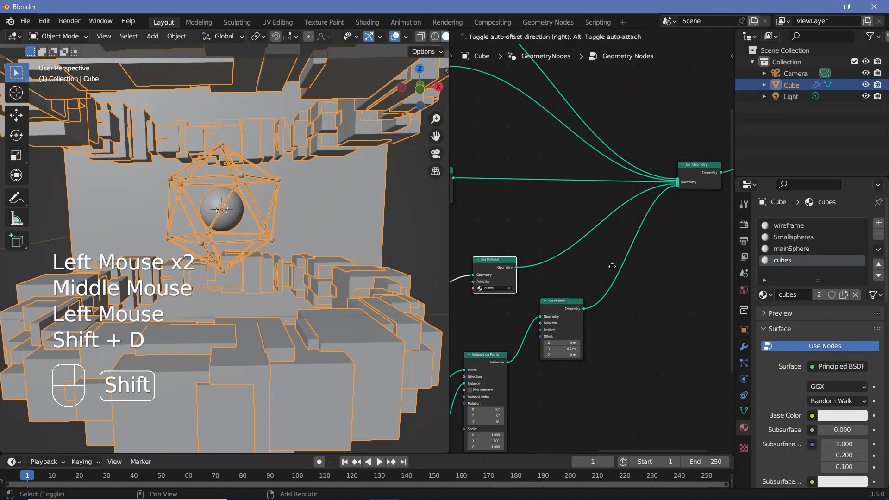
left_click(634, 261)
scroll(650, 309, "up", 2)
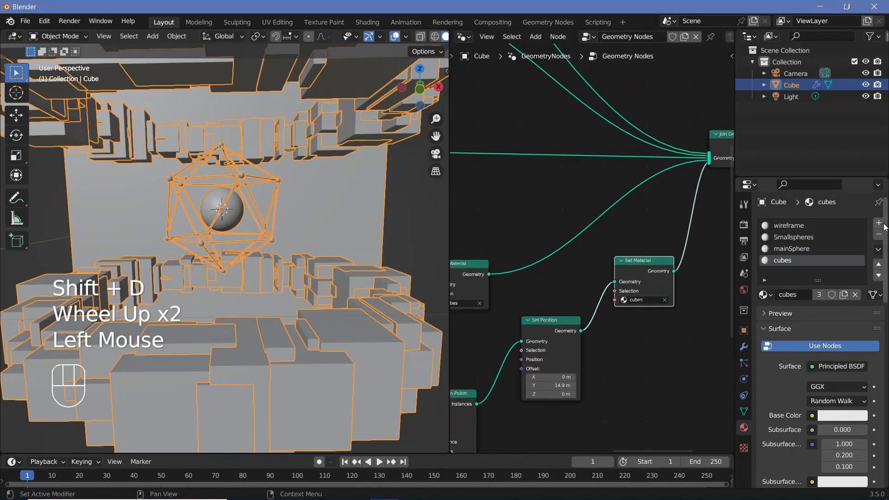
Create a material named background in a new slot and assign it in the backdrop's Set Material node
left_click(878, 222)
double_click(797, 295)
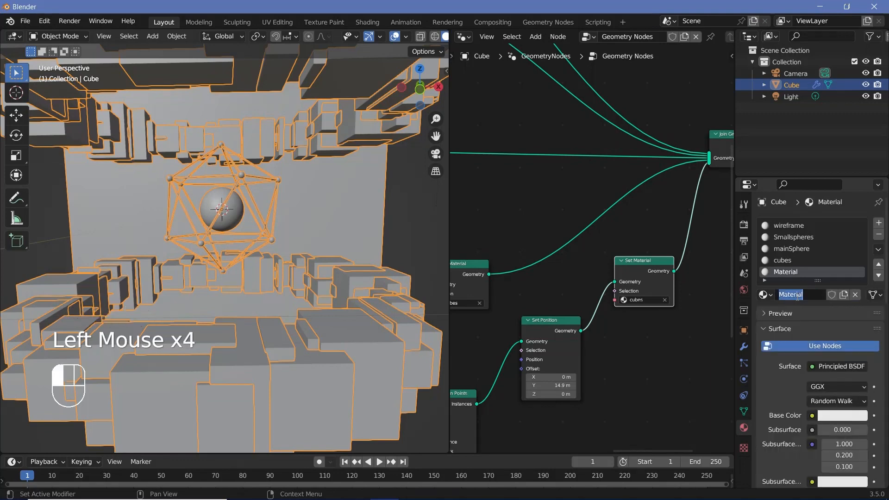
type("background")
key("Return")
scroll(643, 287, "up", 5)
middle_click_drag(648, 306, 639, 315)
left_click(637, 317)
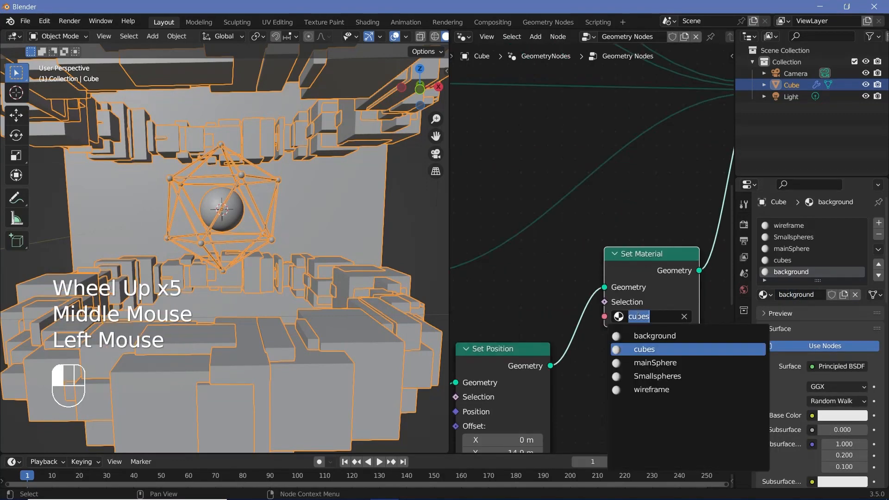
left_click(668, 335)
Select the camera and clear its location and rotation
scroll(252, 248, "down", 2)
middle_click_drag(252, 248, 264, 202)
scroll(249, 233, "up", 2)
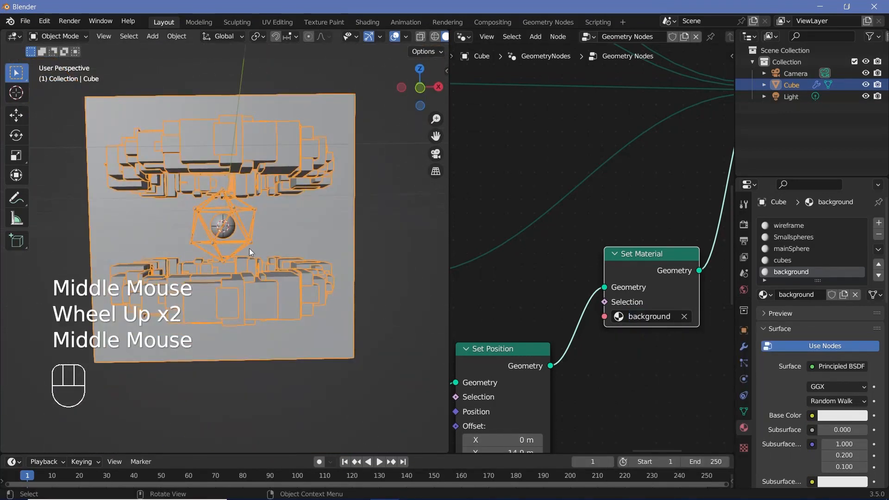
scroll(277, 243, "down", 3)
scroll(276, 244, "up", 2)
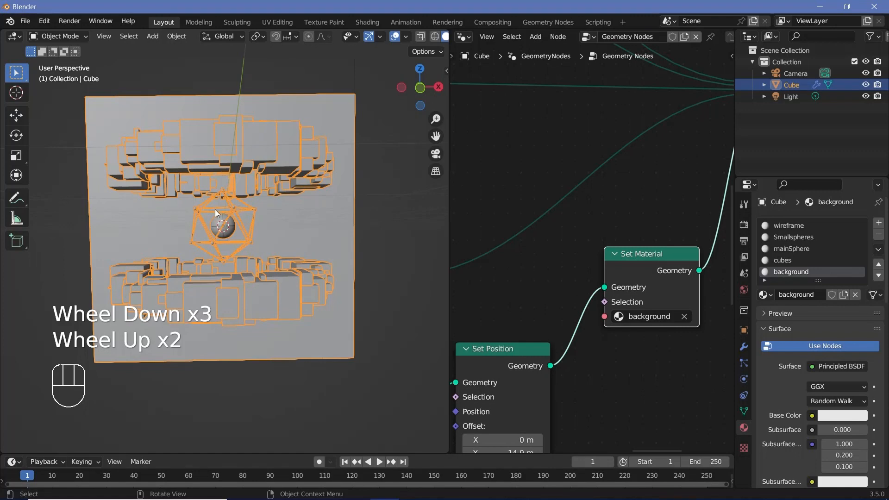
scroll(218, 207, "down", 1)
middle_click_drag(218, 207, 299, 205)
scroll(299, 205, "down", 3)
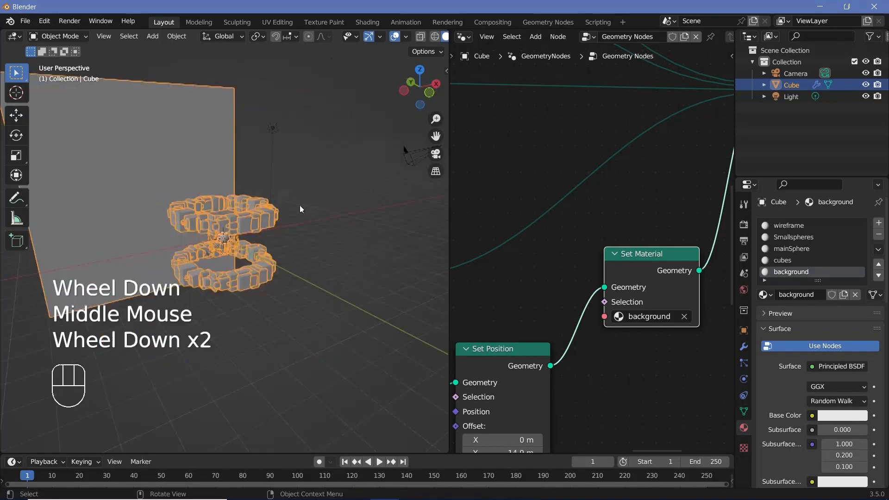
left_click(348, 184)
key("alt+g")
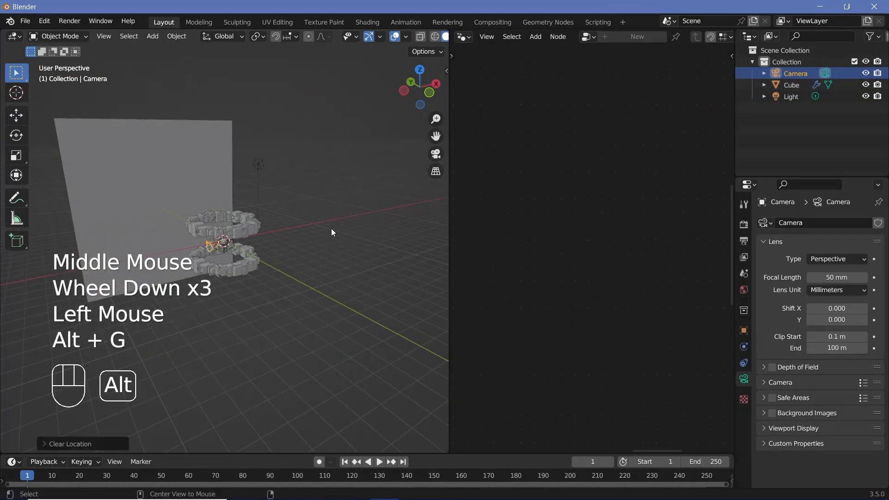
key("alt+r")
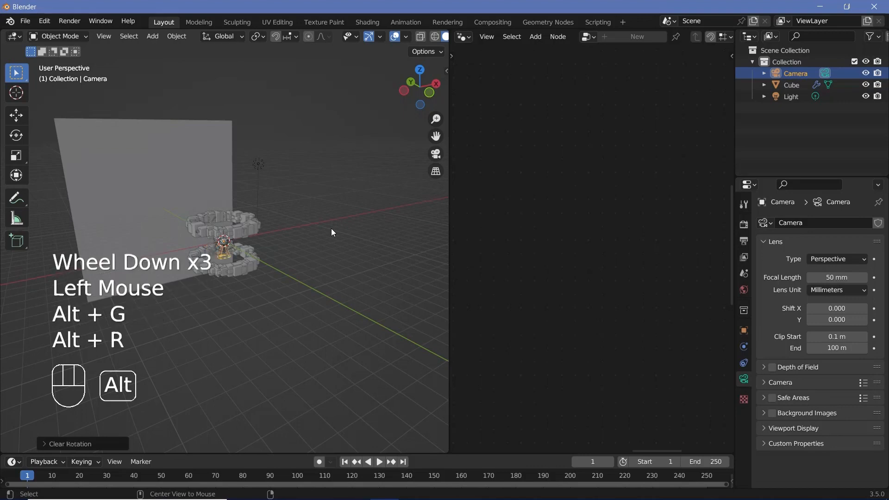
Rotate the camera about the X axis to face the backdrop wall and move it back along the Y axis
key("r")
key("x")
left_click(259, 262)
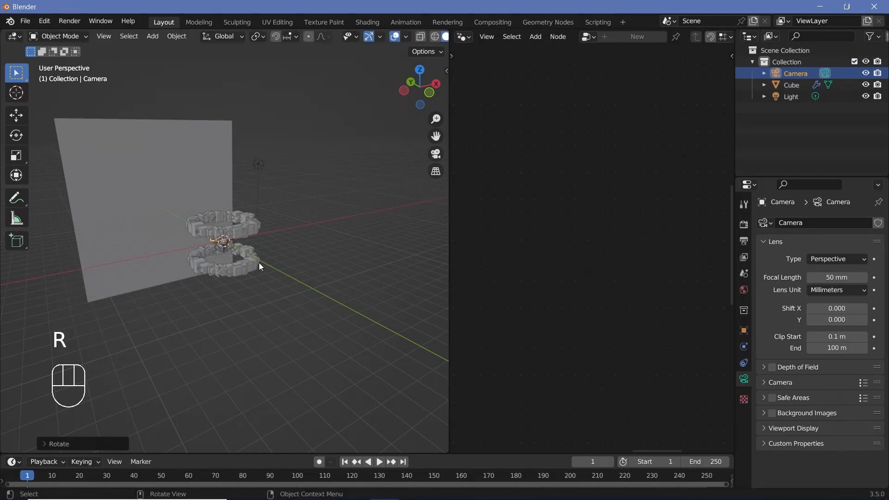
key("g")
key("y")
left_click(277, 279)
Look through the camera and move it farther back along Y until both cube rings fit across the frame
key("KP_0")
key("g")
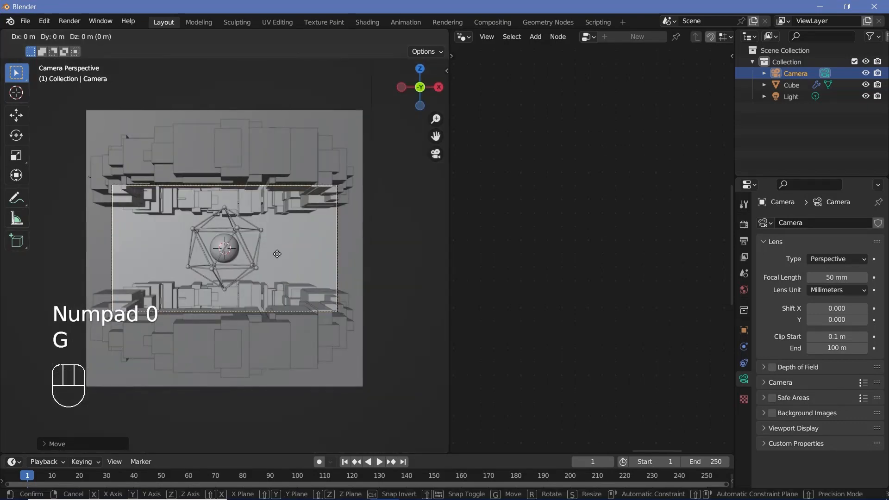
key("y")
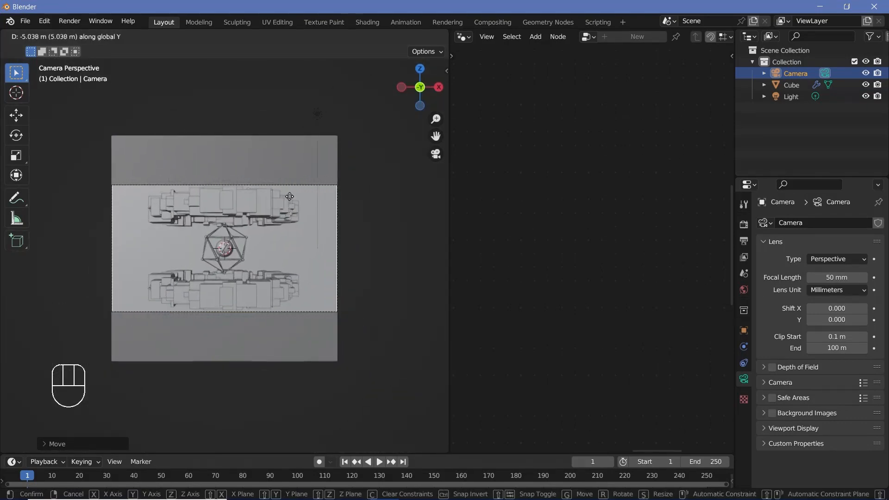
left_click(160, 309)
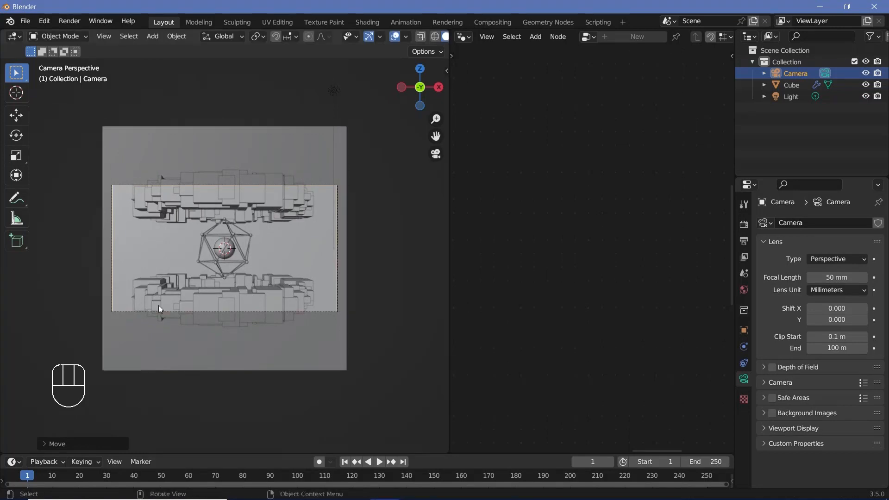
key("Home")
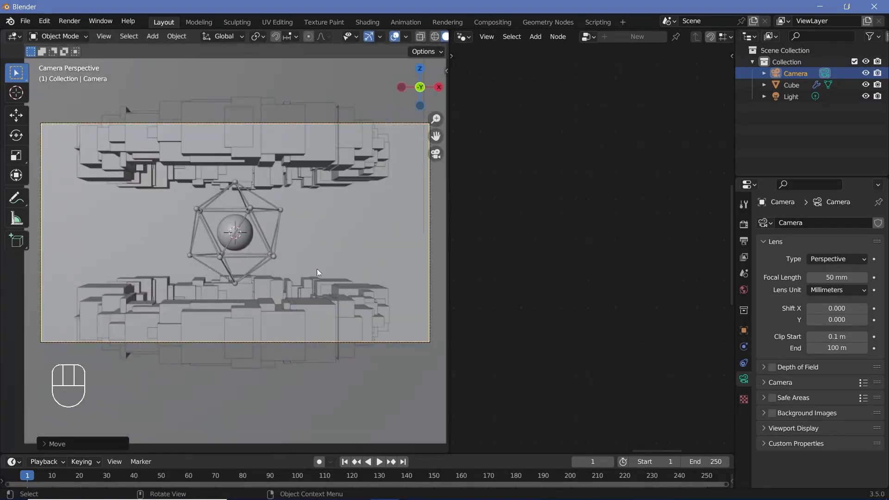
Enable Ambient Occlusion and Bloom in the Eevee render settings
left_click(743, 225)
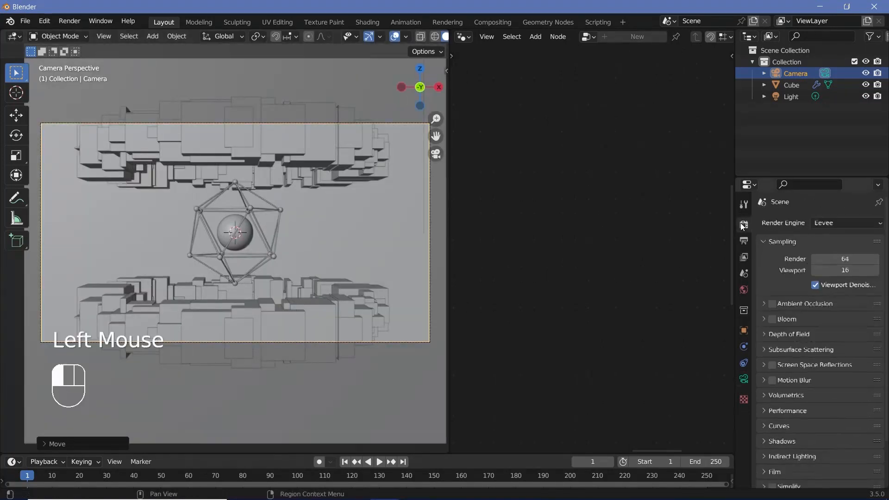
left_click(772, 305)
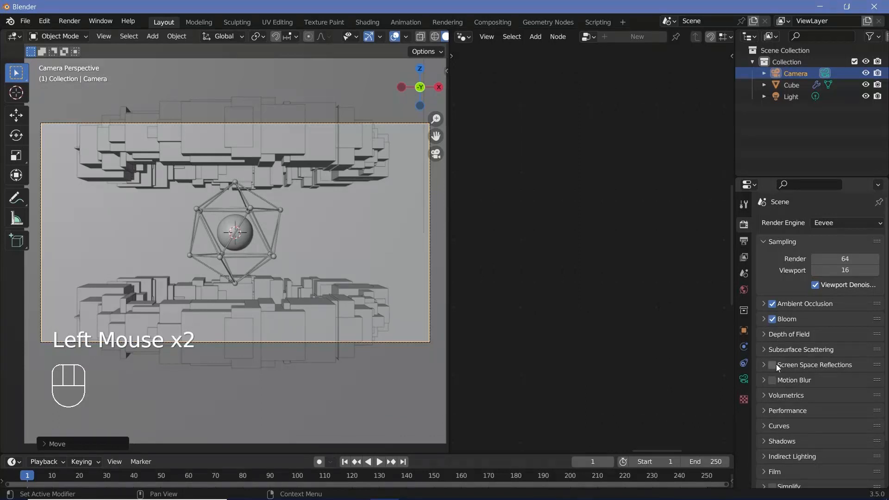
Set the output frame rate to 30 fps and the end frame to 300
left_click(744, 243)
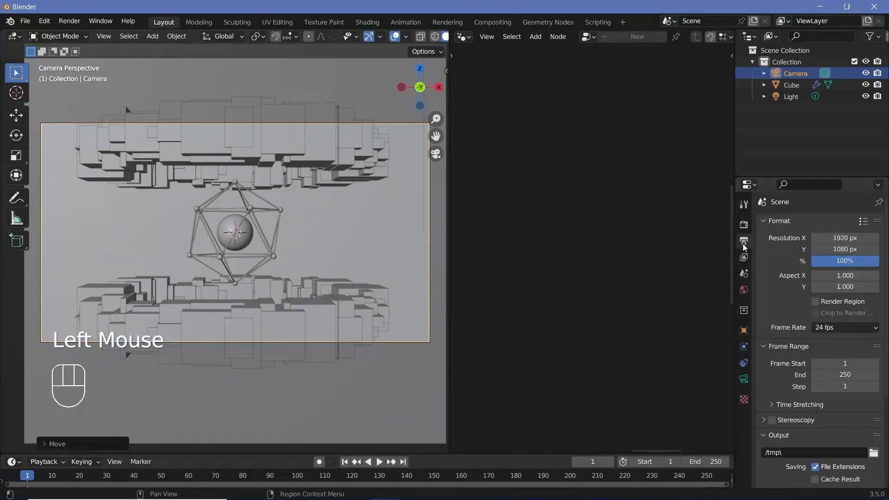
left_click(832, 329)
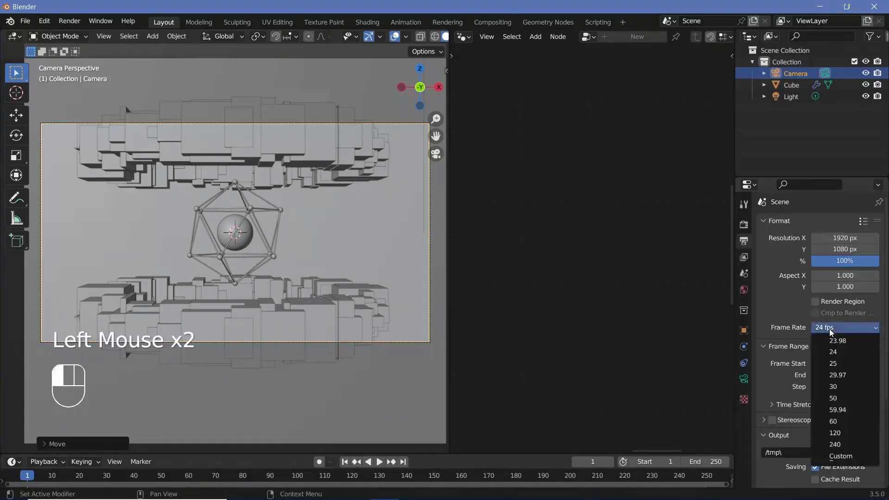
left_click(836, 391)
left_click(847, 377)
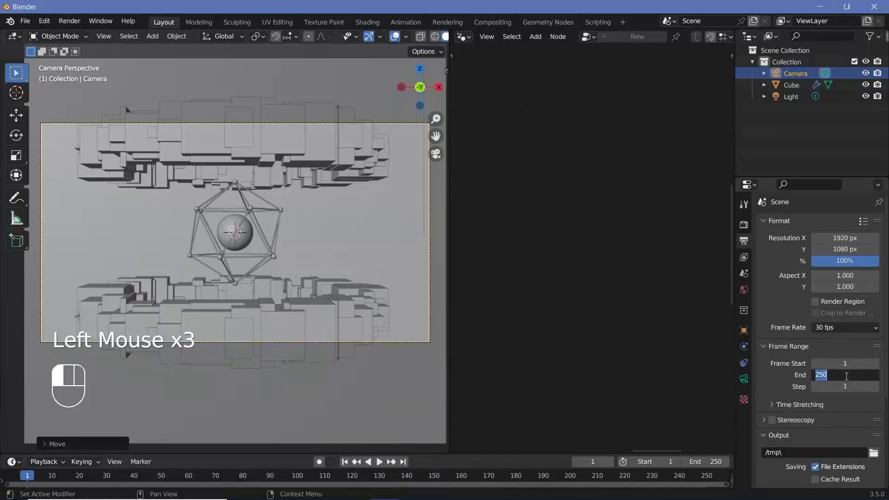
type("300")
key("Return")
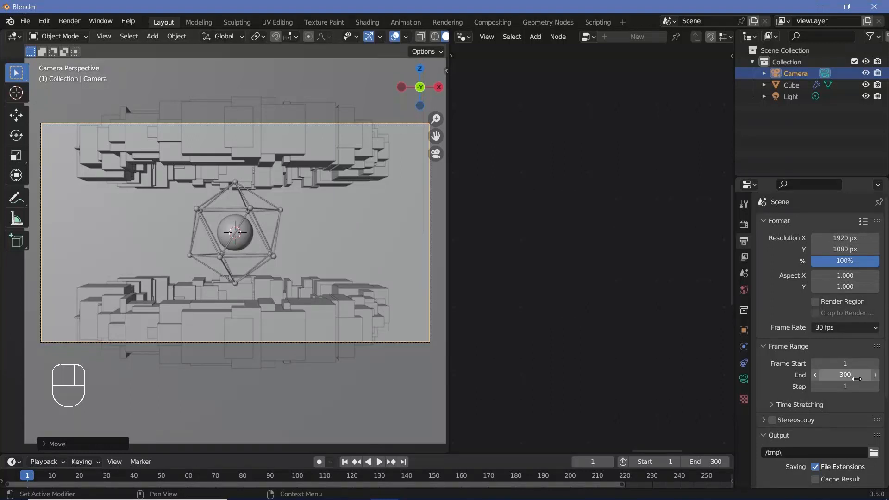
Set the output path to // and the file format to FFmpeg Video
scroll(856, 378, "down", 2)
left_click(782, 379)
type("//")
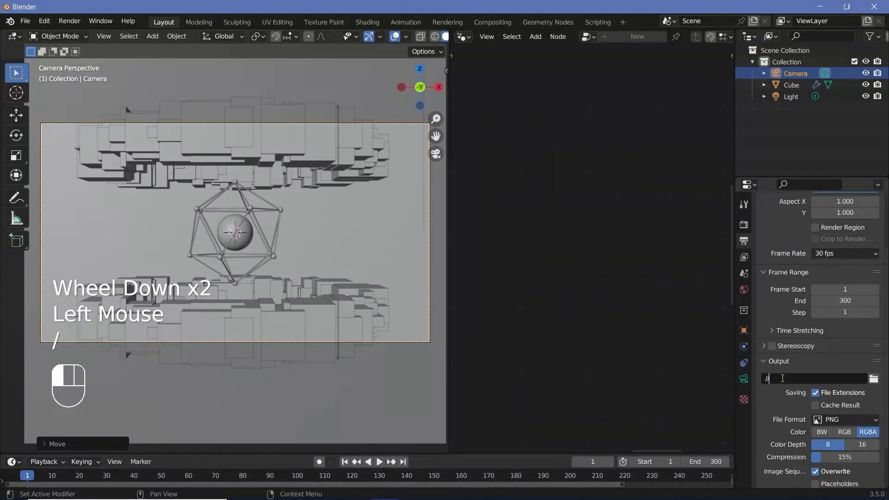
scroll(826, 387, "down", 2)
left_click(826, 384)
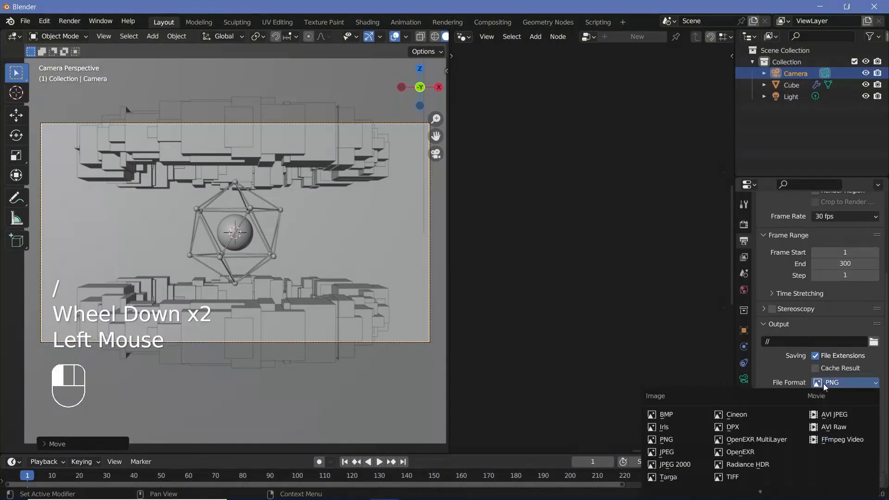
left_click(845, 441)
Set the video encoding container to MPEG-4 and the output quality to Perceptually Lossless
scroll(782, 433, "down", 2)
left_click(779, 452)
scroll(789, 433, "down", 1)
scroll(789, 433, "down", 1)
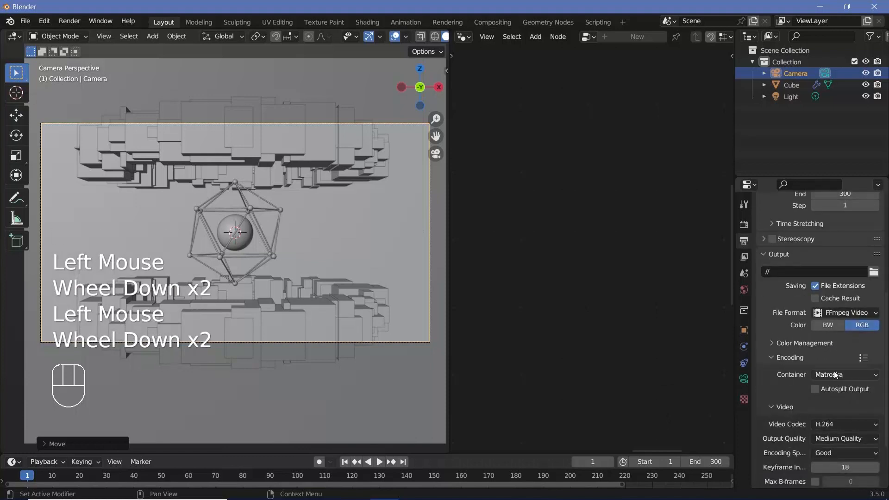
left_click(828, 375)
left_click(828, 345)
scroll(797, 408, "down", 2)
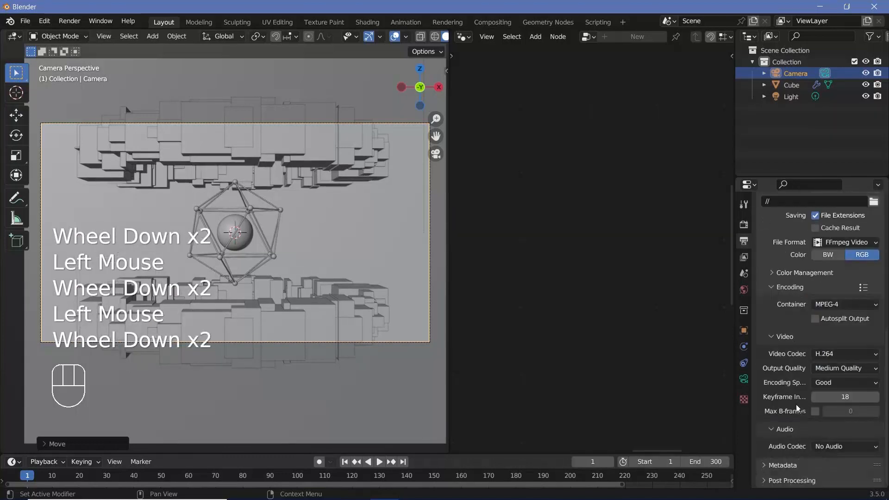
left_click(833, 368)
left_click(826, 407)
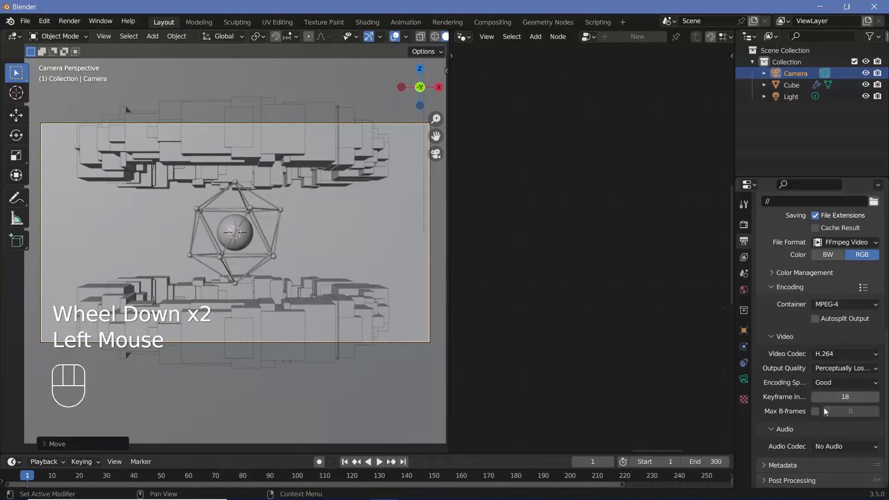
scroll(336, 37, "down", 5)
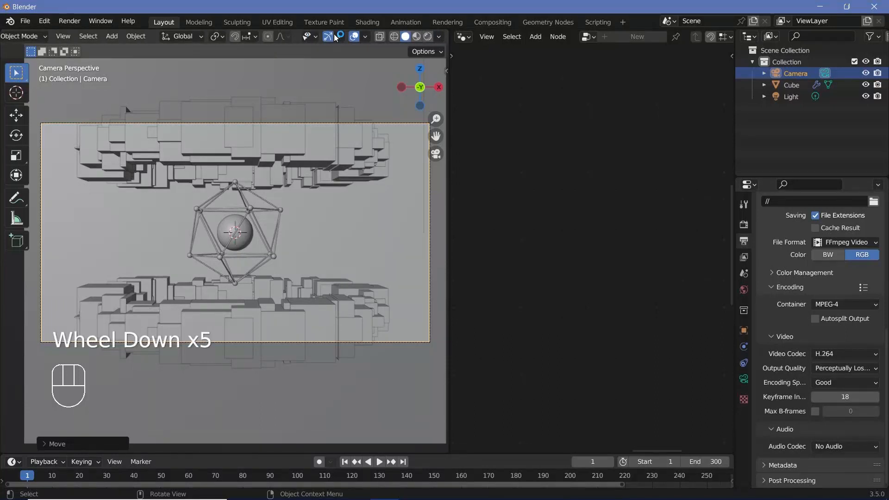
With rendered viewport shading on, reset the light's location and raise it about 4 m along the Z axis
left_click(427, 38)
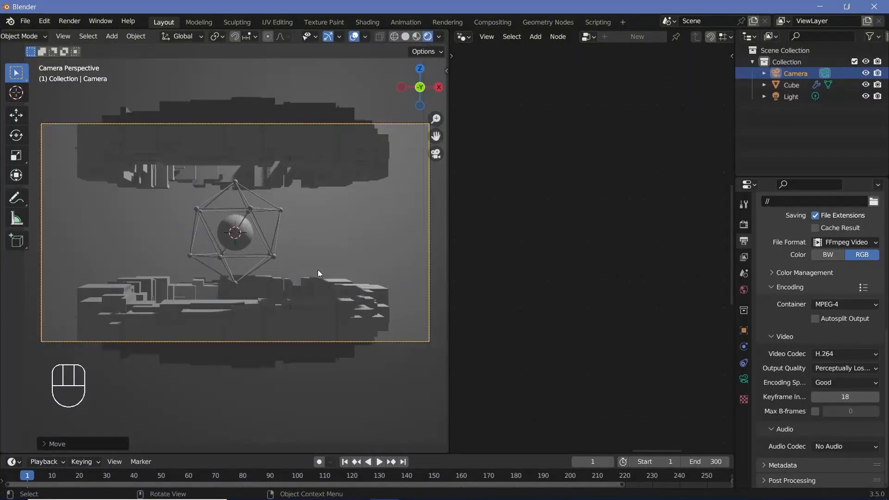
left_click(796, 98)
key("alt+g")
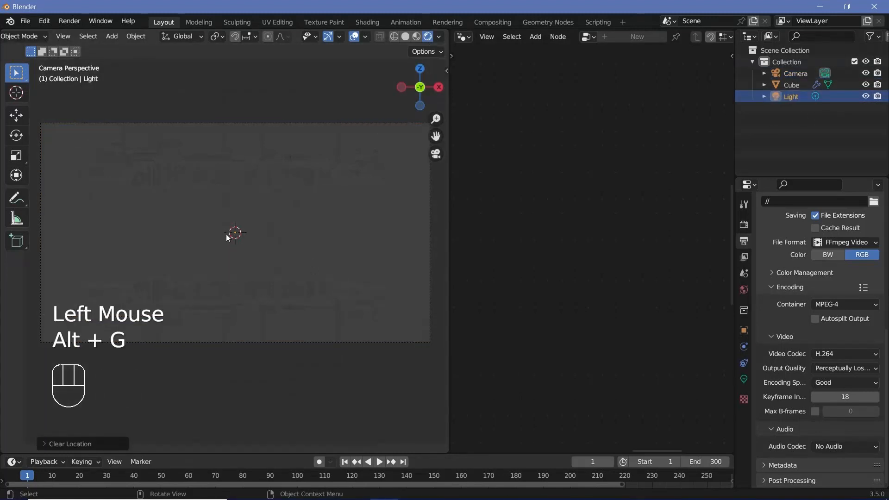
key("g")
key("z")
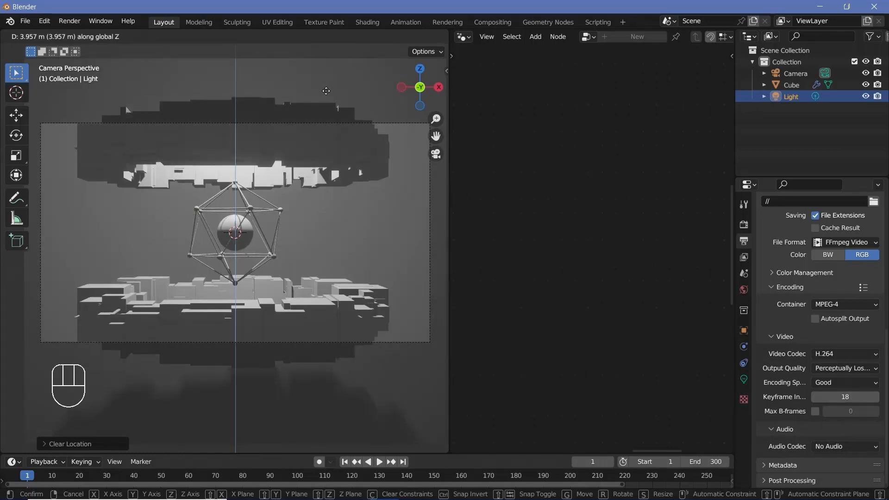
left_click(326, 91)
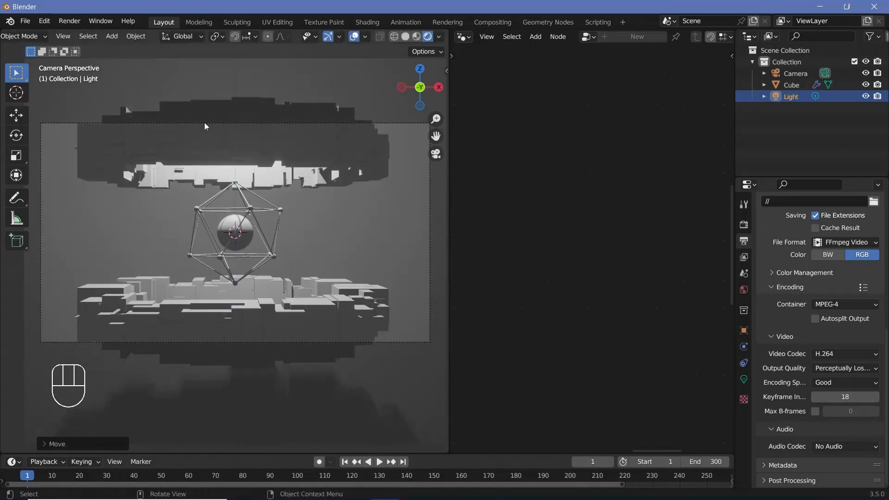
Set the world background color to black
left_click(742, 290)
left_click(825, 295)
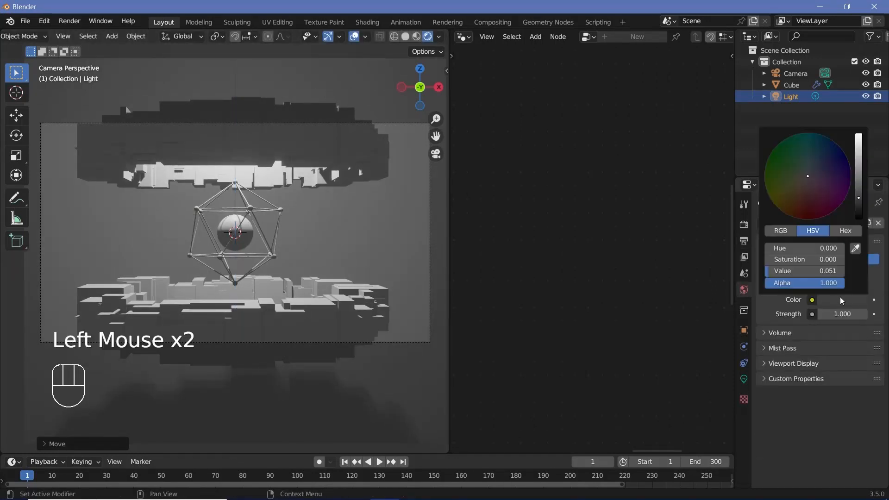
left_click(855, 217)
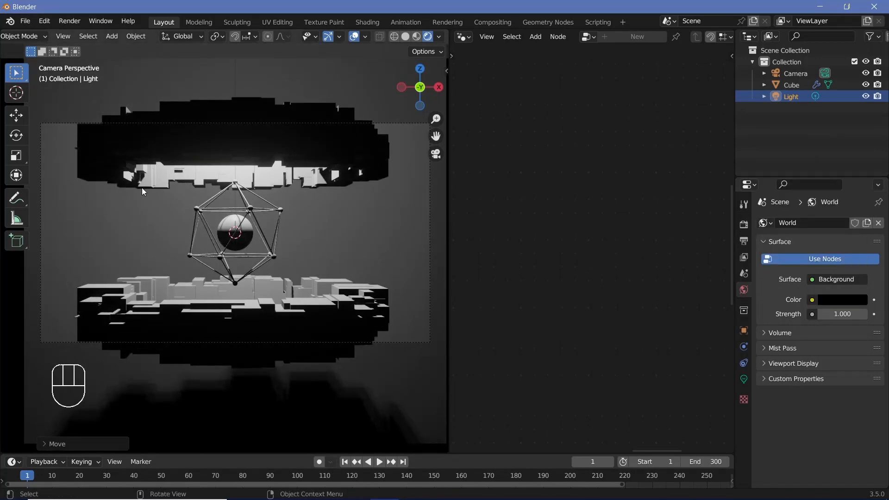
scroll(231, 171, "up", 3)
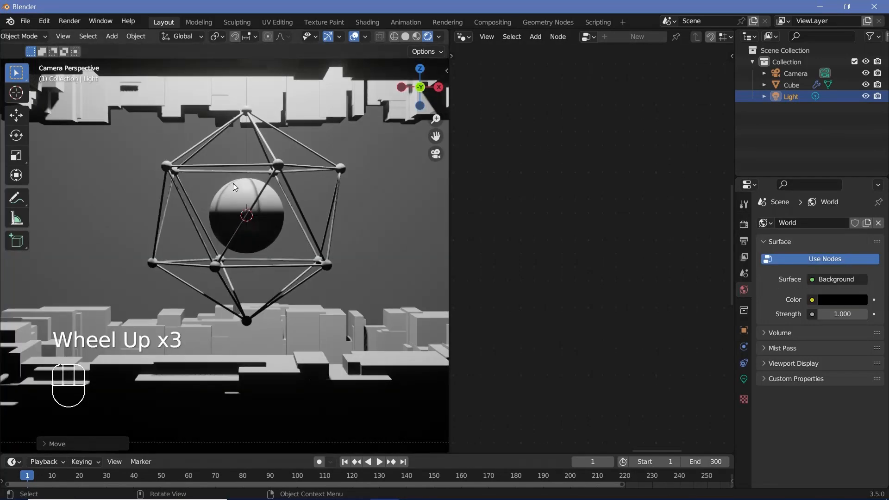
scroll(250, 167, "down", 2)
middle_click_drag(267, 158, 277, 202, "shift")
scroll(294, 121, "up", 2)
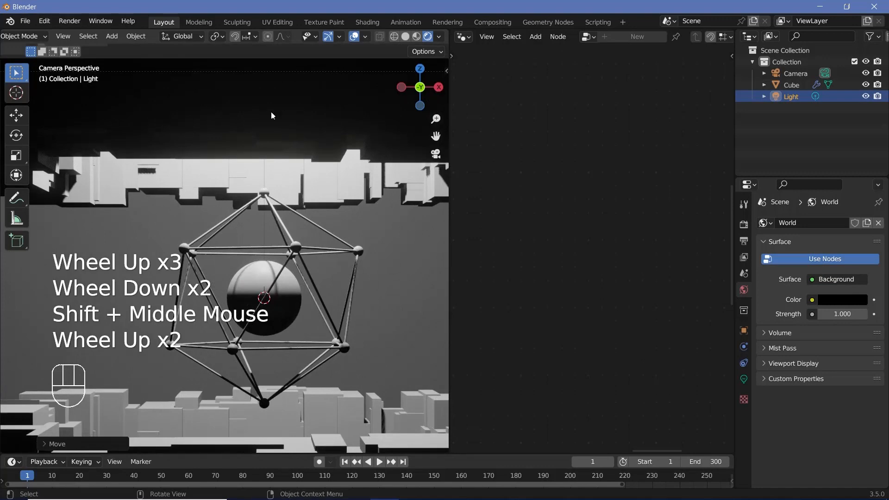
Duplicate the point light in place and show the copy's light settings
scroll(287, 116, "down", 2)
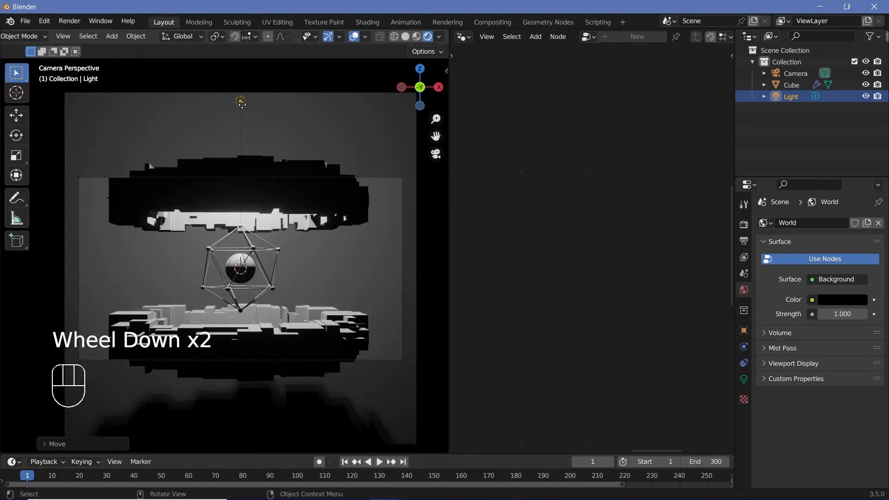
key("shift+d")
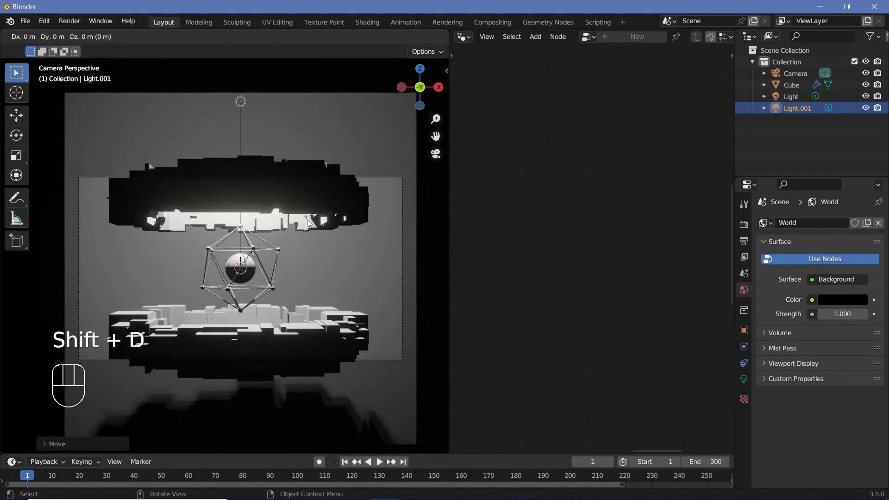
left_click(307, 219)
left_click(743, 380)
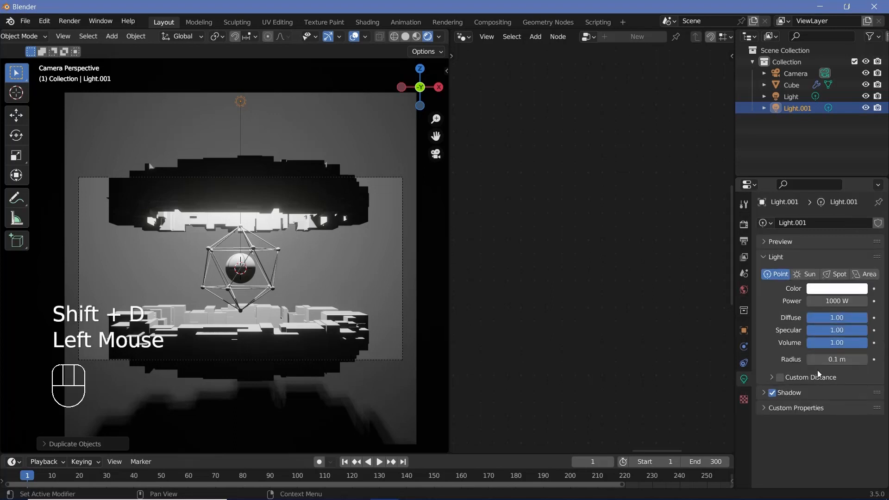
Set the duplicated light's radius to 30 m and its power to 3000 W
left_click_drag(836, 360, 813, 362)
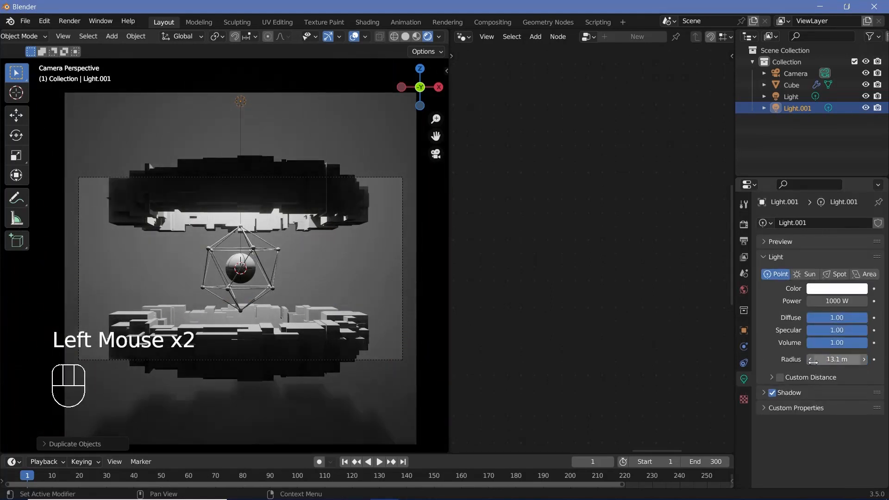
left_click(832, 363)
type("30")
key("Return")
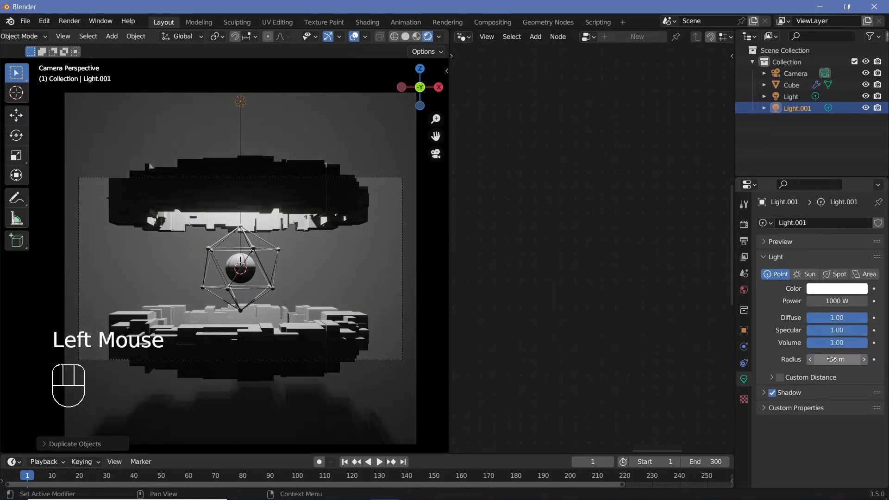
double_click(833, 301)
type("3000")
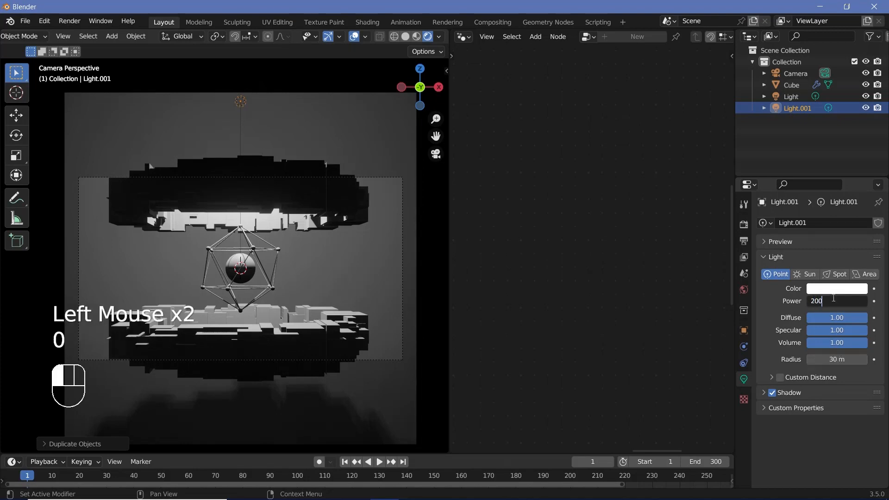
key("Return")
Examine how the lights fall on the upper and lower block rings and the wireframe sphere
scroll(355, 341, "up", 2)
middle_click_drag(354, 341, 339, 293, "shift")
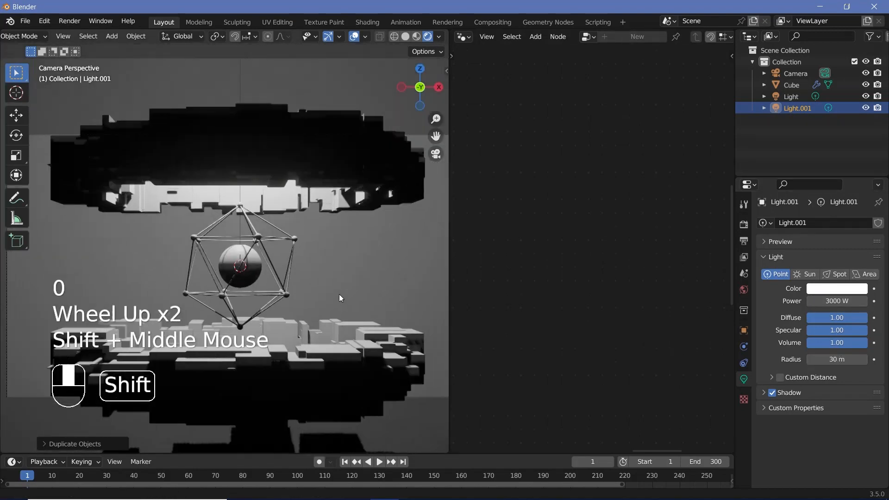
scroll(313, 389, "up", 2)
scroll(298, 182, "down", 2)
middle_click_drag(298, 181, 301, 194, "shift")
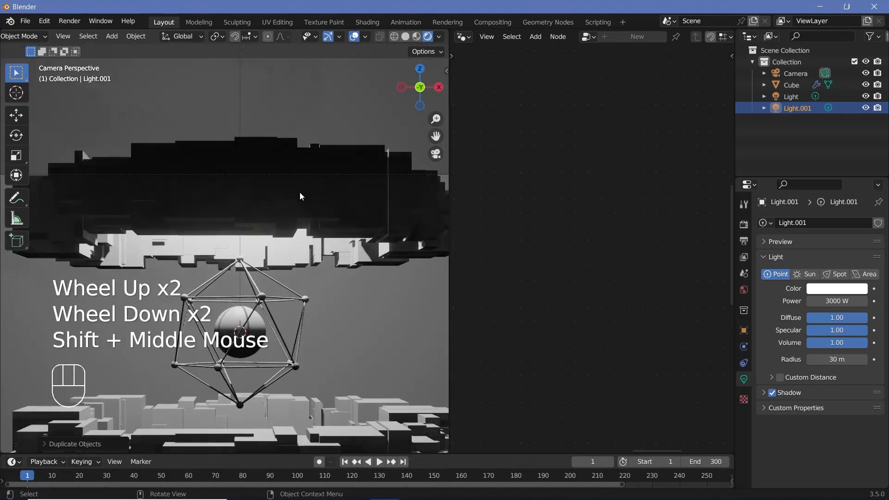
scroll(237, 196, "up", 1)
middle_click_drag(238, 196, 323, 233, "shift")
scroll(259, 309, "down", 2)
middle_click_drag(258, 309, 274, 230, "shift")
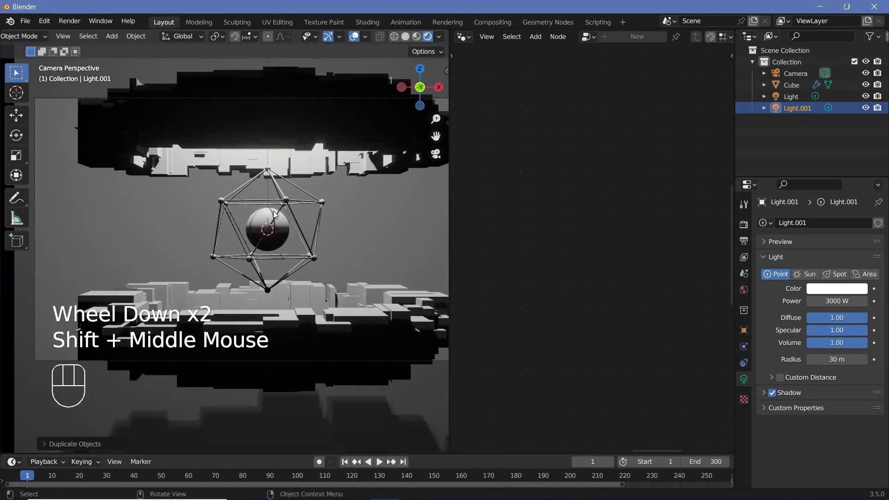
scroll(274, 229, "down", 1)
scroll(273, 229, "down", 2)
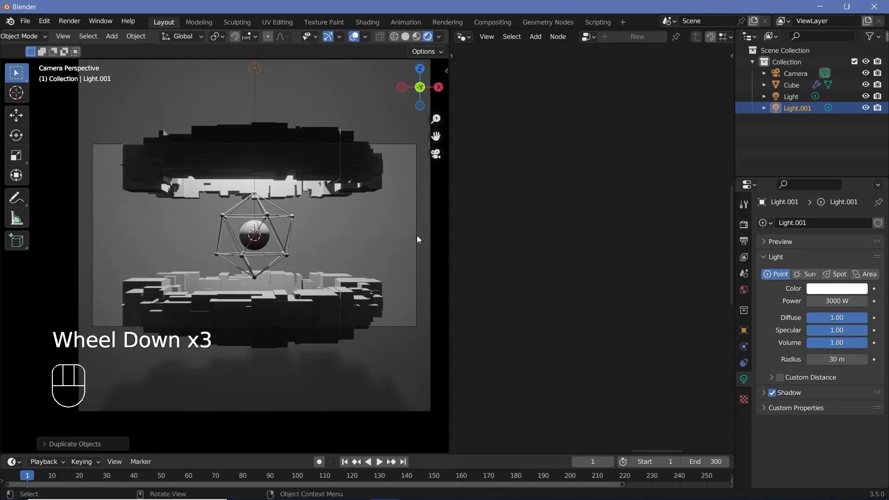
Set the camera's passepartout opacity to 1.000 in its viewport display settings
left_click(417, 236)
left_click(416, 242)
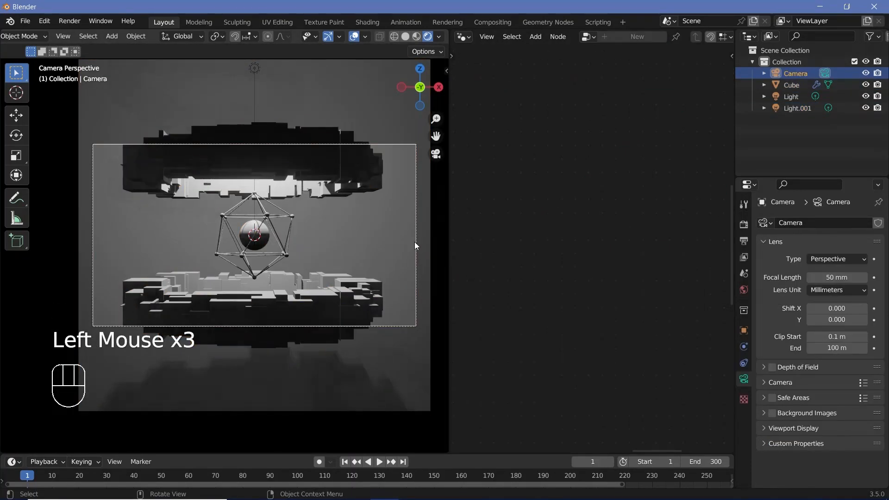
left_click(768, 428)
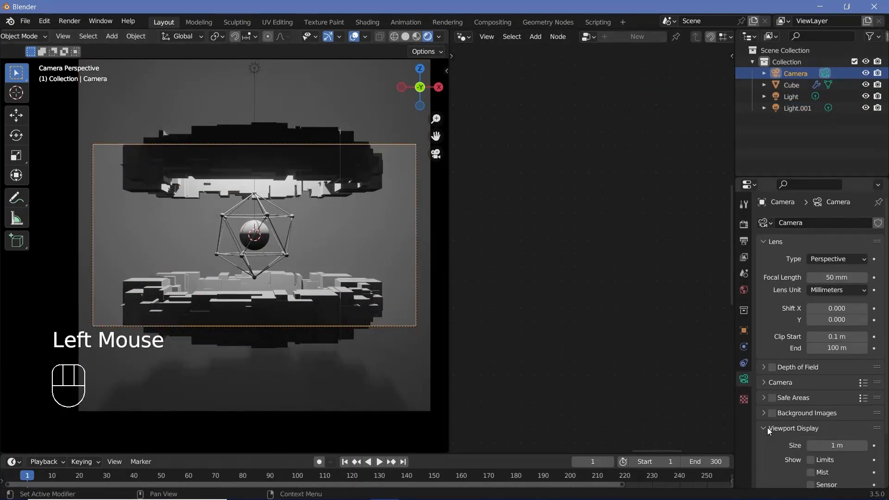
scroll(770, 429, "down", 3)
left_click_drag(824, 447, 861, 447)
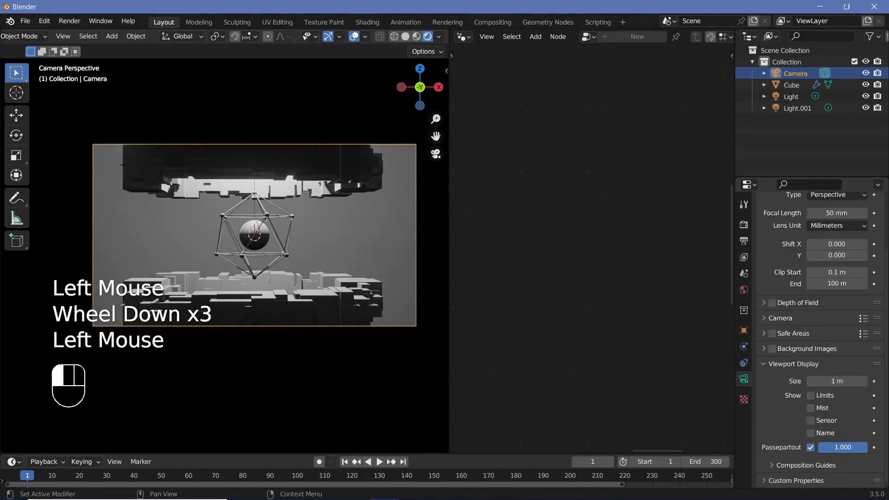
Try a 25 mm focal length on the camera with the camera moved closer to the objects along Y
left_click_drag(836, 213, 825, 214)
double_click(837, 213)
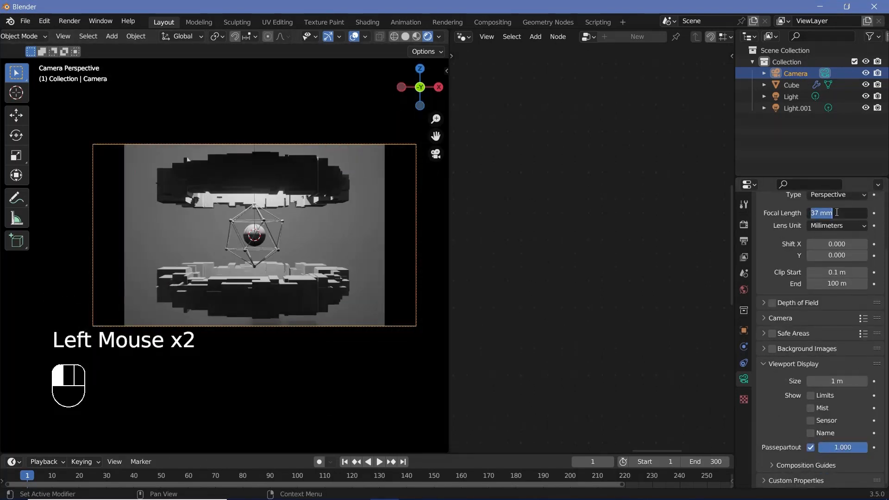
type("25")
key("Return")
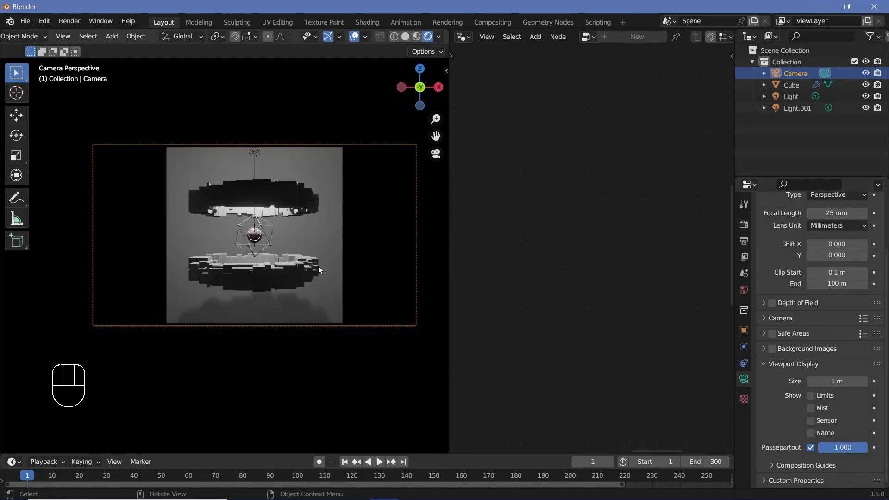
key("g")
key("y")
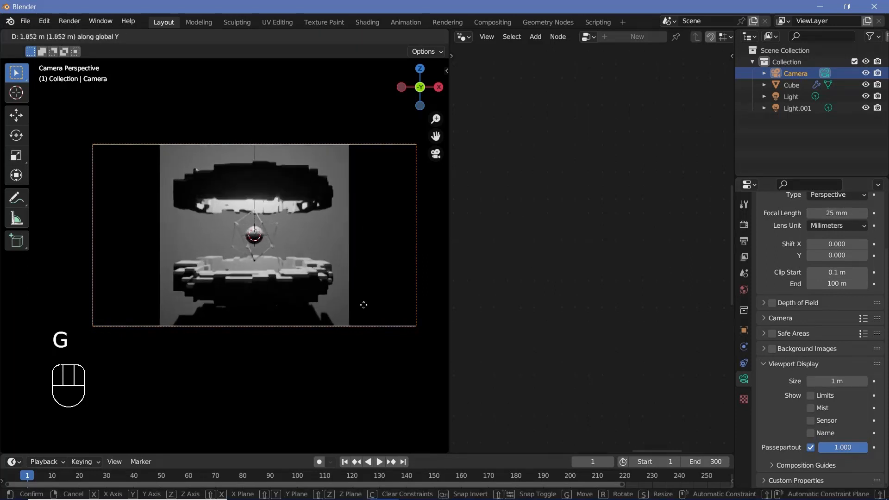
left_click(368, 315)
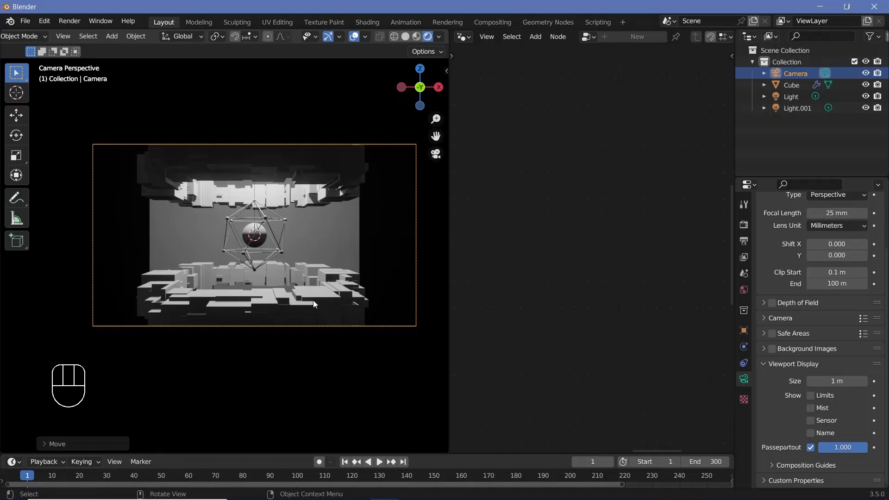
Set the camera's focal length to 50 mm and move the camera back to reframe the block rings
left_click(837, 213)
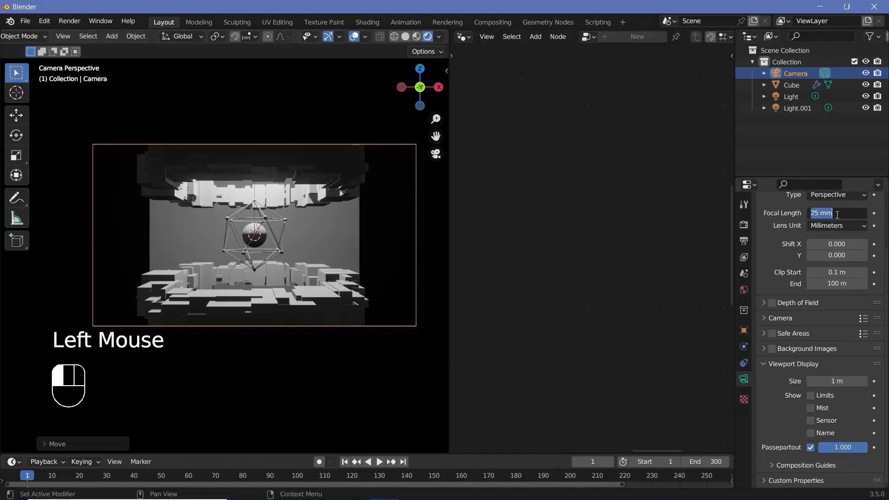
type("50")
key("Return")
key("g")
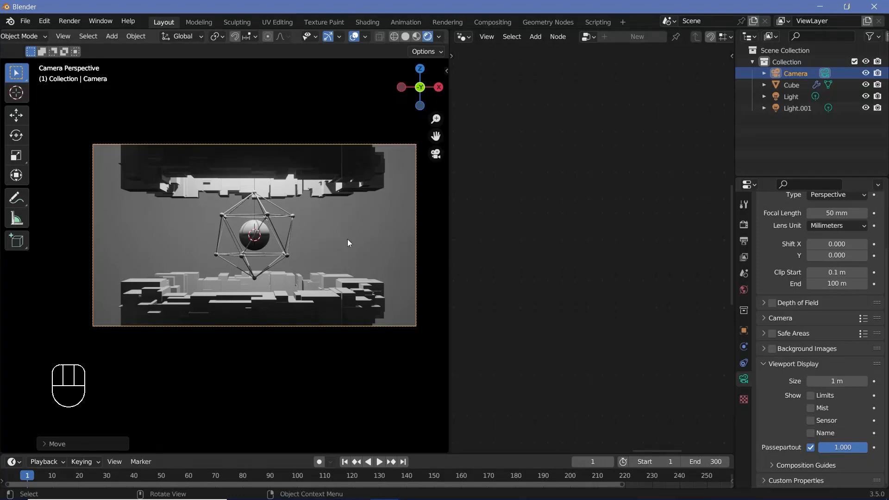
Open the Cube object's wireframe material in the Shader Editor and hide the viewport overlays
left_click(288, 263)
scroll(288, 264, "up", 2)
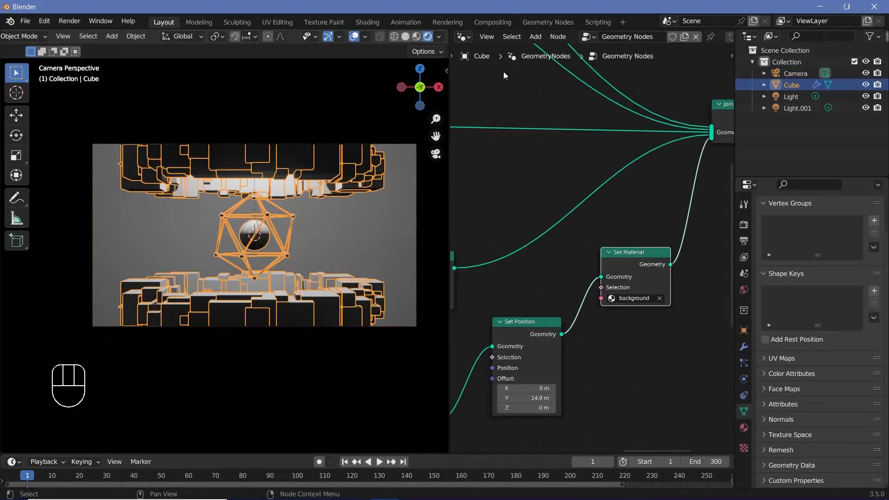
left_click(462, 36)
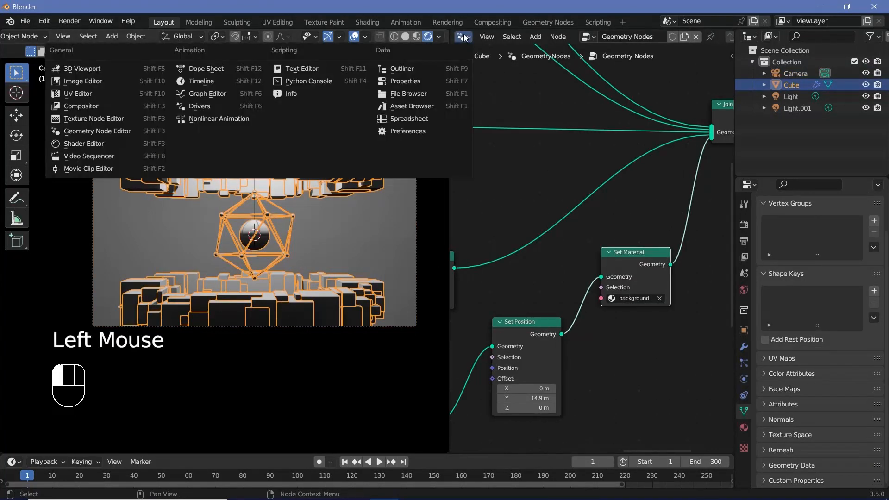
left_click(112, 143)
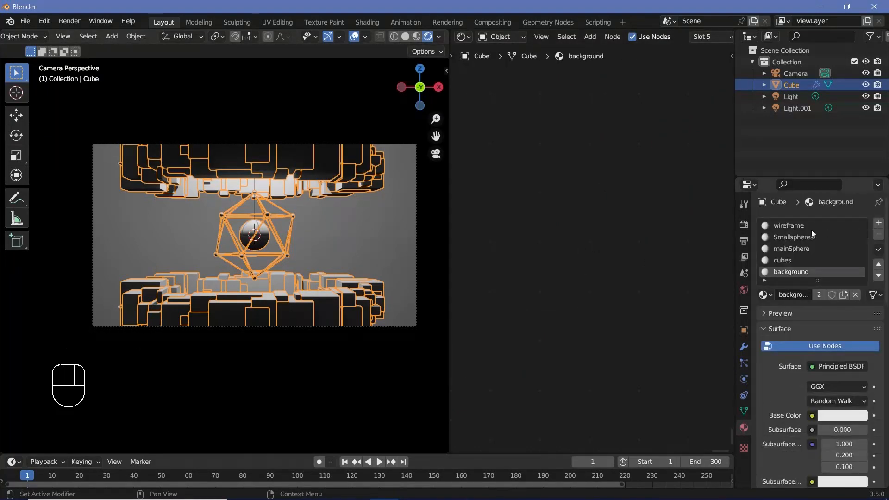
left_click(801, 229)
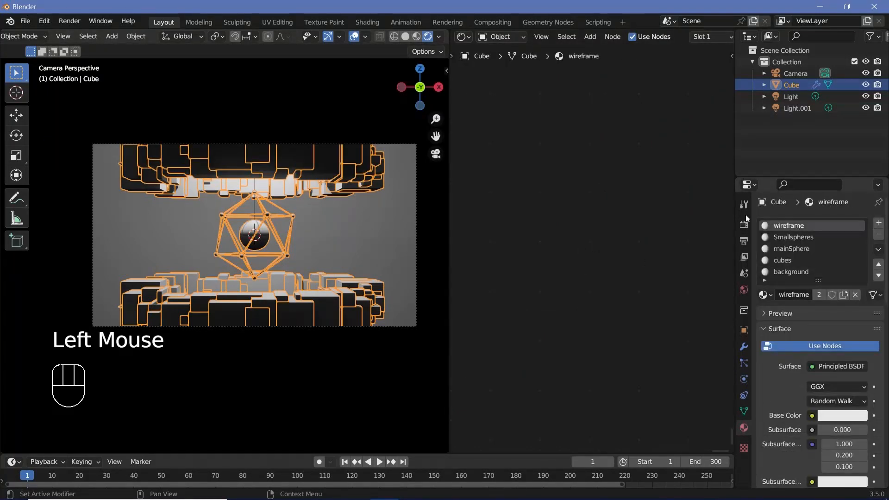
left_click(353, 37)
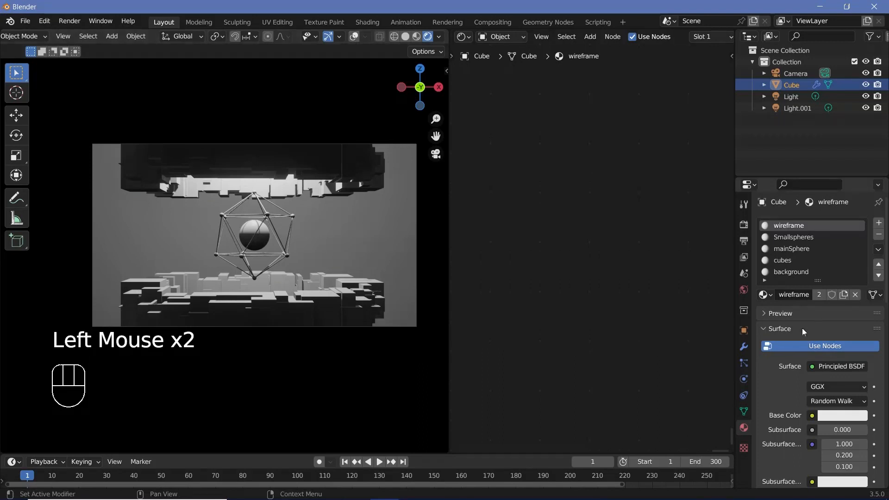
Replace the wireframe material's Principled BSDF with a Diffuse BSDF connected to the Material Output's Surface
scroll(615, 178, "down", 1)
key("KP_Decimal")
middle_click_drag(618, 230, 635, 244)
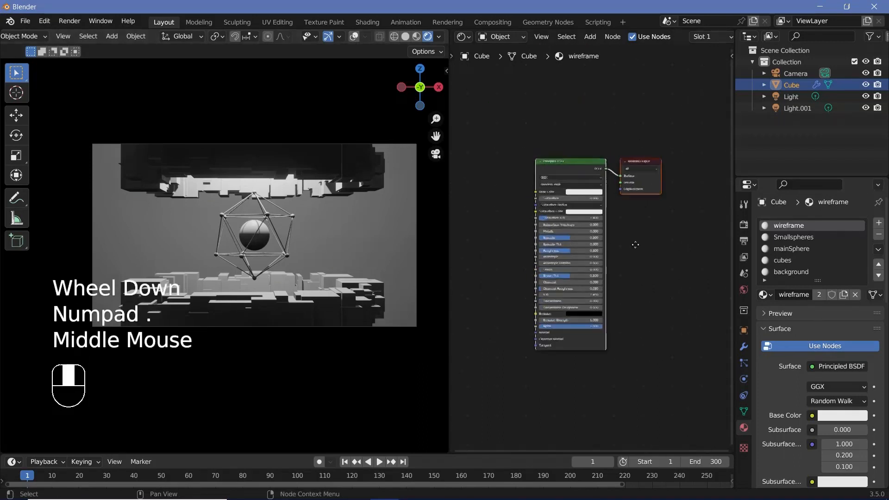
scroll(640, 248, "up", 2)
scroll(280, 234, "up", 3)
left_click(575, 157)
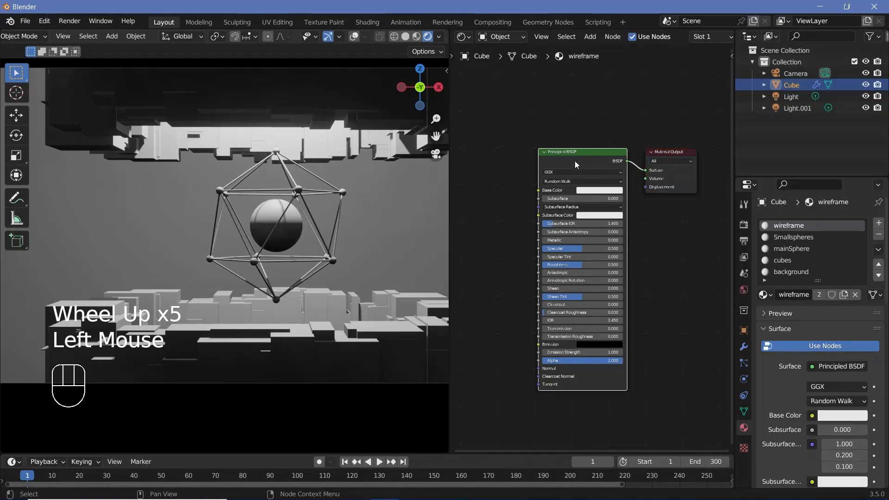
key("x")
key("shift+a")
type("dif")
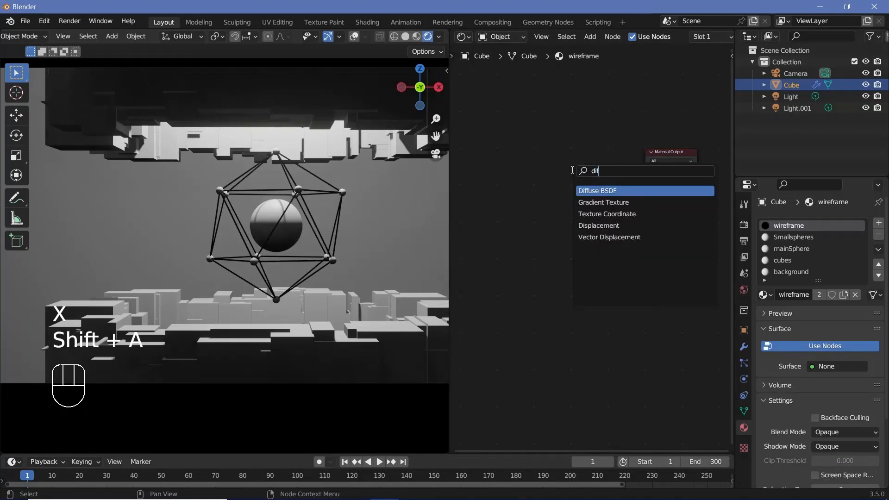
type("f")
left_click(587, 190)
left_click(574, 185)
left_click_drag(612, 171, 645, 171)
Give the Diffuse BSDF a pale orange color with hue 0.075 and saturation about 0.37
scroll(615, 198, "up", 3)
left_click(600, 148)
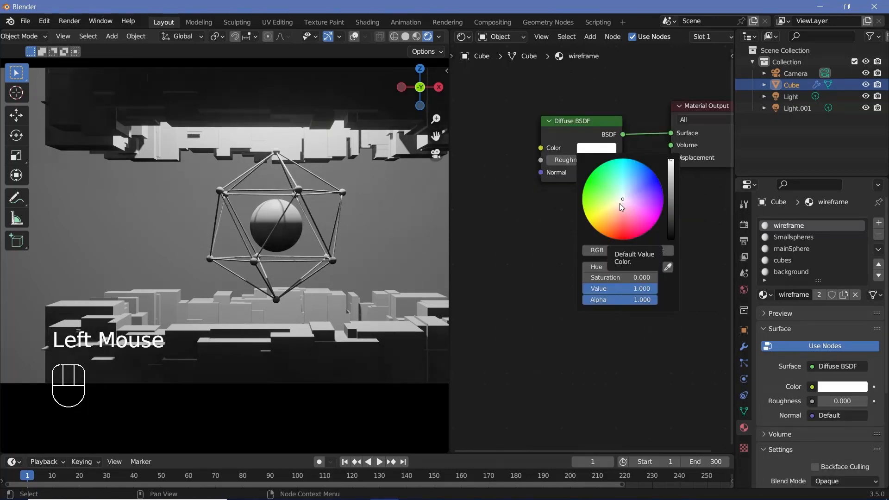
left_click_drag(621, 205, 619, 205, "ctrl")
left_click_drag(623, 268, 624, 267)
type("0.07")
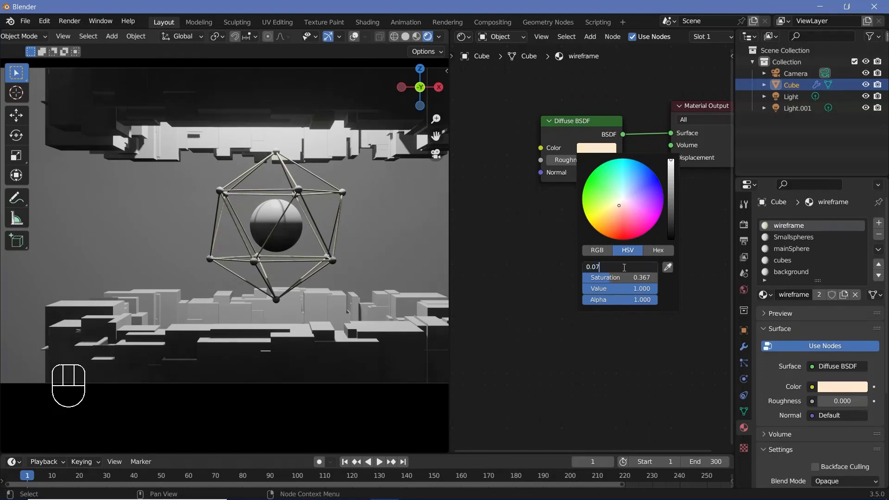
type("5")
key("Return")
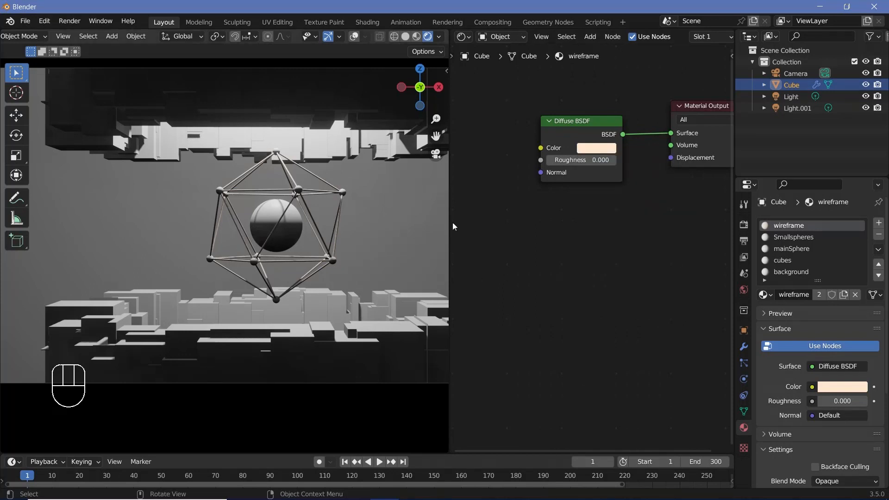
Set the Diffuse BSDF's roughness to 1.000
middle_click_drag(582, 160, 509, 224)
scroll(510, 224, "up", 4)
left_click_drag(509, 225, 620, 225)
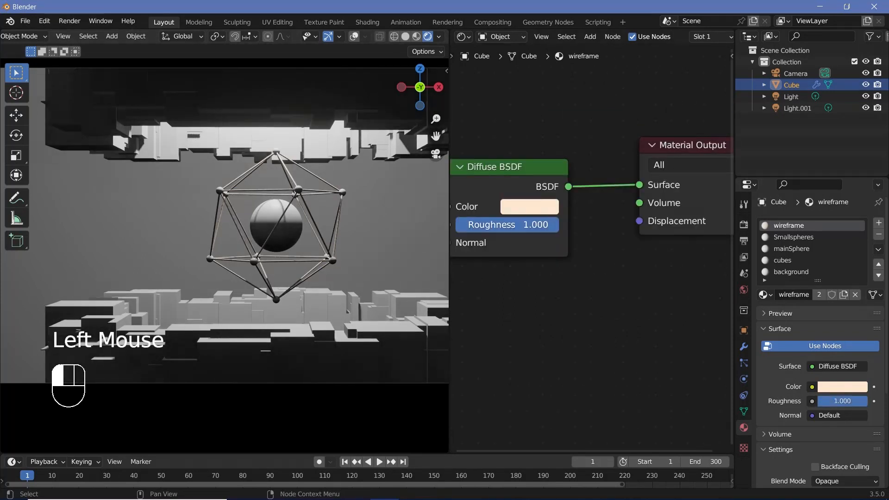
Replace the Smallspheres material's Principled BSDF with a Glossy BSDF connected to the Material Output's Surface
left_click(793, 235)
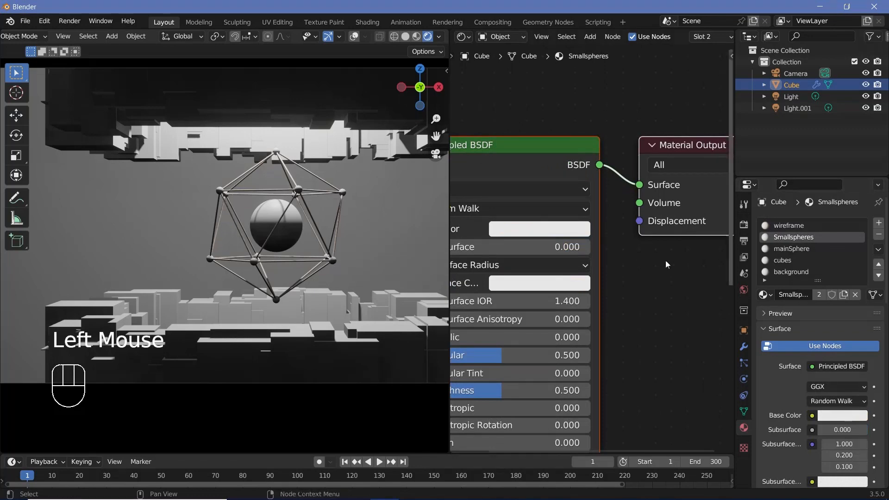
scroll(648, 273, "down", 2)
middle_click_drag(497, 143, 537, 125)
left_click(569, 171)
left_click(528, 165)
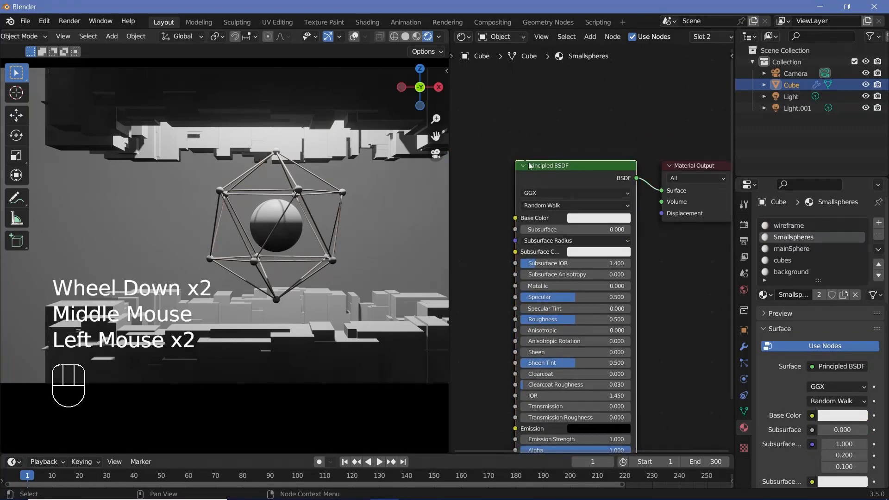
key("x")
key("shift+a")
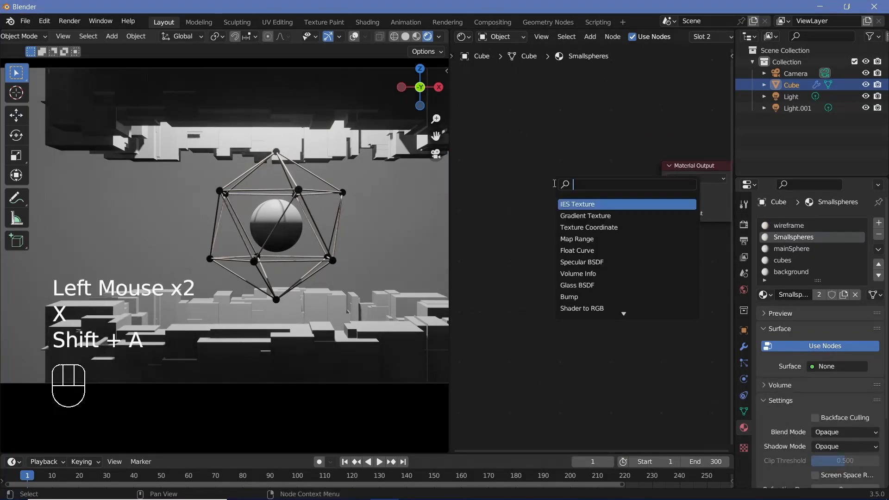
type("glo")
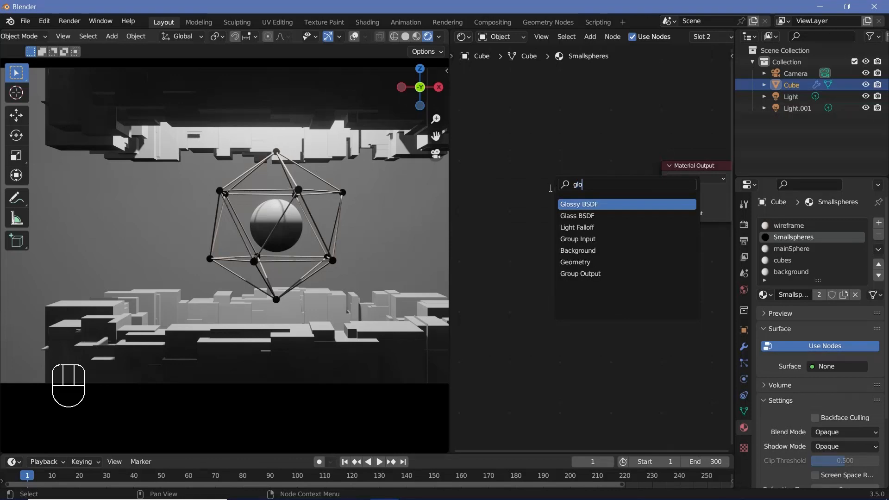
key("Return")
left_click(551, 187)
left_click_drag(595, 192, 661, 190)
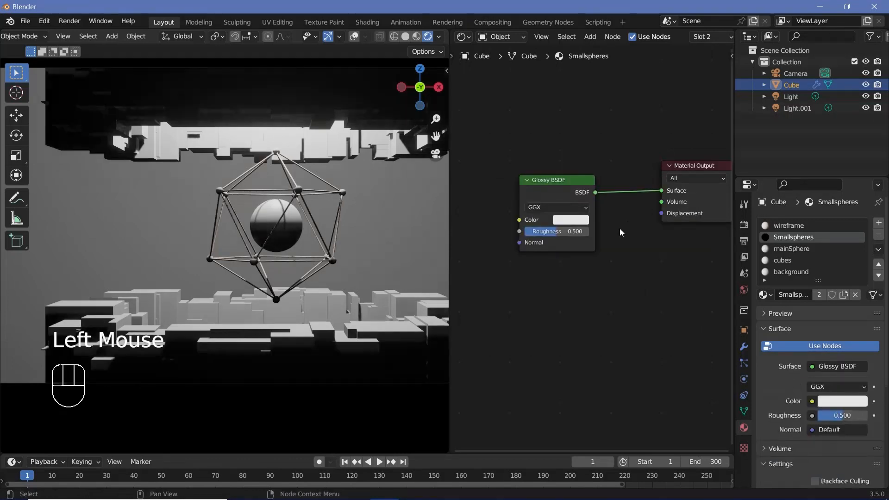
Give the Glossy BSDF a pale orange color with hue 0.075 and saturation 0.5
scroll(619, 229, "up", 3)
left_click(557, 203)
left_click(591, 381)
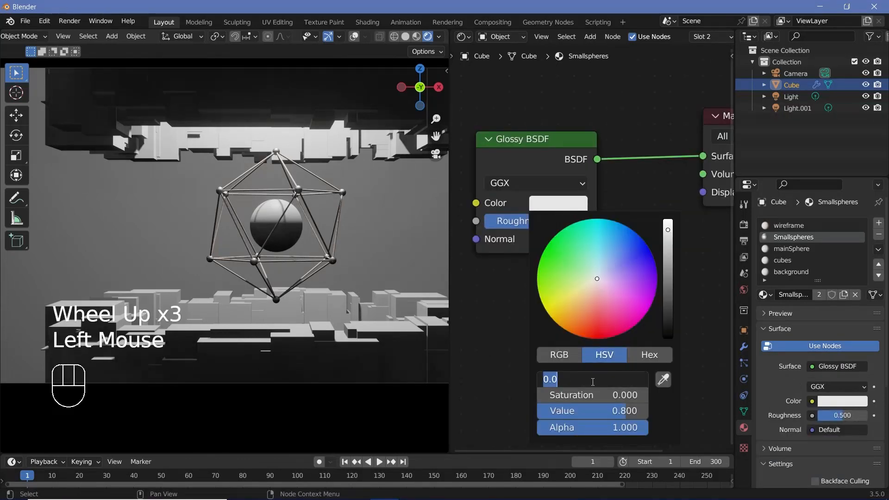
key("Return")
left_click_drag(592, 395, 633, 395)
left_click(576, 395)
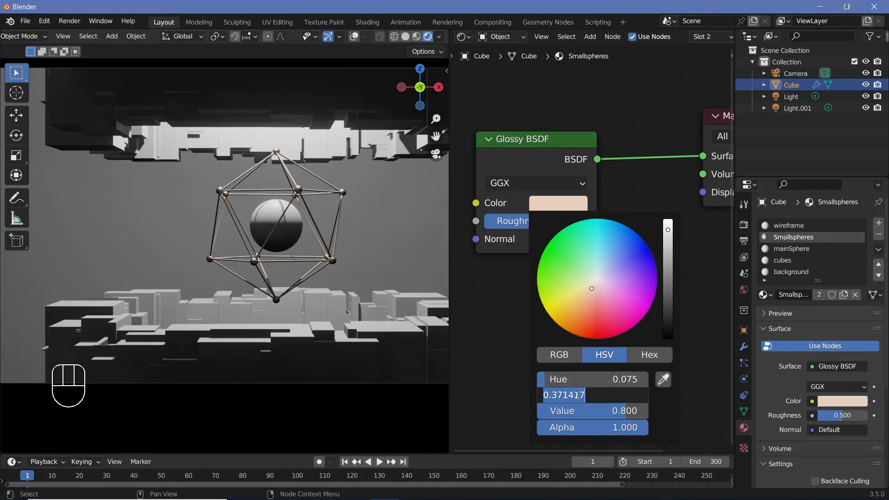
type("0.5")
key("Return")
Set the Glossy BSDF's roughness to 0.4
left_click_drag(534, 220, 537, 221)
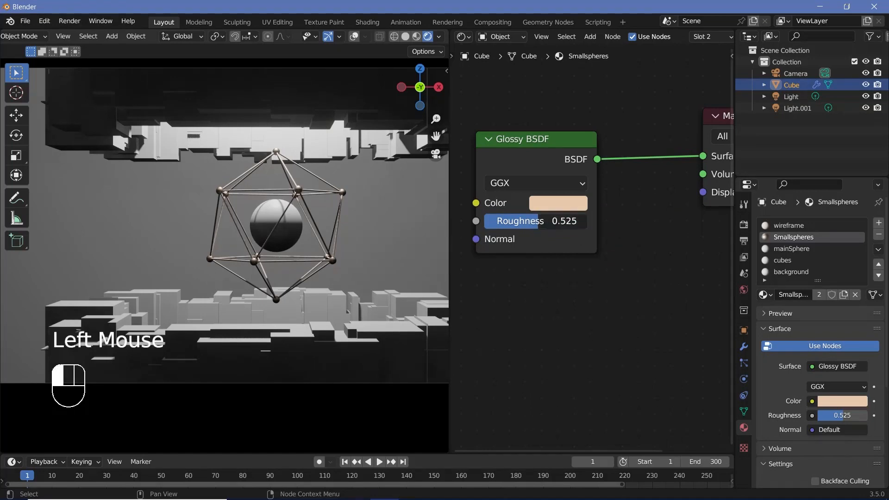
left_click(539, 222)
type("0.4")
key("Return")
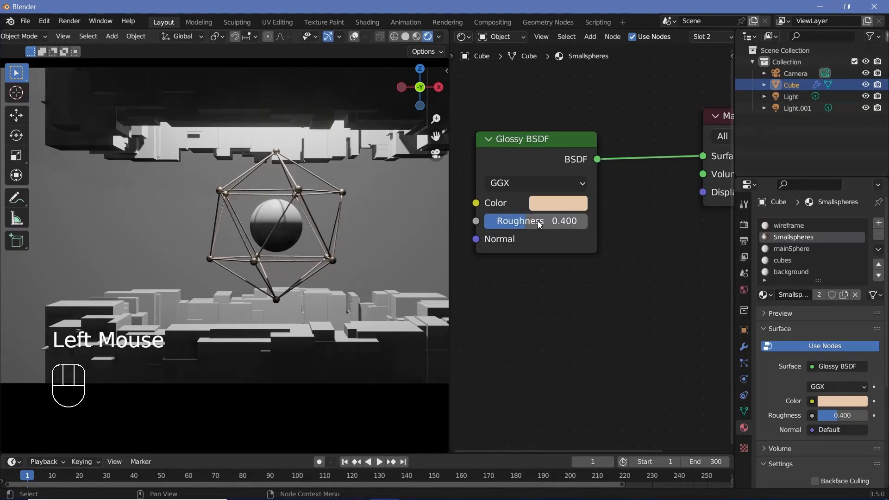
Open the Cube object's mainSphere material in the Shader Editor
scroll(434, 218, "up", 2)
left_click(792, 250)
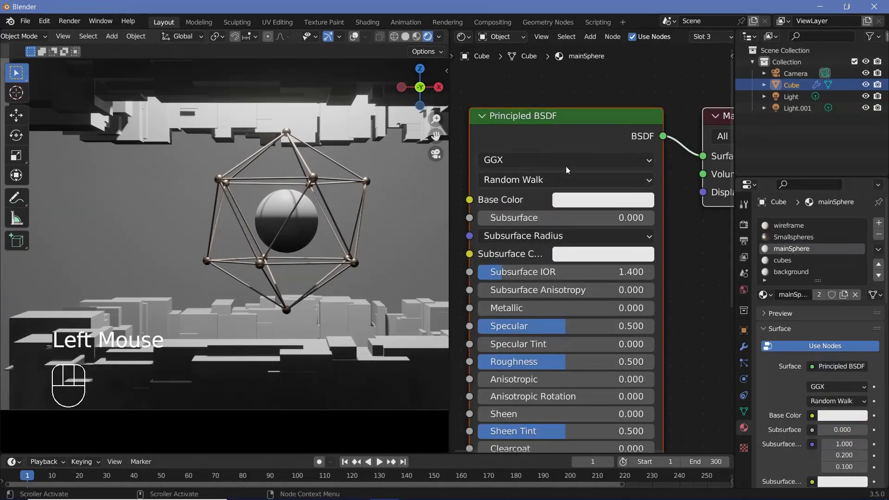
scroll(486, 166, "down", 2)
middle_click_drag(458, 178, 486, 166)
key("shift+a")
key("ctrl+z")
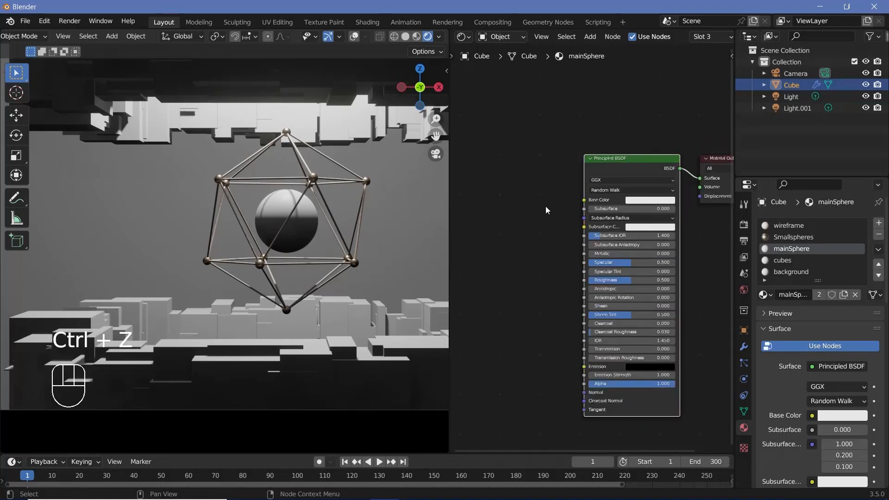
middle_click_drag(519, 251, 573, 222)
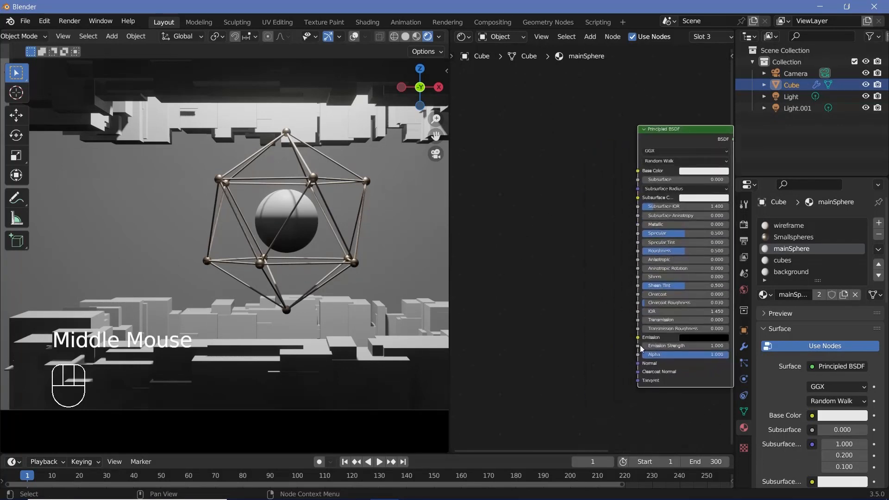
left_click(662, 338)
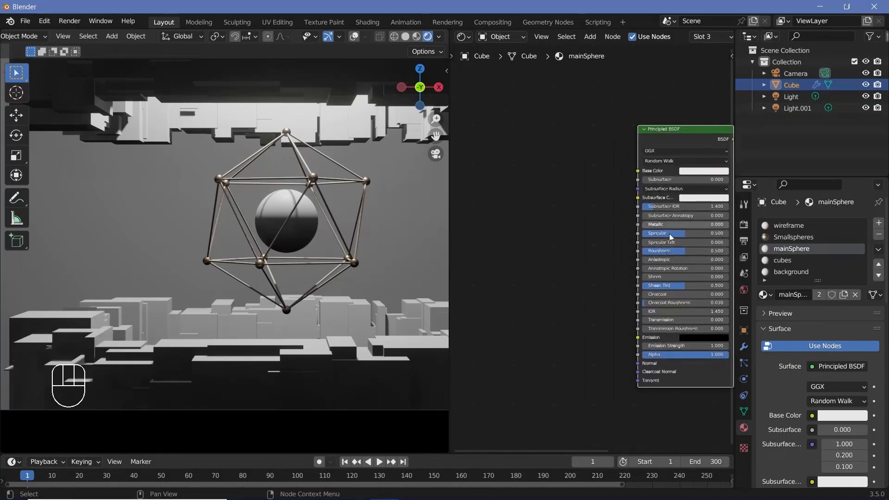
middle_click_drag(542, 249, 586, 227)
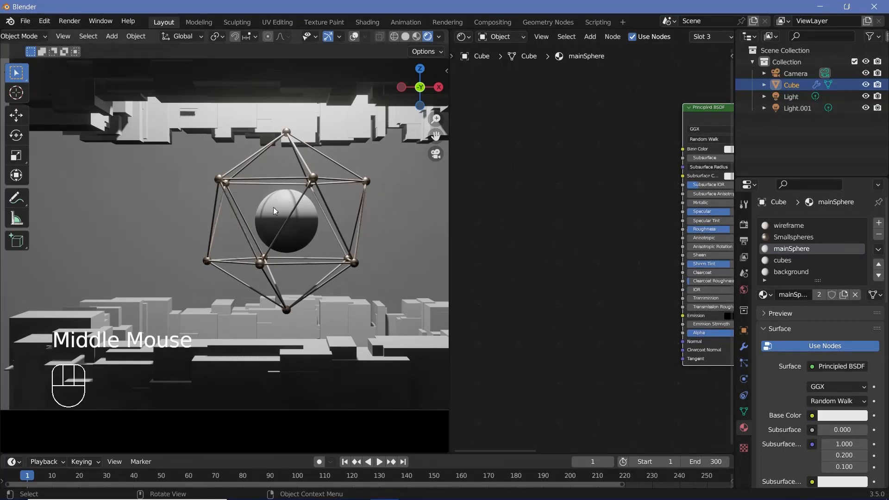
Add a Voronoi Texture set to Distance to Edge and preview its Distance output directly on the main sphere
key("shift+a")
left_click(534, 269)
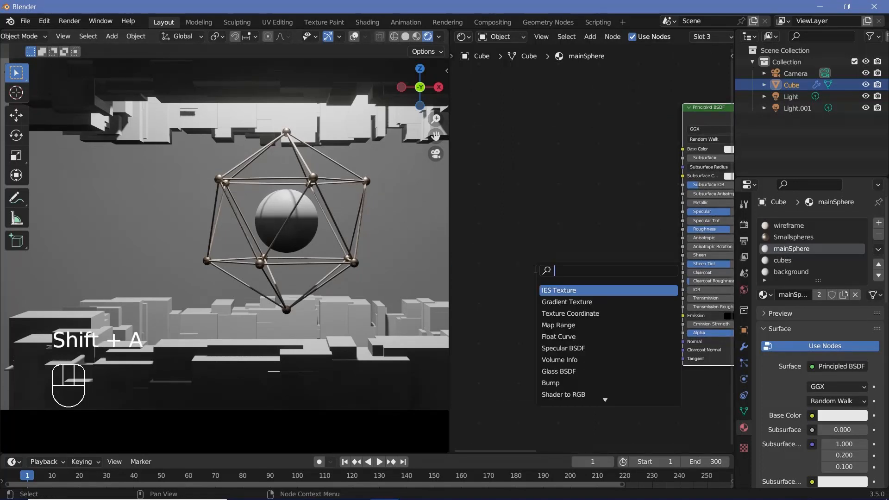
type("voro")
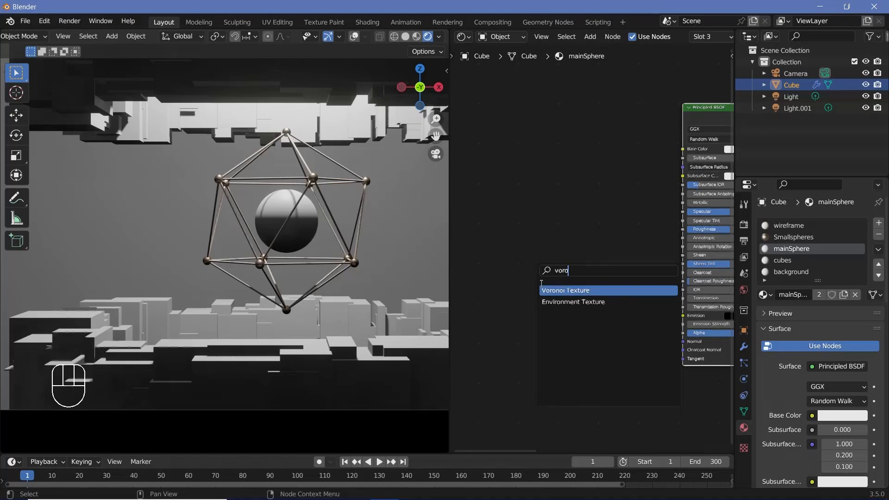
left_click(504, 323)
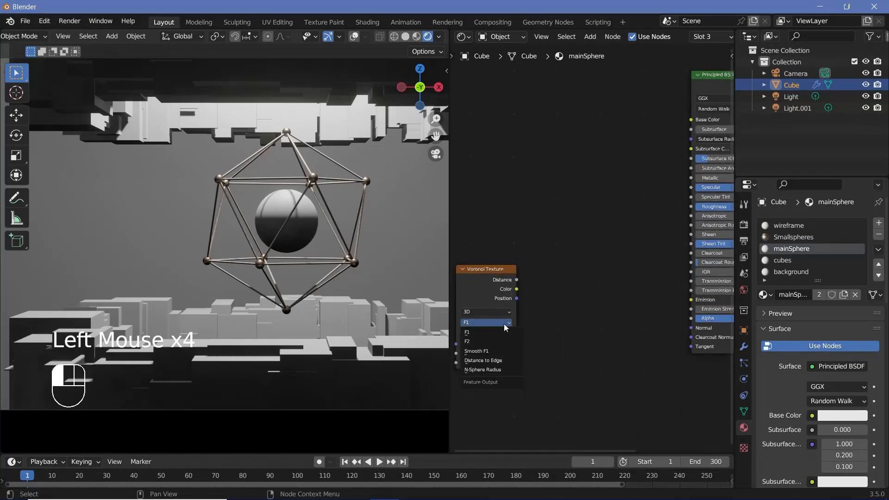
left_click(490, 362)
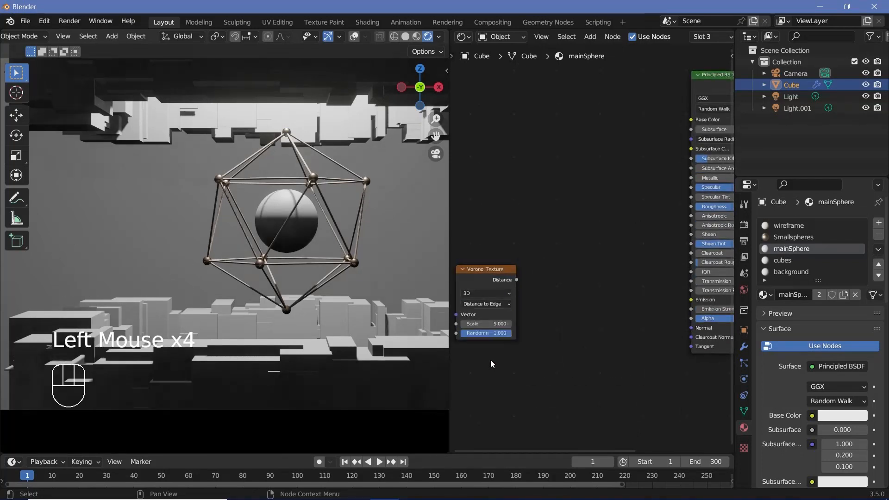
left_click(496, 278, "ctrl+shift")
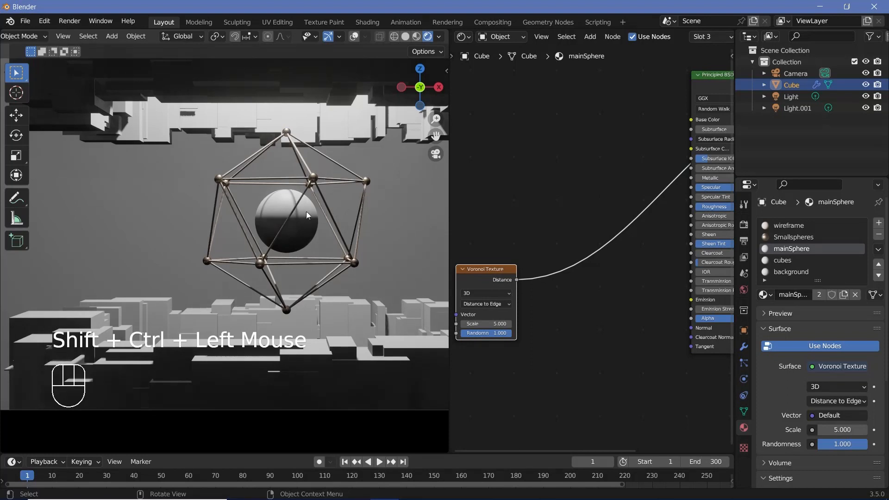
scroll(315, 217, "up", 3)
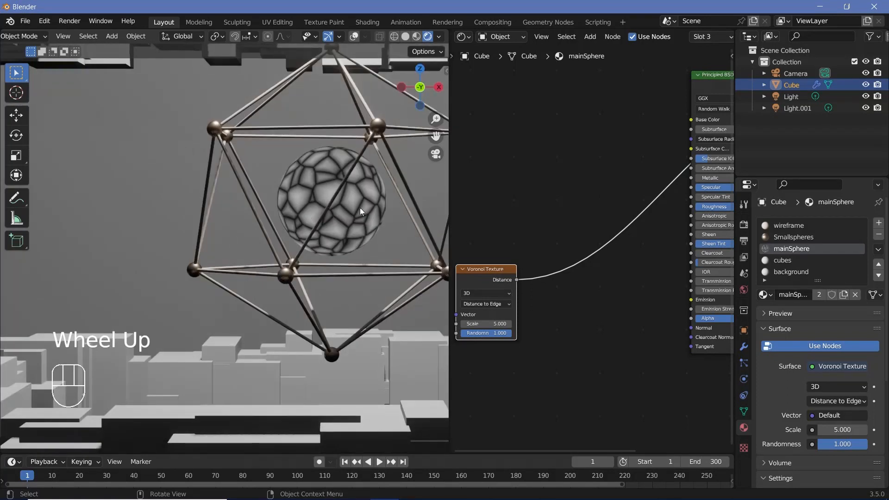
Insert a ColorRamp on the link between the Voronoi Texture's Distance output and the Material Output
key("shift+a")
left_click(524, 263)
type("c")
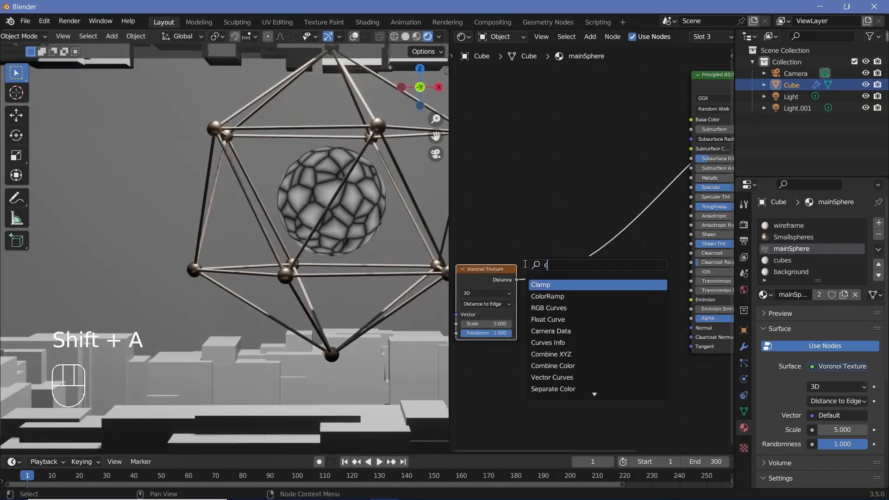
type("olou")
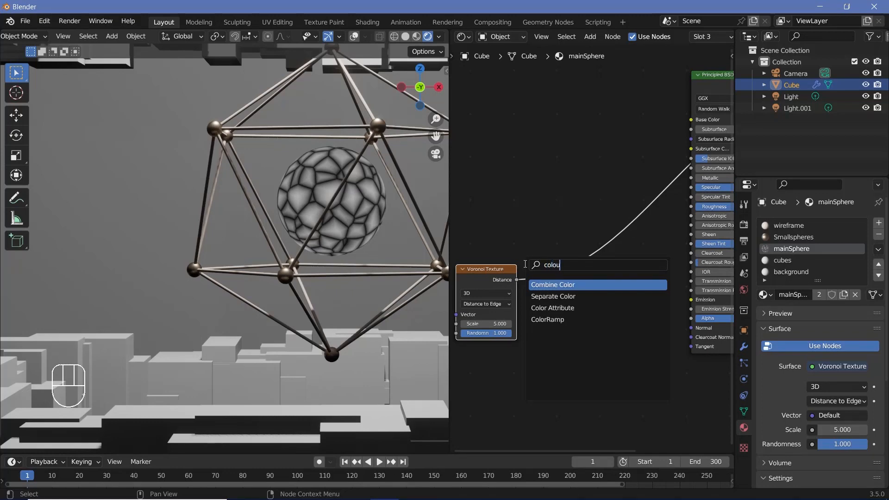
left_click(554, 318)
Reverse the ColorRamp so white sits at position 0 and move the black stop to about 0.036
scroll(351, 196, "up", 2)
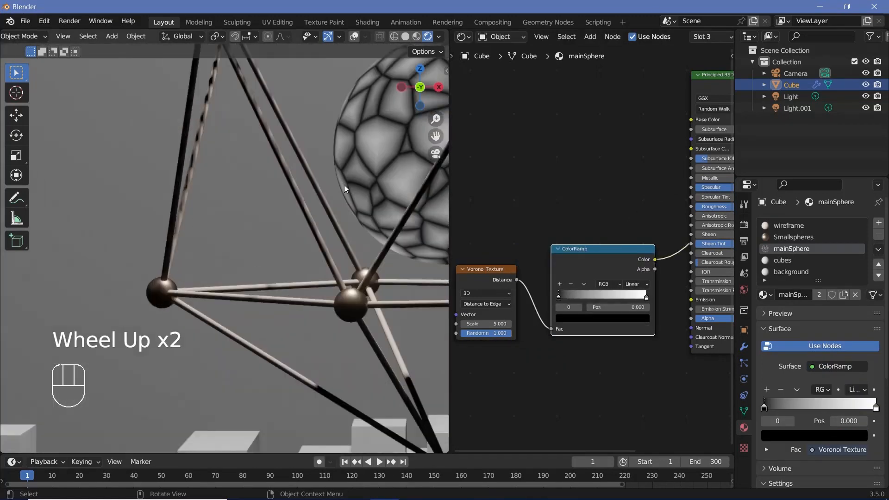
scroll(574, 279, "down", 2)
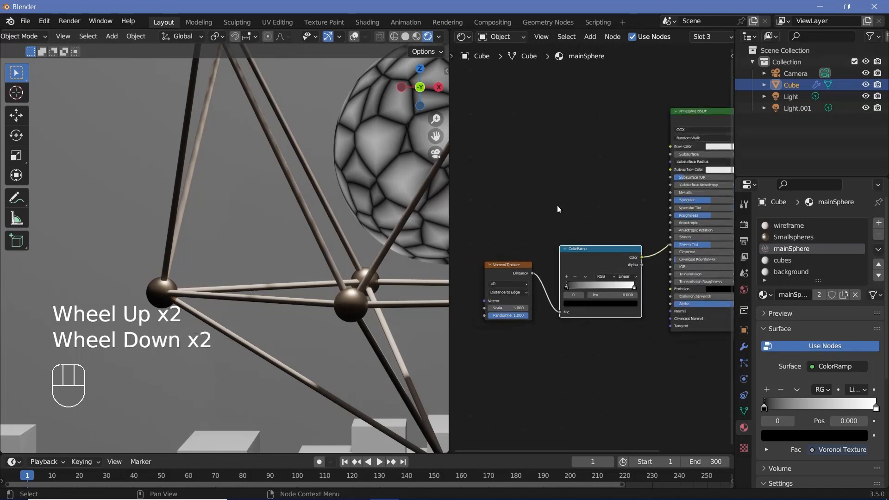
scroll(374, 174, "down", 2)
middle_click_drag(370, 173, 336, 175, "shift")
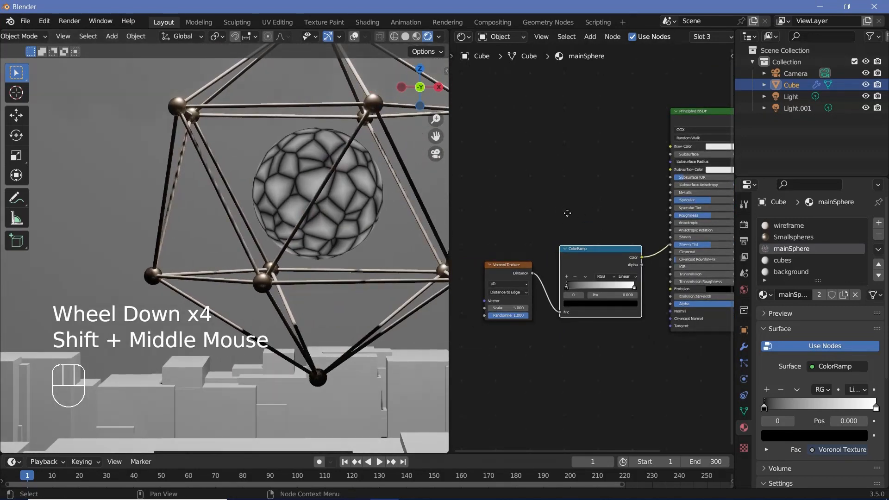
middle_click_drag(565, 212, 537, 206)
left_click_drag(539, 218, 508, 255)
middle_click_drag(518, 278, 537, 271)
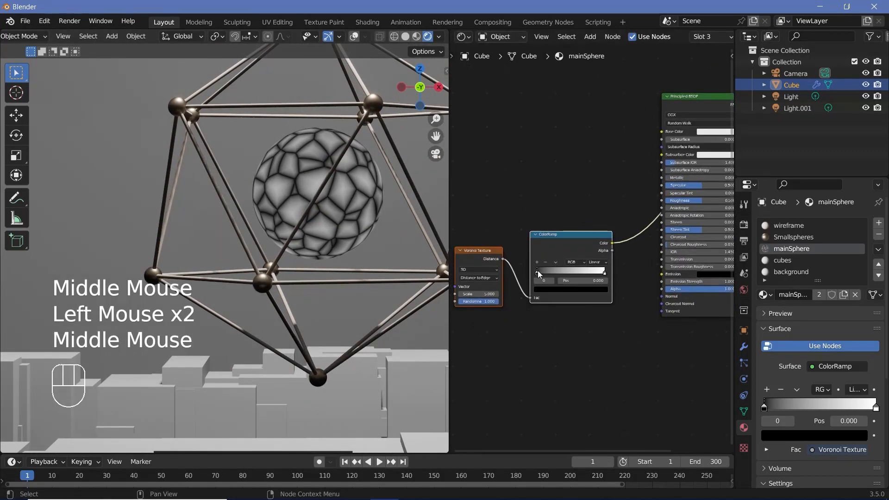
left_click_drag(537, 272, 486, 267)
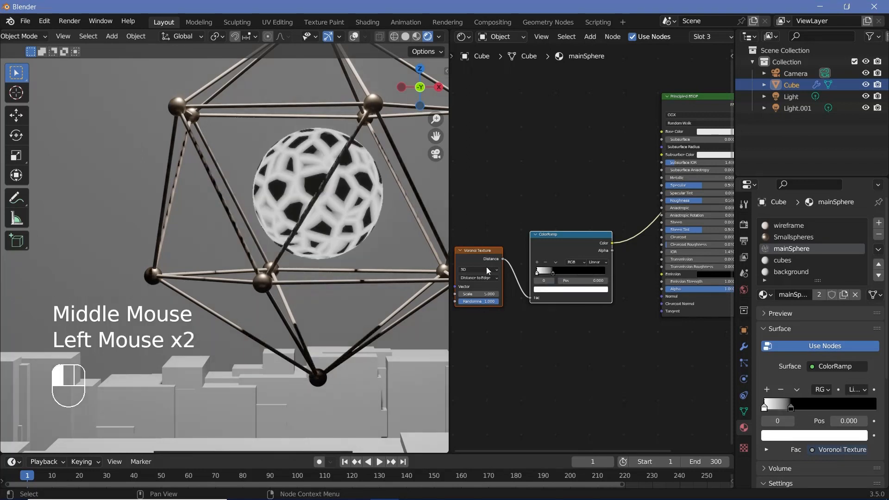
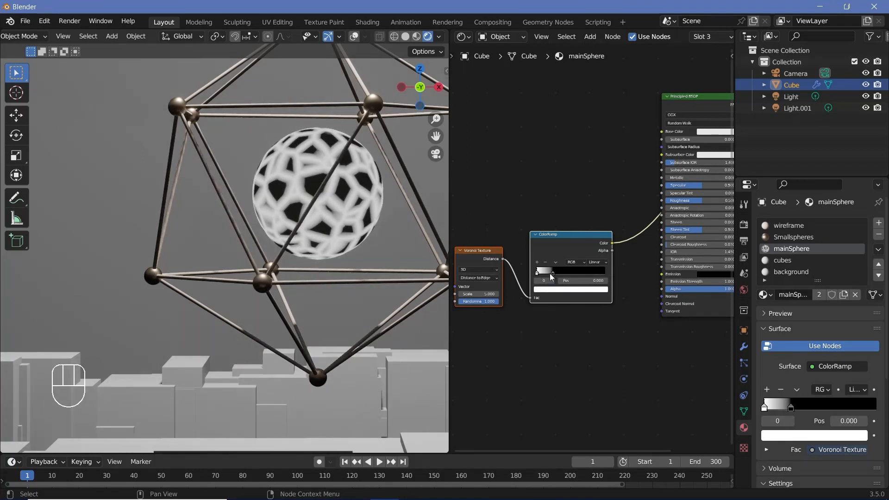
left_click_drag(552, 274, 538, 276)
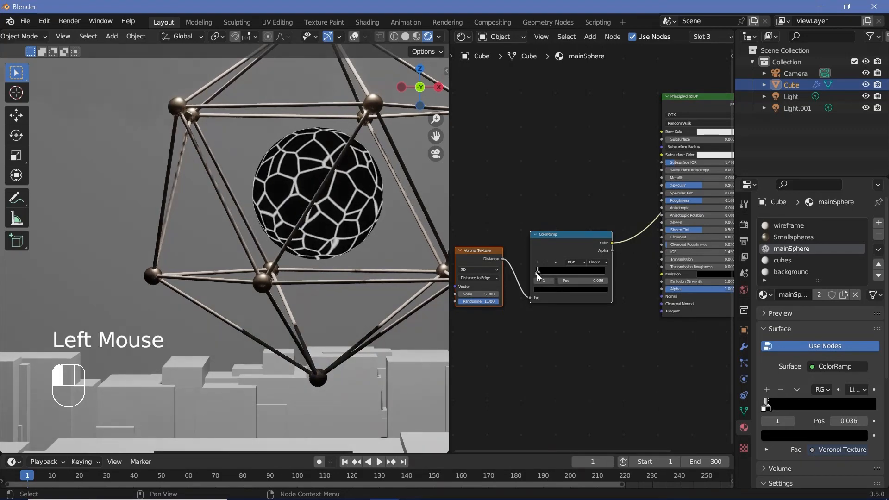
Add a Noise Texture and connect its Fac output to the Voronoi Texture's Vector input
middle_click_drag(523, 245, 570, 225)
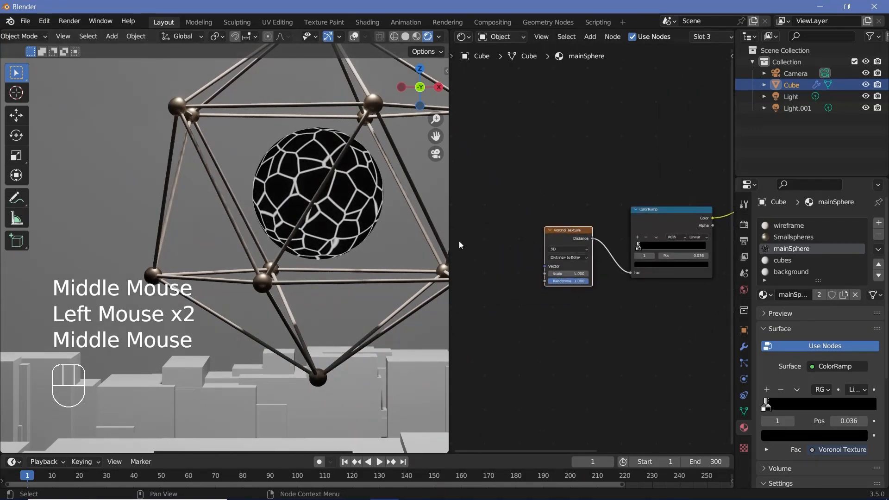
key("shift+a")
type("noise")
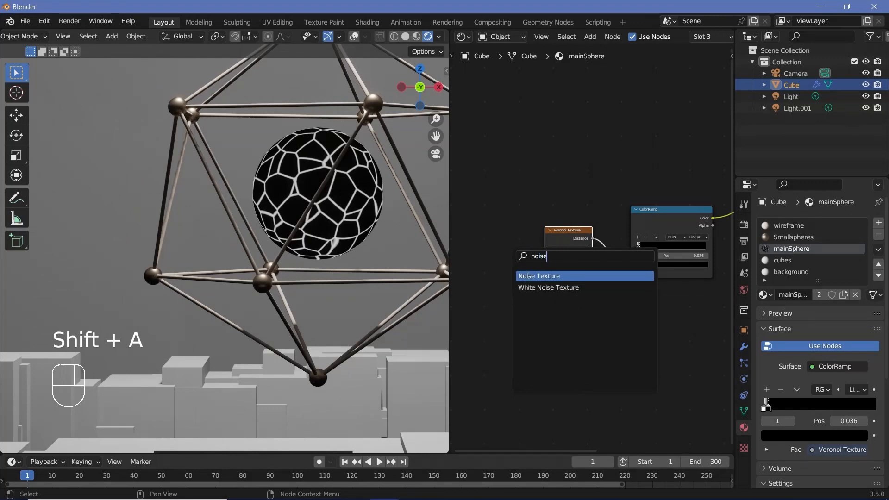
key("Return")
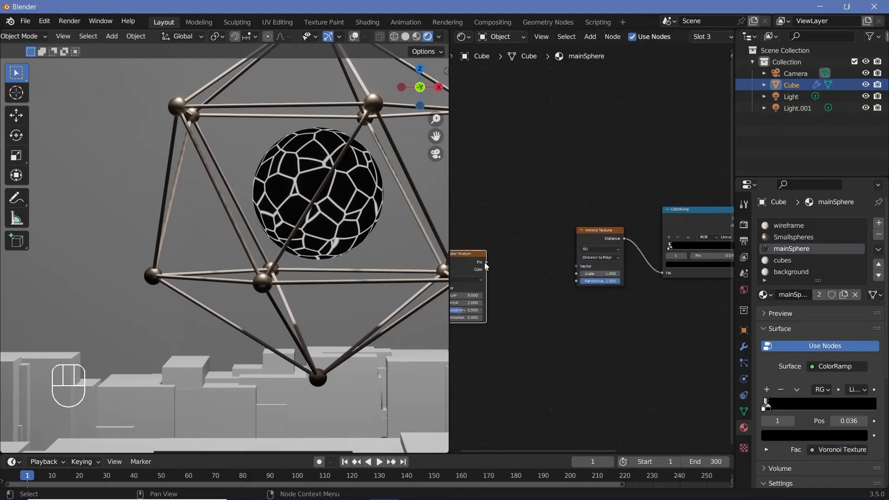
left_click_drag(486, 262, 574, 265)
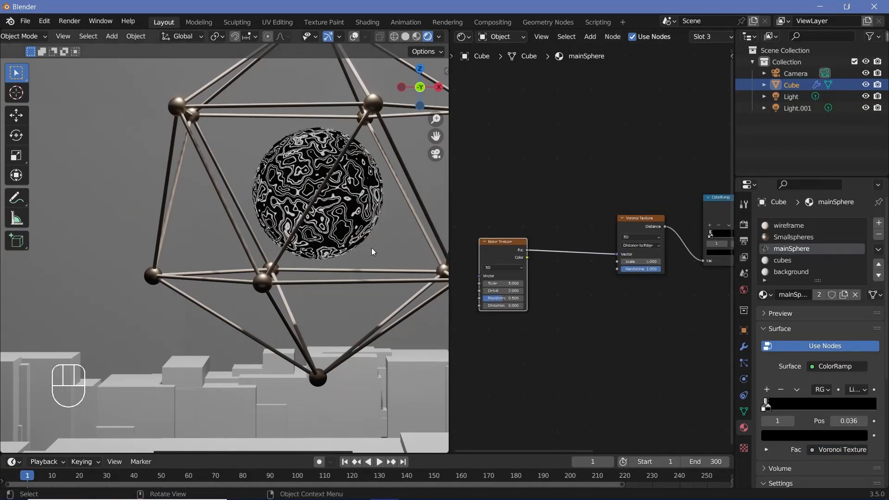
Set the Noise Texture's scale to 1
scroll(595, 244, "up", 2)
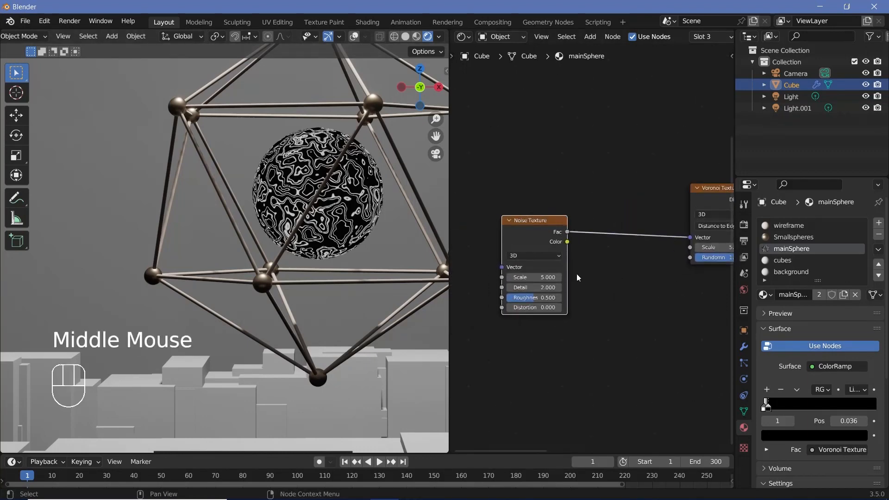
middle_click_drag(515, 297, 579, 277)
left_click_drag(536, 279, 500, 279)
double_click(539, 280)
type("1")
key("Return")
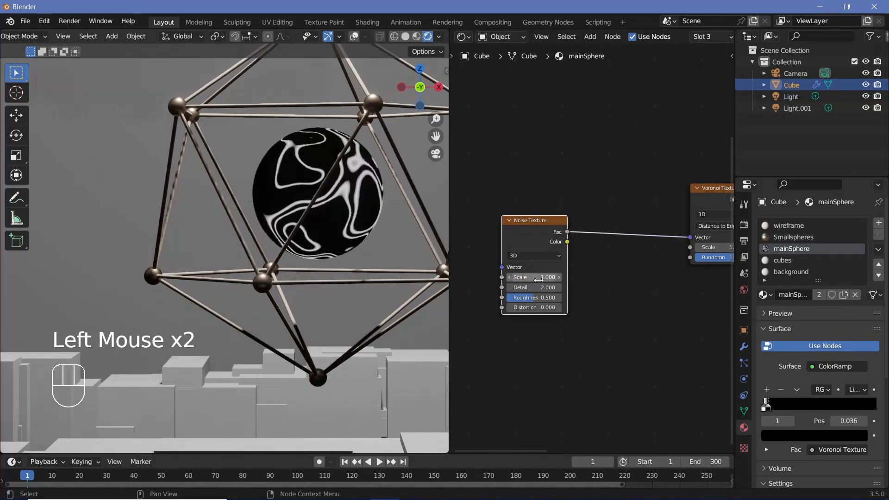
key("shift+a")
left_click(623, 242)
type("wave")
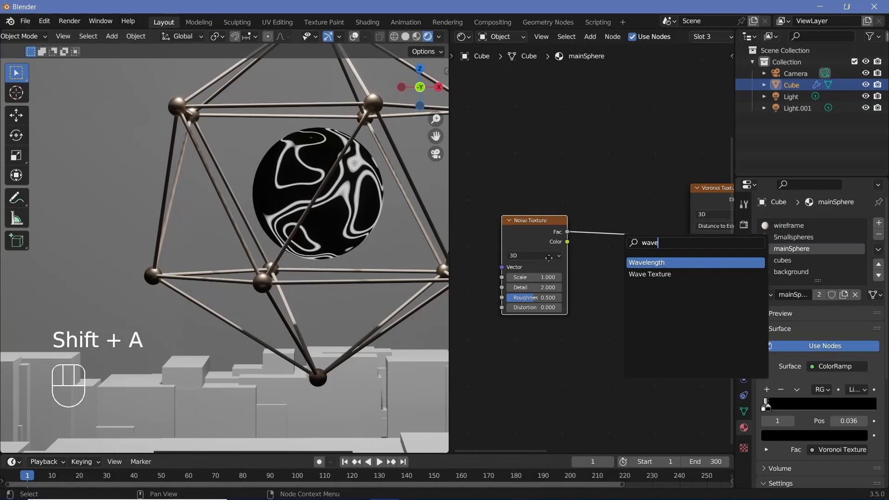
key("Return")
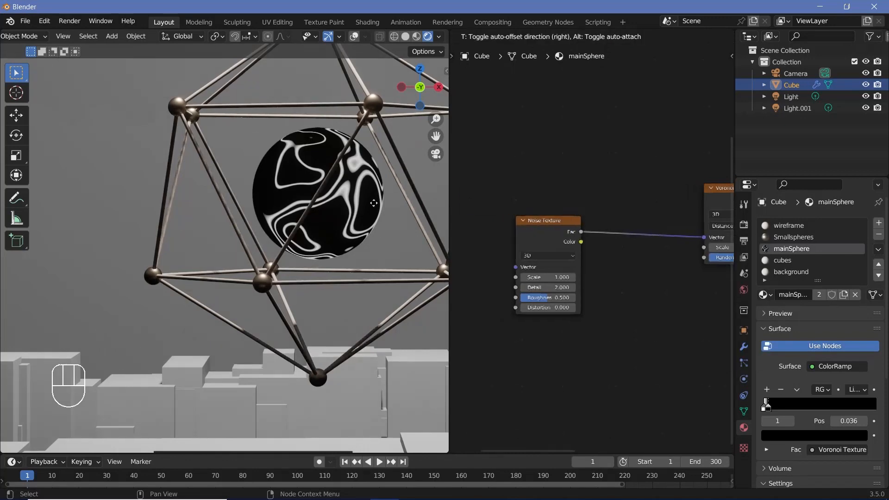
left_click(673, 254)
key("x")
Insert a Wave Texture on the link between the Noise Texture's Fac output and the Voronoi Texture's Vector input
middle_click_drag(676, 256, 532, 279)
key("shift+a")
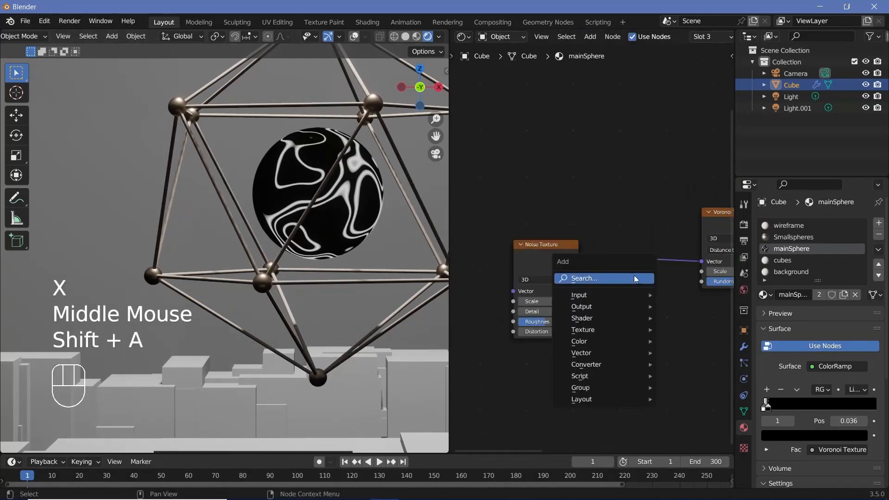
left_click(632, 278)
type("wave")
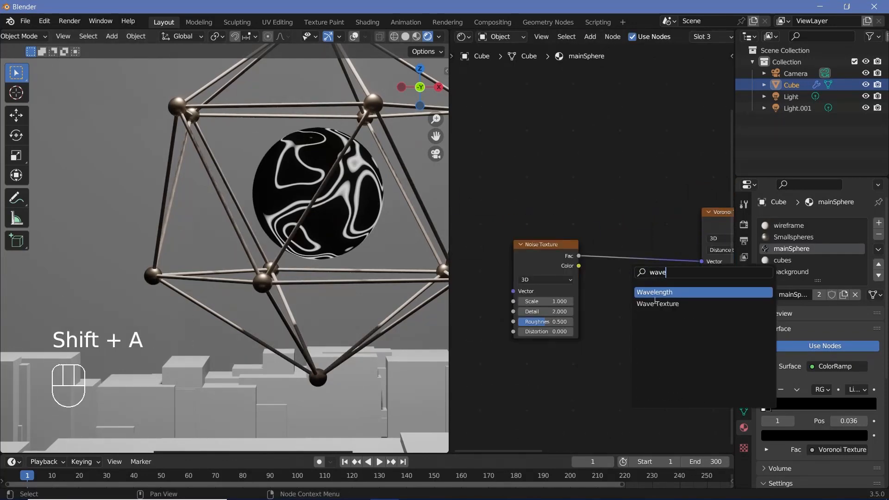
left_click(656, 303)
left_click(656, 315)
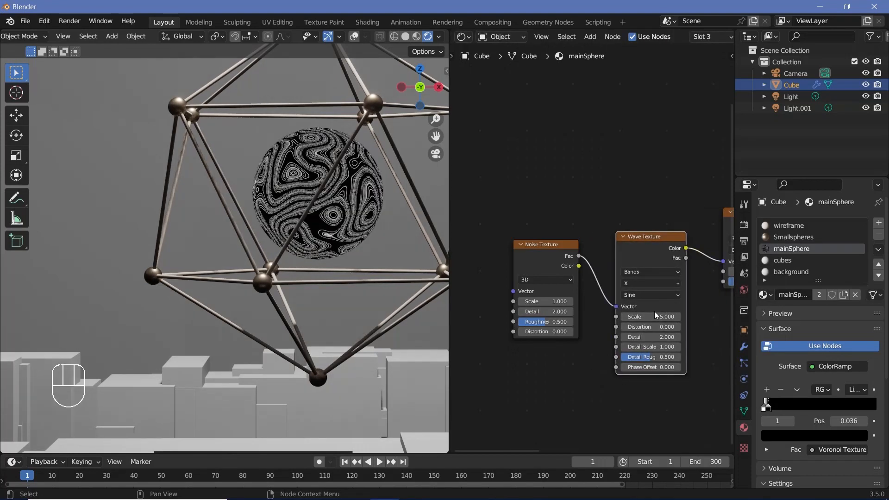
Set the Wave Texture's scale to 1
left_click_drag(655, 315, 623, 314)
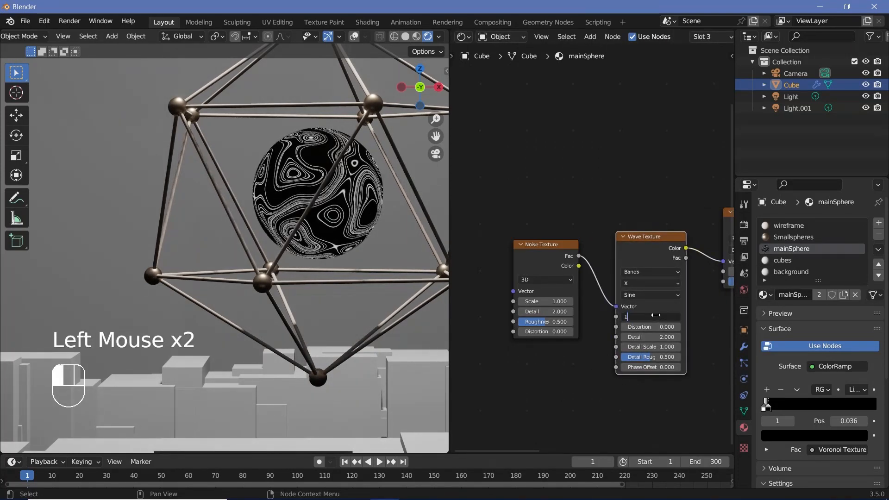
type("1")
key("Return")
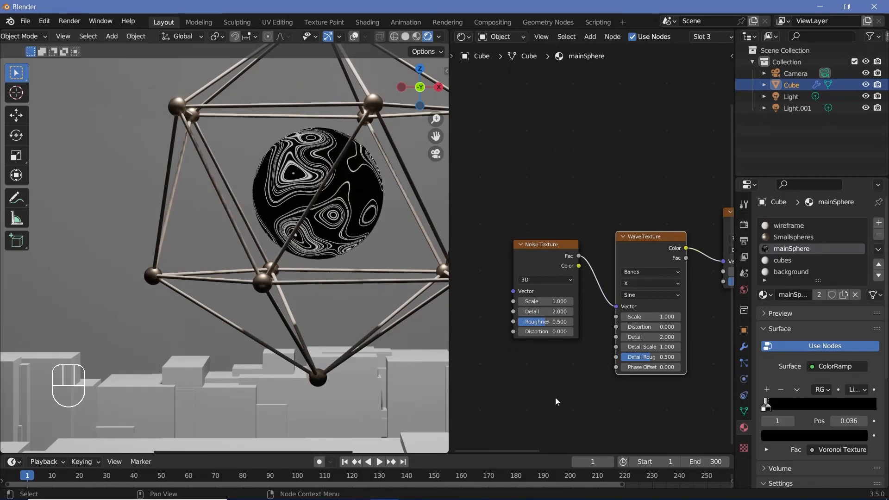
Add a Math node below the ColorRamp and set its operation to Multiply
scroll(582, 372, "down", 2)
middle_click_drag(582, 371, 588, 287)
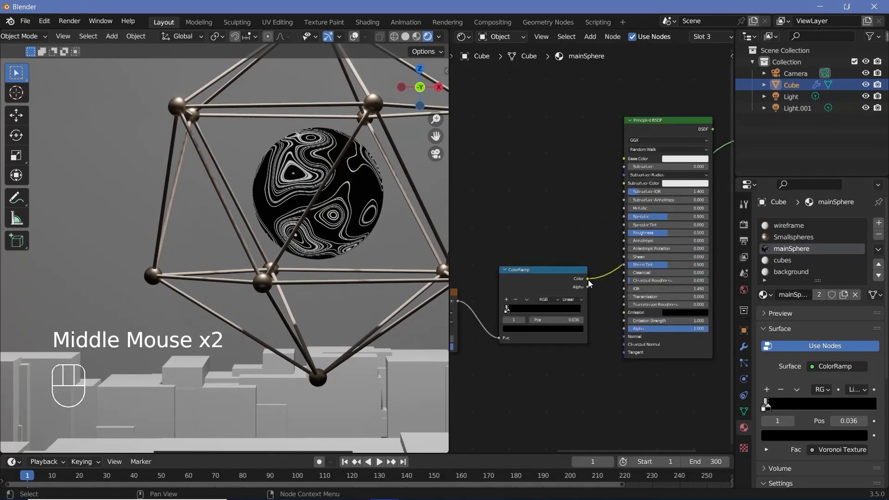
left_click_drag(561, 277, 541, 275)
middle_click_drag(584, 329, 611, 323)
key("shift+a")
left_click(611, 320)
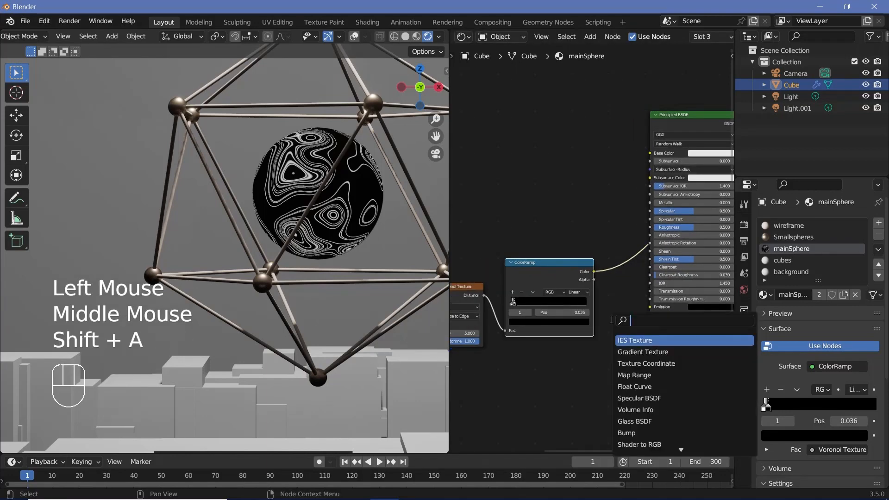
type("ma")
key("Return")
left_click(582, 368)
left_click(579, 375)
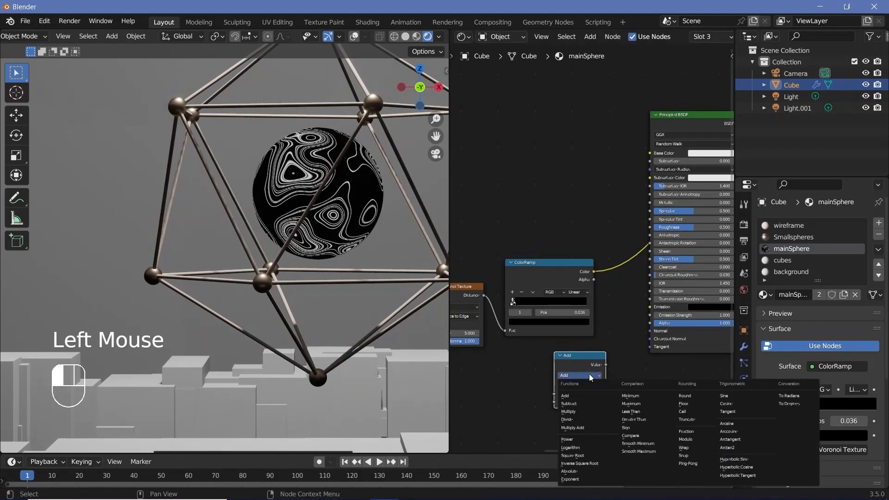
left_click(584, 404)
Move the Principled BSDF and Material Output farther from the ColorRamp and place the Multiply node in the gap
middle_click_drag(677, 138, 516, 164)
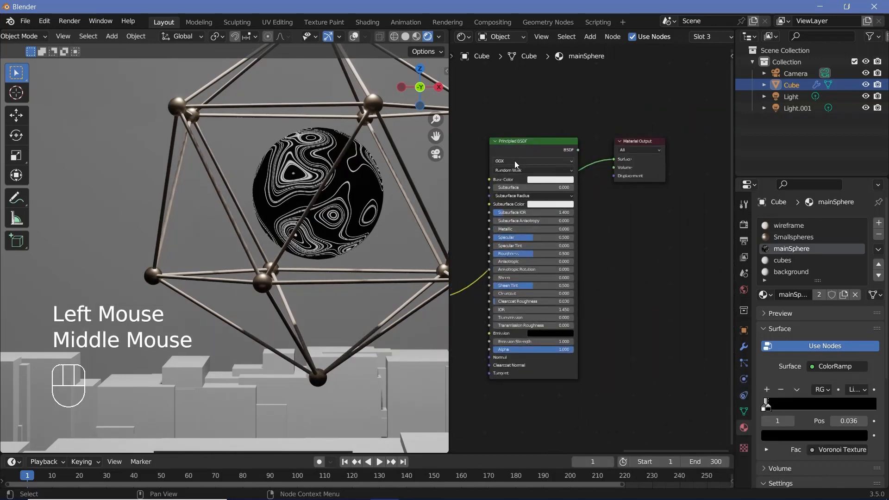
left_click_drag(523, 125, 630, 155)
left_click_drag(629, 155, 723, 148)
middle_click_drag(499, 263, 614, 220)
left_click_drag(537, 339, 620, 280)
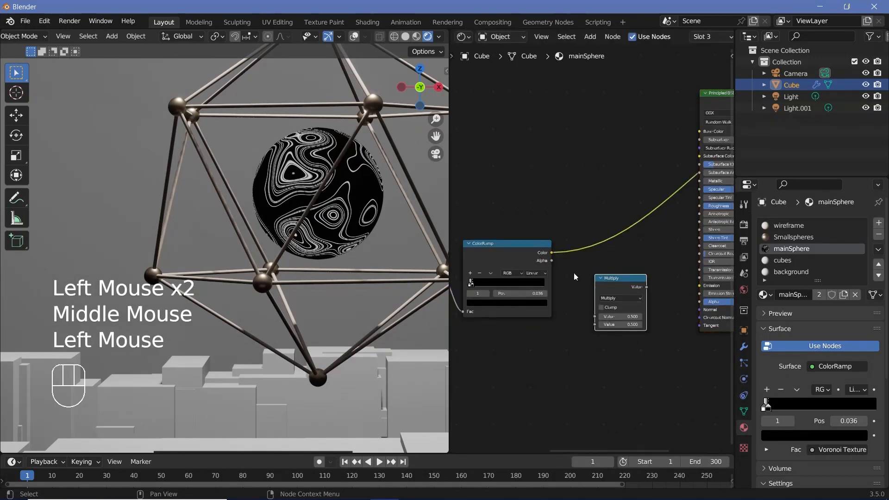
Route the ColorRamp's Color through the Multiply node with a factor of 50 into the Principled BSDF's Emission Strength
left_click_drag(551, 252, 594, 317)
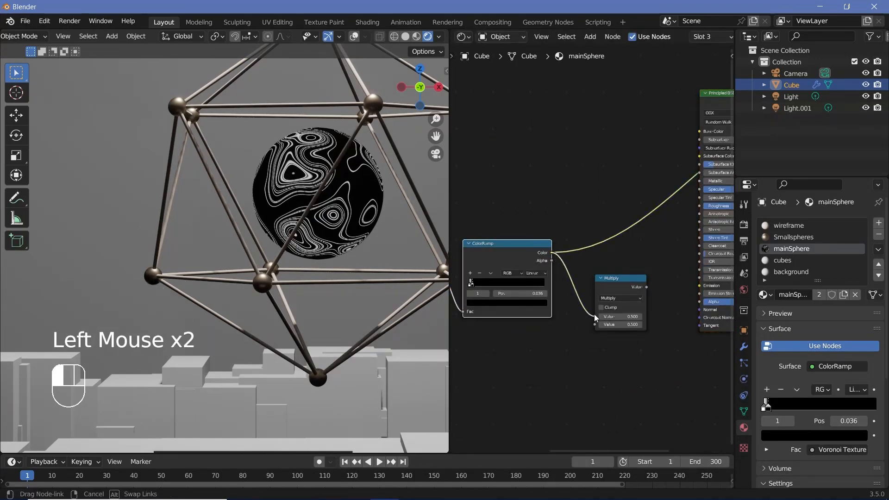
left_click(632, 324)
type("50")
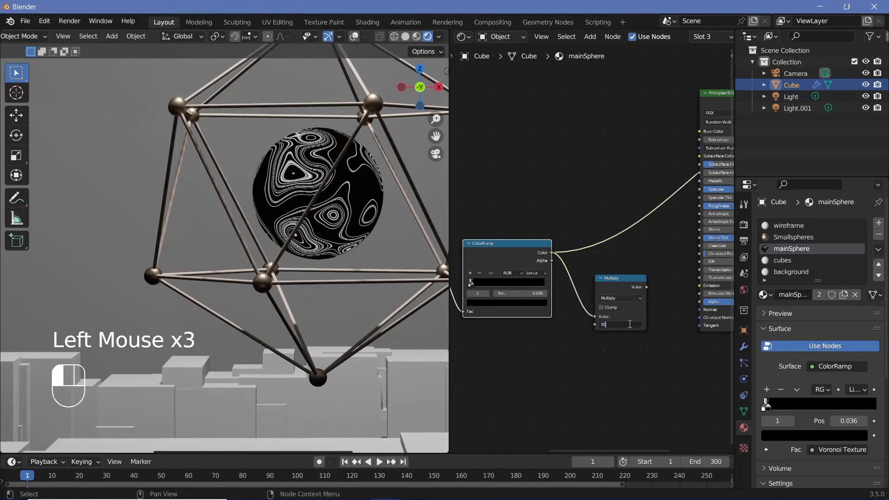
key("Return")
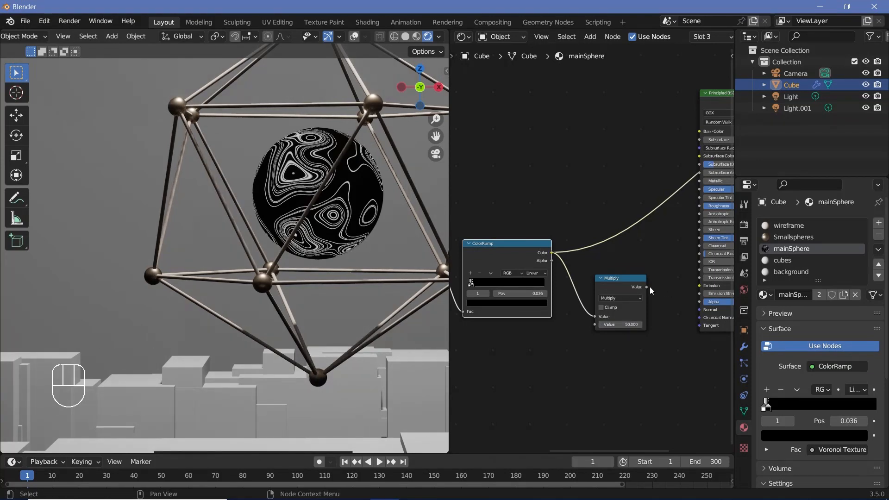
left_click_drag(647, 287, 700, 296)
Set the Principled BSDF's emission colour to orange with hue 0.075, saturation 0.9 and value 1
scroll(588, 333, "up", 2)
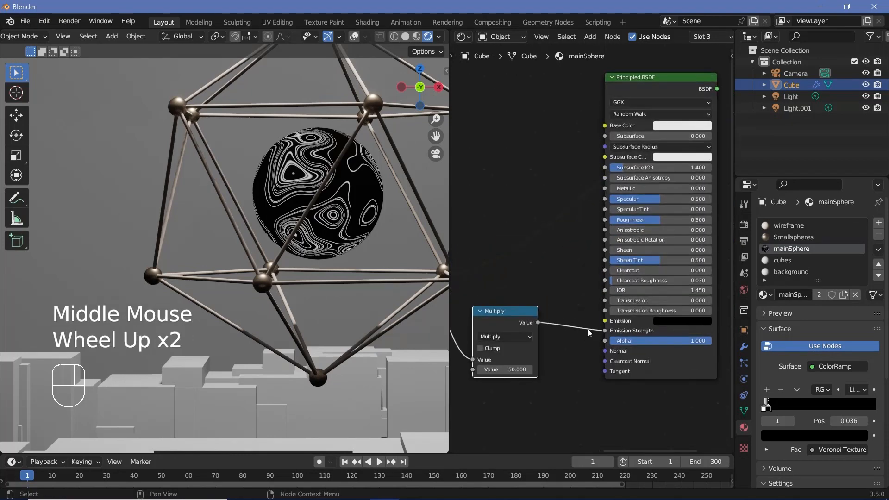
left_click(661, 319)
left_click_drag(734, 234, 734, 188)
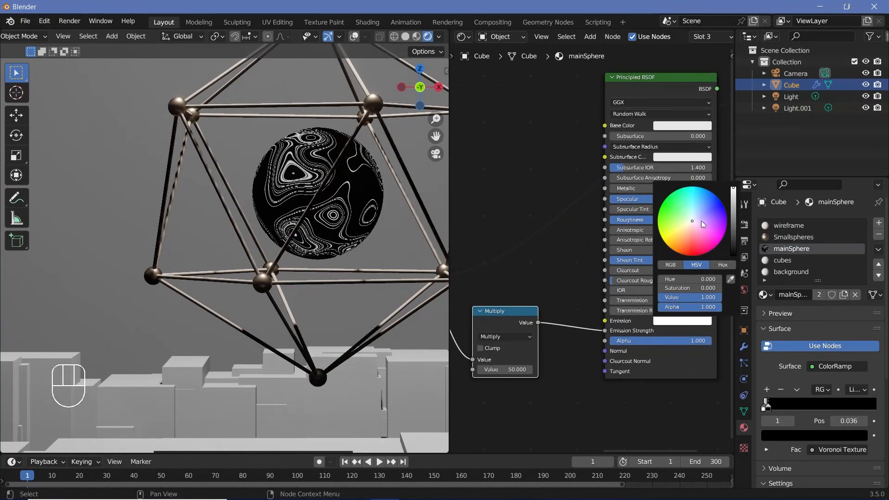
left_click_drag(662, 288, 686, 288)
left_click(686, 288)
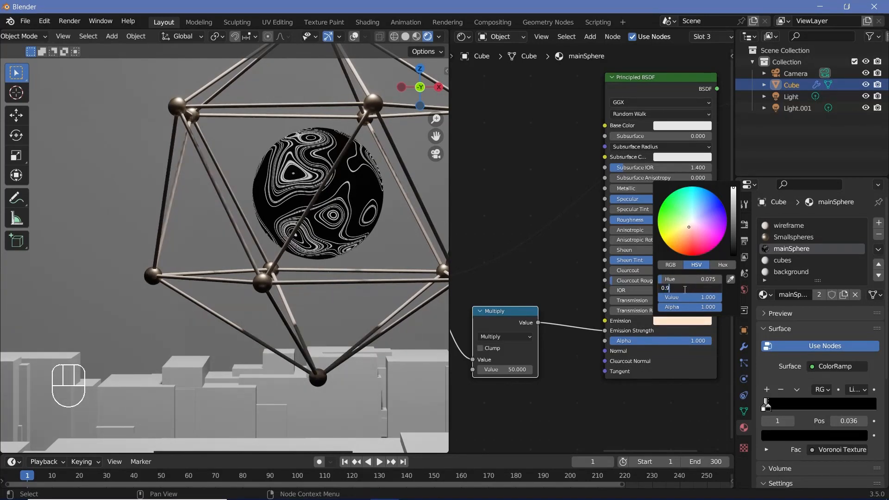
type("0.9")
key("Return")
Connect the Principled BSDF to the Material Output's Surface input in place of the ColorRamp
scroll(580, 160, "down", 2)
middle_click_drag(579, 160, 561, 165)
left_click(607, 144)
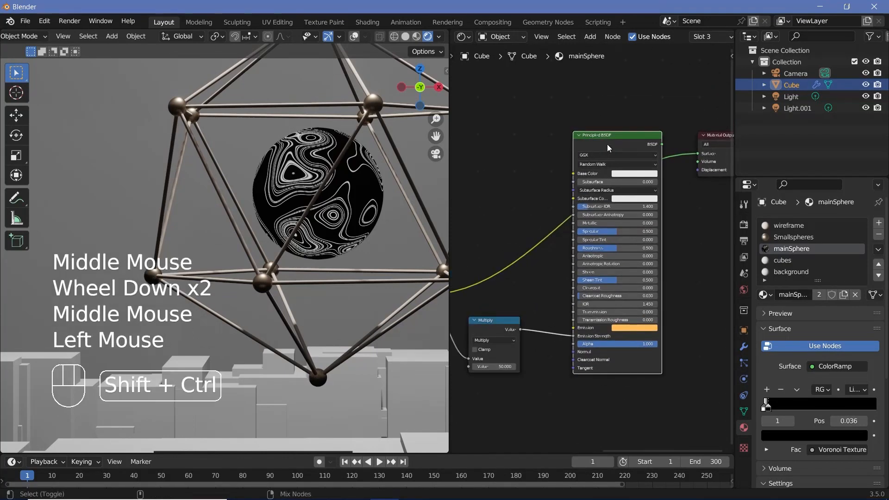
left_click(607, 143, "ctrl+shift")
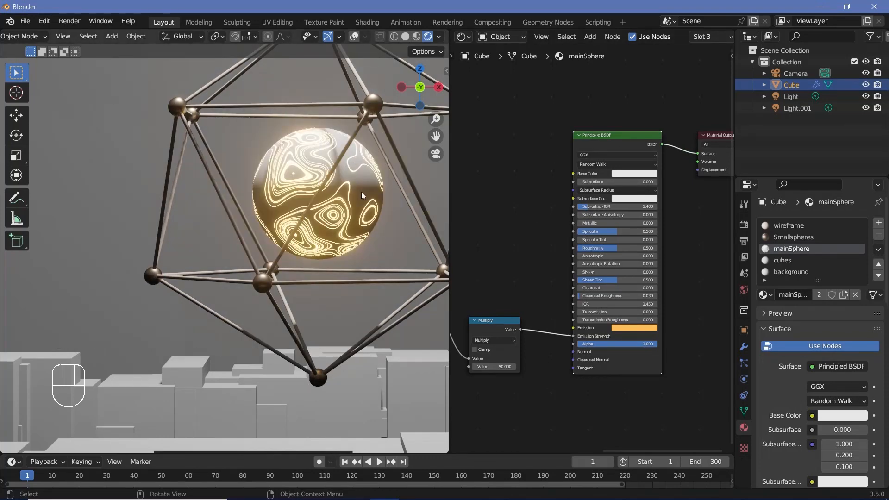
Set the main sphere shader's Metallic to 1 and Roughness to 0.2
left_click_drag(597, 223, 657, 223)
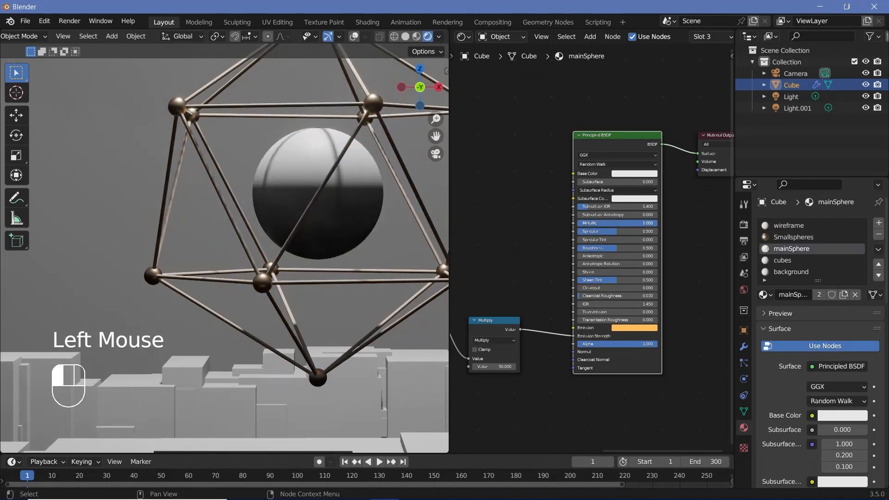
left_click_drag(617, 249, 601, 255)
left_click(600, 249)
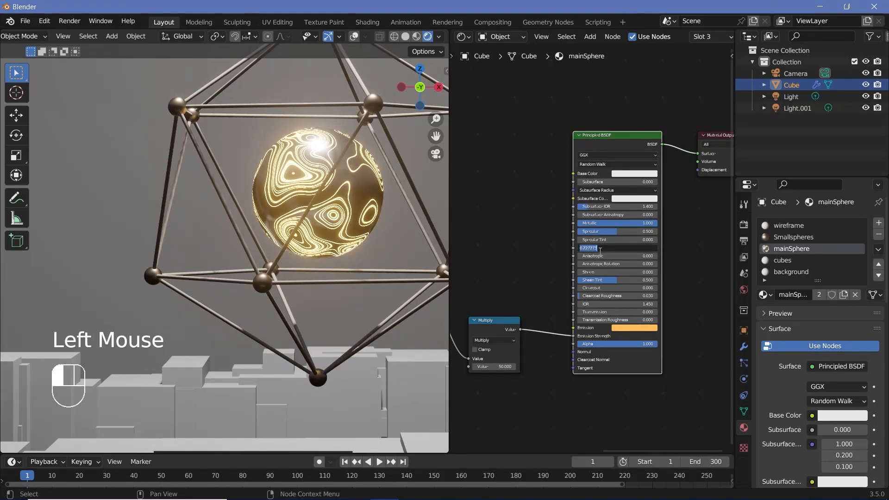
key("Return")
scroll(274, 168, "down", 5)
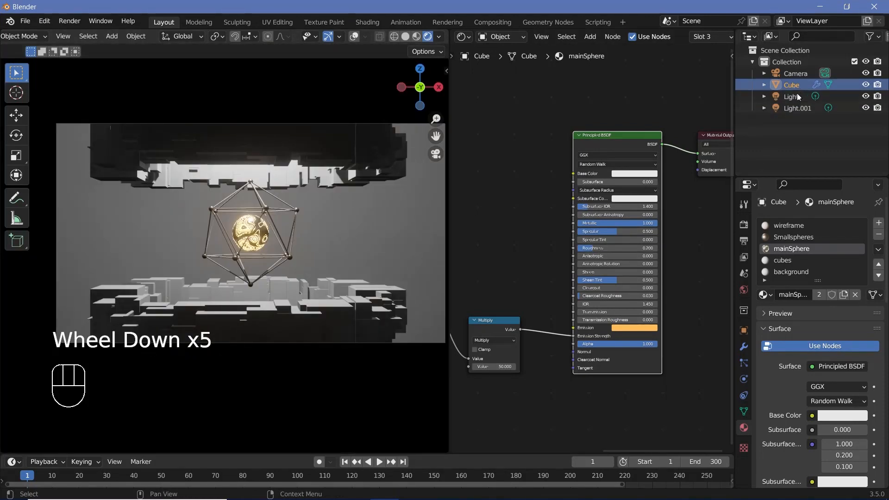
Move the point light named Light along the global Z axis to dim the surrounding cubes
left_click(249, 236)
scroll(249, 241, "up", 2)
scroll(249, 240, "up", 4)
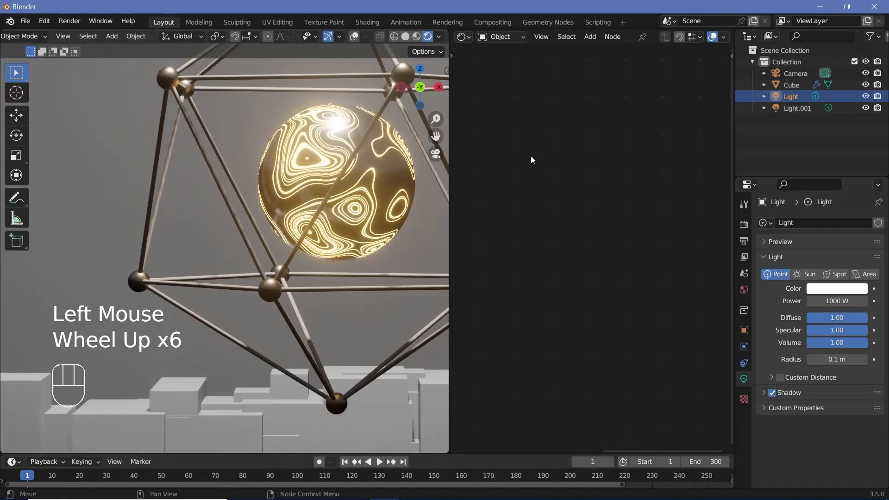
scroll(340, 190, "down", 4)
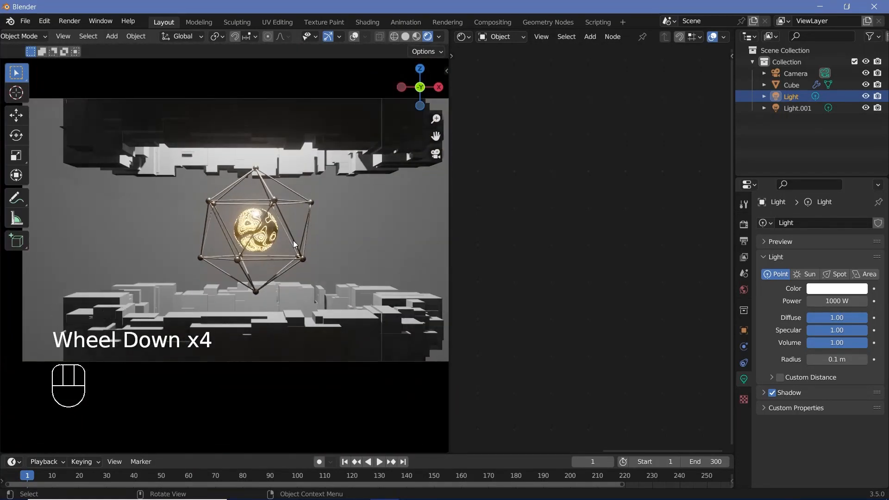
key("g")
key("z")
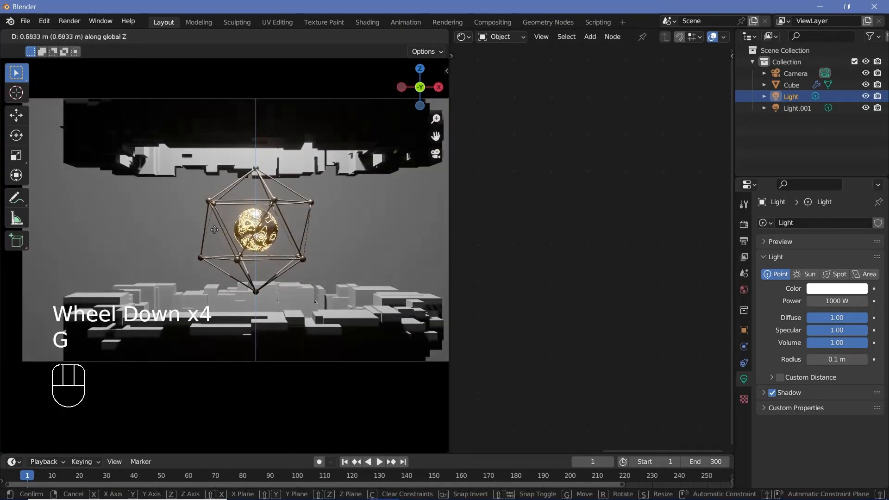
left_click(265, 399)
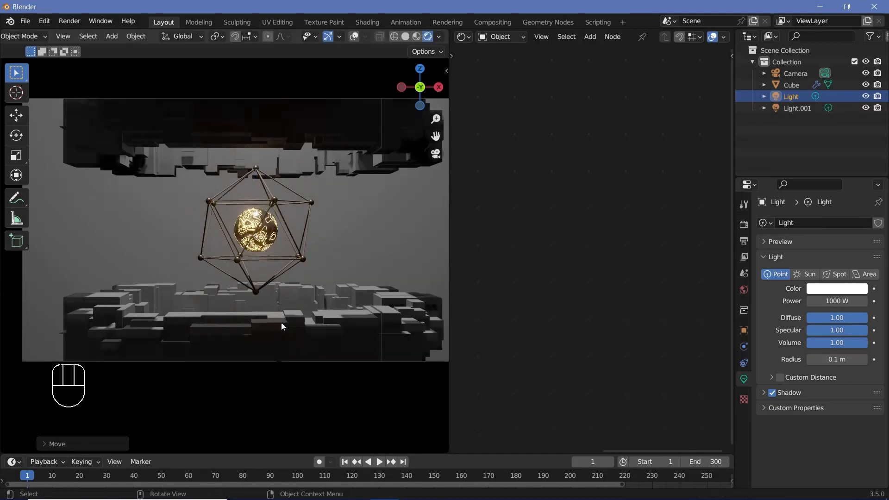
scroll(276, 279, "down", 3)
scroll(277, 279, "up", 2)
Set the power of Light.001 to 5000 W
left_click(797, 108)
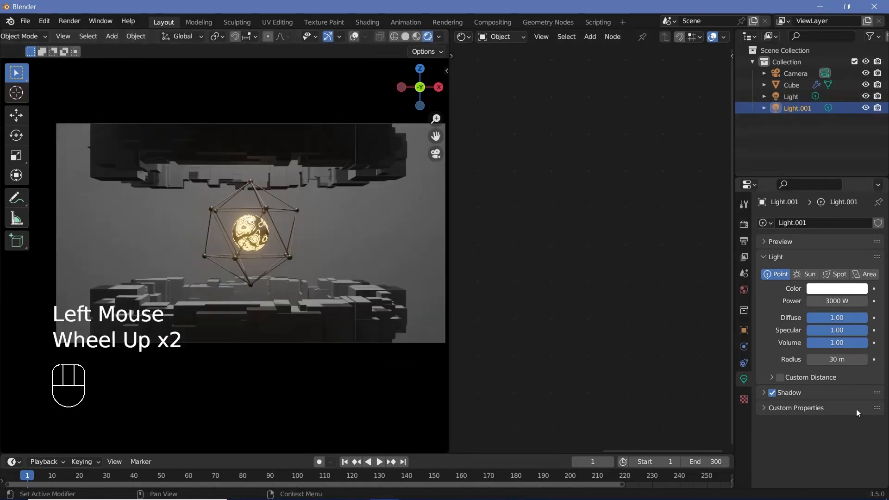
left_click(827, 300)
type("10000")
key("Return")
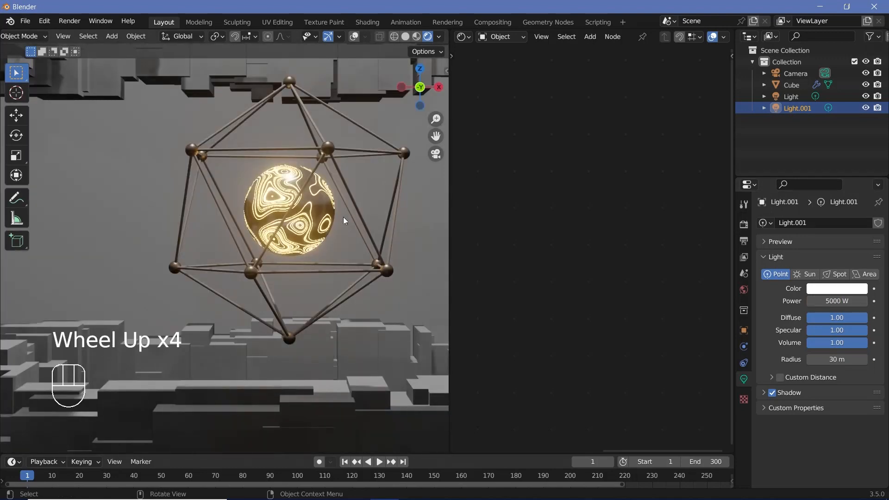
scroll(343, 218, "up", 2)
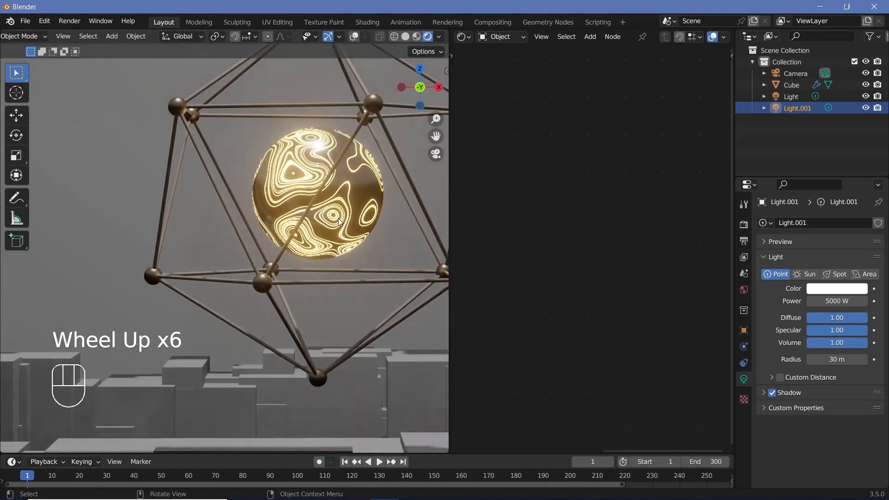
scroll(335, 217, "down", 1)
scroll(301, 204, "down", 2)
Add a Voronoi Texture node to the Cube object's cubes material, beside the Principled BSDF
left_click(322, 119)
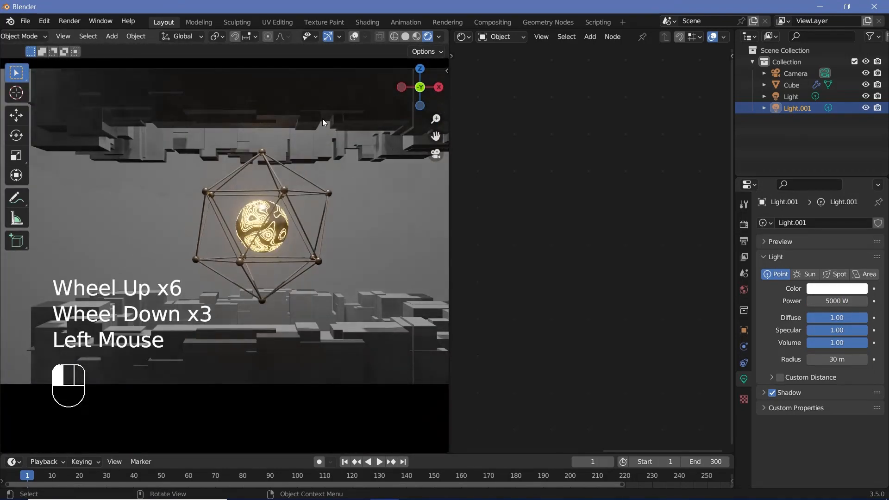
left_click(791, 260)
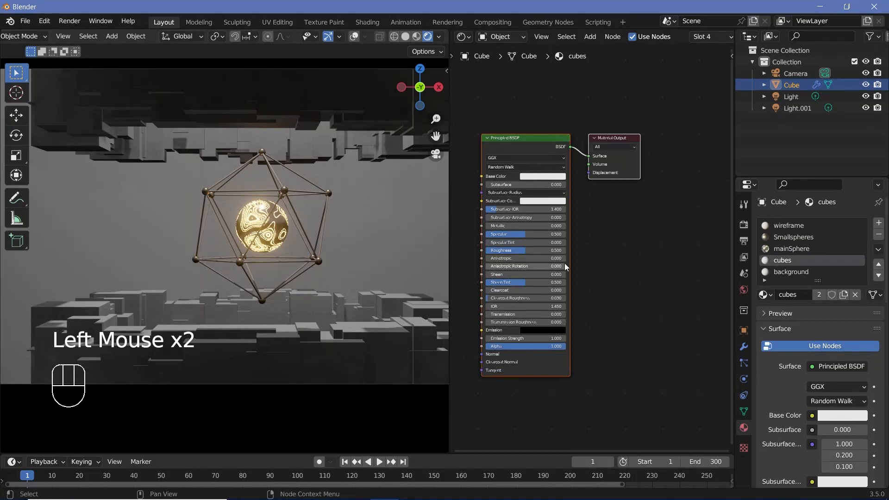
middle_click_drag(565, 263, 621, 129)
middle_click_drag(498, 177, 551, 157)
key("shift+a")
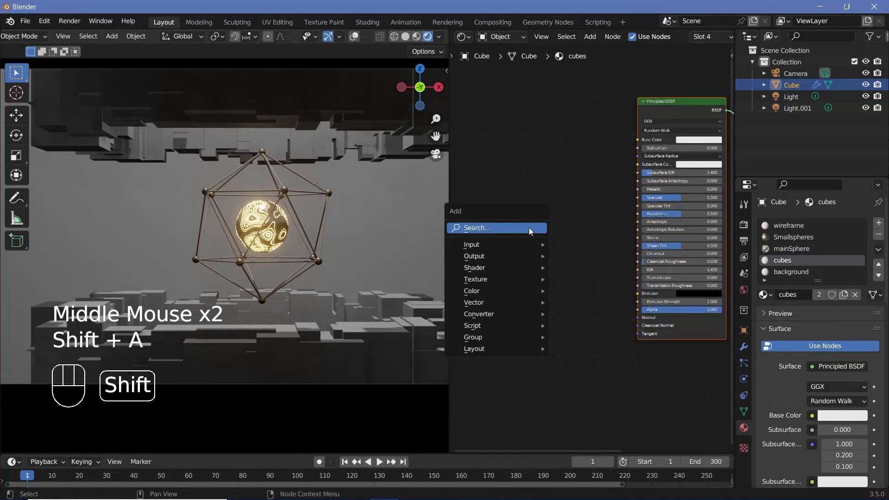
mouse_move(528, 226)
type("voro")
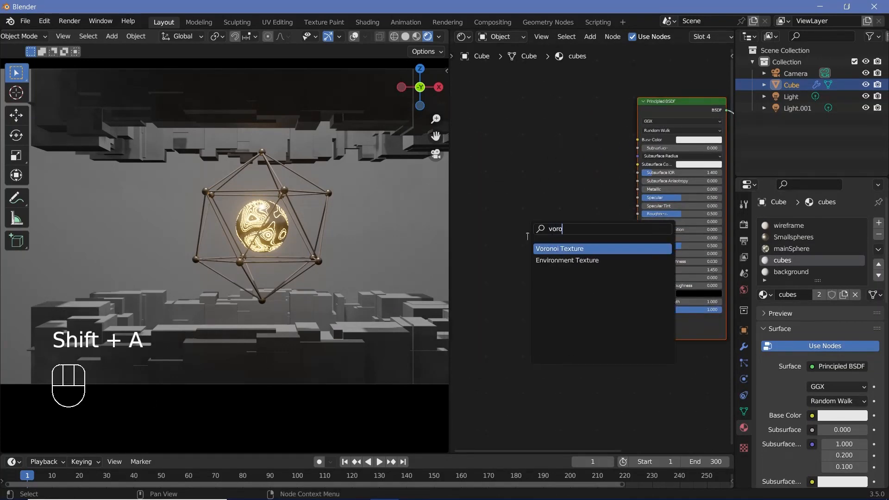
key("Return")
left_click(489, 269)
scroll(499, 331, "up", 2)
middle_click_drag(500, 334, 565, 318)
left_click(554, 320)
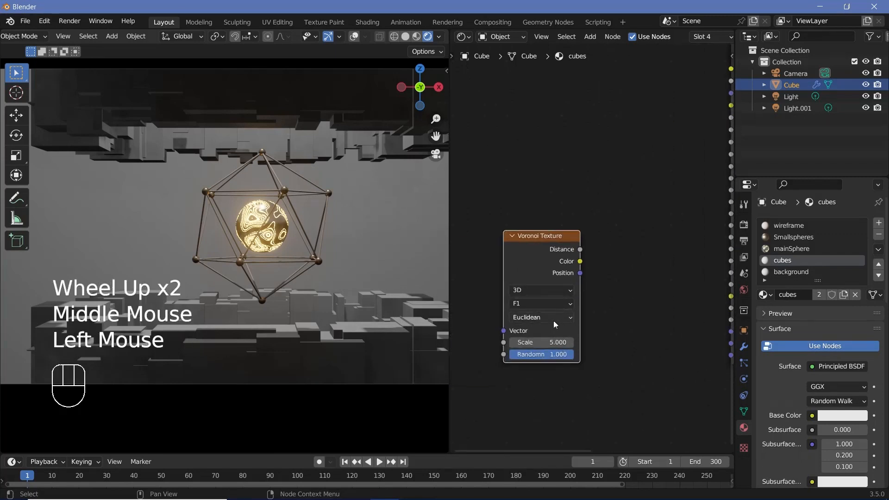
Set the Voronoi Texture's distance metric to Chebychev and place a duplicate of the node beside it
left_click(530, 351)
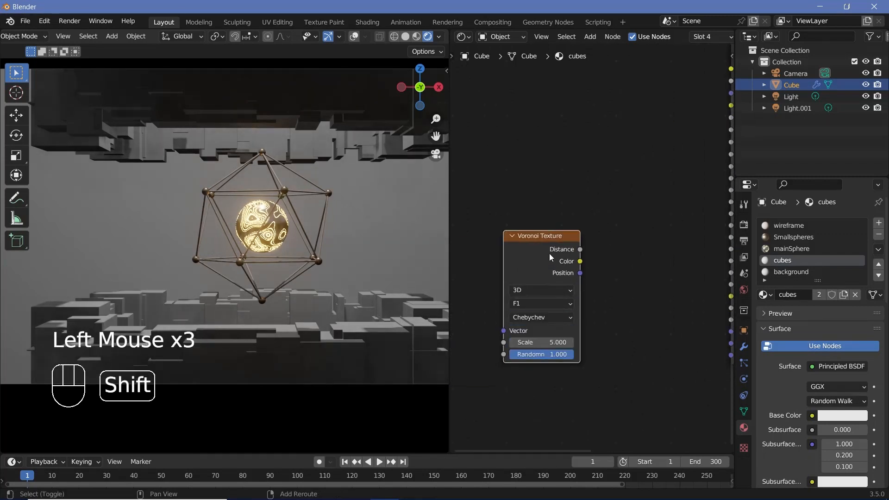
key("shift+d")
left_click(495, 241)
left_click_drag(556, 237, 454, 256)
left_click_drag(623, 288, 558, 271)
middle_click_drag(526, 274, 560, 255)
Link the first Voronoi Texture's Distance output to the second Voronoi Texture's Vector input
left_click(524, 260)
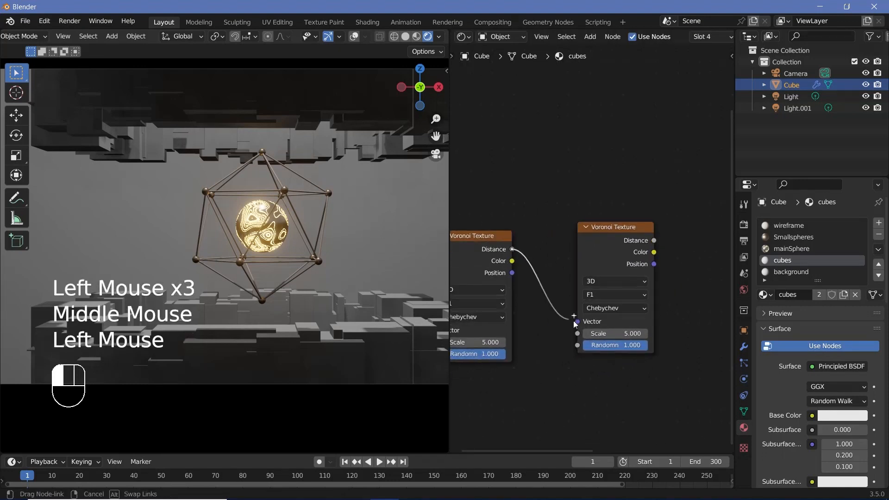
left_click_drag(574, 322, 577, 322)
middle_click_drag(547, 321, 583, 253)
Add connected Texture Coordinate and Mapping nodes in front of the first Voronoi Texture
left_click(583, 254)
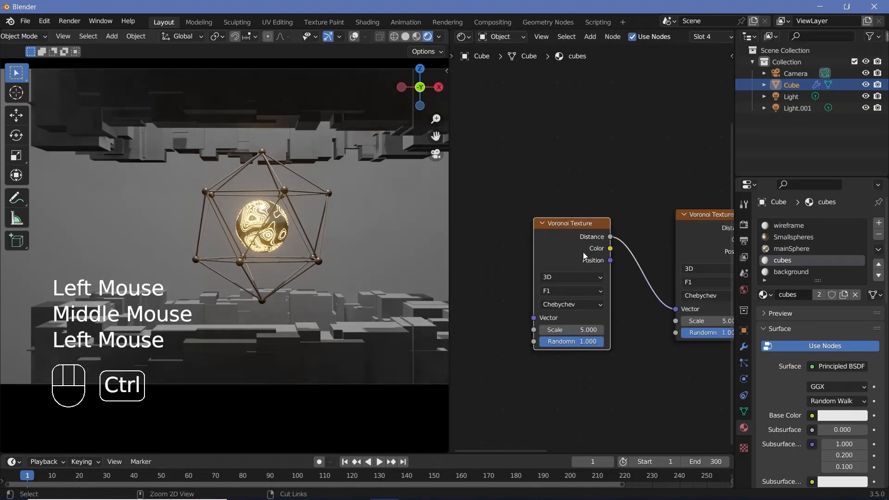
key("ctrl+t")
middle_click_drag(496, 224, 551, 175)
scroll(535, 198, "down", 2)
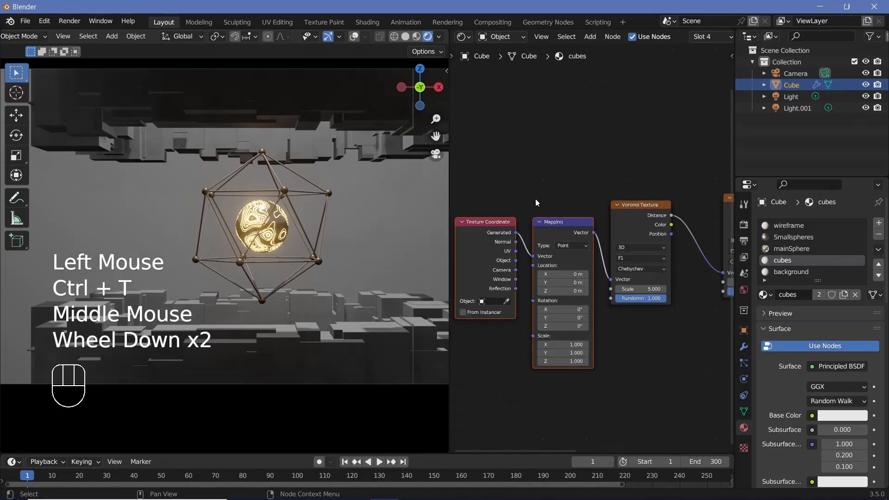
left_click(483, 222)
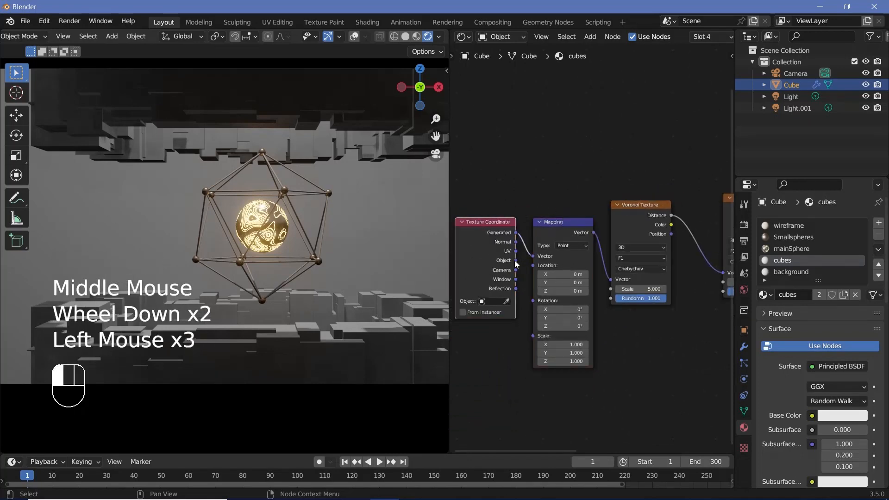
Add a ColorRamp node after the second Voronoi Texture and link the Voronoi's Distance output to the ramp's Fac input
middle_click_drag(701, 300, 541, 319)
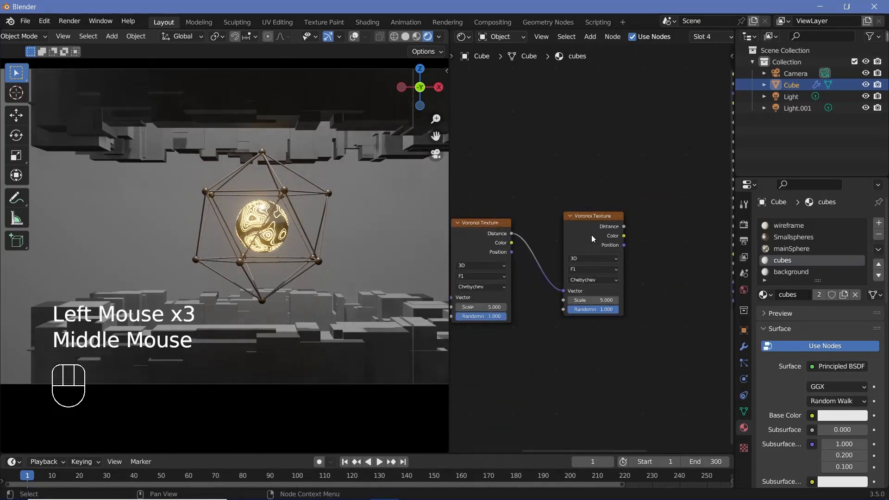
middle_click_drag(558, 245, 499, 254)
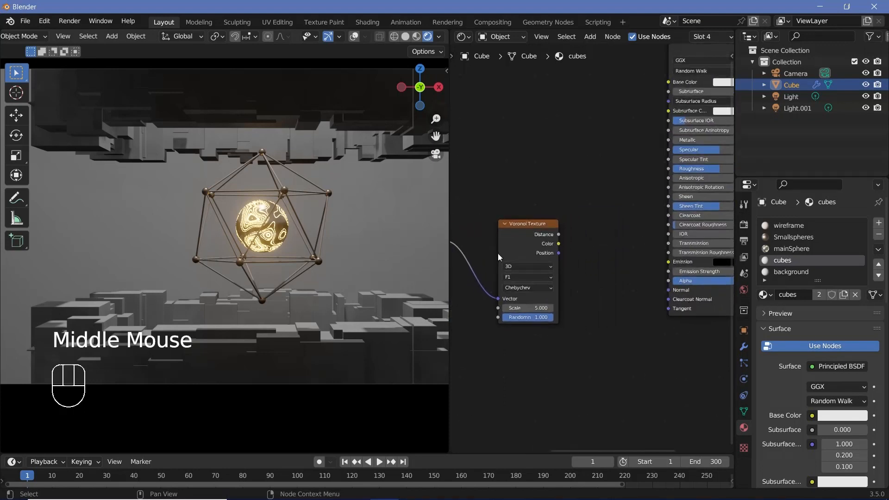
scroll(592, 284, "up", 1)
key("shift+a")
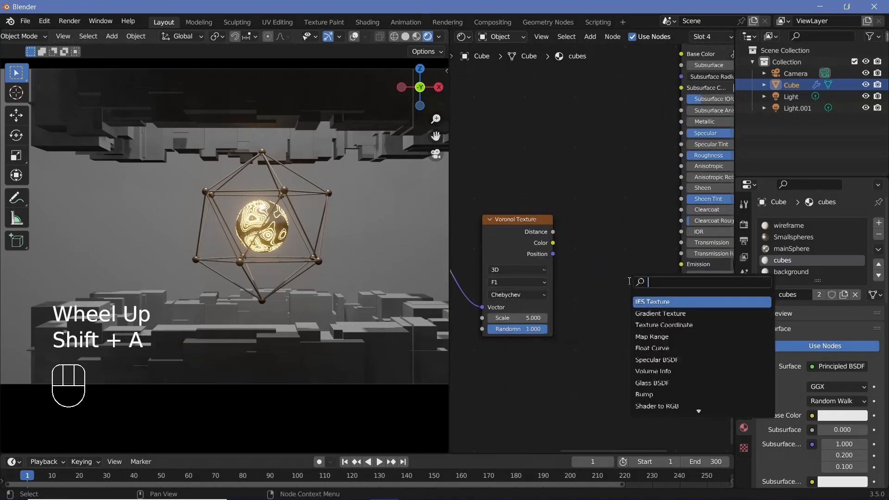
type("colo")
key("Return")
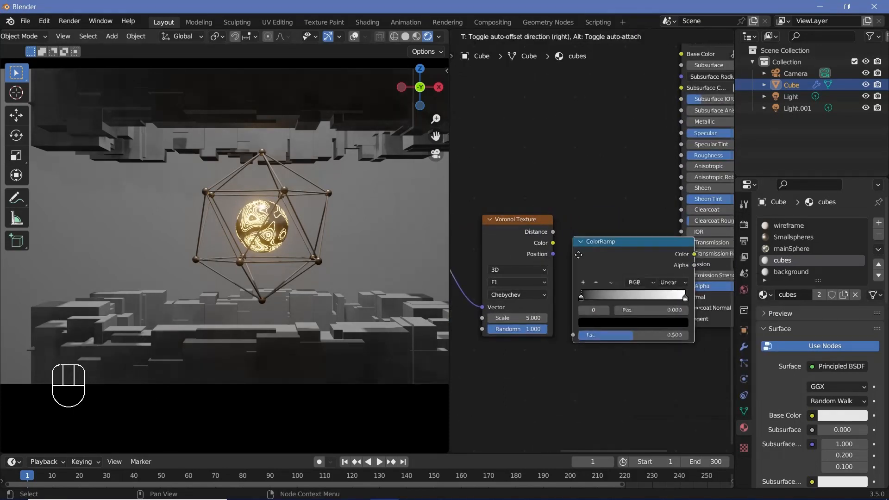
left_click(561, 238)
middle_click_drag(532, 214, 566, 203)
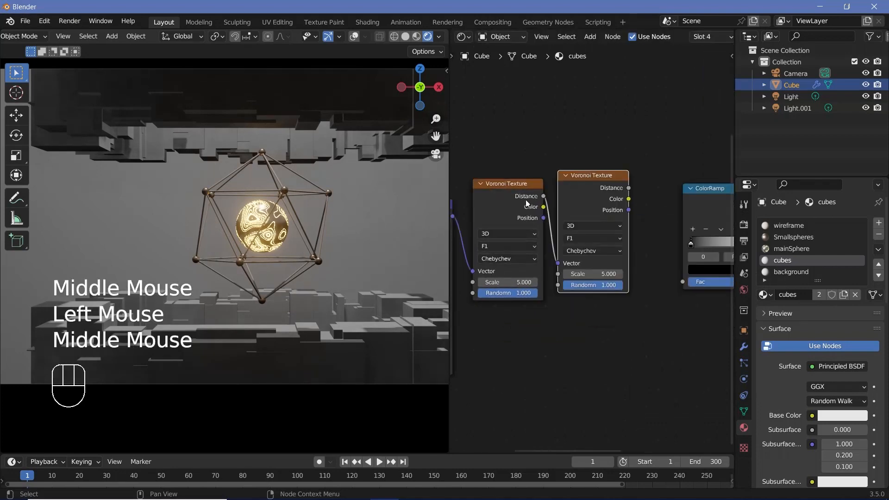
left_click_drag(526, 203, 509, 199)
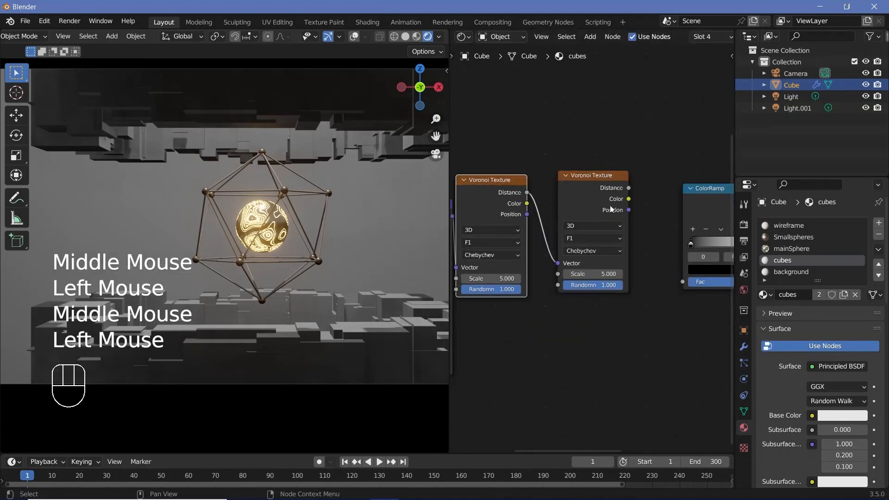
left_click_drag(632, 191, 683, 281)
left_click_drag(707, 204, 669, 200)
Move the Principled BSDF and Material Output nodes away from the ColorRamp to make room between them
middle_click_drag(672, 195, 642, 312)
scroll(657, 214, "down", 4)
left_click_drag(532, 97, 645, 157)
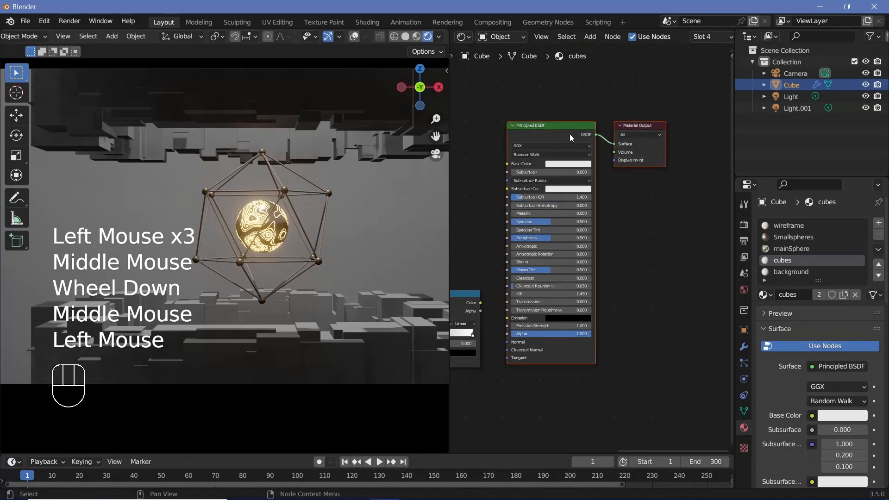
left_click_drag(569, 134, 669, 155)
Add a Bump node, feeding the ColorRamp's Color into its Height and its Normal output into the Principled BSDF's Normal
middle_click_drag(539, 265, 597, 226)
key("shift+a")
left_click(590, 235)
type("bump")
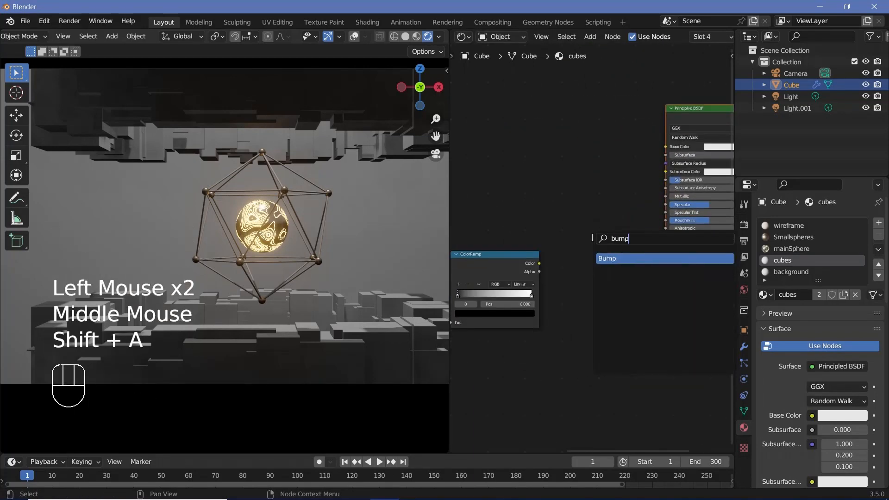
key("Return")
left_click(561, 266)
left_click_drag(539, 263, 560, 312)
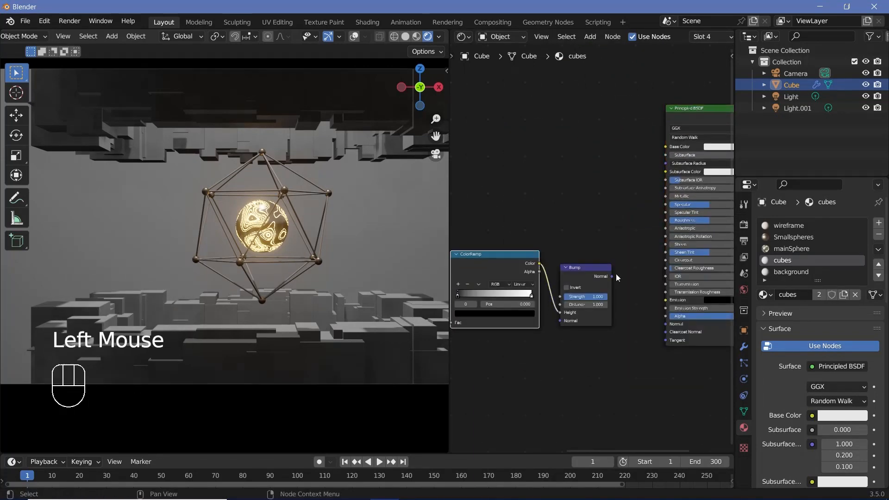
left_click_drag(611, 276, 666, 324)
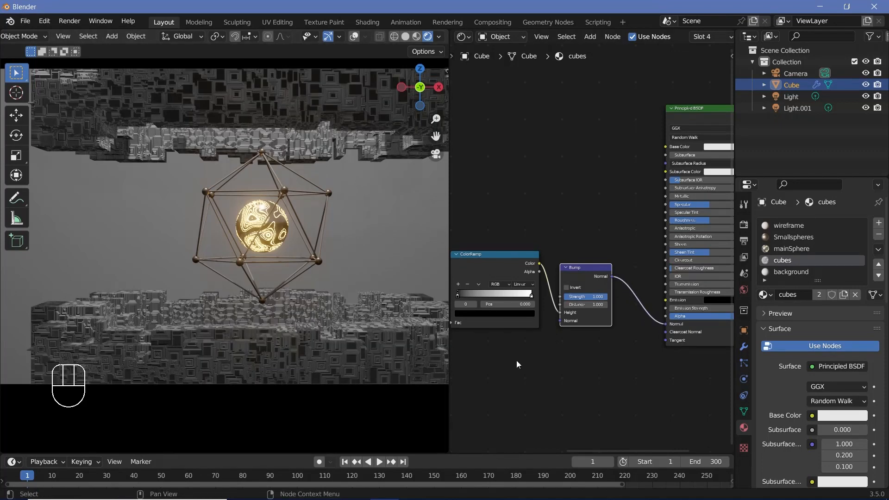
Set the first Voronoi Texture's Scale to 2
scroll(617, 329, "up", 2)
middle_click_drag(515, 360, 642, 340)
left_click(561, 292)
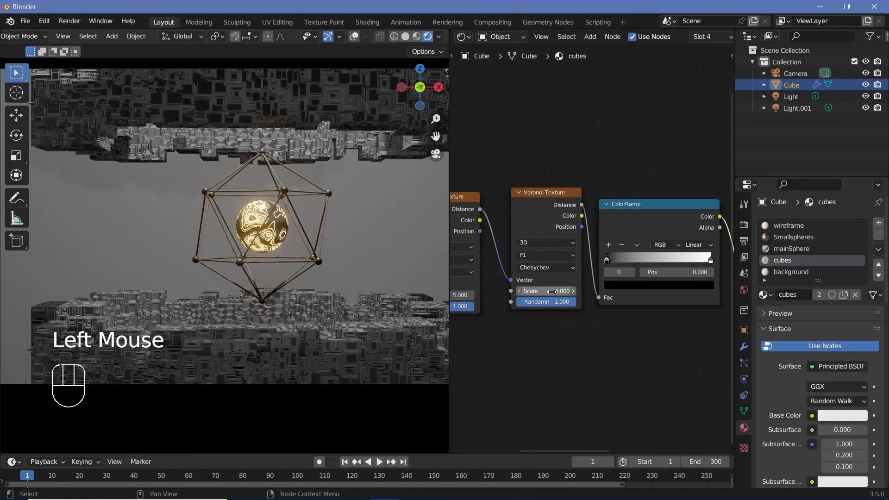
middle_click_drag(524, 332, 599, 330)
left_click(509, 292)
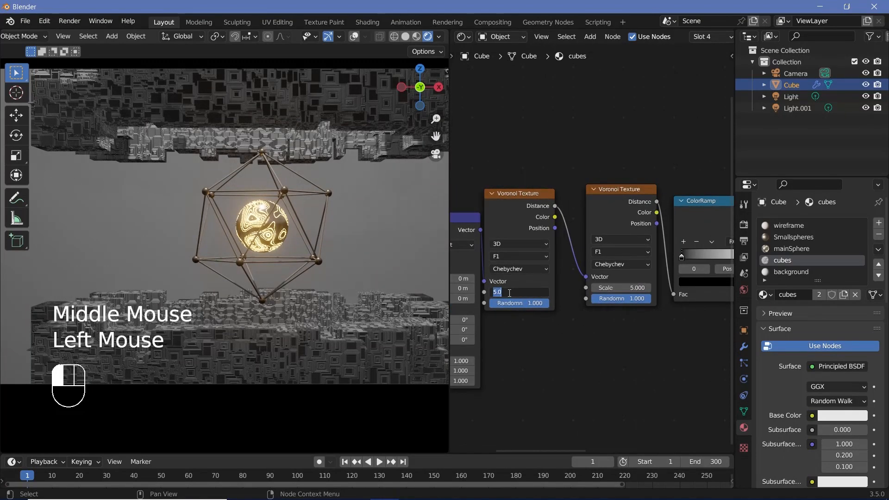
type("4")
key("Return")
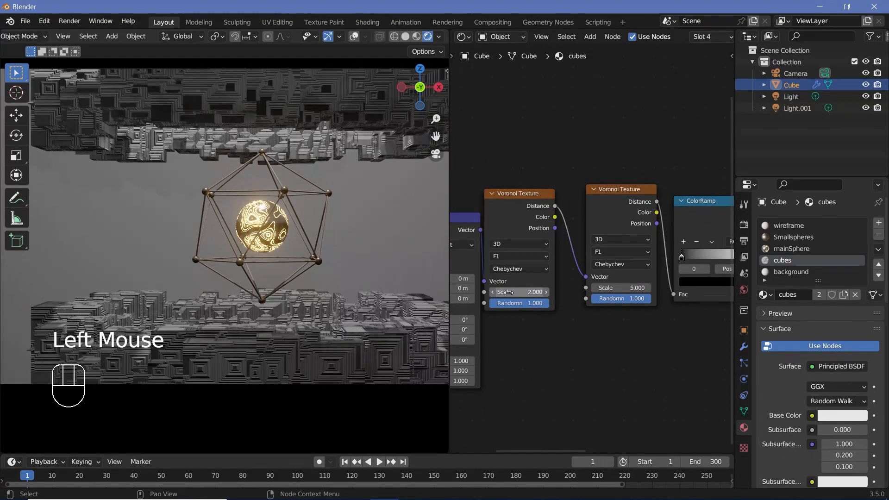
Move the ColorRamp's black stop to a position of about 0.465, comparing the cubes' surface pattern up close
middle_click_drag(613, 339, 514, 356)
left_click_drag(587, 277, 635, 287)
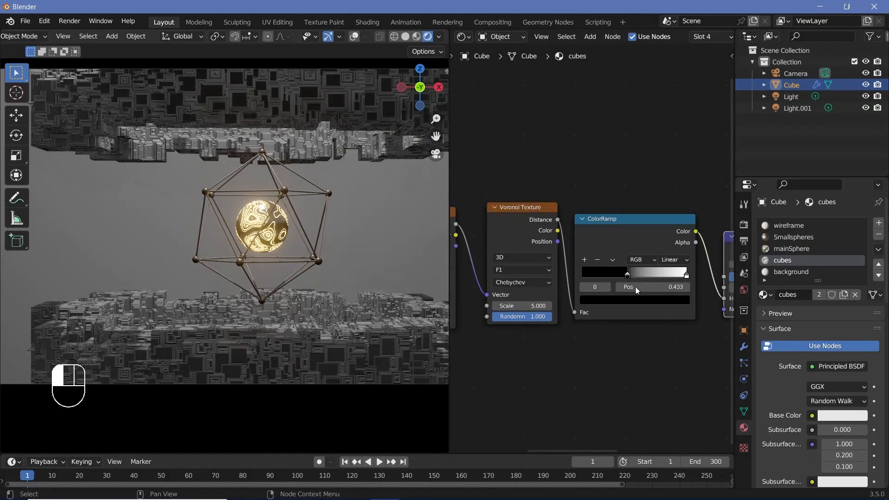
scroll(218, 366, "up", 3)
middle_click_drag(244, 363, 261, 206, "shift")
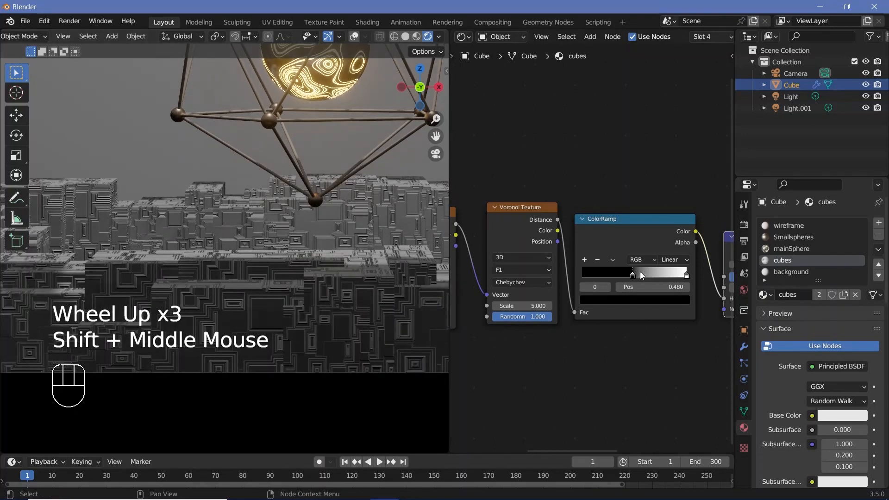
left_click_drag(641, 273, 545, 277)
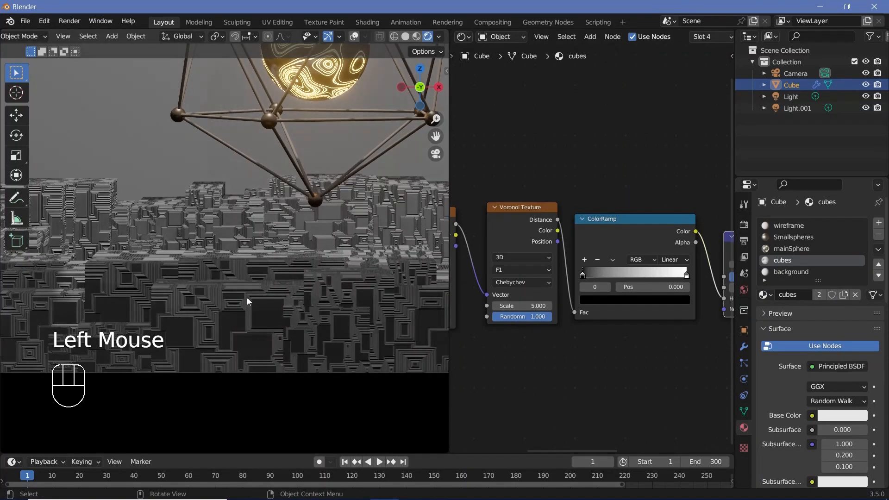
left_click_drag(601, 278, 634, 287)
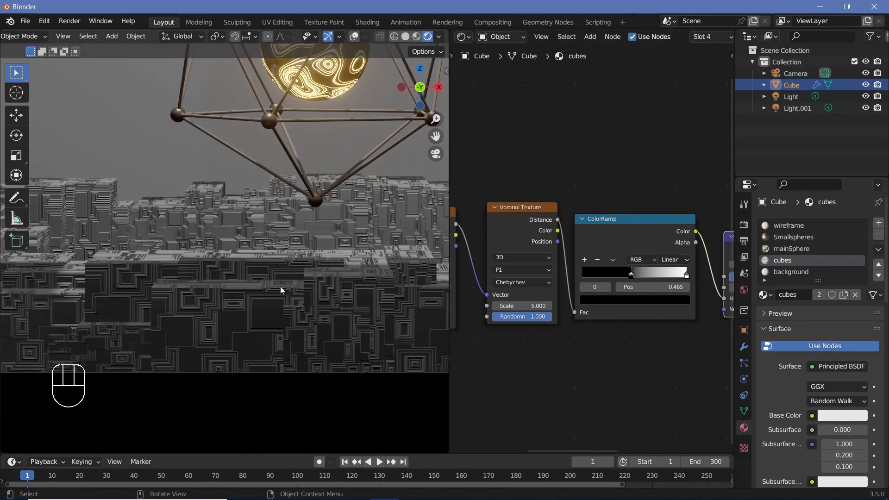
Set the Bump node's Strength to 0.5
scroll(293, 299, "down", 3)
middle_click_drag(593, 366, 502, 384)
left_click(644, 306)
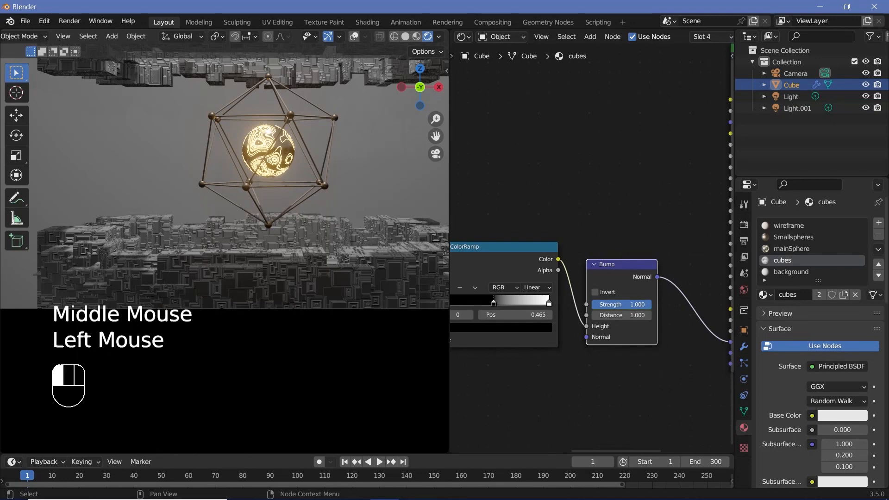
type("0")
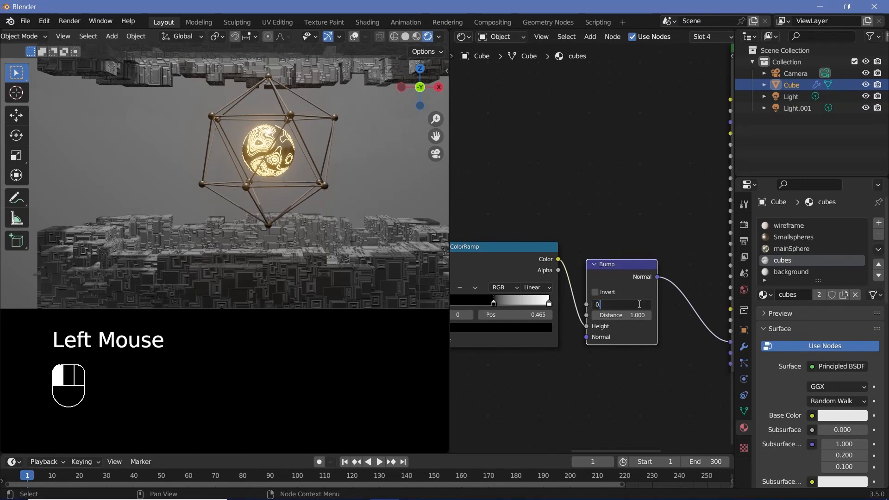
type(".5")
key("Return")
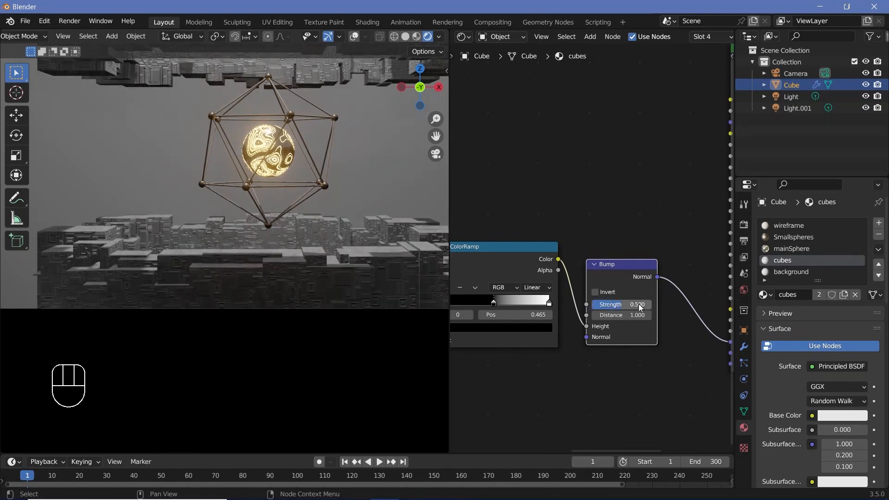
Set the cubes shader's Metallic to 0.95 and Roughness to 0.4
scroll(638, 304, "down", 2)
middle_click_drag(638, 304, 504, 322)
left_click_drag(602, 222, 657, 222)
left_click(647, 222)
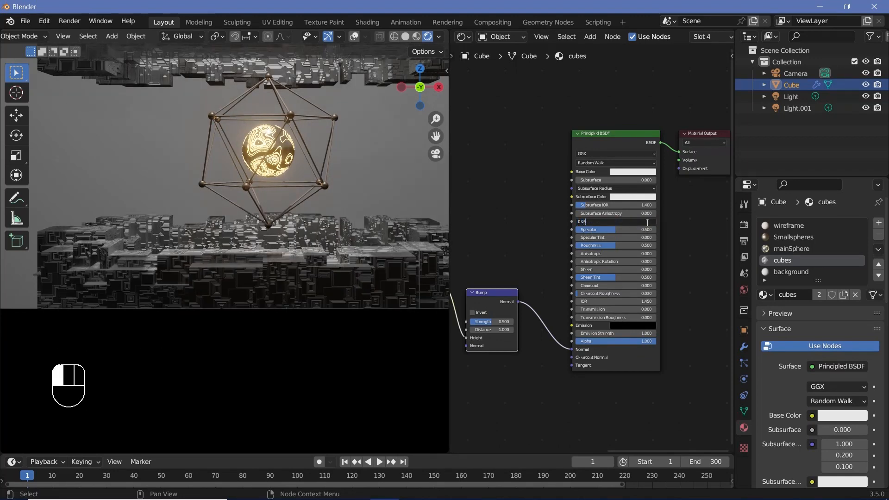
type("0.95")
scroll(615, 245, "up", 2)
left_click(616, 245)
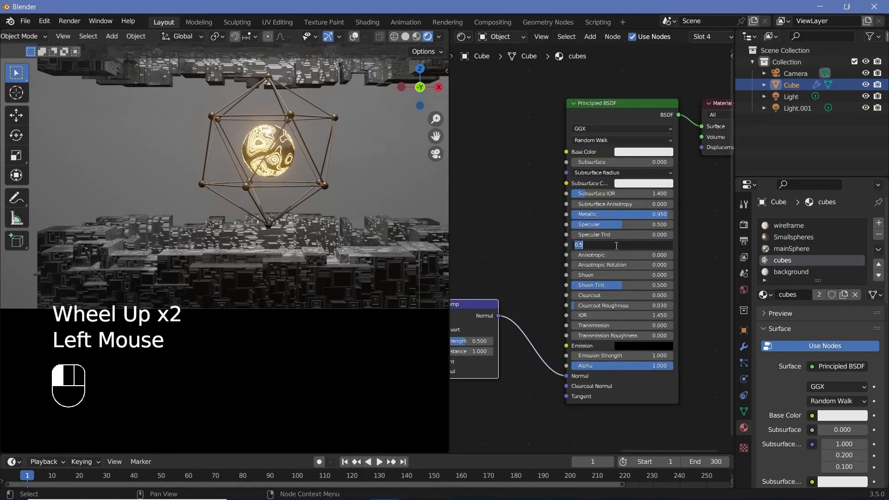
type("0.4")
key("Return")
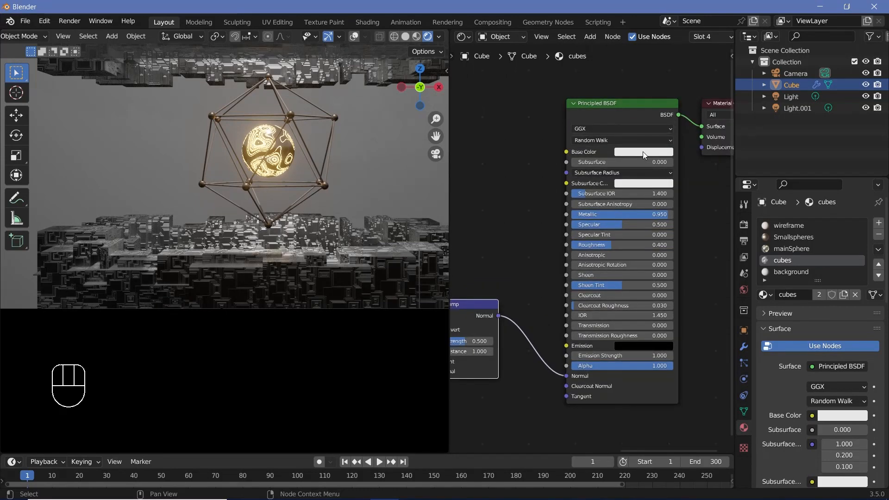
Tint the cubes shader's Base Color pale beige, with a Hue of 0.075 and a moderate Saturation
left_click(642, 151)
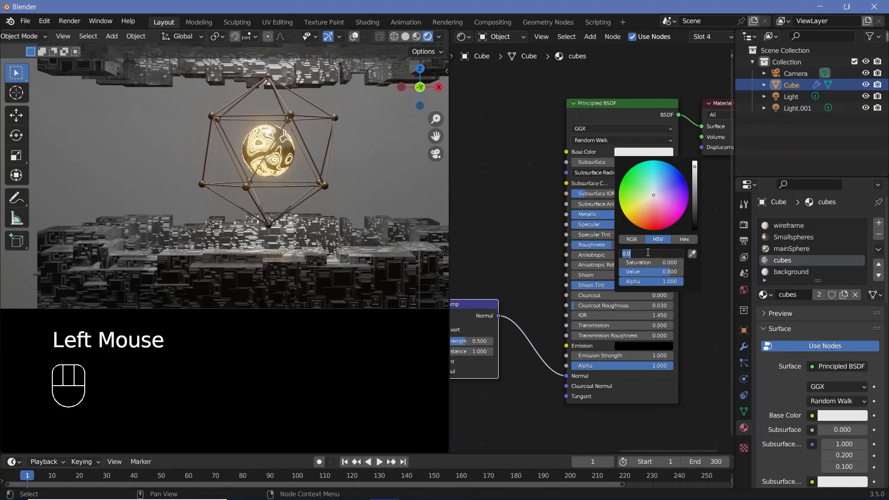
key("Return")
left_click_drag(647, 263, 673, 262)
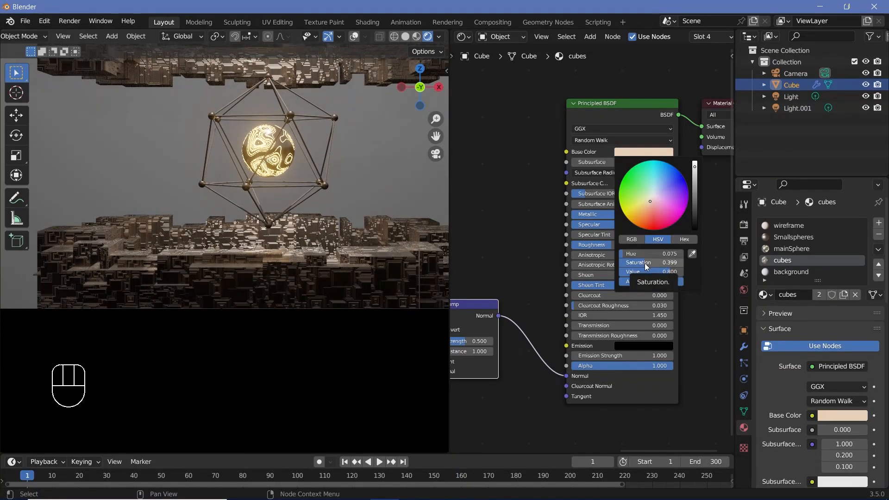
scroll(291, 167, "down", 2)
scroll(291, 172, "up", 1)
left_click(342, 188)
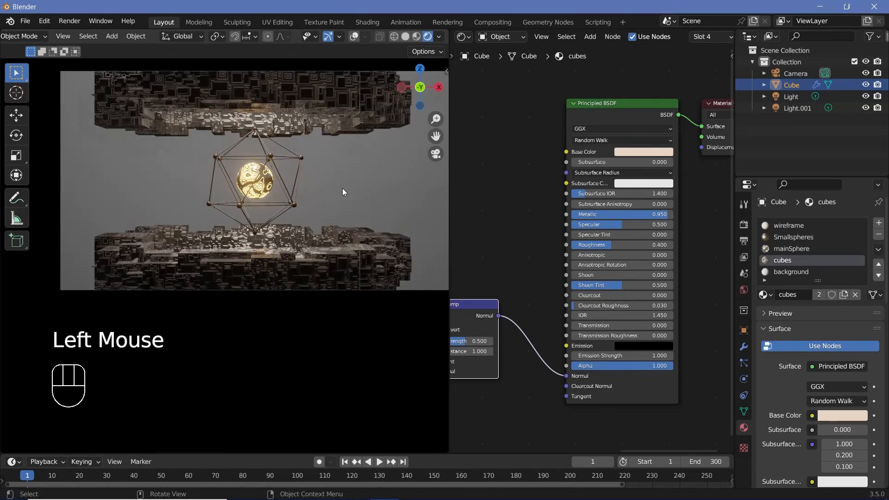
Switch to the background material and delete its Principled BSDF node
left_click(786, 271)
scroll(648, 260, "down", 2)
middle_click_drag(648, 261, 697, 257)
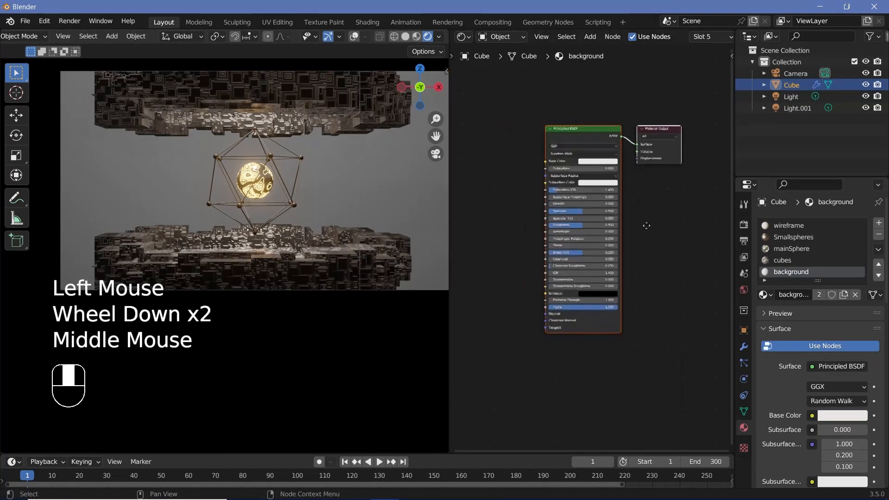
left_click(567, 135)
left_click(566, 135)
key("x")
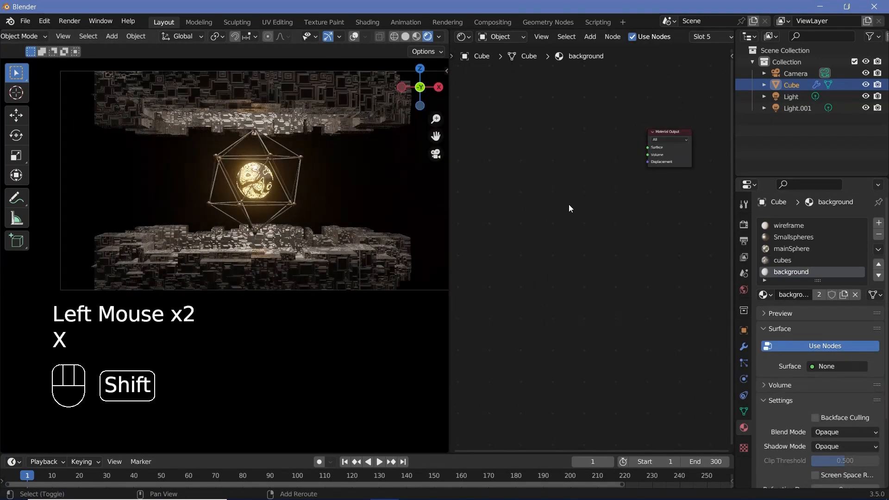
Add an Emission shader to the background material and link it to the Material Output's Surface input
key("shift+a")
type("emis")
key("Return")
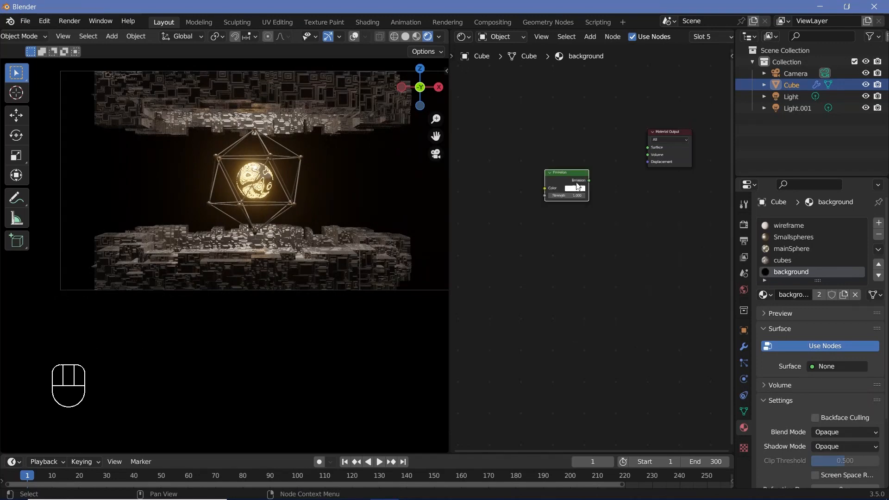
left_click(597, 183)
middle_click_drag(519, 223, 531, 210)
scroll(532, 210, "up", 3)
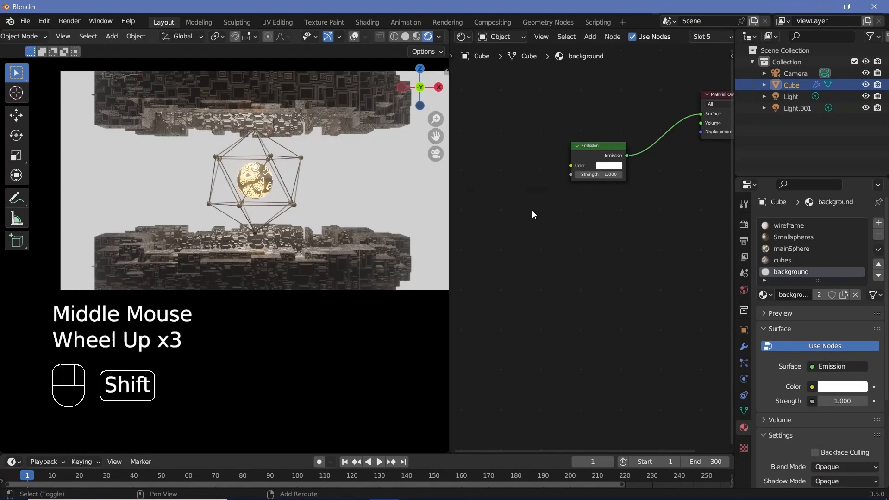
Add a Noise Texture node before the Emission shader in the background material
key("shift+a")
type("noi")
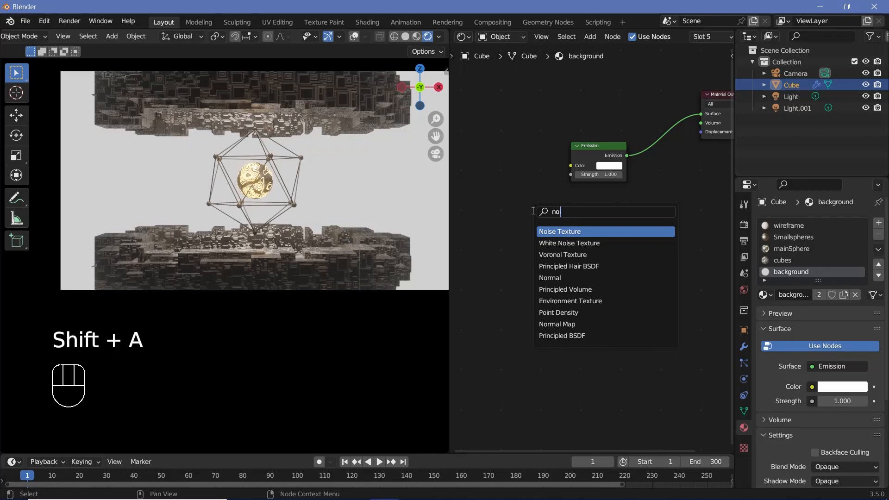
key("Return")
left_click(568, 190)
Add a ColorRamp fed by the Noise Texture's Color and link its Color output to the Emission Strength
key("shift+a")
type("col")
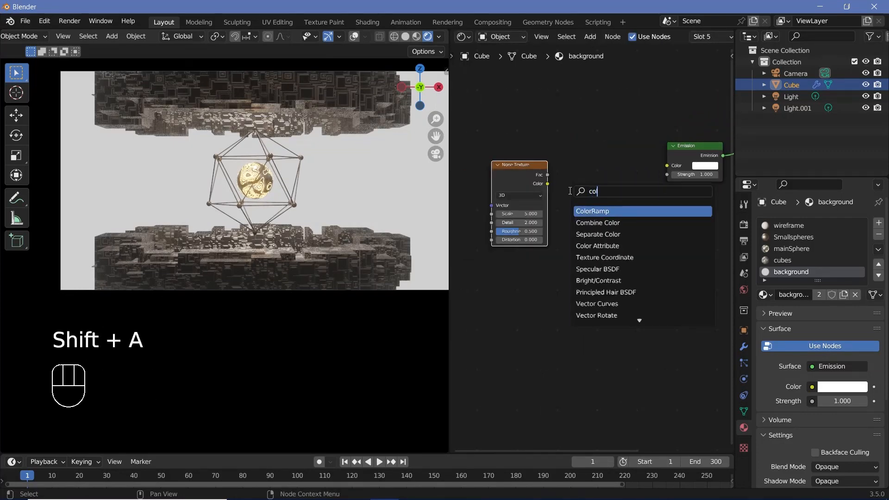
type("o")
key("Return")
left_click(581, 202)
left_click_drag(547, 184, 563, 238)
left_click_drag(652, 175, 666, 174)
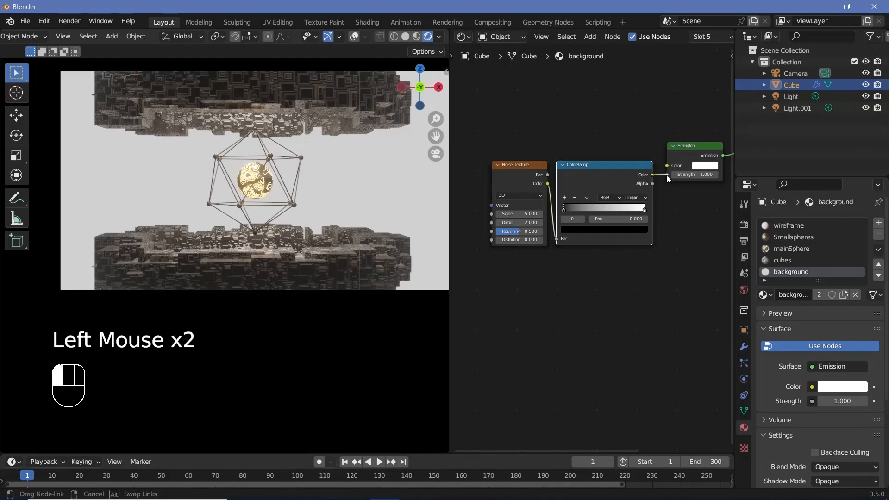
left_click(582, 176)
left_click_drag(582, 176, 528, 179)
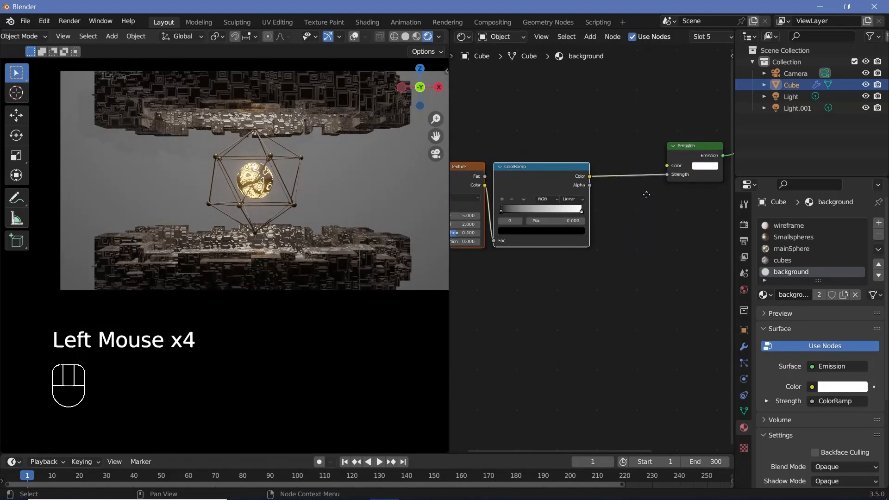
Insert a Math node set to Multiply between the ColorRamp and the Emission Strength
middle_click_drag(650, 194, 641, 196)
key("shift+a")
left_click(641, 195)
type("math")
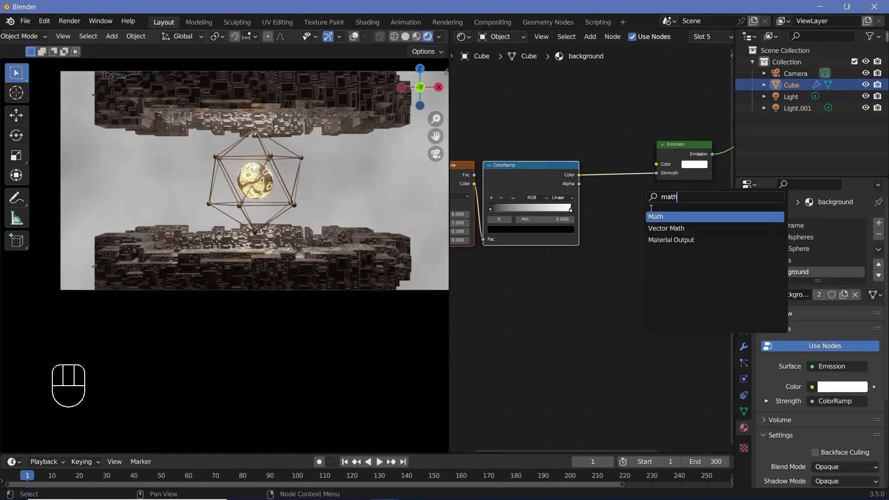
key("Return")
left_click(627, 193)
left_click(627, 187)
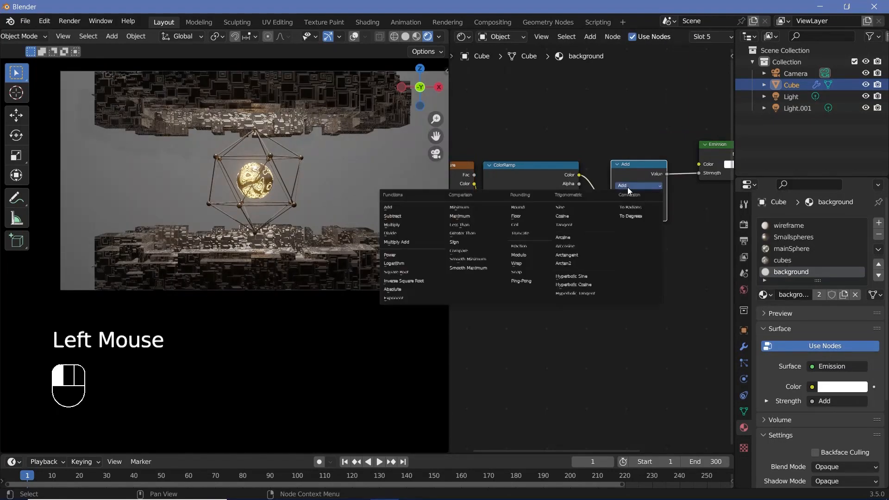
left_click(418, 226)
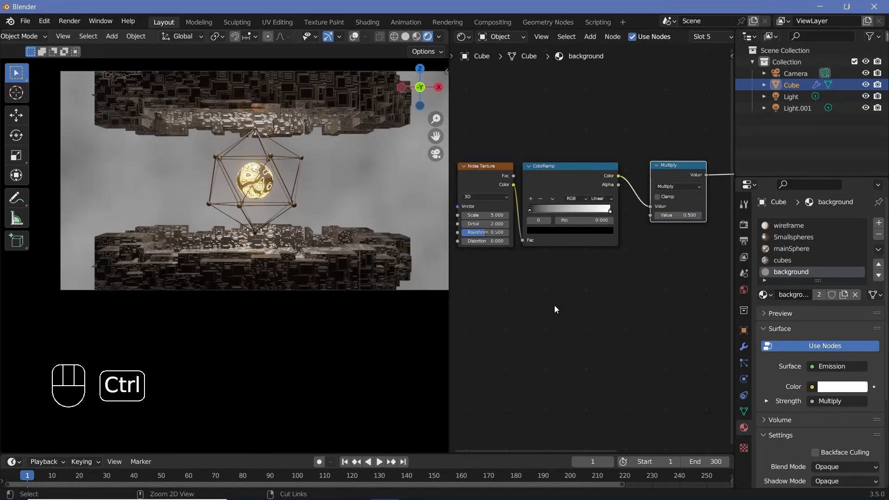
Save the file and add Mapping and Texture Coordinate nodes to the Noise Texture
key("ctrl+s")
middle_click_drag(554, 305, 589, 271)
middle_click_drag(519, 168, 545, 170)
left_click(528, 168)
left_click(546, 170)
key("ctrl+t")
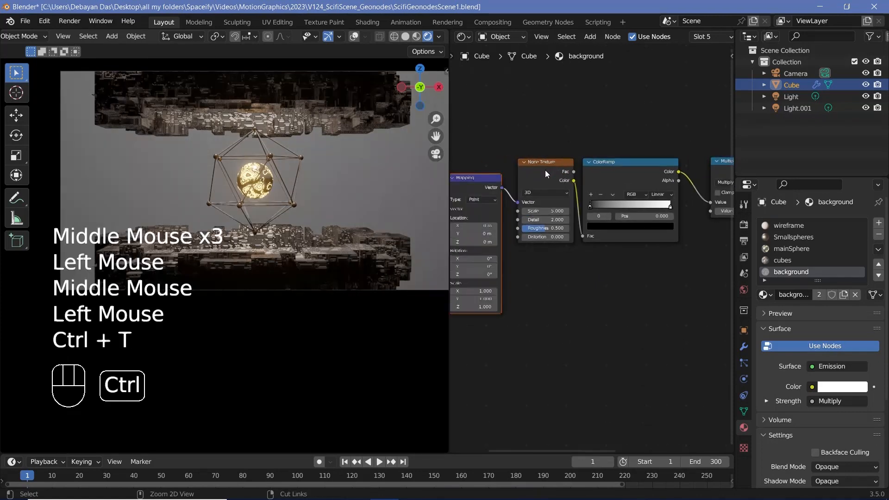
Drive the Mapping node's Vector input with the Texture Coordinate's Object output
middle_click_drag(491, 151, 562, 131)
left_click(467, 165)
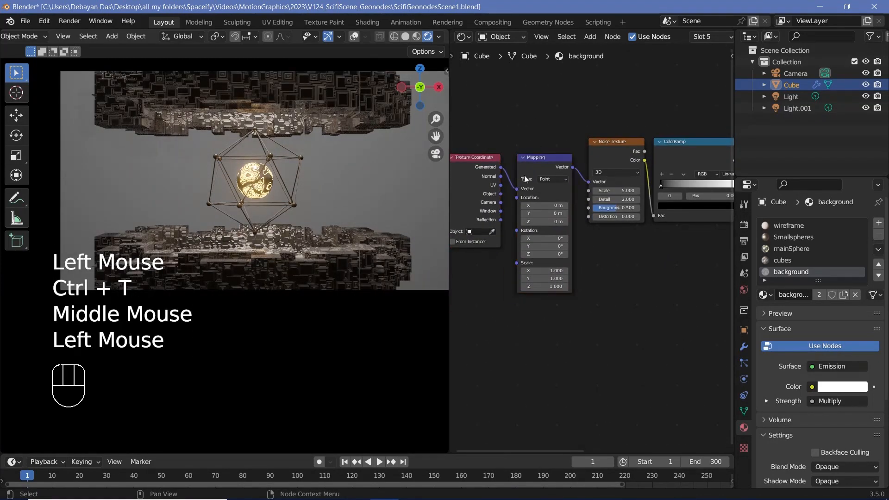
left_click_drag(501, 194, 518, 189)
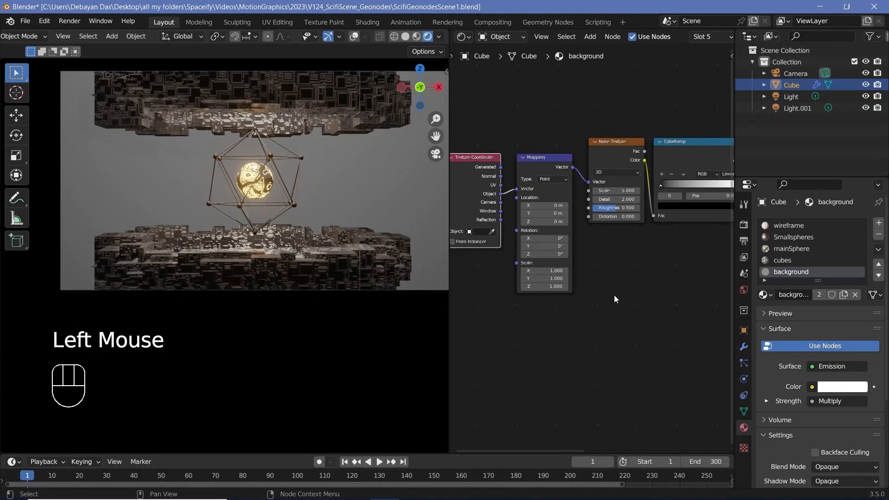
Raise the Mapping node's X Scale to 25.7
scroll(614, 295, "up", 4)
left_click_drag(527, 279, 599, 279)
scroll(338, 148, "up", 3)
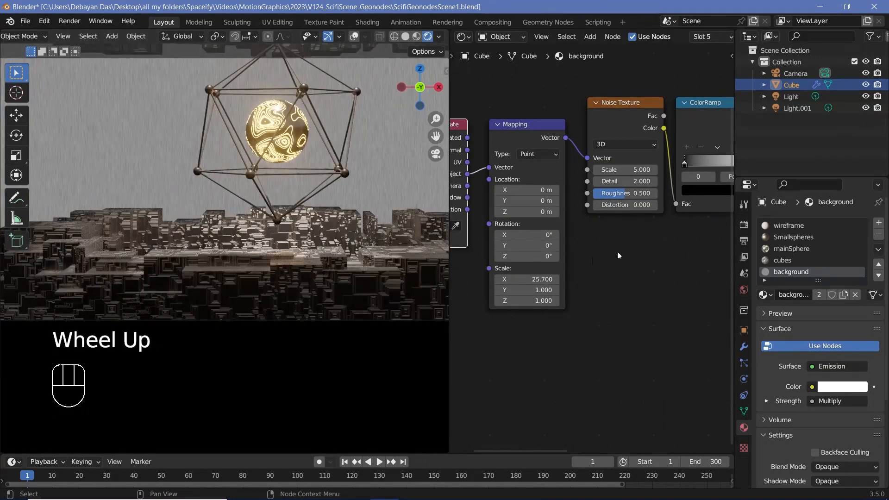
Move the ColorRamp's black stop to position 0.622
scroll(617, 255, "down", 2)
middle_click_drag(603, 242, 537, 295)
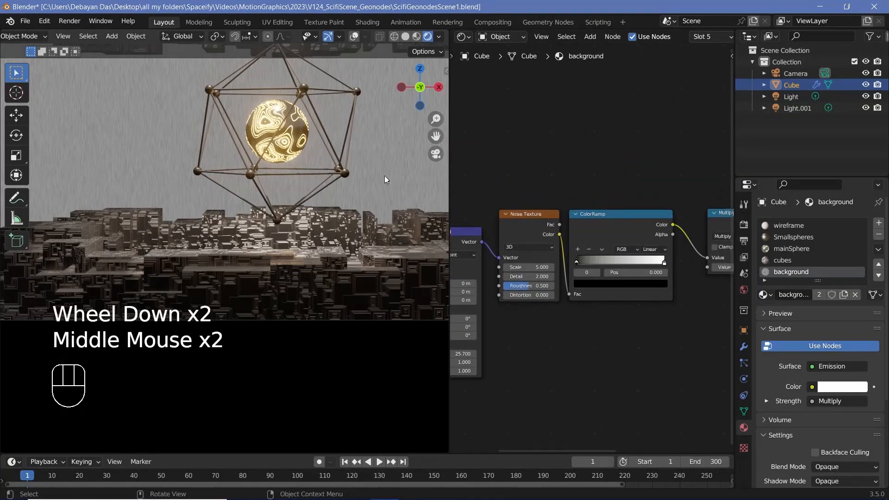
left_click(578, 262)
left_click_drag(579, 263, 634, 276)
scroll(197, 136, "down", 1)
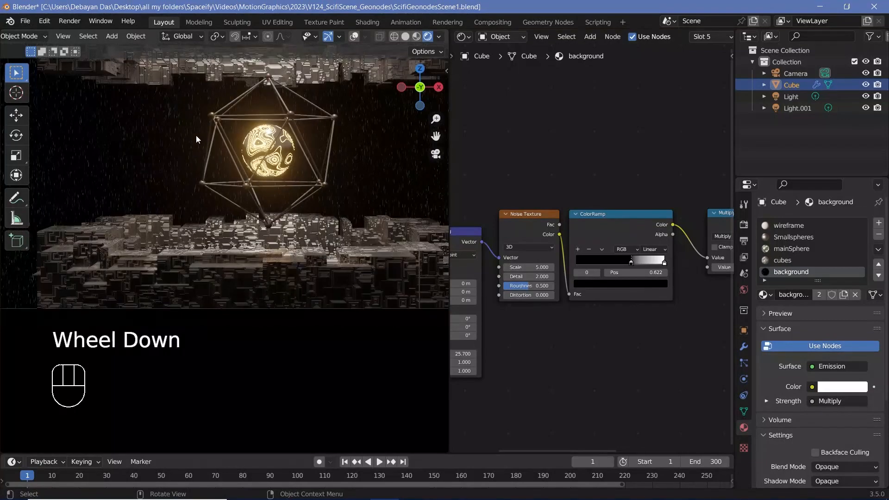
Set the Mapping node's X Scale to 50
middle_click_drag(196, 136, 228, 171, "shift")
scroll(228, 170, "up", 1)
middle_click_drag(509, 293, 619, 250)
mouse_move(573, 311)
left_mouse_down()
mouse_move(597, 312)
mouse_move(574, 311)
left_mouse_up()
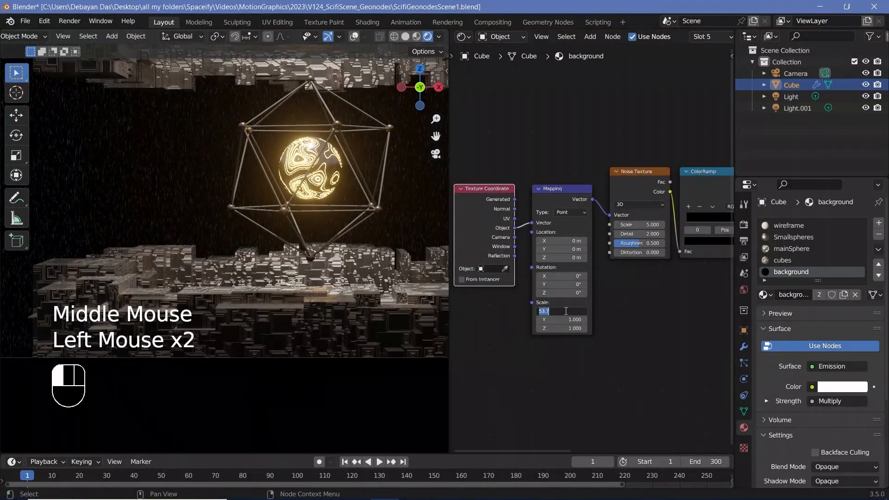
key("Return")
Reduce the Mapping node's Y Scale to 0.1
scroll(626, 326, "up", 1)
middle_click_drag(626, 326, 626, 349)
scroll(626, 349, "up", 3)
left_click_drag(548, 341, 540, 342)
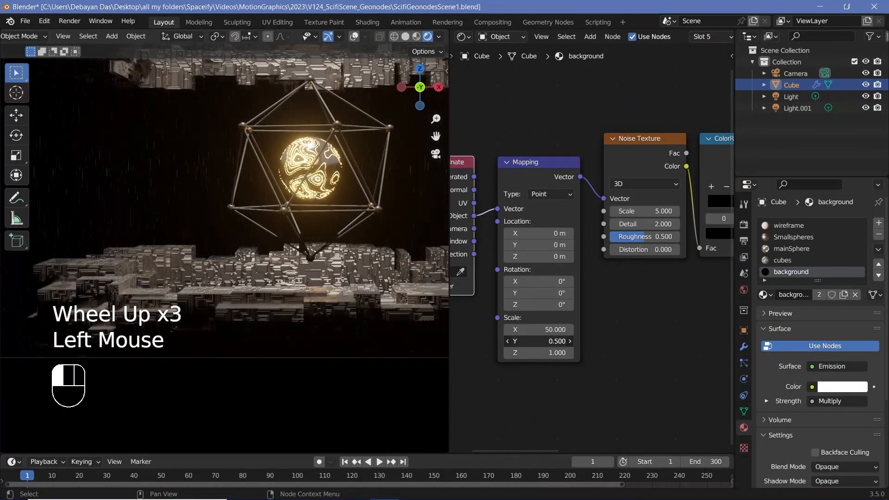
left_click(546, 340)
key("Return")
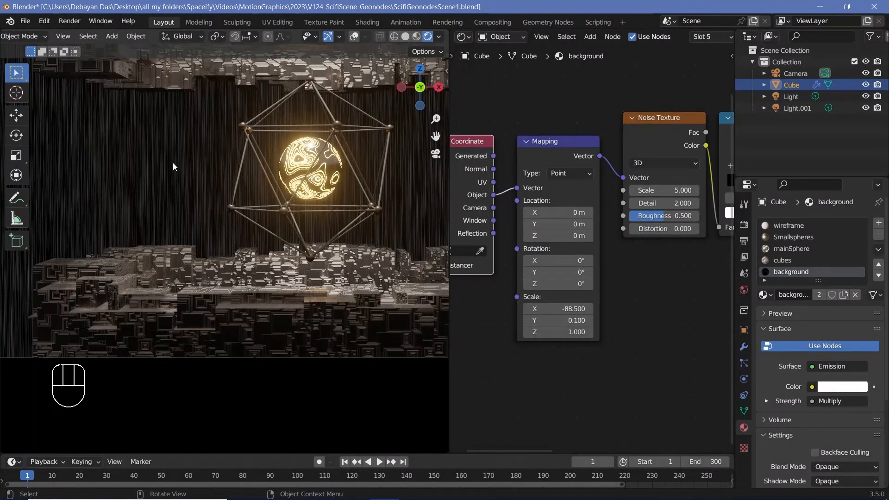
Lower the Noise Texture's Scale to 0.1, trying 1 and 0.5 on the way
left_click(681, 187)
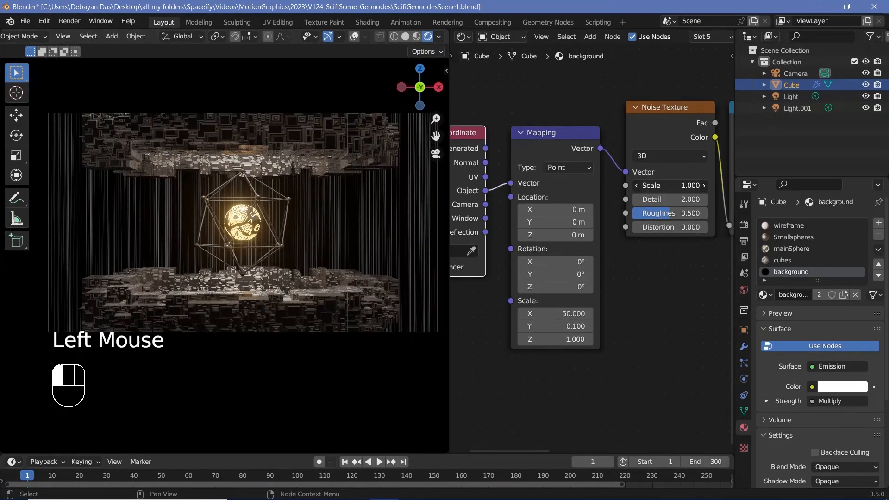
left_click(666, 186)
type("0.5")
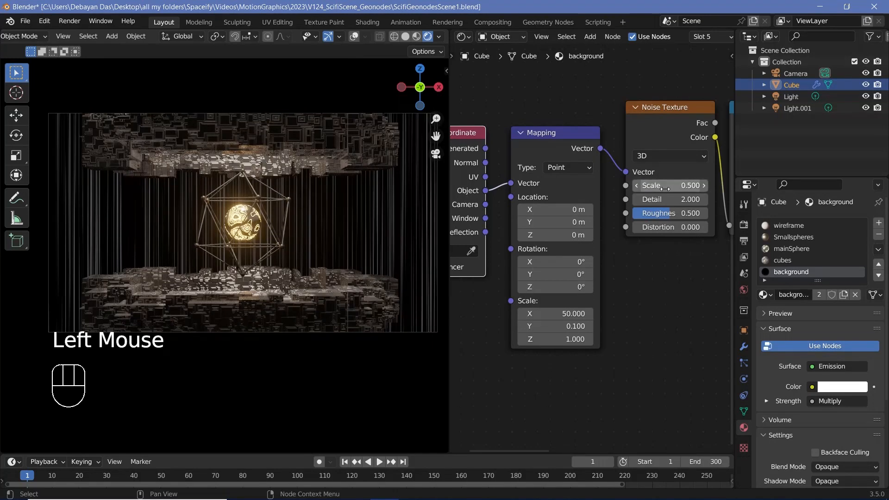
left_click(666, 189)
key("BackSpace")
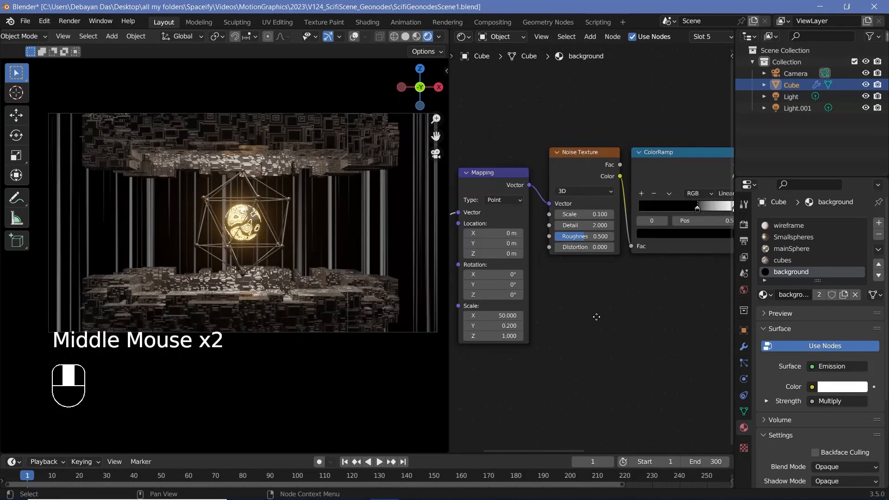
Try out different X Rotation values on the Mapping node and reset the rotation to 0°
scroll(621, 310, "up", 2)
mouse_move(597, 317)
middle_mouse_down()
mouse_move(621, 311)
mouse_move(593, 313)
mouse_move(606, 305)
middle_mouse_up()
scroll(632, 185, "up", 2)
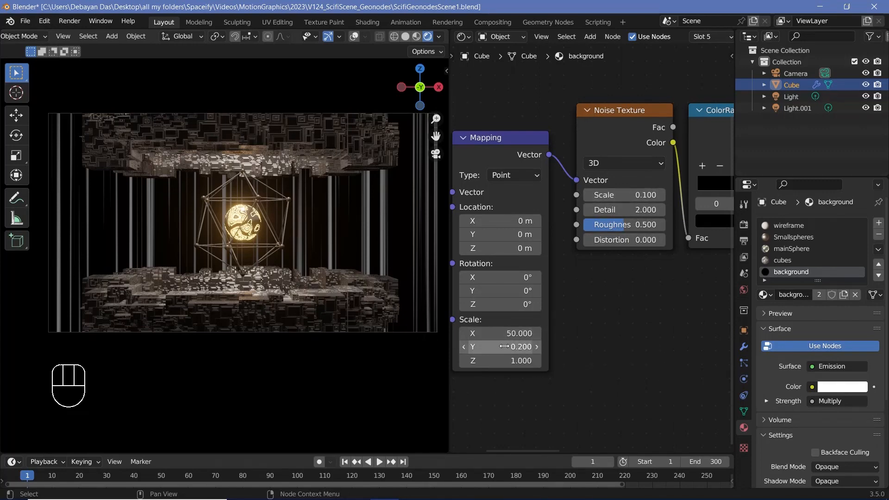
left_click(502, 277)
left_click_drag(502, 277, 538, 276)
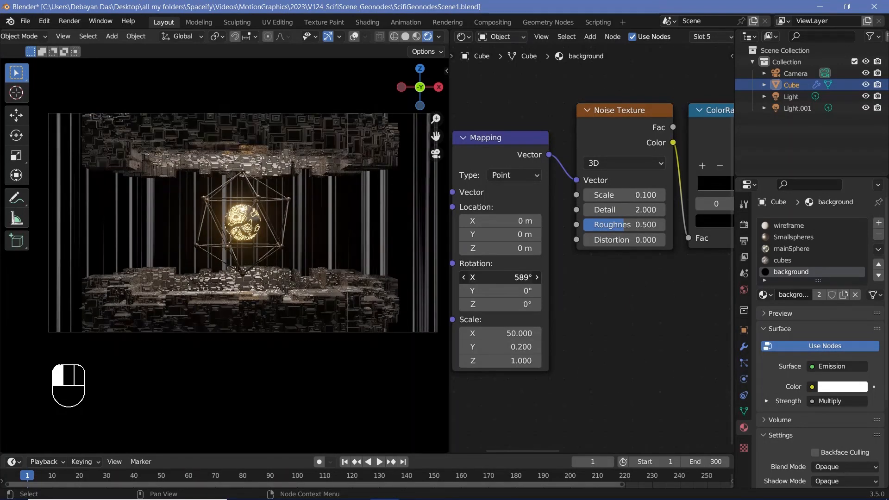
right_click(502, 277)
middle_click_drag(502, 277, 549, 256)
left_click_drag(549, 257, 558, 257)
left_click(557, 256)
type("0")
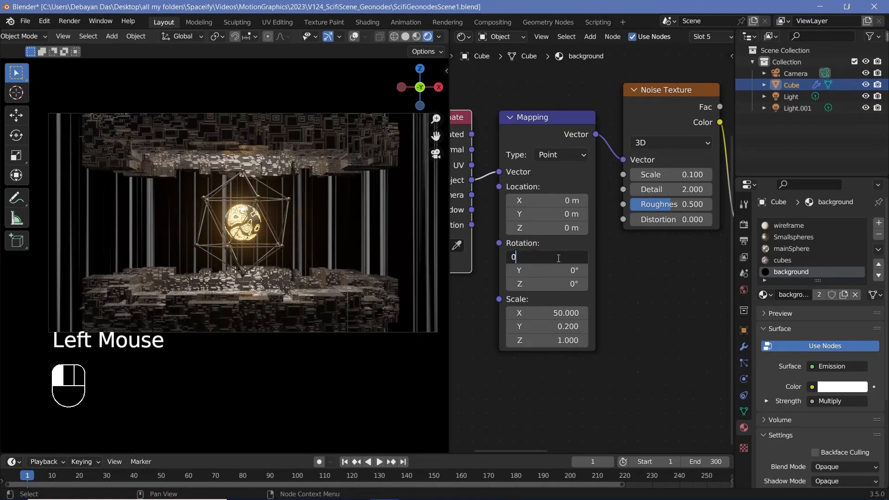
key("Return")
Set the Mapping node's Scale to 150 in X and 1 in Y
left_click(552, 327)
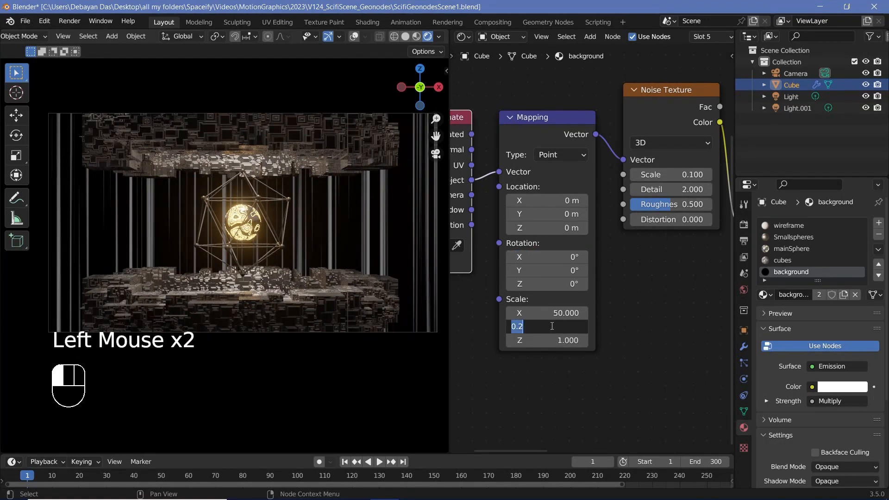
type("1")
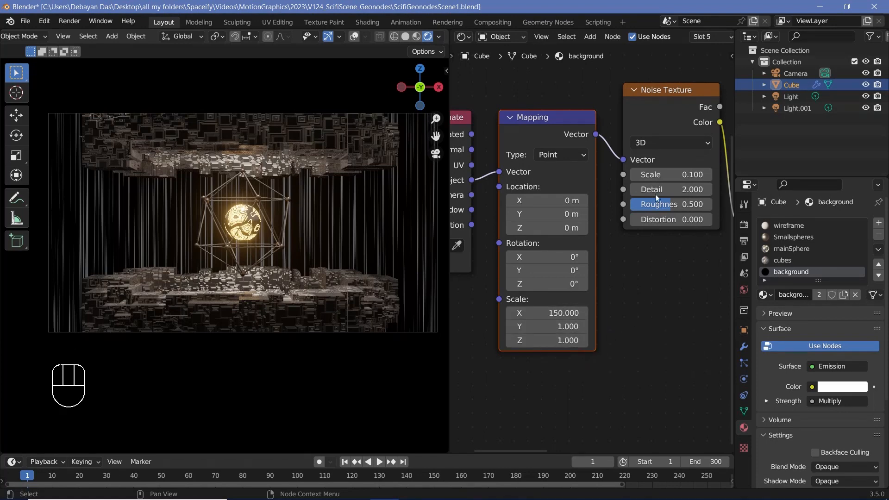
Adjust the ColorRamp, placing the black stop at 0.556 and pulling the white stop slightly inward
left_click(677, 159)
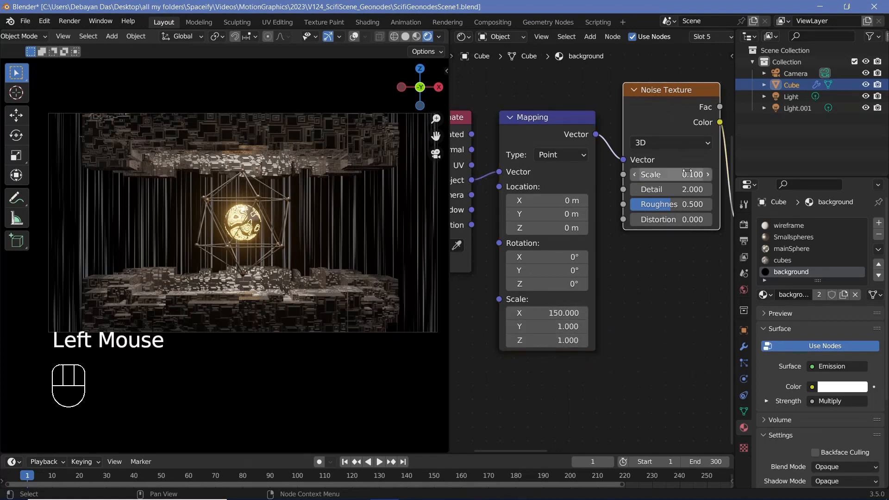
left_click_drag(534, 255, 579, 255)
left_click(534, 255)
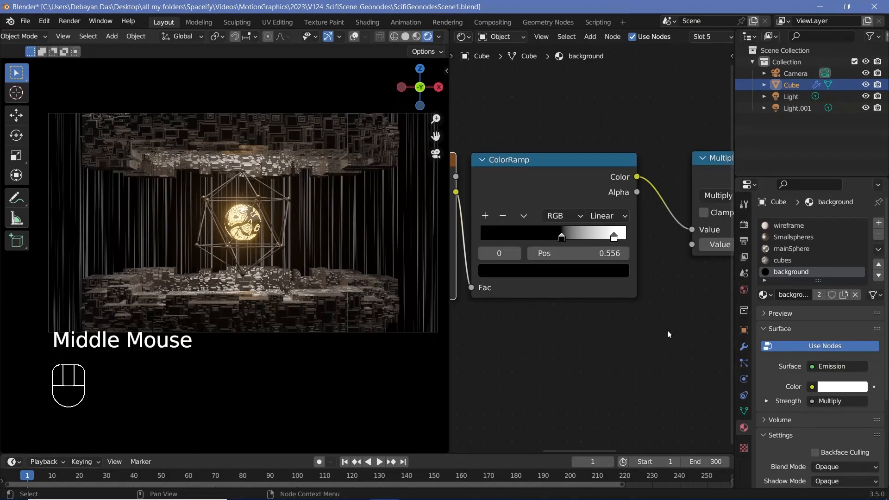
Tint the background's Emission Color warm peach with Hue 0.075 and Saturation 0.5
middle_click_drag(663, 275, 633, 311)
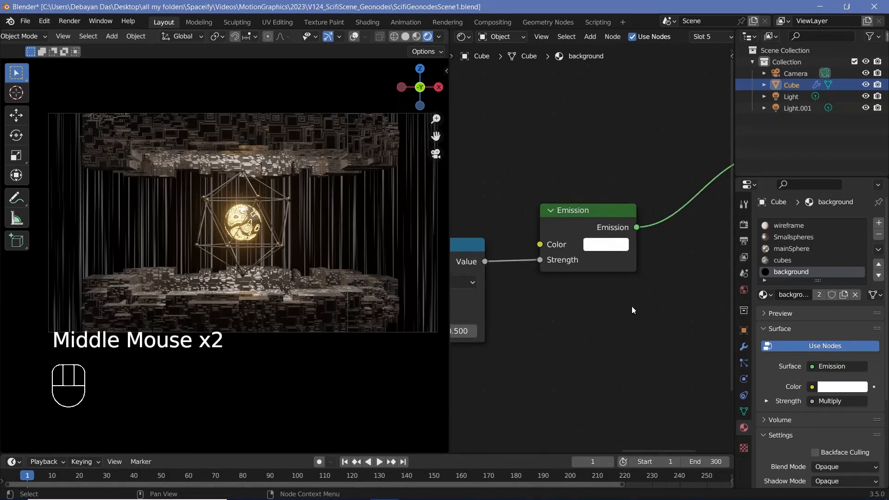
left_click(610, 249)
left_click(647, 183)
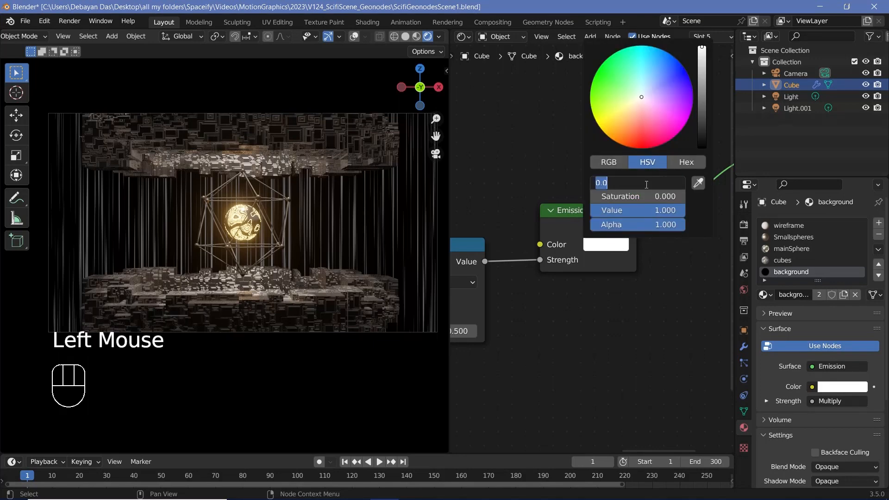
type("75")
key("Return")
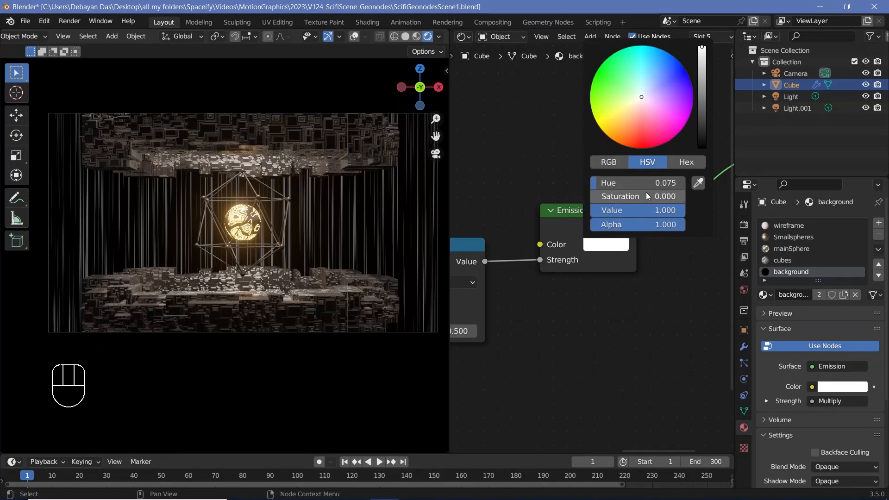
left_click_drag(646, 194, 696, 197)
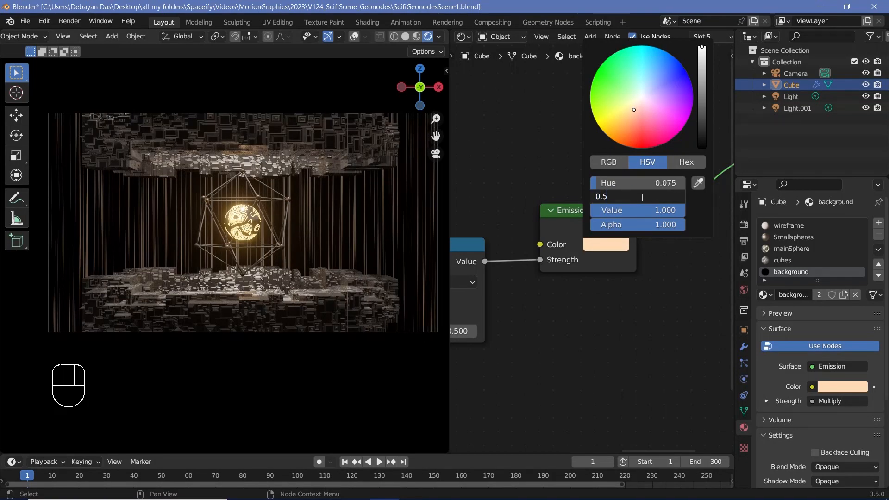
key("Return")
Raise the Multiply node's Value to 10
middle_click_drag(500, 319, 635, 289)
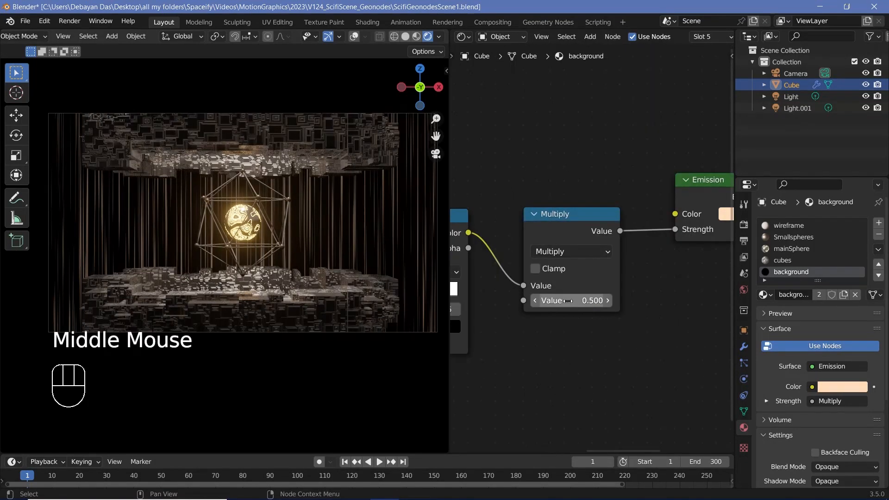
left_click_drag(569, 301, 695, 301)
double_click(566, 301)
type("10")
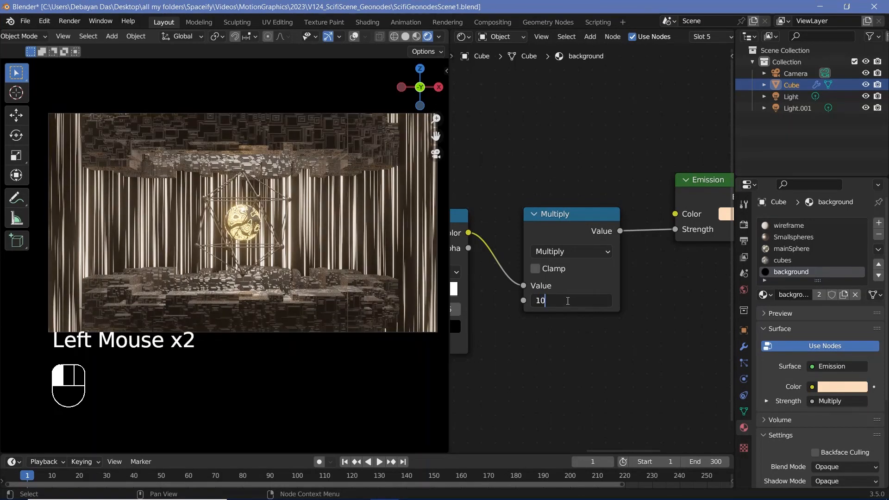
key("Return")
Move the ColorRamp's black stop to 0.593 and set the Multiply node's Value to 20
middle_click_drag(566, 300, 674, 265)
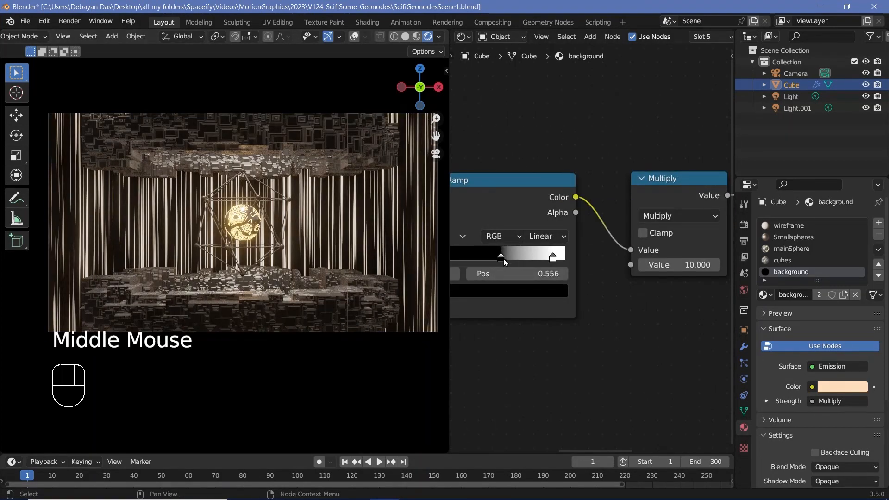
mouse_move(504, 260)
left_mouse_down()
mouse_move(516, 258)
mouse_move(508, 258)
left_mouse_up()
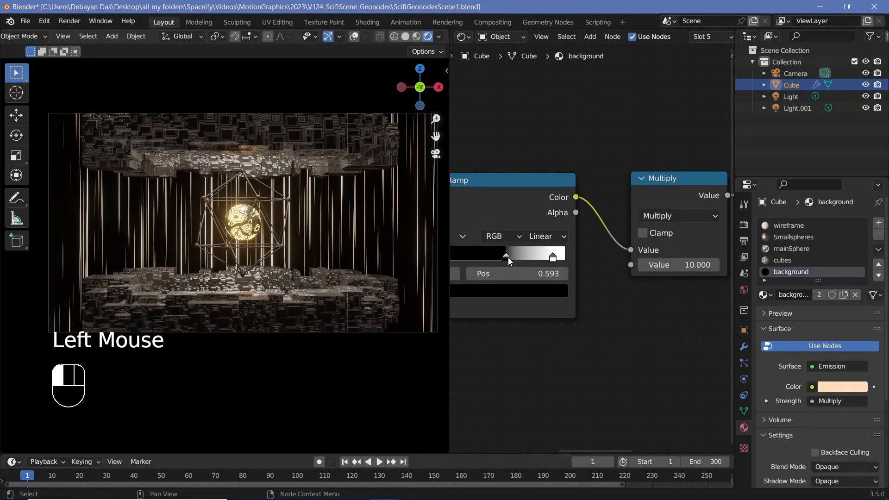
middle_click_drag(507, 258, 458, 263)
double_click(622, 274)
type("20")
key("Return")
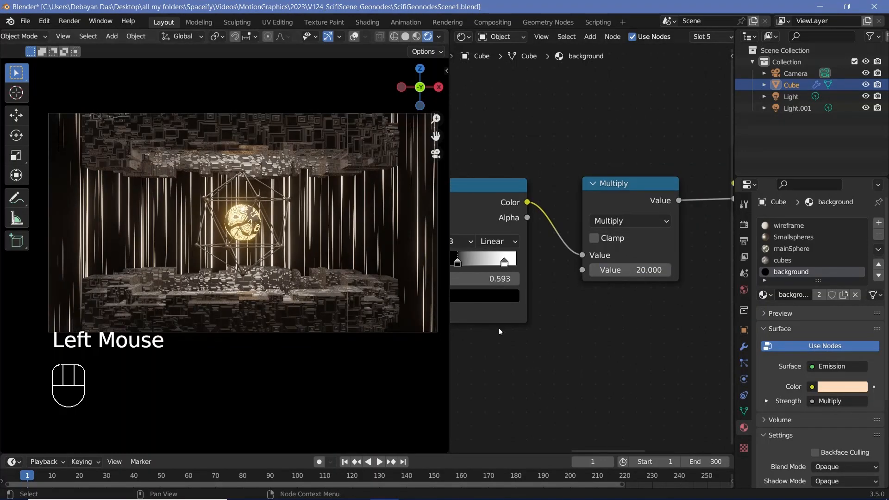
Move the ColorRamp's black stop to 0.607
middle_click_drag(519, 323, 568, 321)
left_click_drag(507, 260, 508, 262)
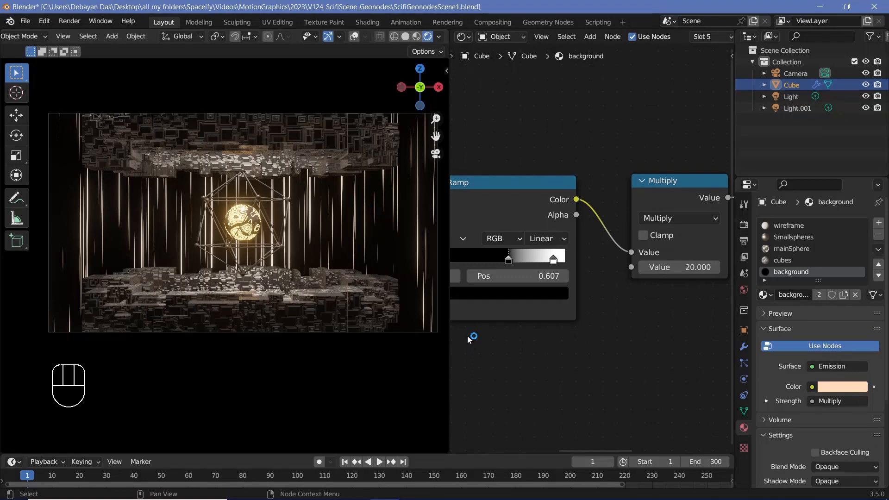
Enlarge the timeline and keyframe the background material's Mapping Rotation at 0° on frame 0
scroll(480, 344, "down", 2)
middle_click_drag(479, 344, 622, 328)
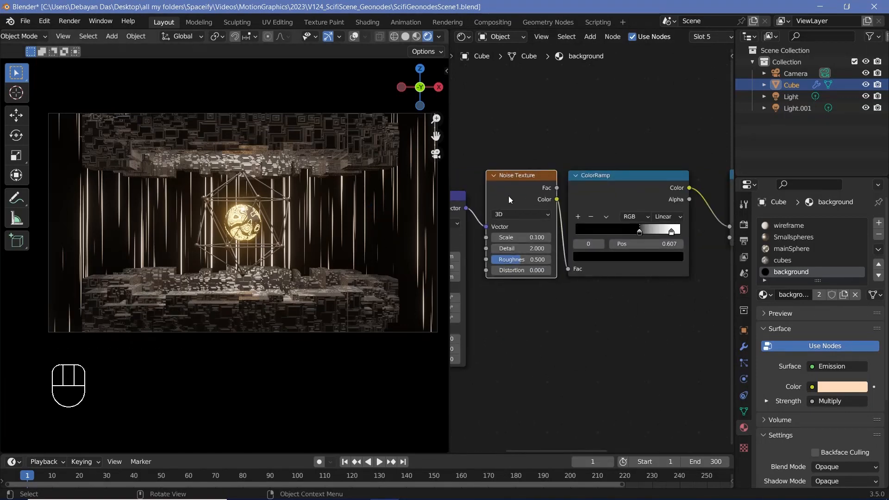
middle_click_drag(535, 315, 678, 294)
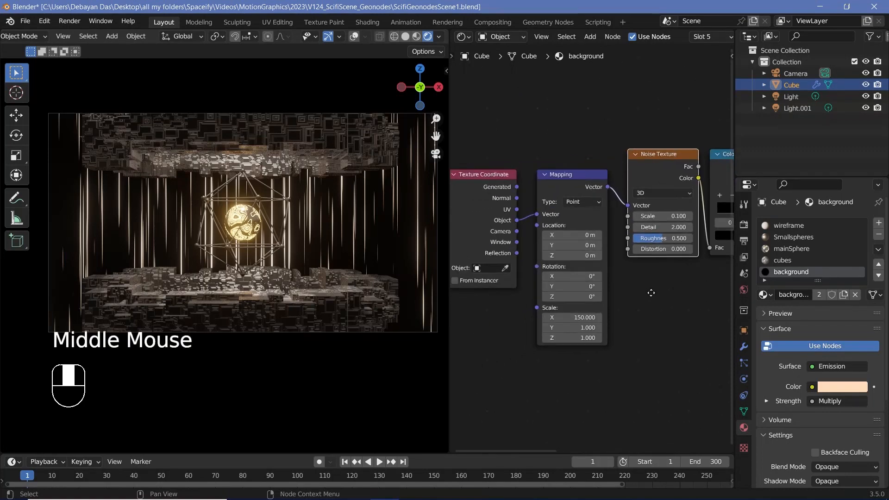
left_click_drag(224, 453, 248, 404)
scroll(341, 447, "down", 2)
middle_click_drag(340, 447, 370, 426)
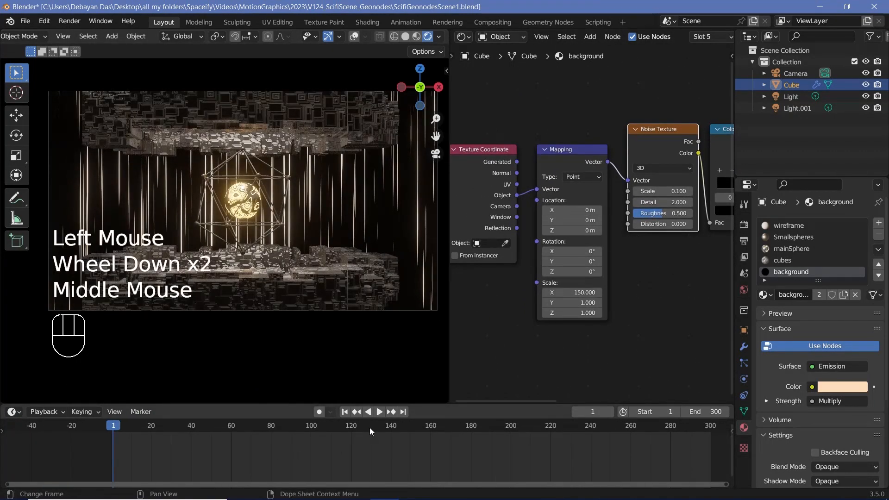
key("Left")
key("i")
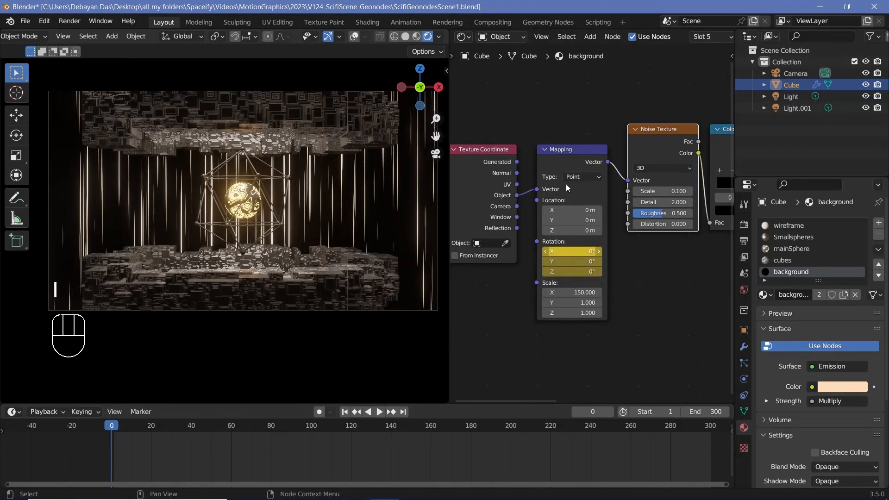
At frame 300, set the Mapping node's X Rotation to 360° and keyframe it
left_click(711, 432)
key("Right")
left_click(580, 251)
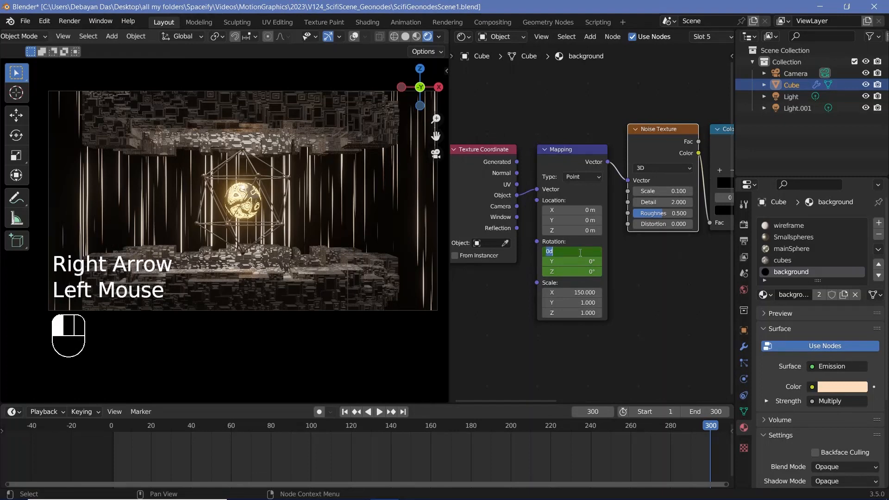
type("360")
key("Return")
key("i")
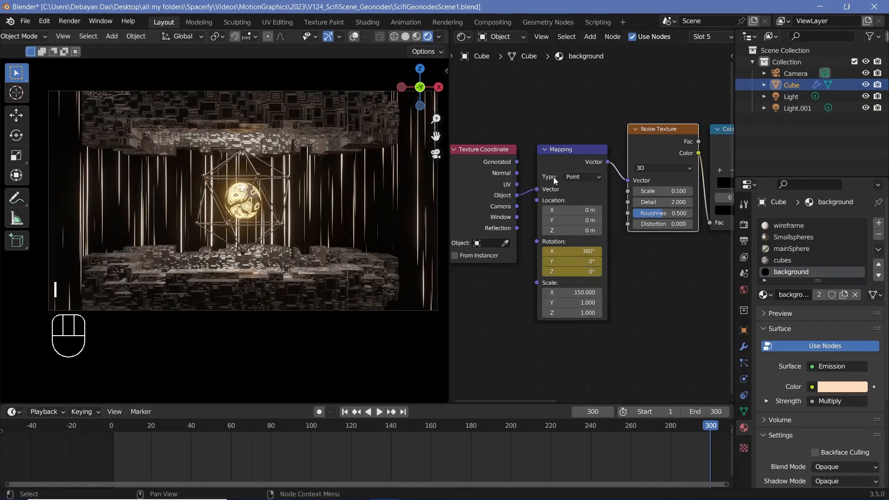
middle_click_drag(422, 457, 424, 456)
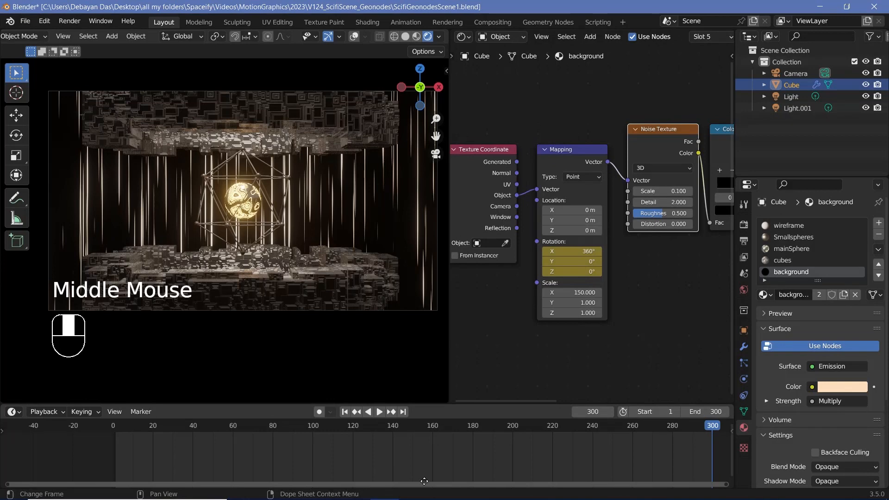
Make the Mapping node's keyframe interpolation Linear and briefly play the animation
left_click(569, 151)
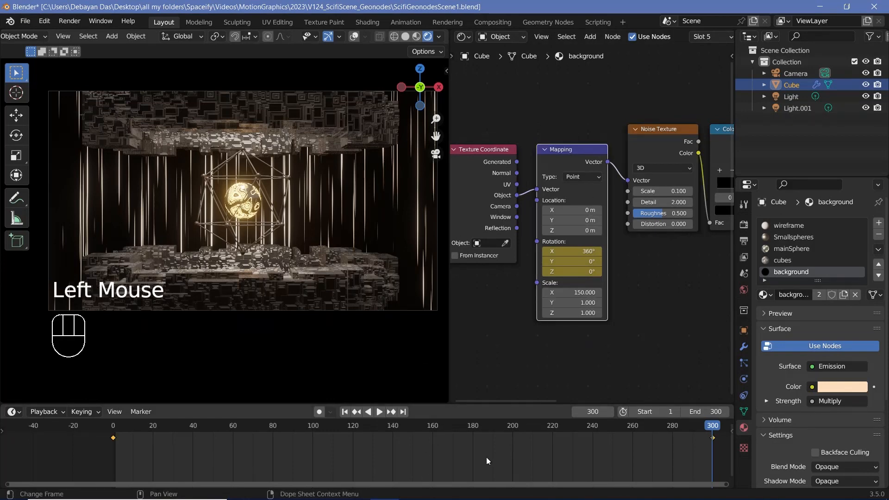
key("t")
left_click(466, 428)
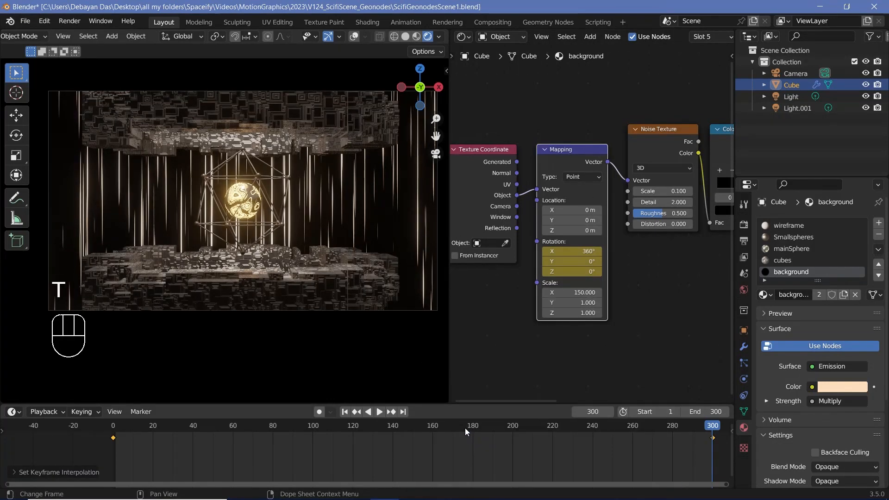
key("space")
key("space")
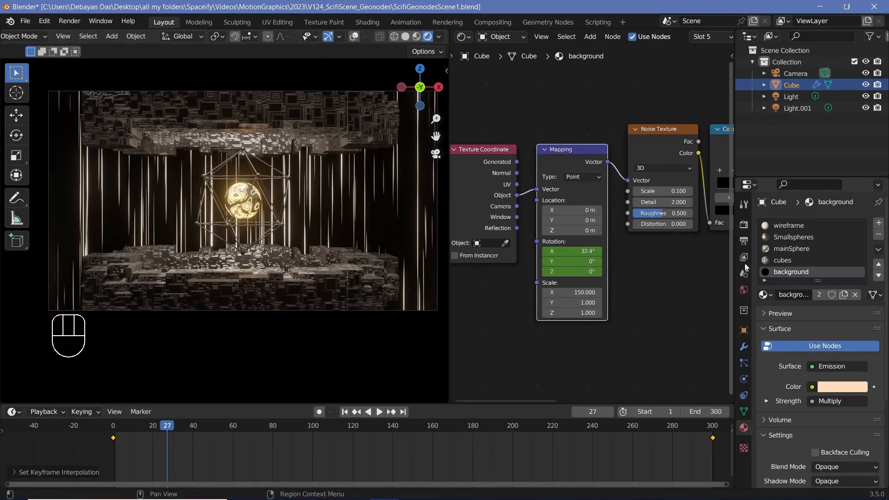
In the mainSphere material, keyframe the Wave Texture's Phase Offset at 0 on frame 0
left_click(785, 251)
scroll(644, 260, "down", 1)
middle_click_drag(641, 260, 618, 220)
scroll(616, 217, "up", 2)
middle_click_drag(609, 199, 564, 119)
left_click(114, 429)
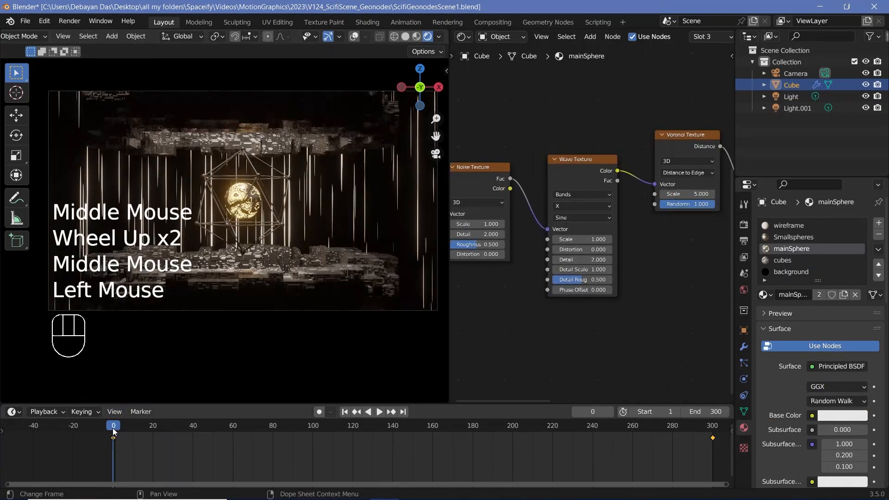
key("i")
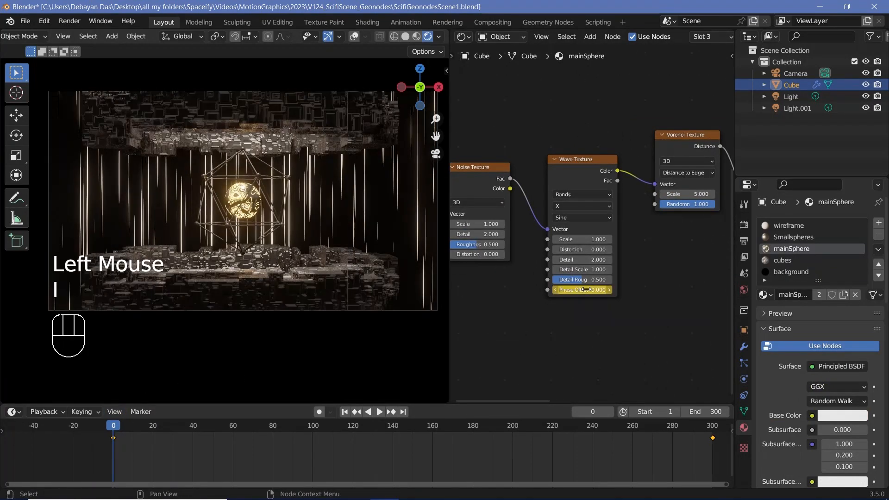
At frame 300, set the Wave Texture's Phase Offset to tau and keyframe it
left_click(712, 430)
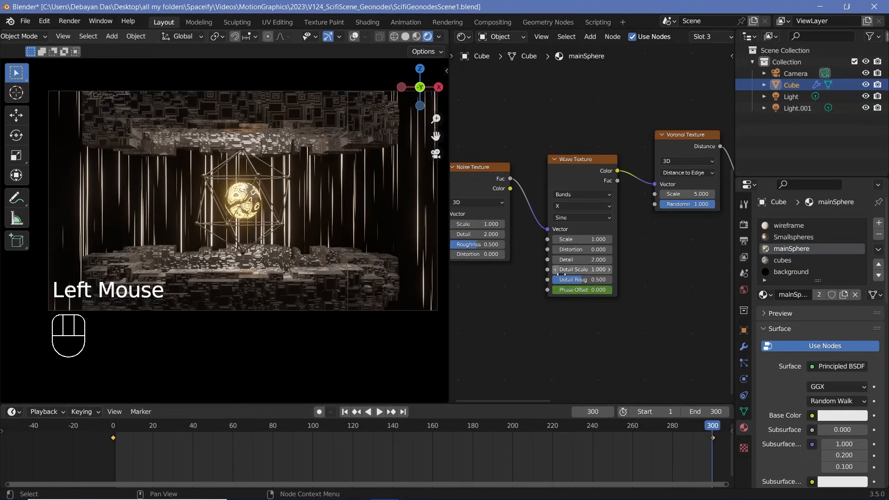
double_click(580, 291)
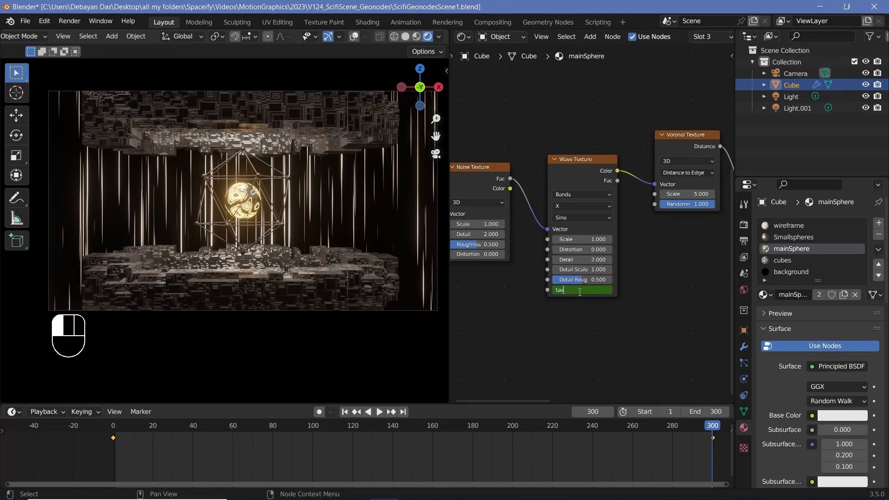
key("Return")
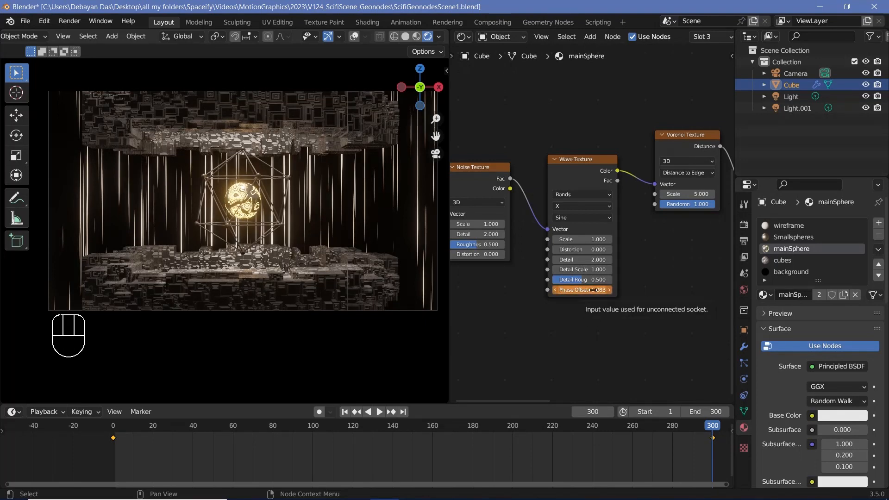
key("i")
Set the Wave Texture's Phase Offset keyframes to Linear interpolation
left_click(572, 174)
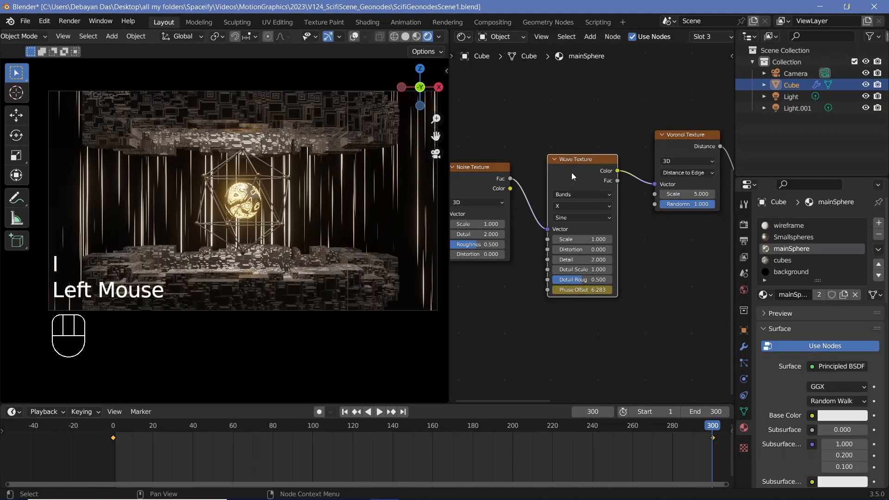
key("t")
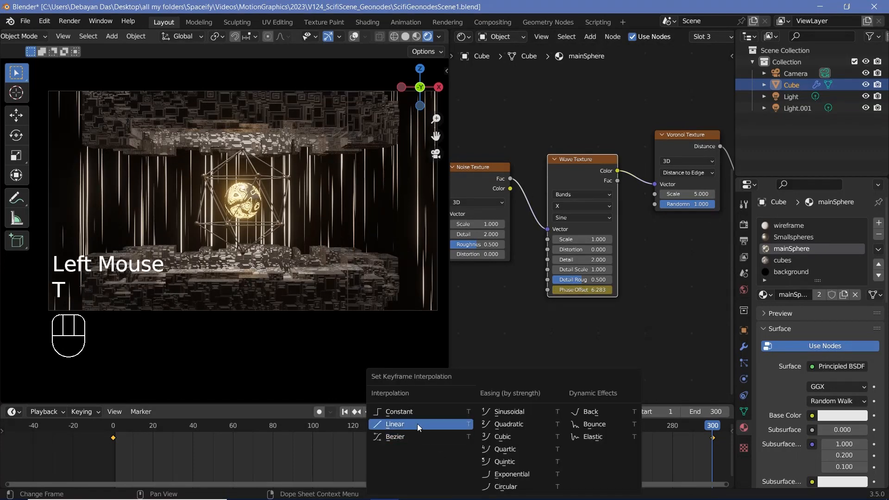
left_click(418, 480)
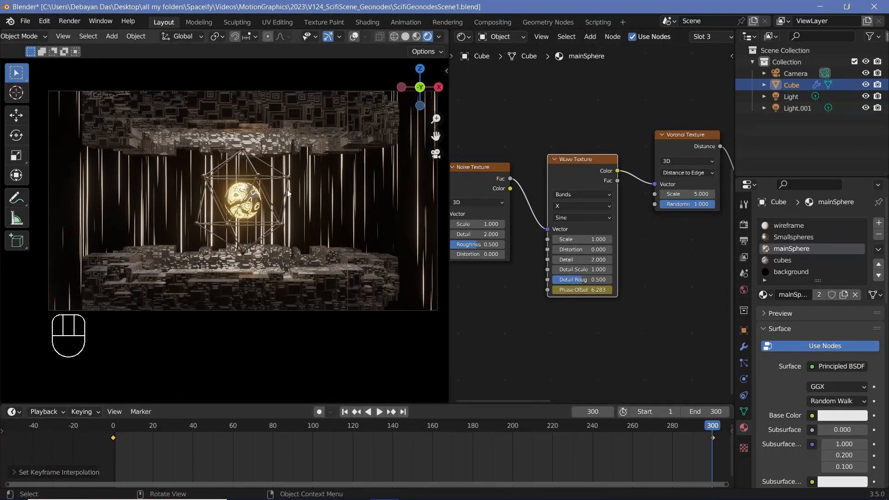
left_click(329, 129)
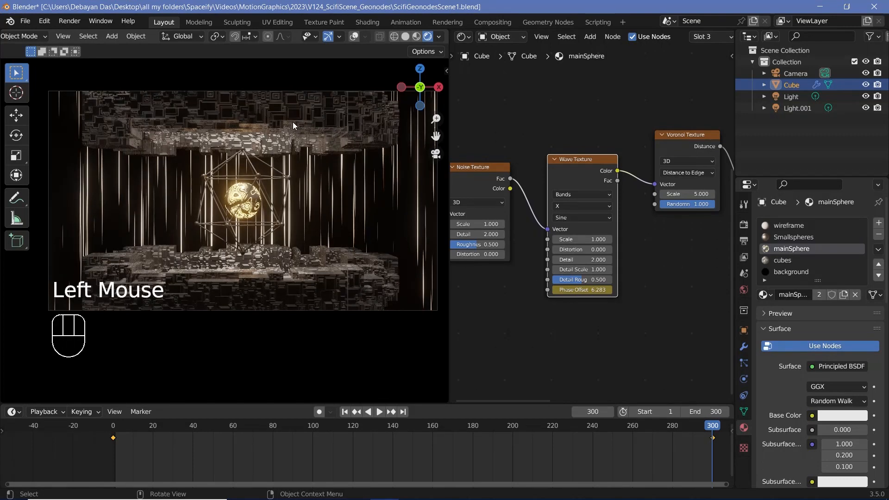
Show the geometry node tree and set the X and Y Rotation of the wireframe's Instance on Points node to 25°
left_click(463, 39)
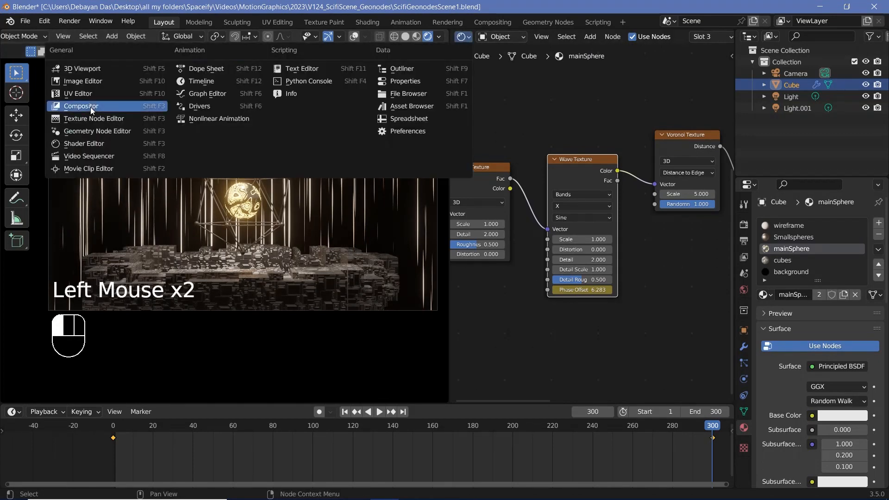
left_click(65, 131)
scroll(508, 202, "down", 2)
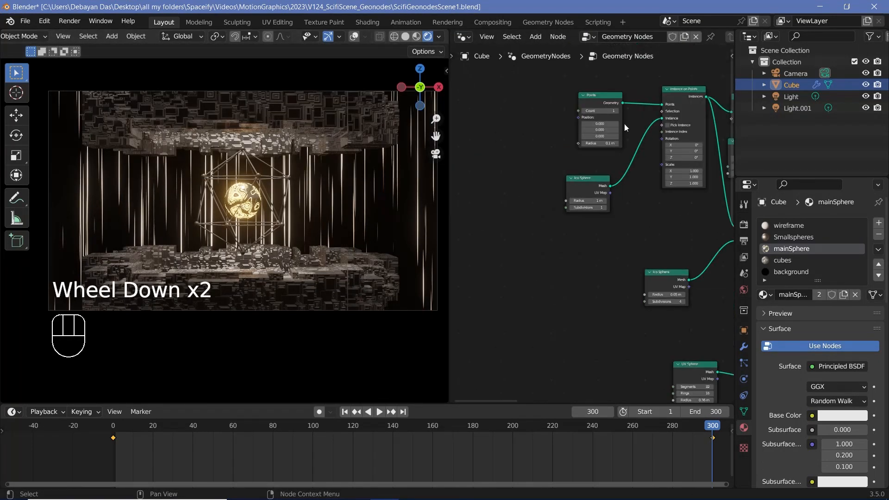
middle_click_drag(508, 201, 525, 215)
scroll(525, 214, "up", 3)
scroll(540, 249, "up", 2)
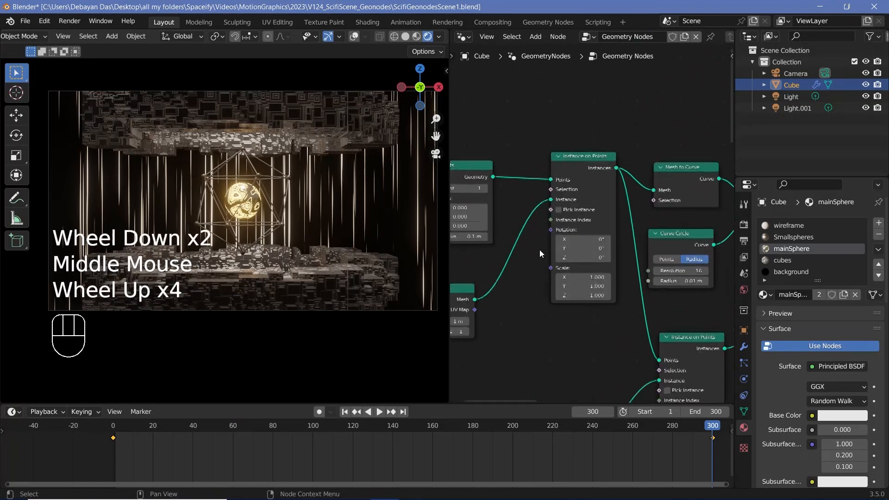
middle_click_drag(519, 304, 528, 288)
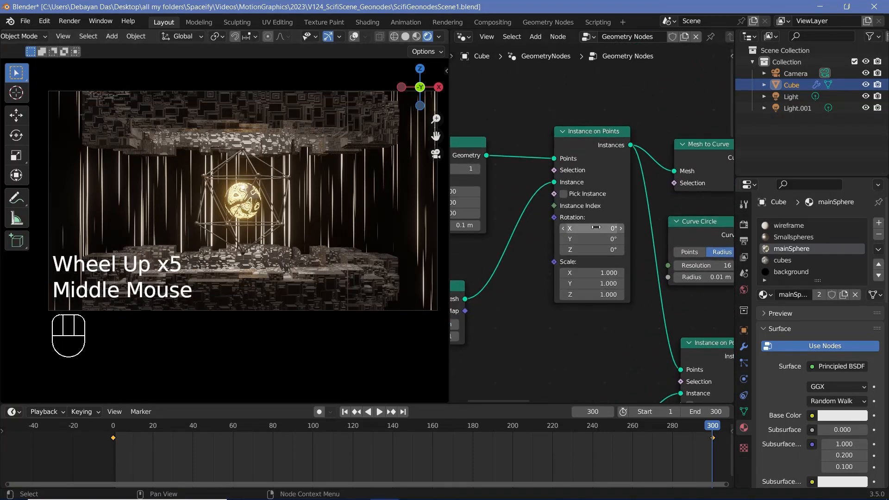
mouse_move(596, 227)
left_mouse_down("shift")
mouse_move(597, 236)
mouse_move(612, 233)
mouse_move(598, 230)
mouse_move(600, 239)
left_mouse_up("shift")
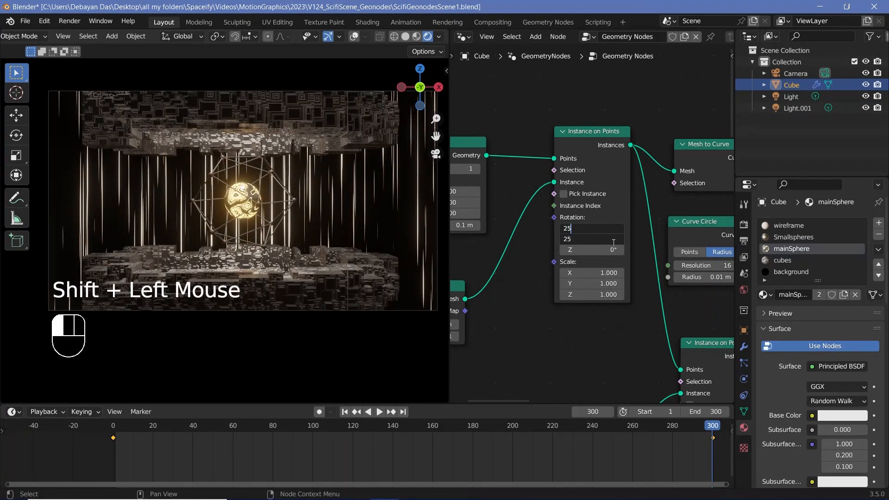
key("Return")
Try a 145° Z Rotation on the wireframe's Instance on Points node and reset it to 0°
left_click_drag(608, 250, 580, 248)
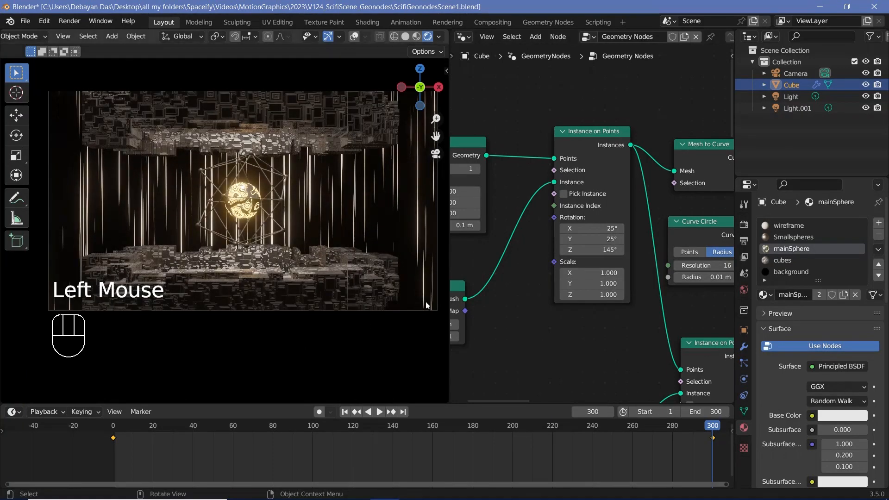
left_click(580, 249)
type("0")
key("Return")
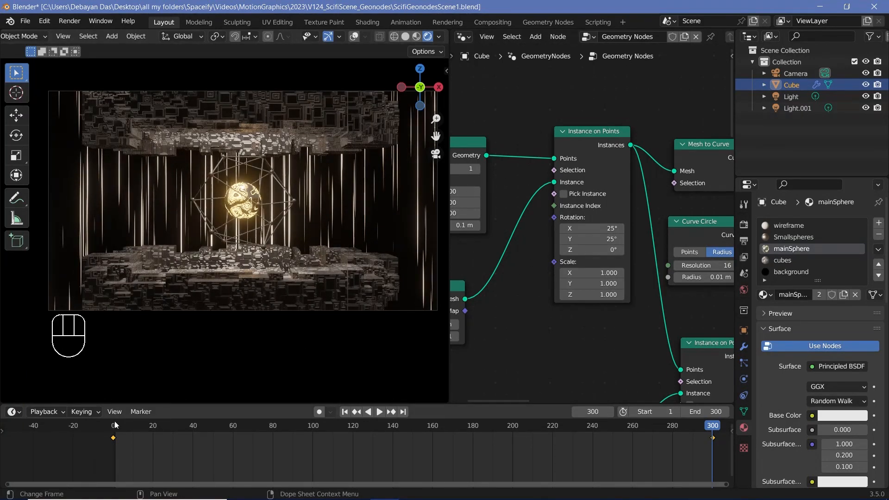
Keyframe the wireframe's Instance on Points Z Rotation from 0° at frame 0 to 360° at frame 300
left_click(114, 426)
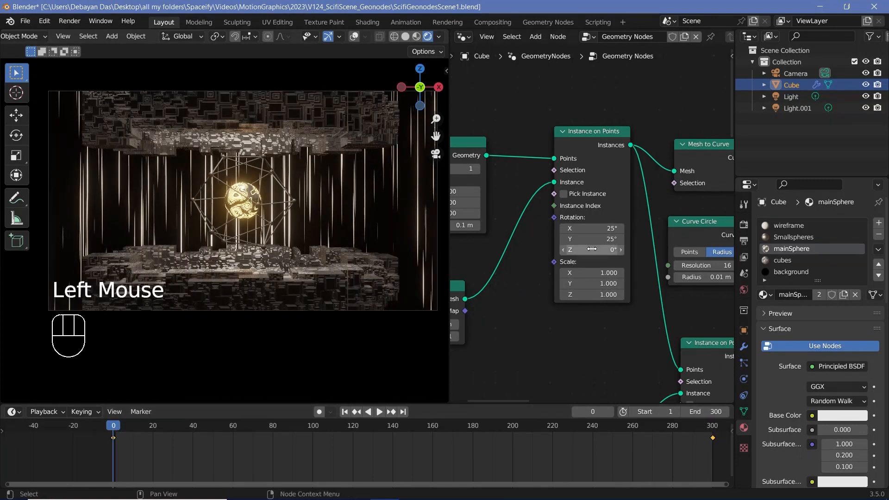
key("i")
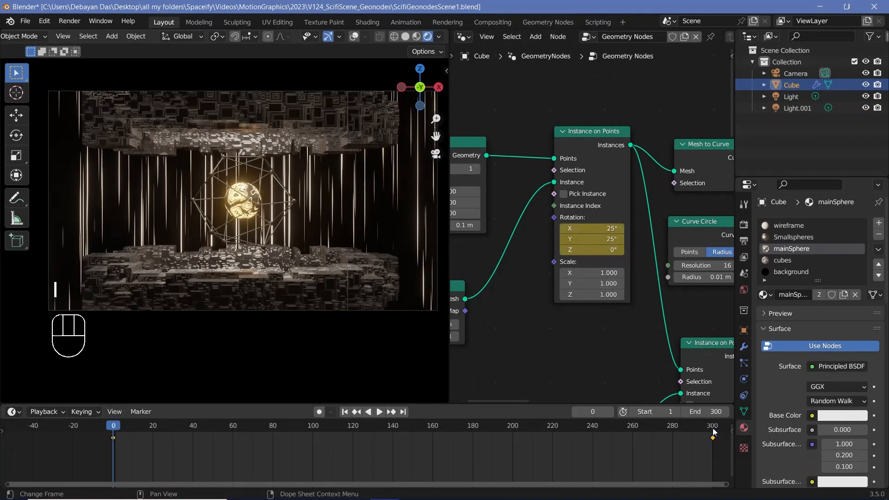
left_click(713, 432)
key("Right")
left_click(603, 250)
type("3")
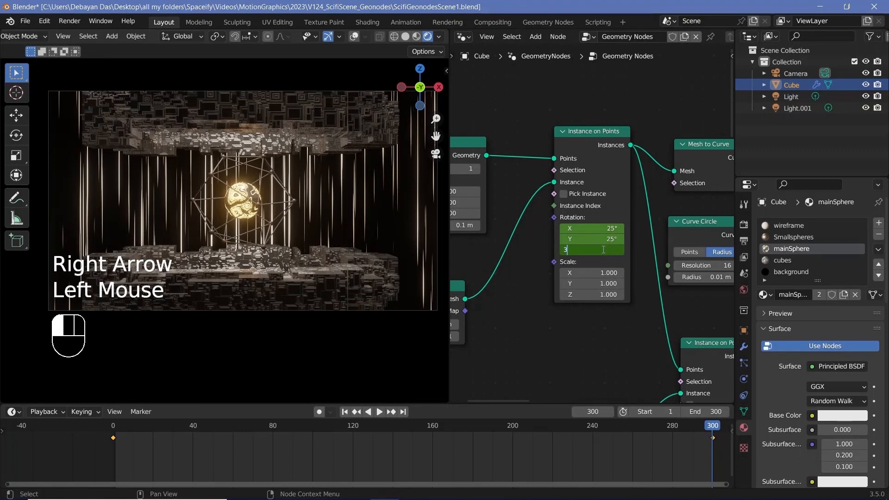
type("60")
key("Return")
key("i")
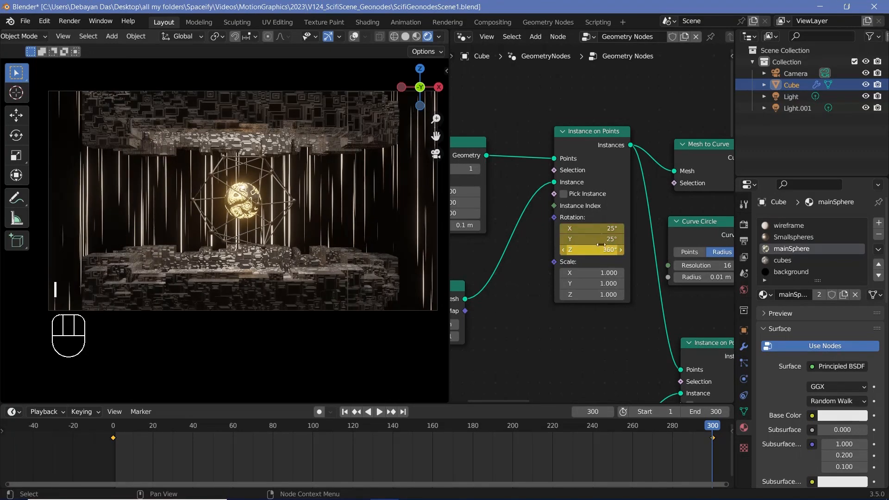
Set the wireframe's Instance on Points rotation keyframes to Linear interpolation
left_click(603, 154)
key("t")
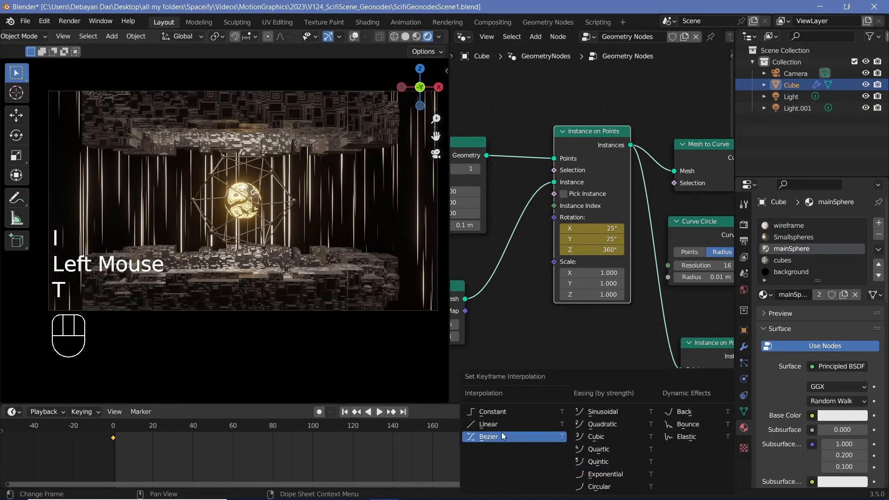
left_click(501, 425)
Look through the geometry node tree for the Instance on Points node fed by Curve Line and Curve Circle
scroll(588, 338, "down", 2)
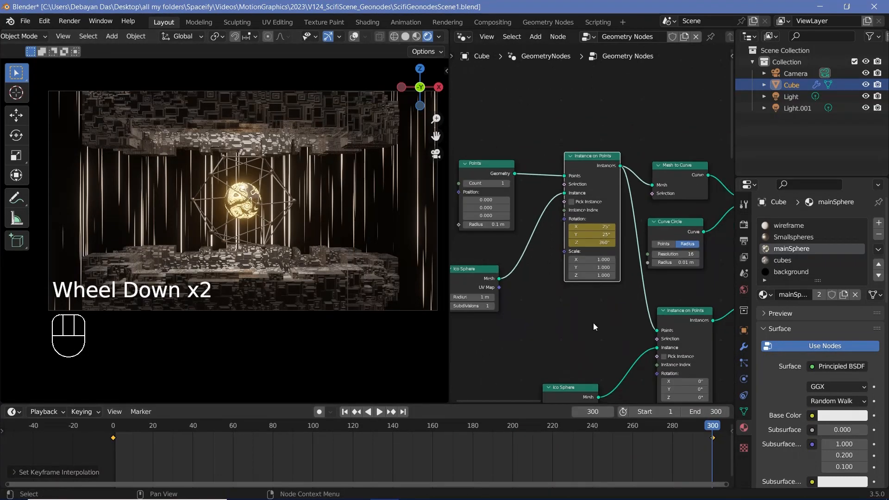
middle_click_drag(588, 337, 616, 187)
scroll(685, 208, "down", 1)
middle_click_drag(685, 209, 697, 293)
middle_click_drag(625, 306, 555, 303)
scroll(663, 267, "down", 3)
middle_click_drag(662, 267, 534, 238)
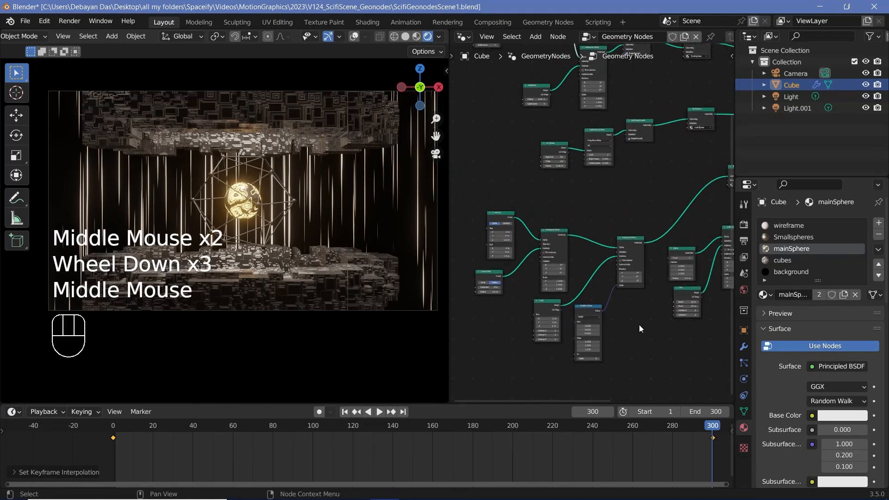
scroll(637, 303, "up", 3)
scroll(637, 303, "down", 2)
scroll(637, 303, "up", 3)
middle_click_drag(637, 303, 624, 243)
scroll(620, 268, "down", 4)
scroll(607, 239, "up", 4)
scroll(625, 244, "up", 2)
Try Y and Z rotations on the Instance on Points node fed by Curve Line and reset them to 0°
left_click(601, 298)
left_click(605, 273)
left_click_drag(604, 265, 635, 265)
left_click(600, 260)
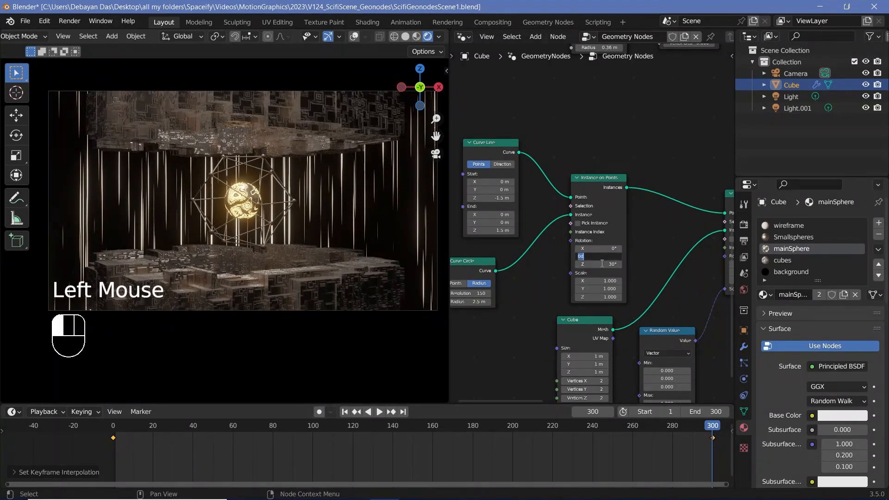
left_click(603, 265)
left_click(601, 265)
type("0")
key("Return")
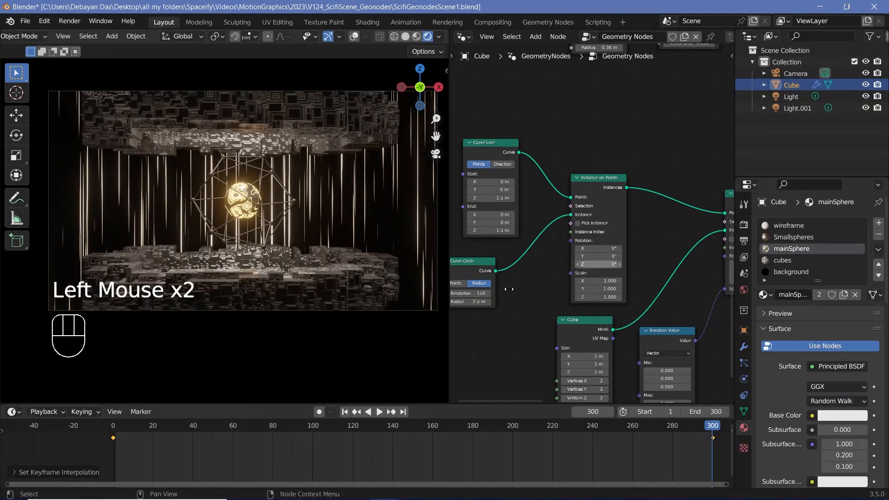
Keyframe the Z Rotation of Curve Line's Instance on Points node from 0° at frame 0 to -360° at frame 300
left_click(113, 425)
key("i")
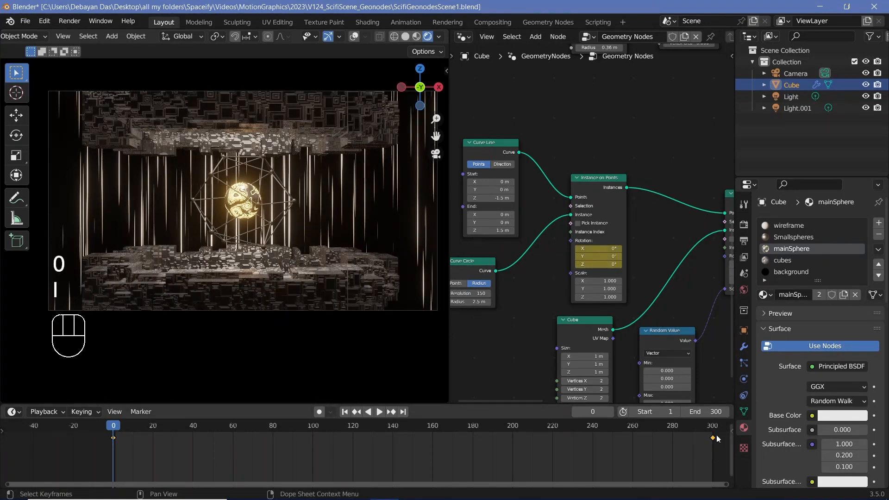
left_click(710, 428)
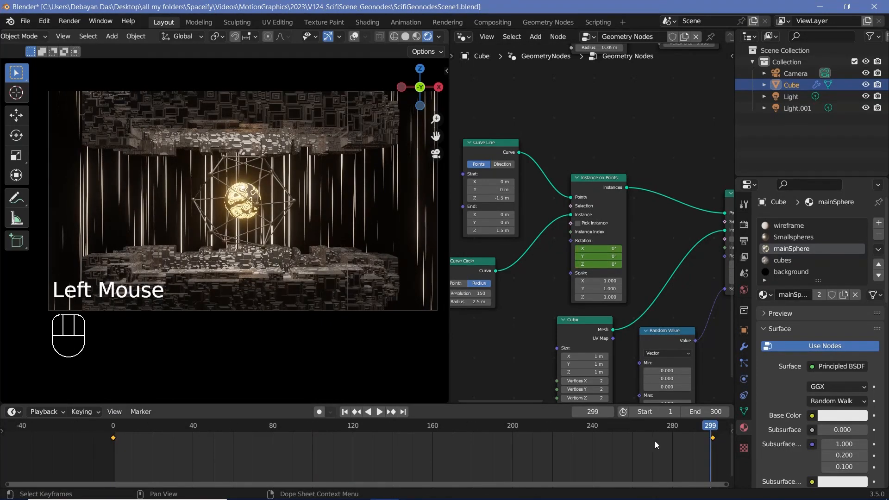
key("Right")
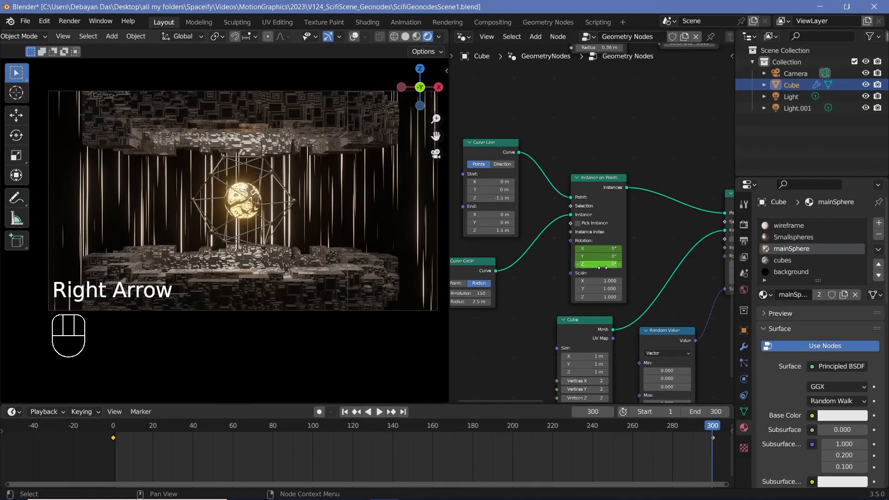
left_click(602, 267)
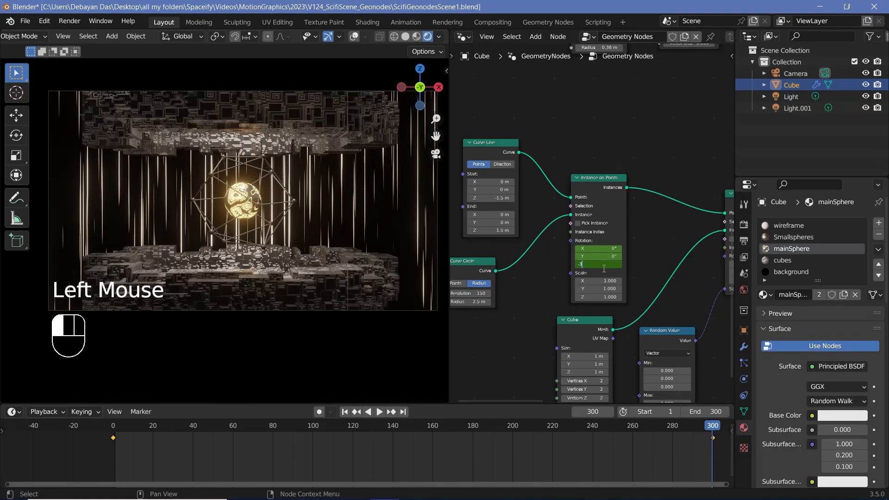
key("Return")
key("i")
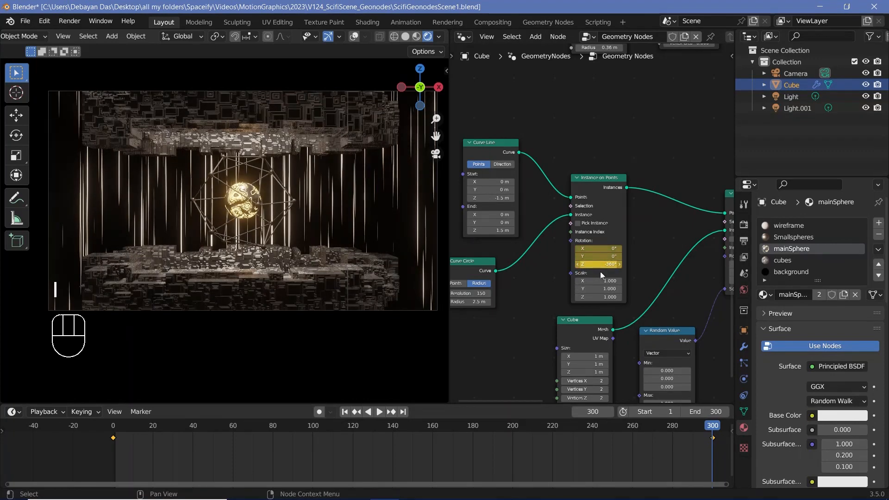
Set the new rotation keyframes to Linear interpolation and play back the animation
key("t")
left_click(463, 424)
key("space")
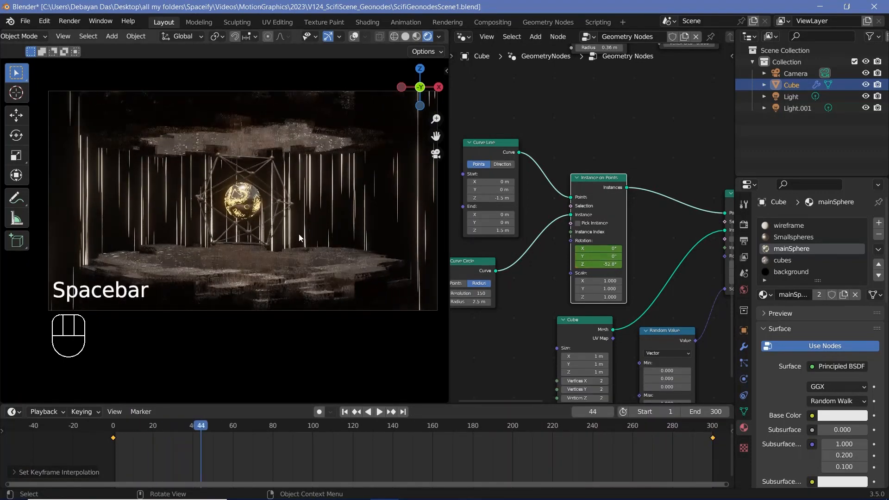
key("space")
key("space")
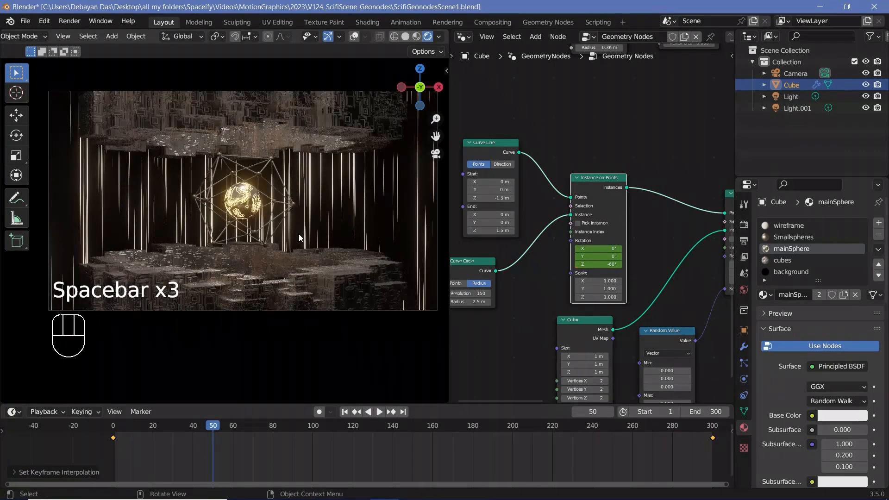
Set the Power of Light.001 to 500 W and play back the animation in short bursts
left_click(316, 271)
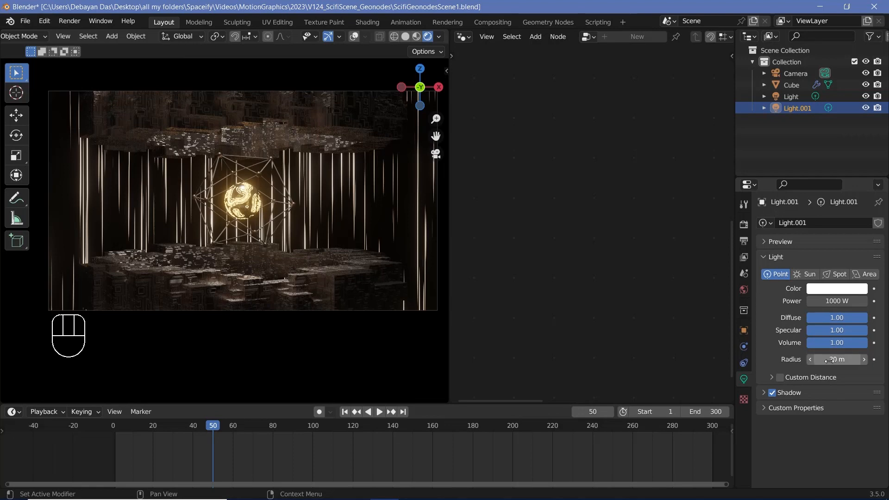
left_click(838, 301)
type("500")
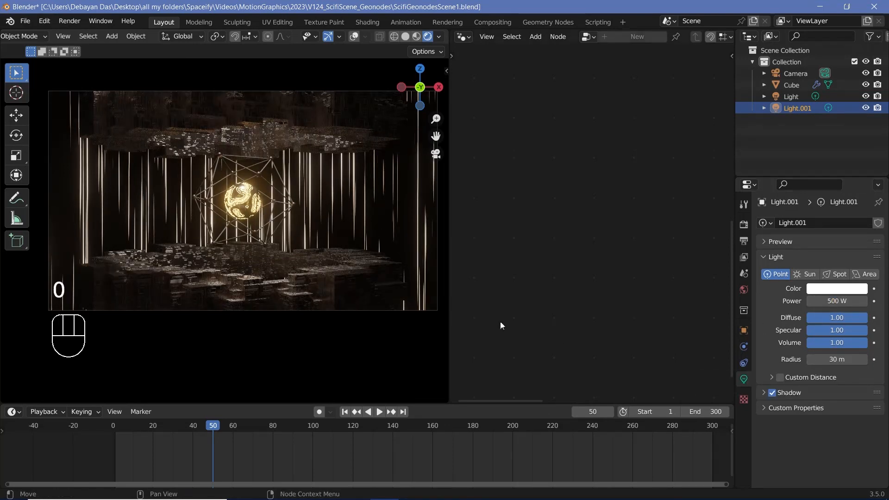
key("space")
key("space")
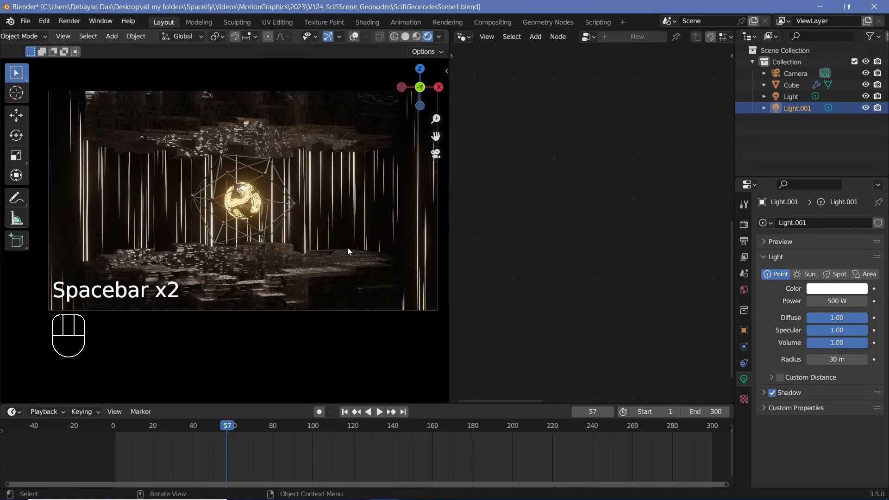
key("space")
key("space")
key("space")
key("space")
Give the object Light a warm orange color with Hue 0.075 and Saturation about 0.55
left_click(792, 97)
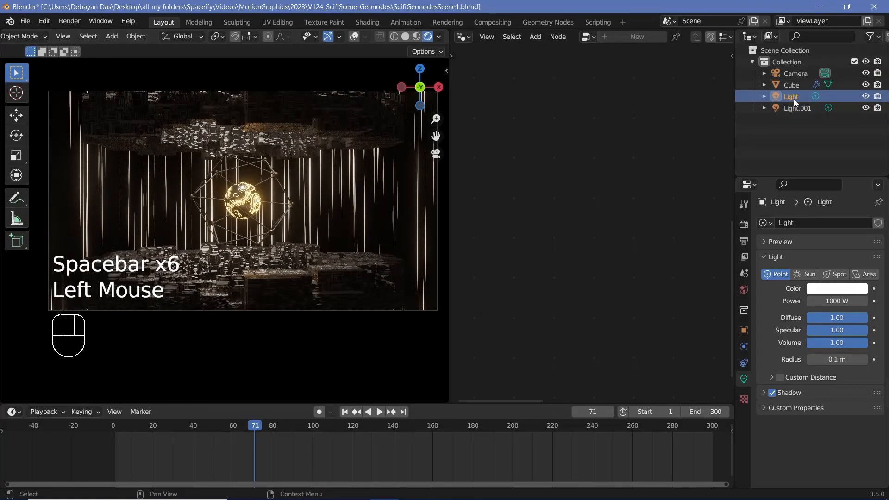
left_click(825, 289)
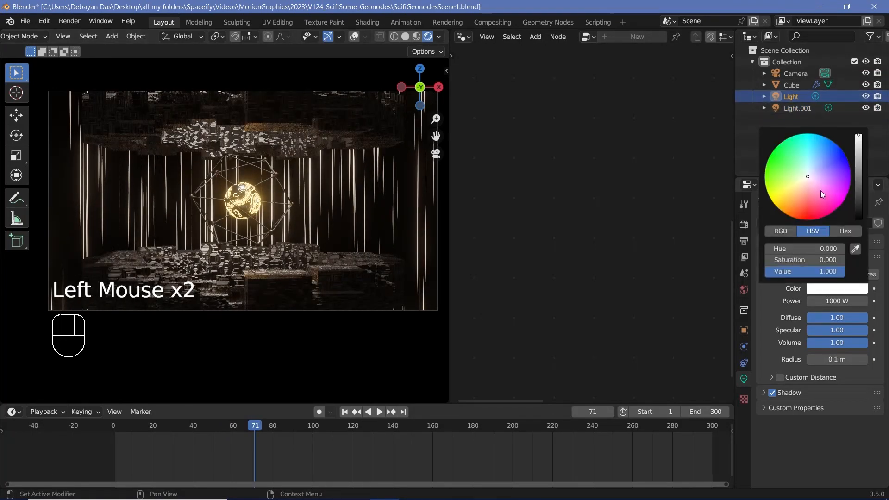
left_click(801, 246)
type("0.075")
key("Return")
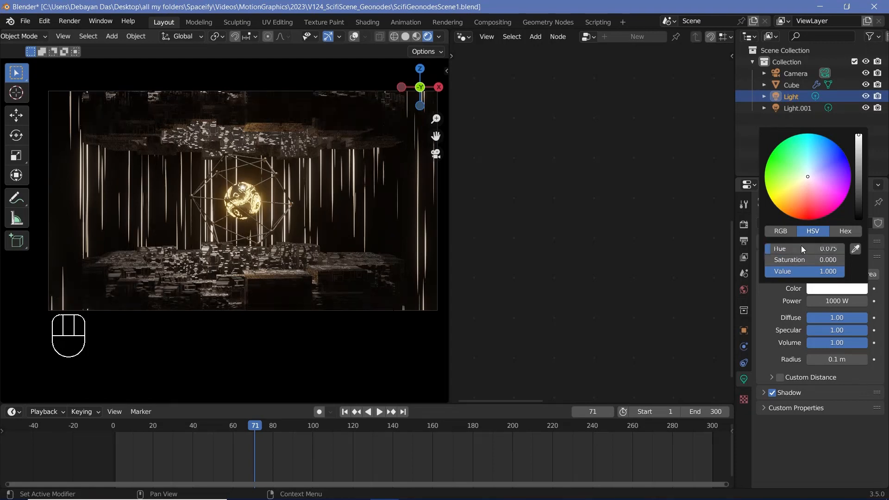
left_click_drag(801, 259, 845, 259)
left_click(810, 261)
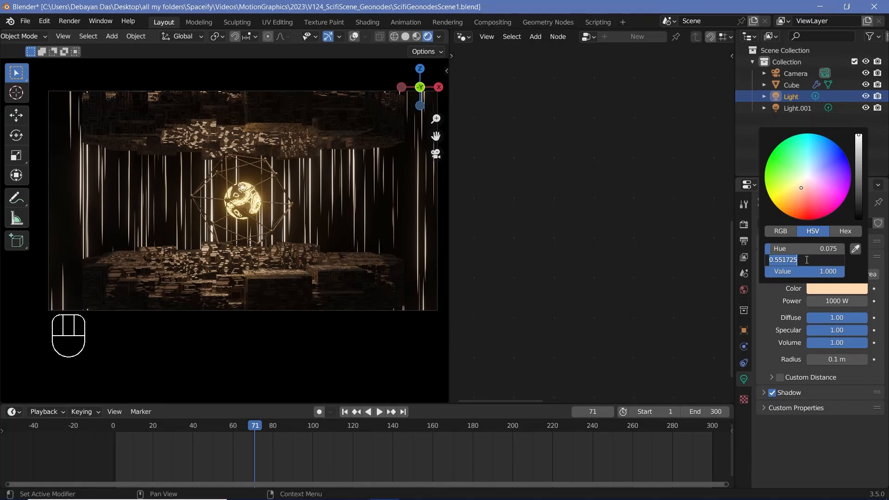
key("Return")
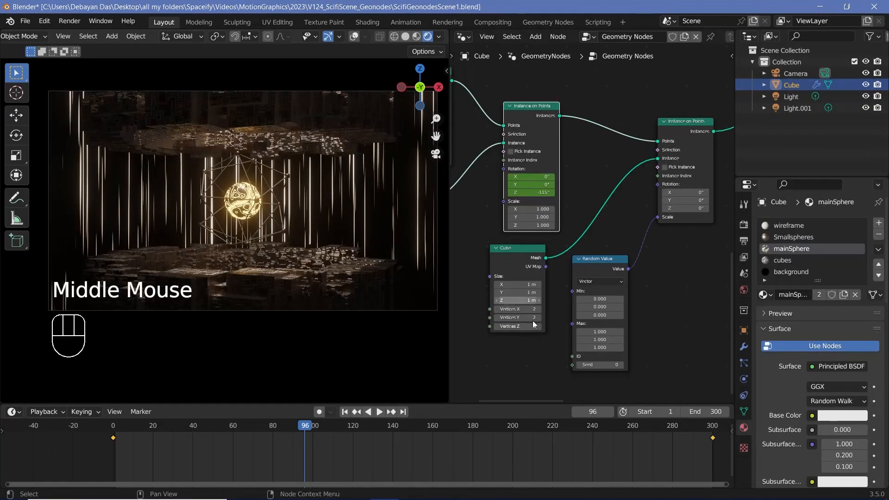
Move the Vector Random Value node out of the way and add a Float Random Value node below the Cube node
left_click(623, 264)
left_click_drag(596, 262, 572, 350)
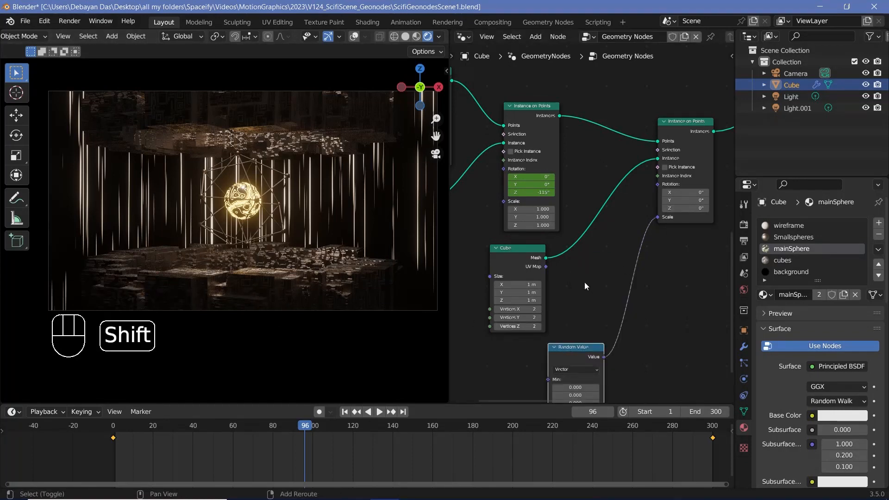
key("shift+a")
key("shift+a")
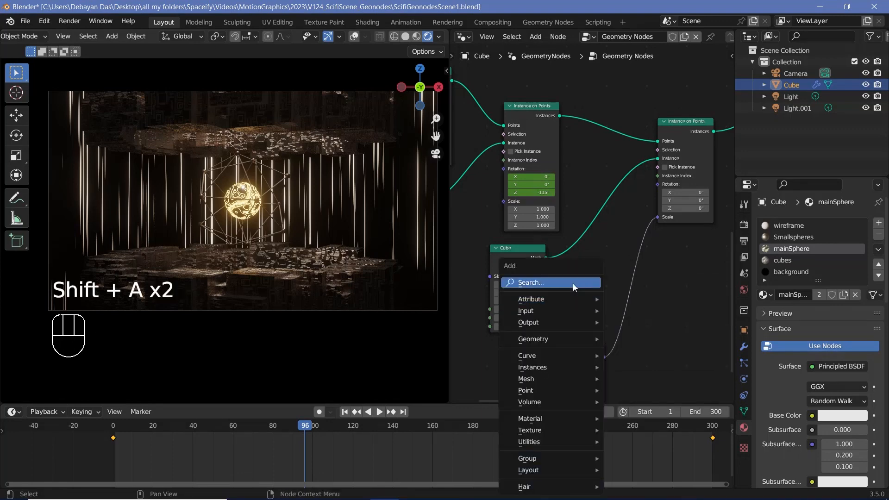
left_click(573, 283)
type("random")
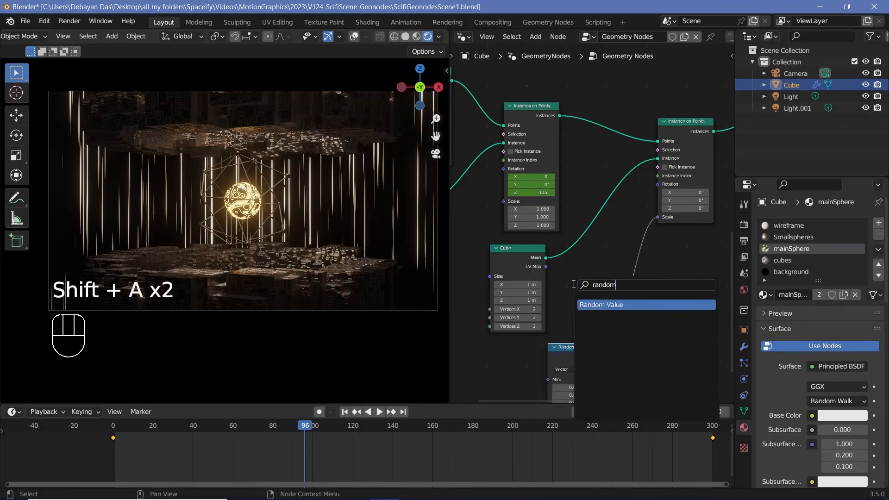
key("Return")
left_click(492, 361)
left_click_drag(523, 348, 601, 272)
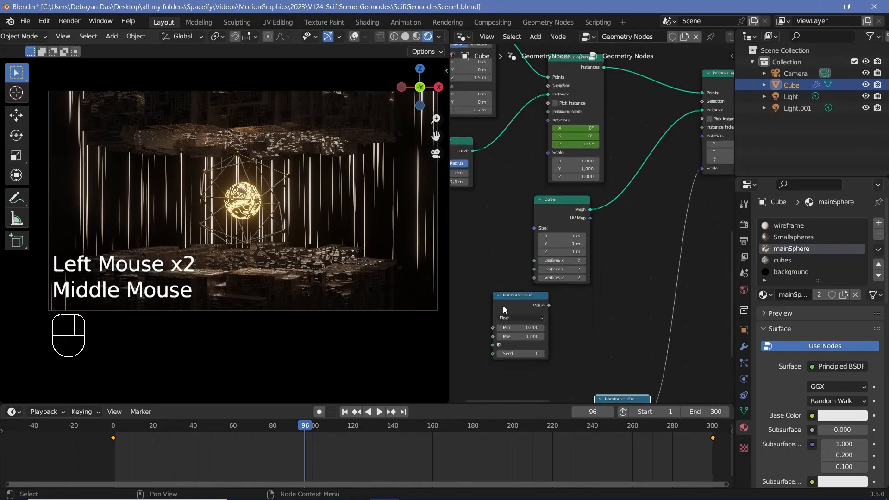
left_click_drag(505, 310, 549, 313)
middle_click_drag(636, 251, 589, 256)
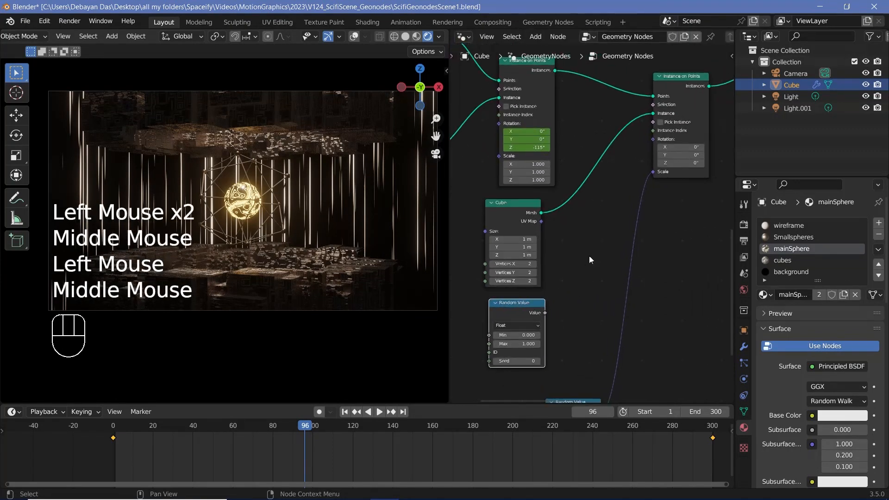
Add a Combine XYZ node taking the Float Random Value into Z and driving the cubes' Instance on Points Rotation, and preview the animation
key("shift+a")
type("c")
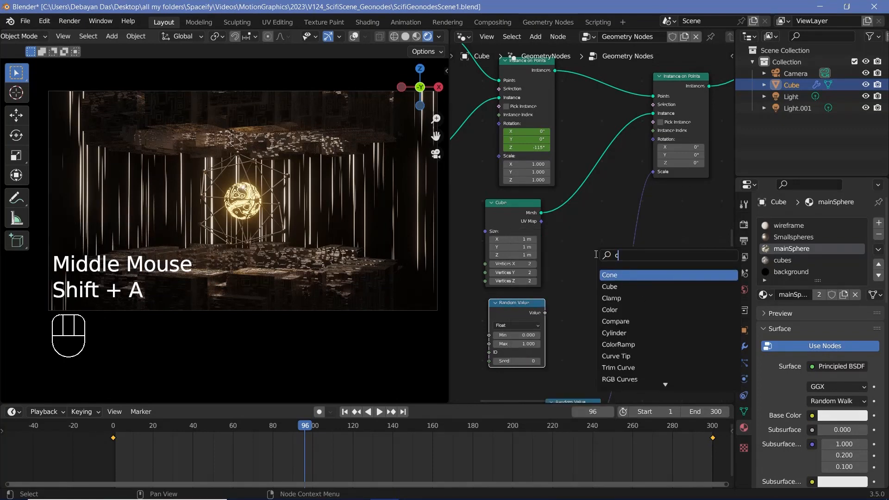
type("ombin")
key("Return")
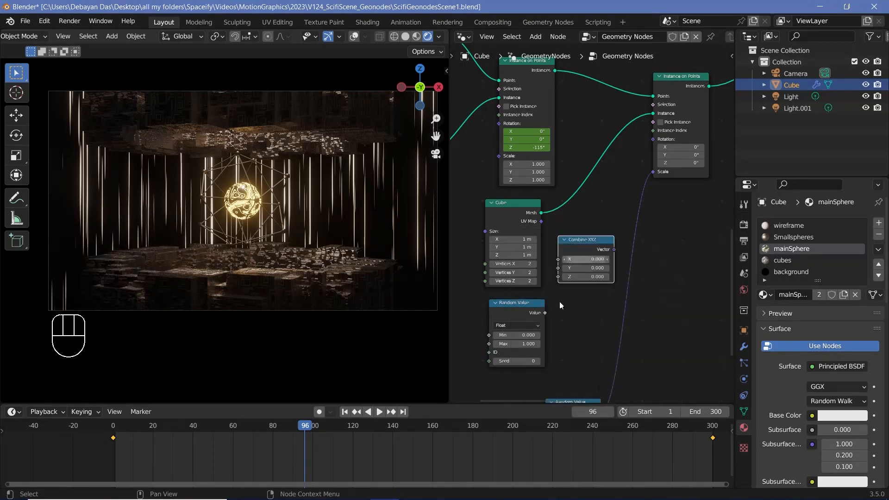
left_click_drag(545, 313, 558, 277)
left_click_drag(614, 249, 653, 139)
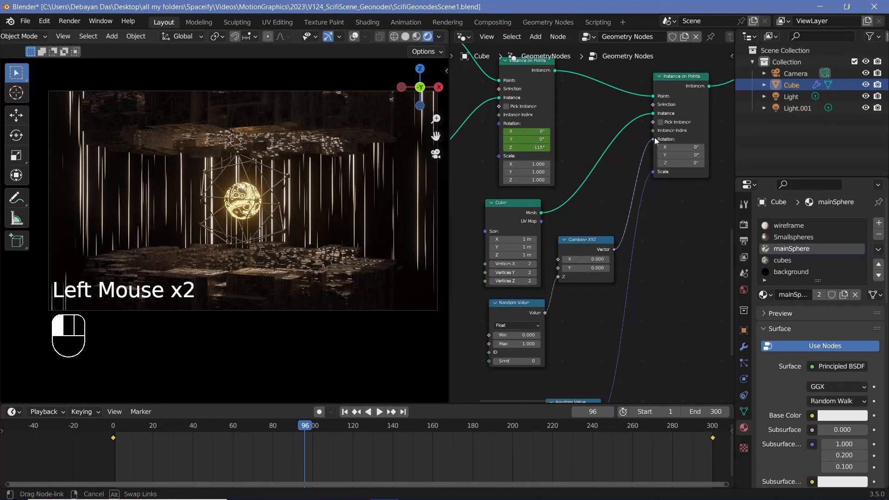
key("space")
key("space")
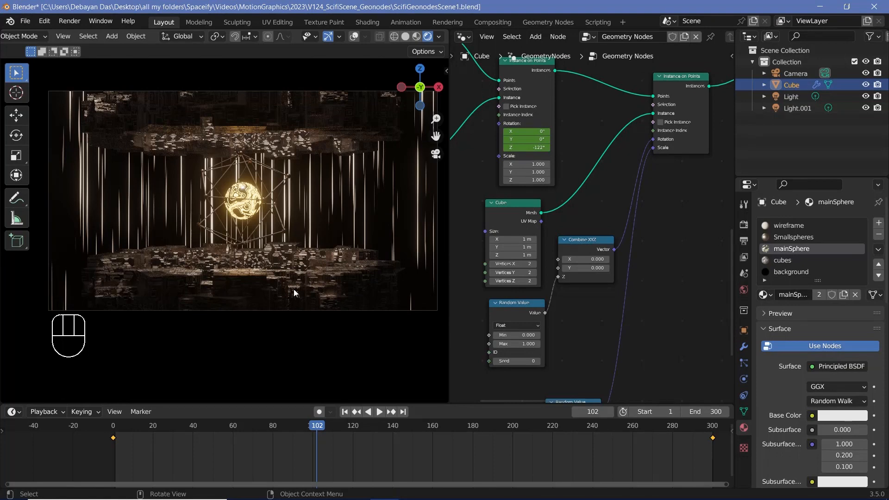
key("space")
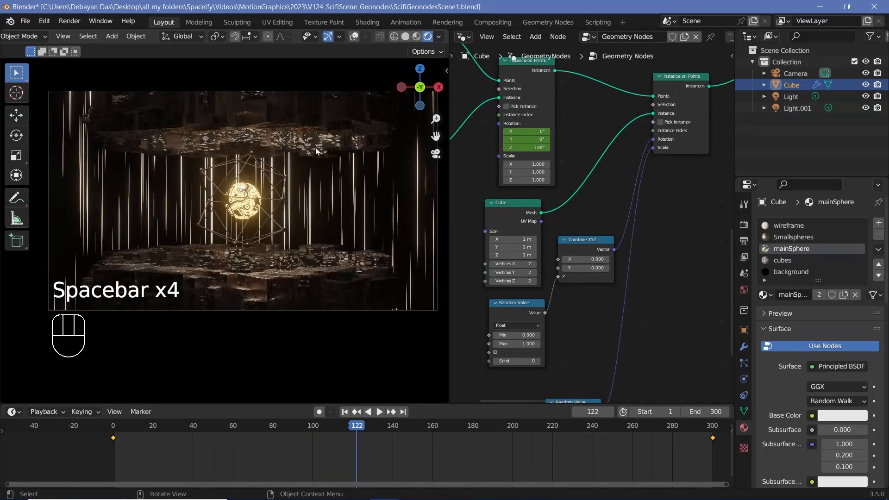
key("space")
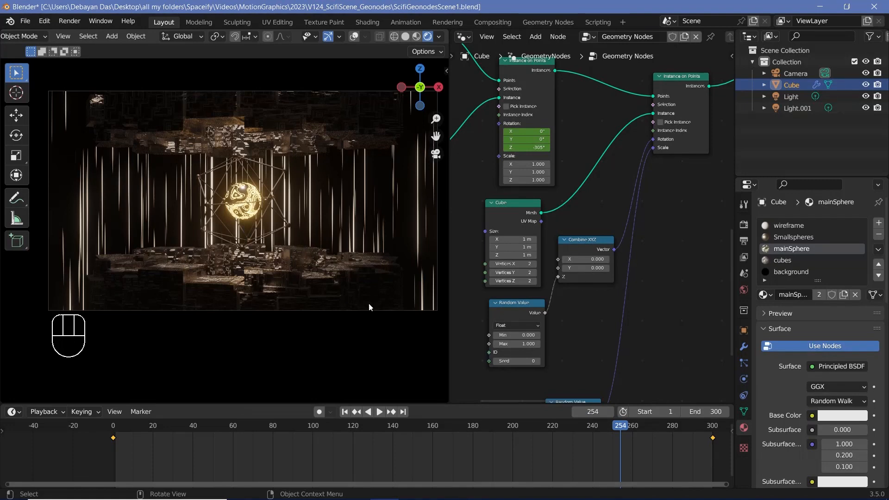
Set the Look in the render Color Management settings to Medium High Contrast
left_click(744, 224)
scroll(787, 370, "down", 4)
left_click(773, 442)
scroll(773, 442, "down", 2)
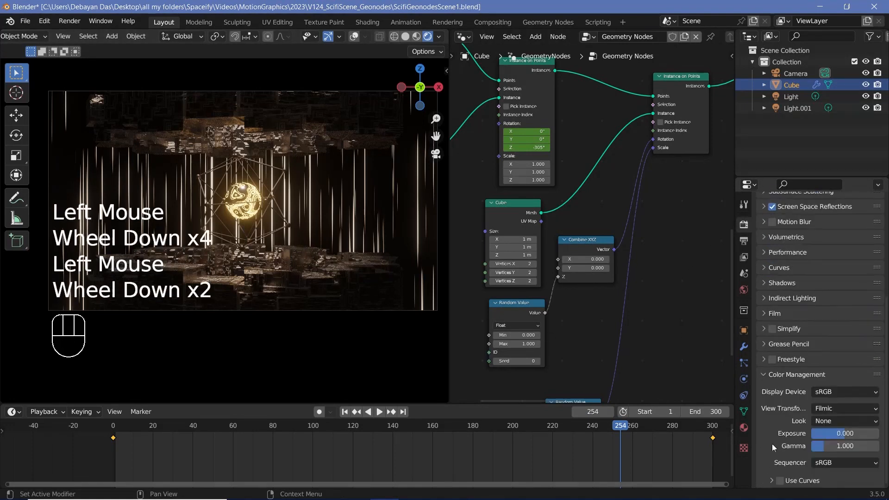
left_click(819, 421)
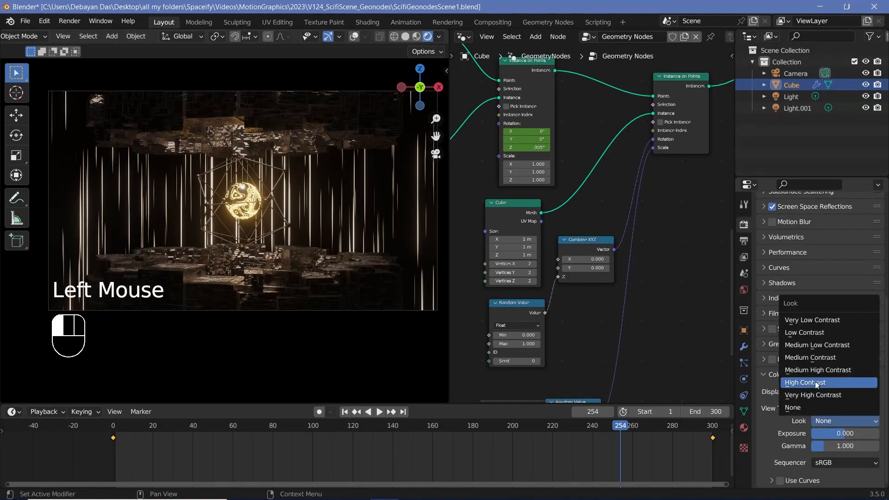
left_click(818, 370)
left_click(825, 421)
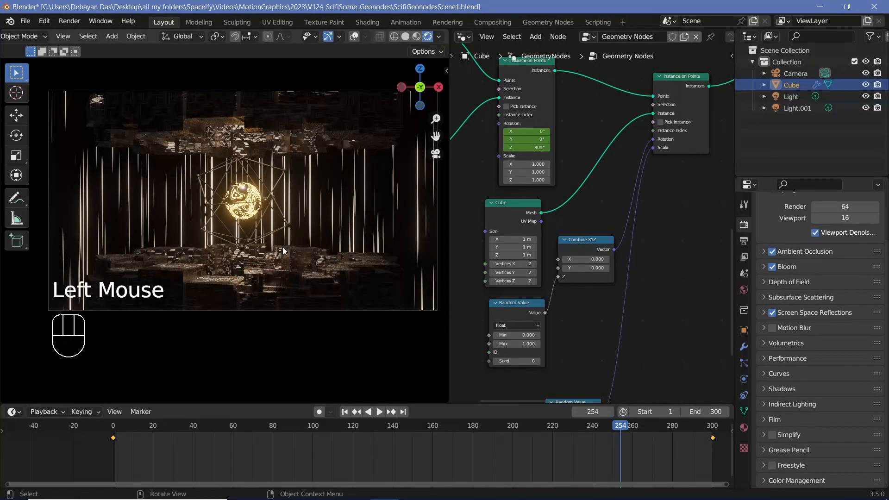
Render the animation
left_click(70, 20)
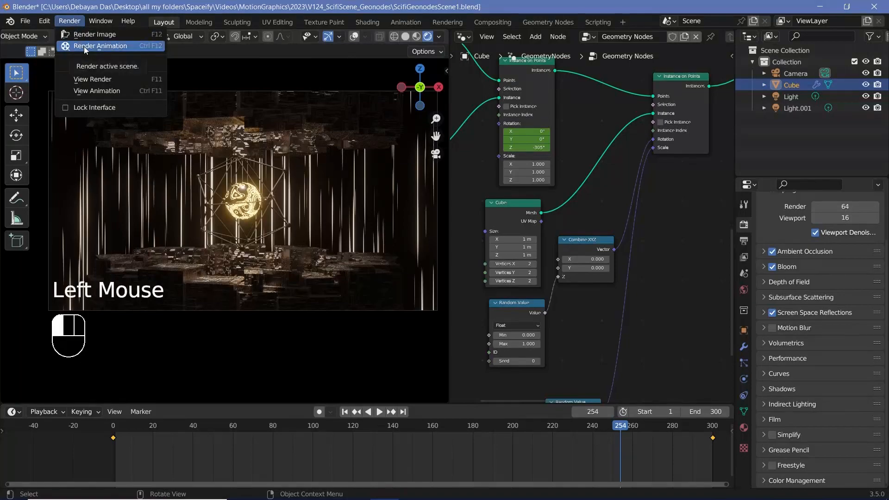